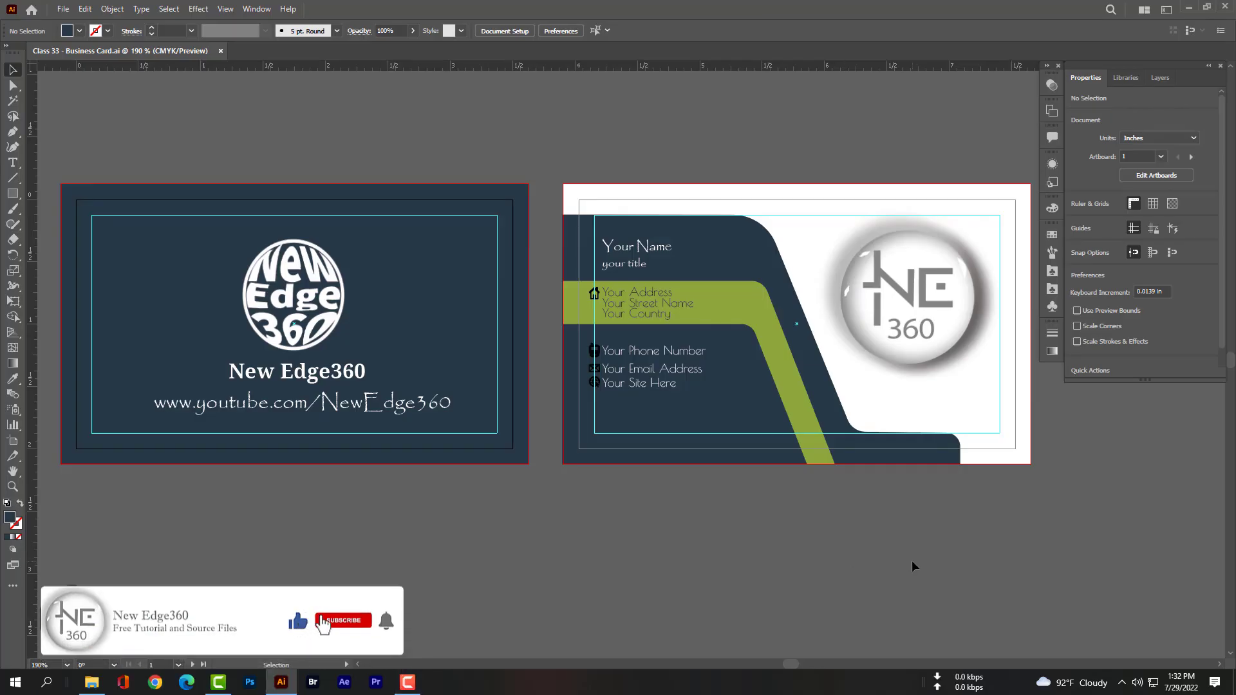
Step: Start a new document named 'Class 33 - Business Card'
left_click(61, 11)
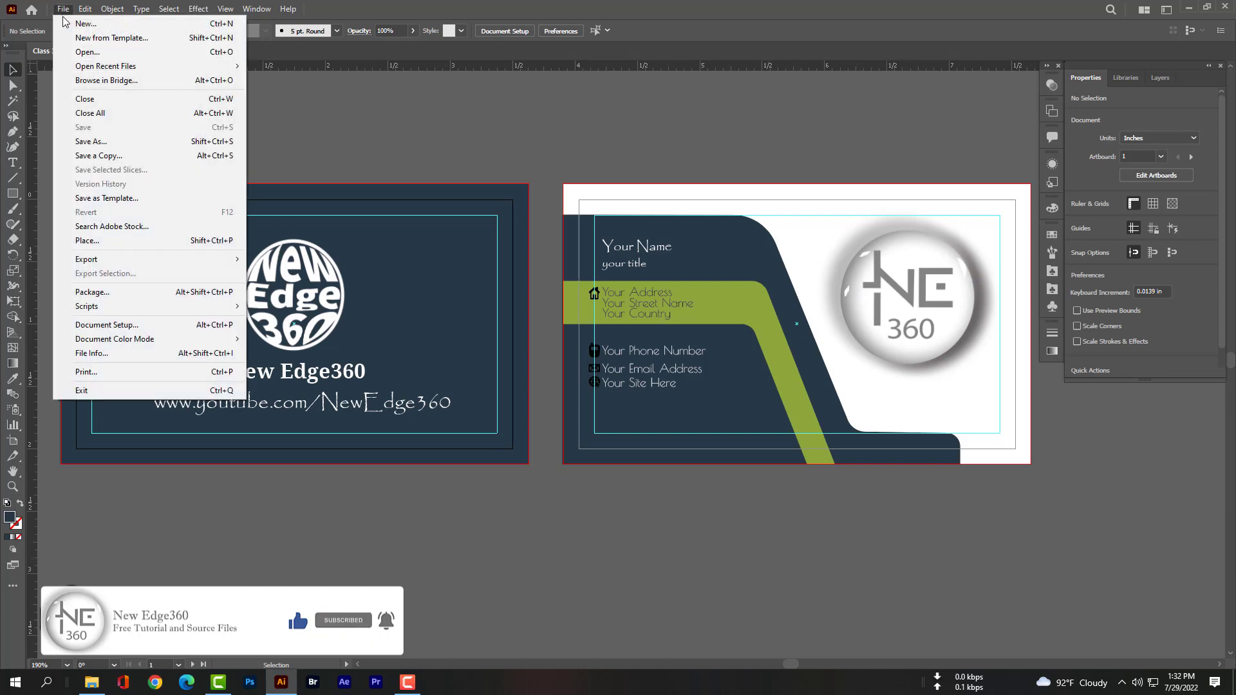
left_click(65, 23)
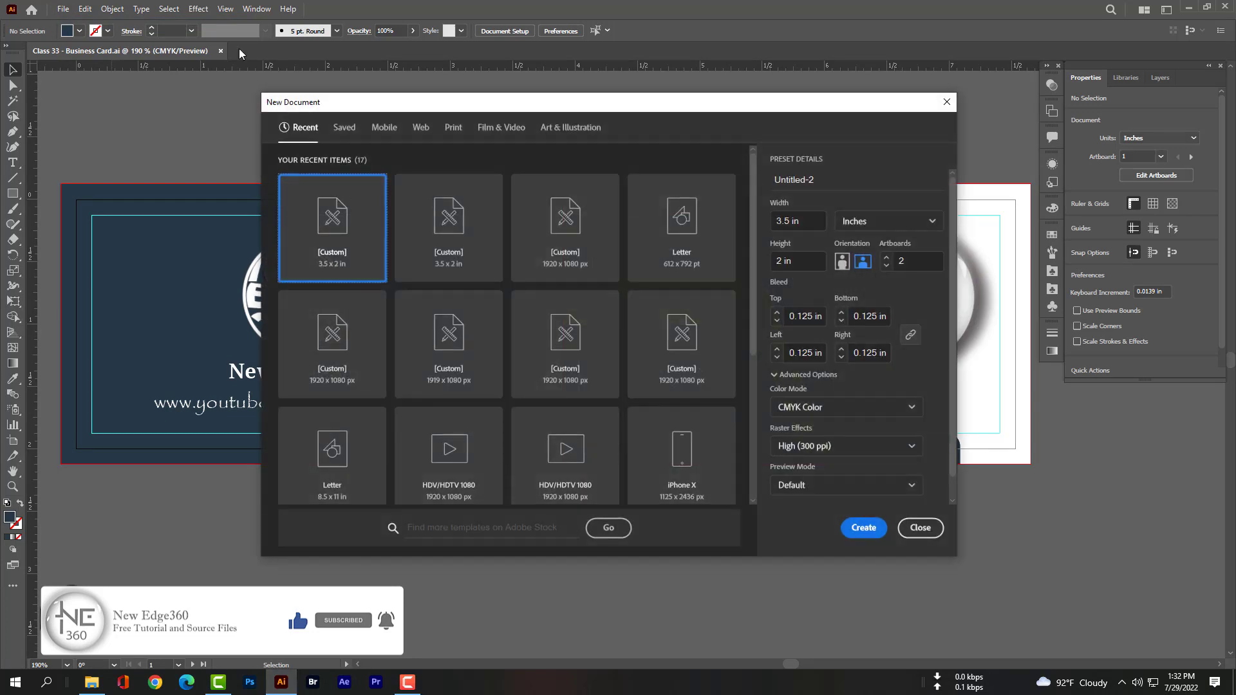
left_click_drag(823, 179, 774, 174)
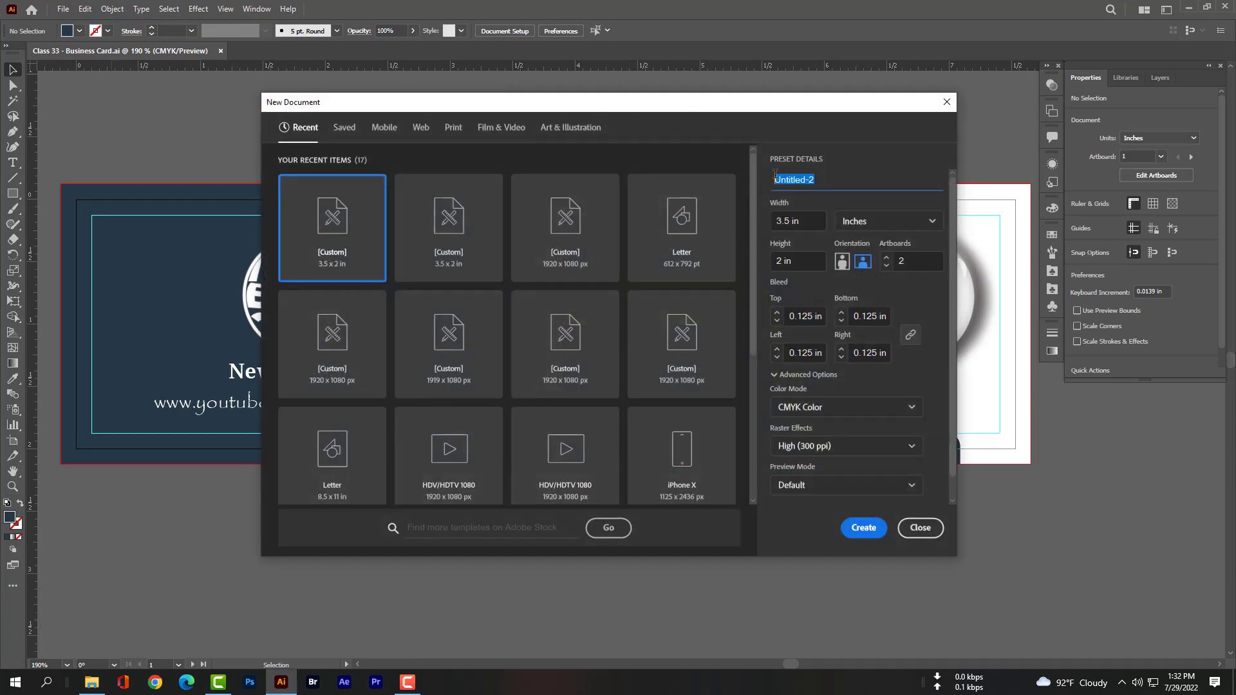
type("Class ")
type("33 - Business Card")
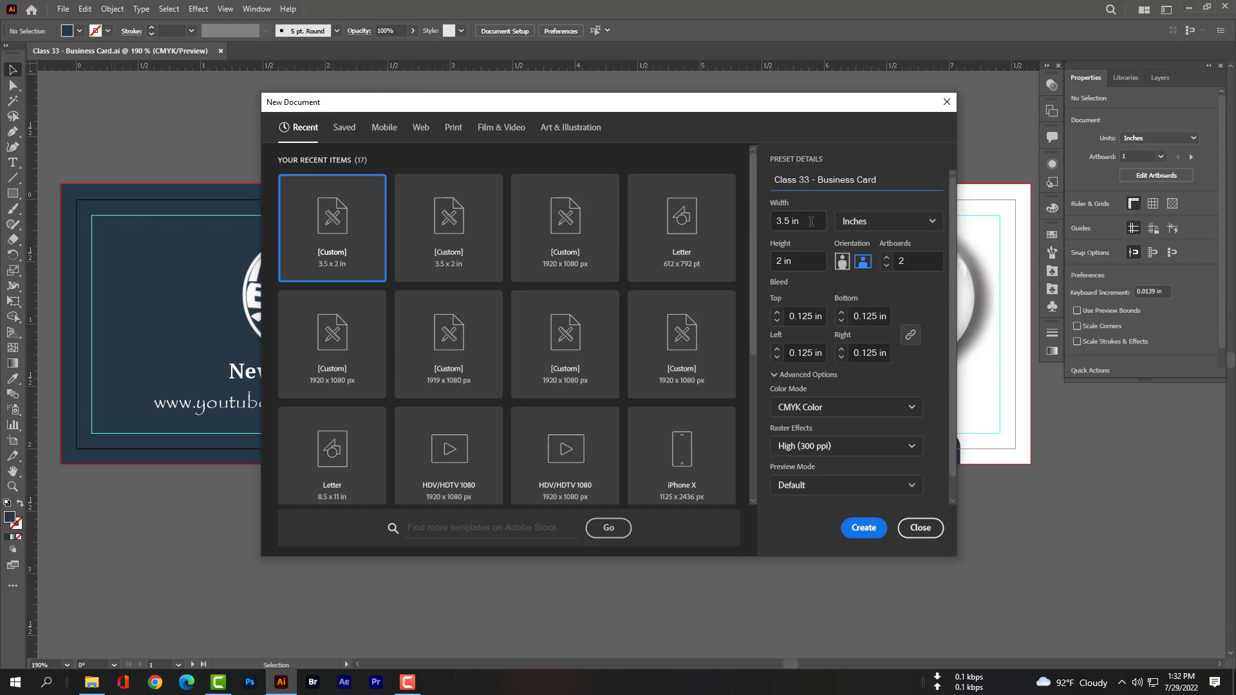
Step: Set the document to inches at 3.5 × 2 in, with 2 artboards and 0.125 in bleed
left_click(860, 225)
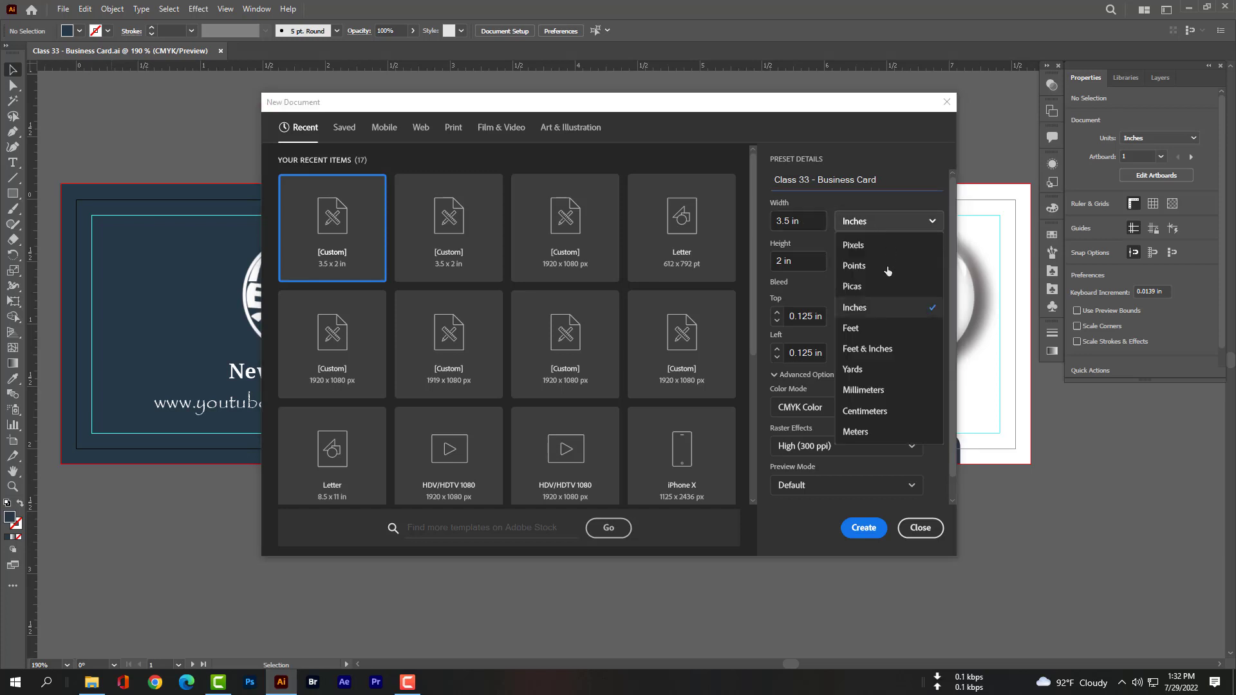
left_click(878, 308)
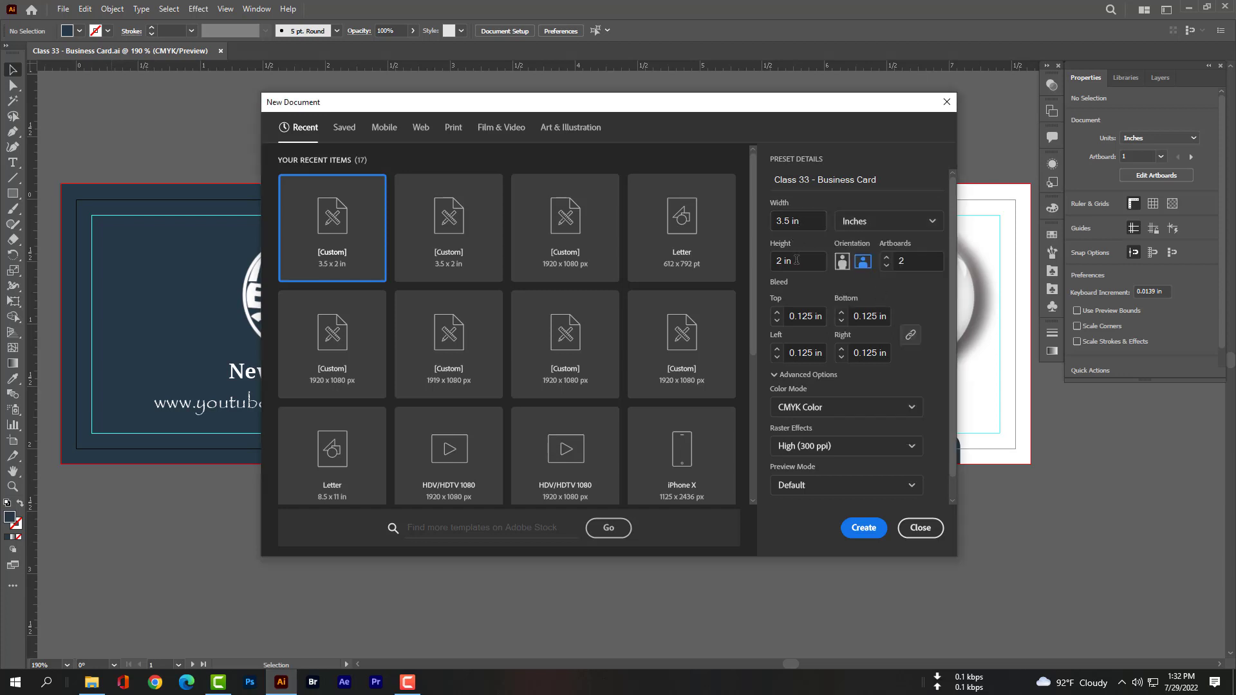
left_click(913, 260)
left_click_drag(912, 260, 895, 257)
left_click_drag(794, 316, 881, 315)
Step: Choose CMYK colour mode and 300 ppi raster effects, then create the document
left_click(849, 406)
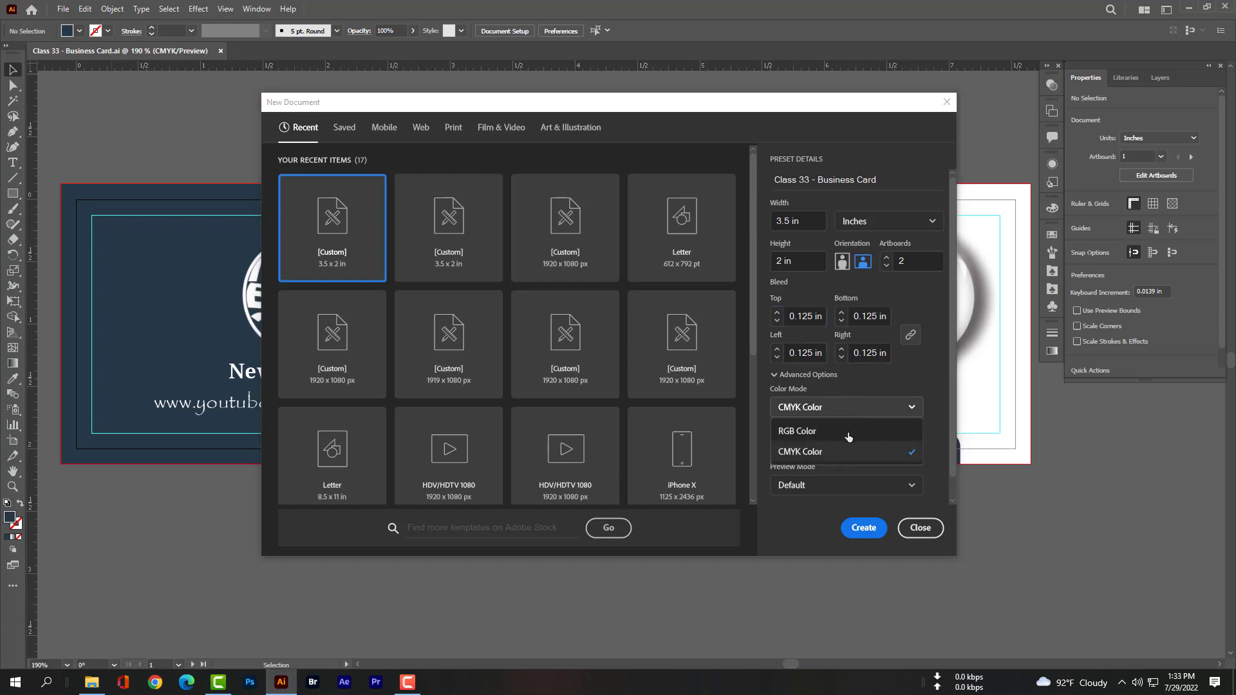
left_click(848, 457)
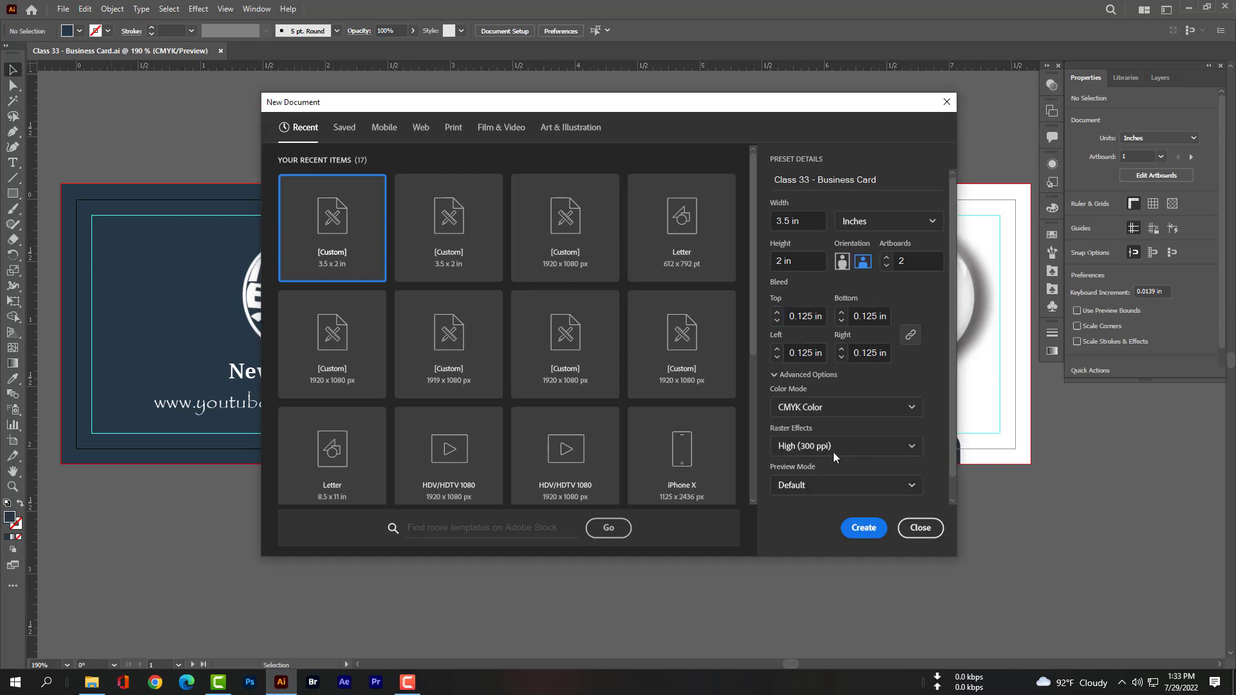
left_click(832, 452)
left_click(836, 470)
left_click(863, 528)
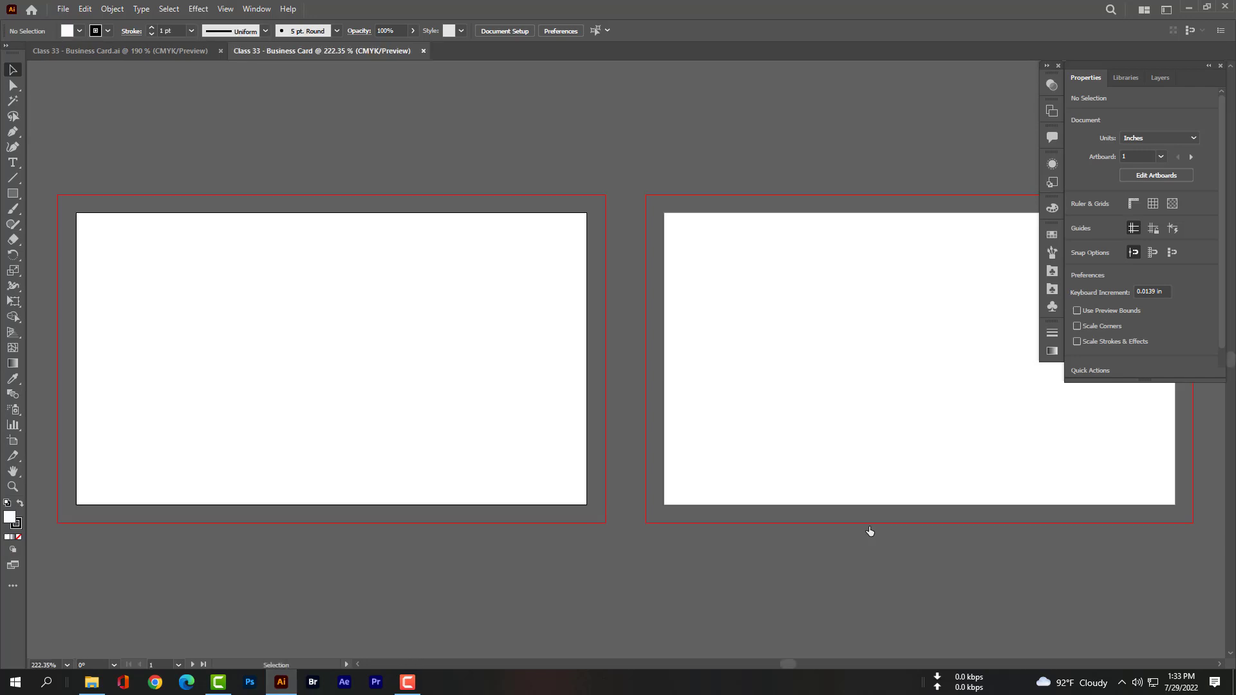
Step: Pan with the Hand tool to centre the first artboard, then pick the Rectangle tool
scroll(612, 496, "down", 1)
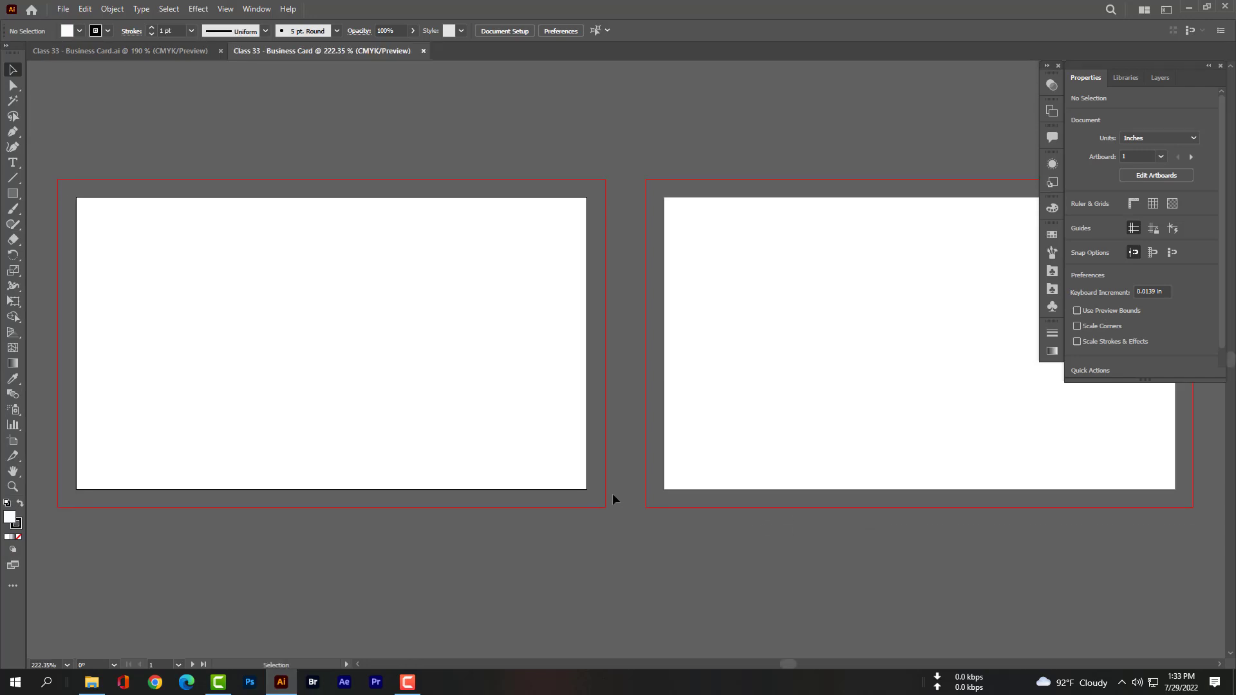
scroll(612, 493, "up", 1)
scroll(612, 493, "right", 1)
scroll(612, 495, "left", 2)
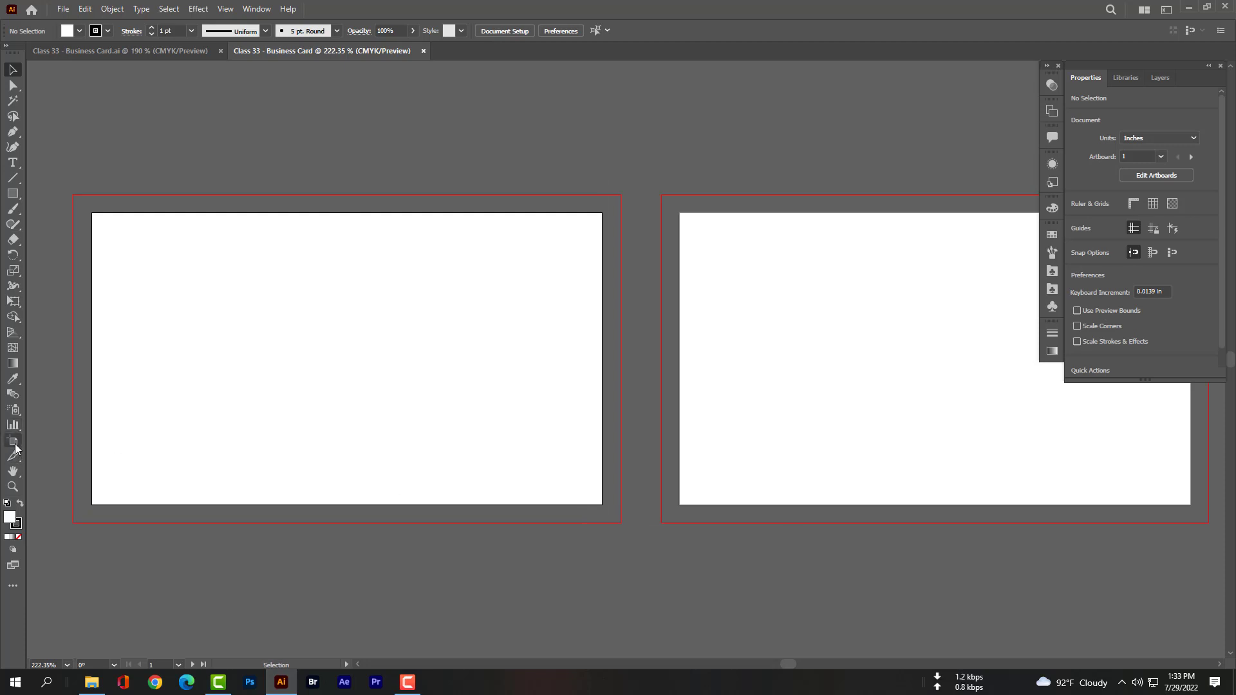
left_click(17, 469)
left_click_drag(186, 363, 423, 364)
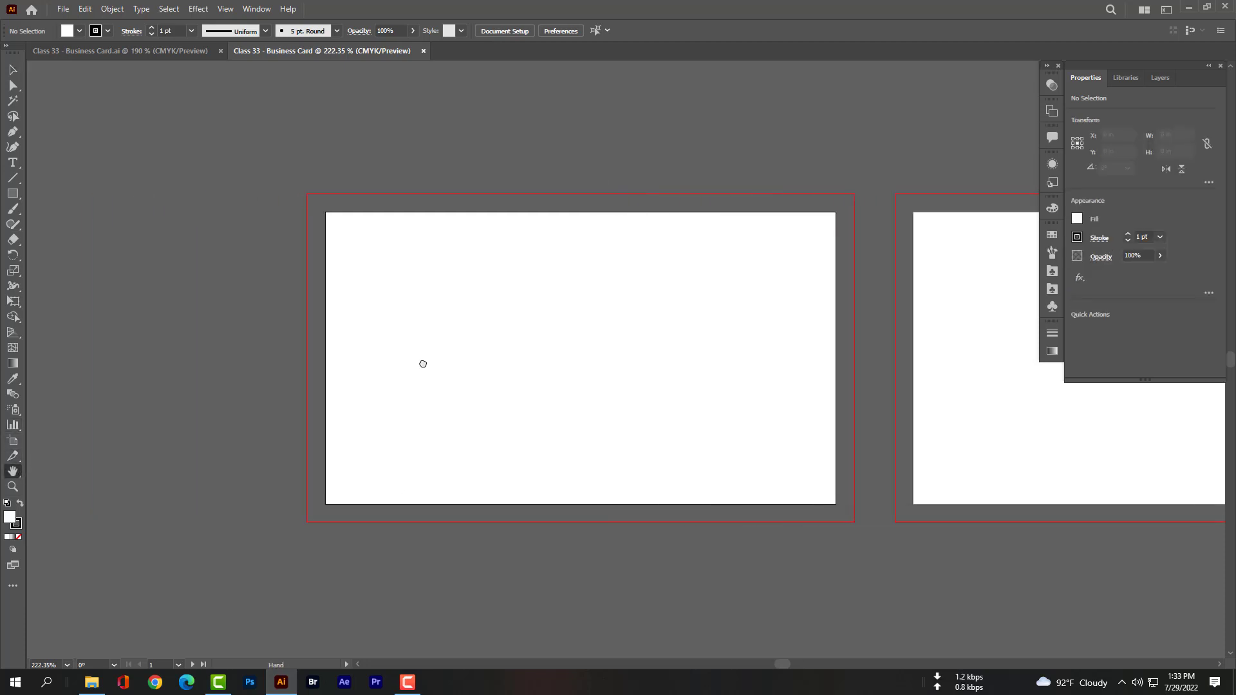
scroll(459, 355, "right", 1)
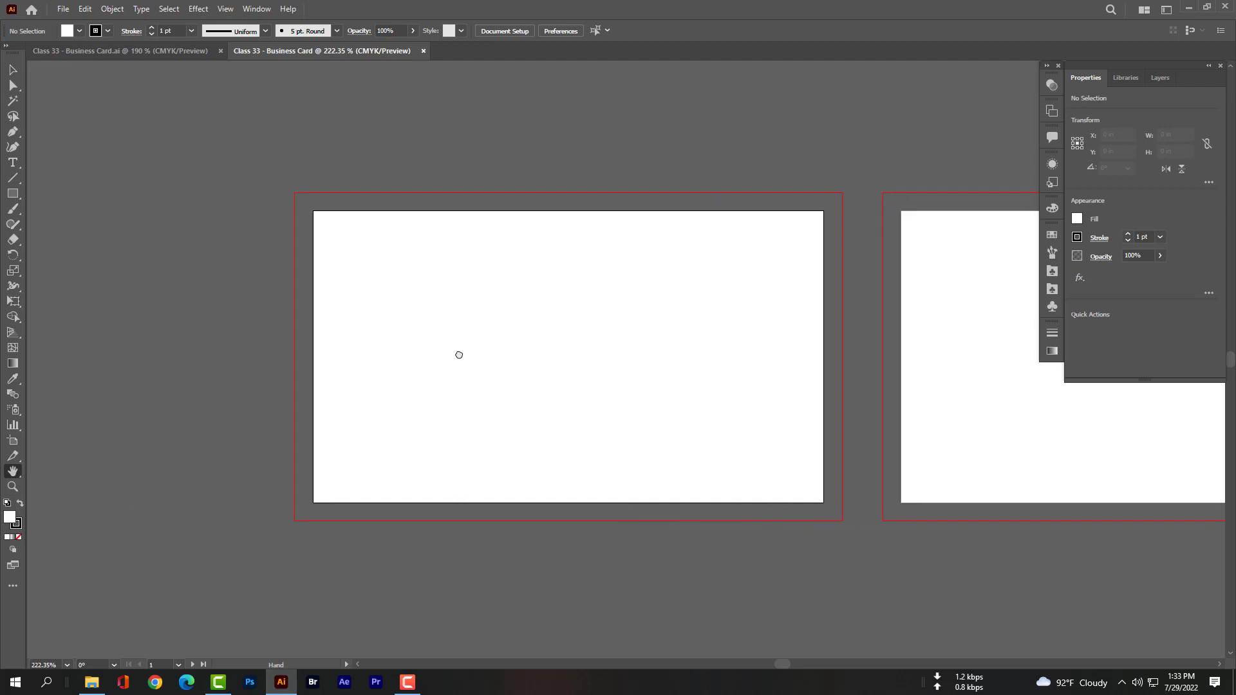
left_click(16, 195)
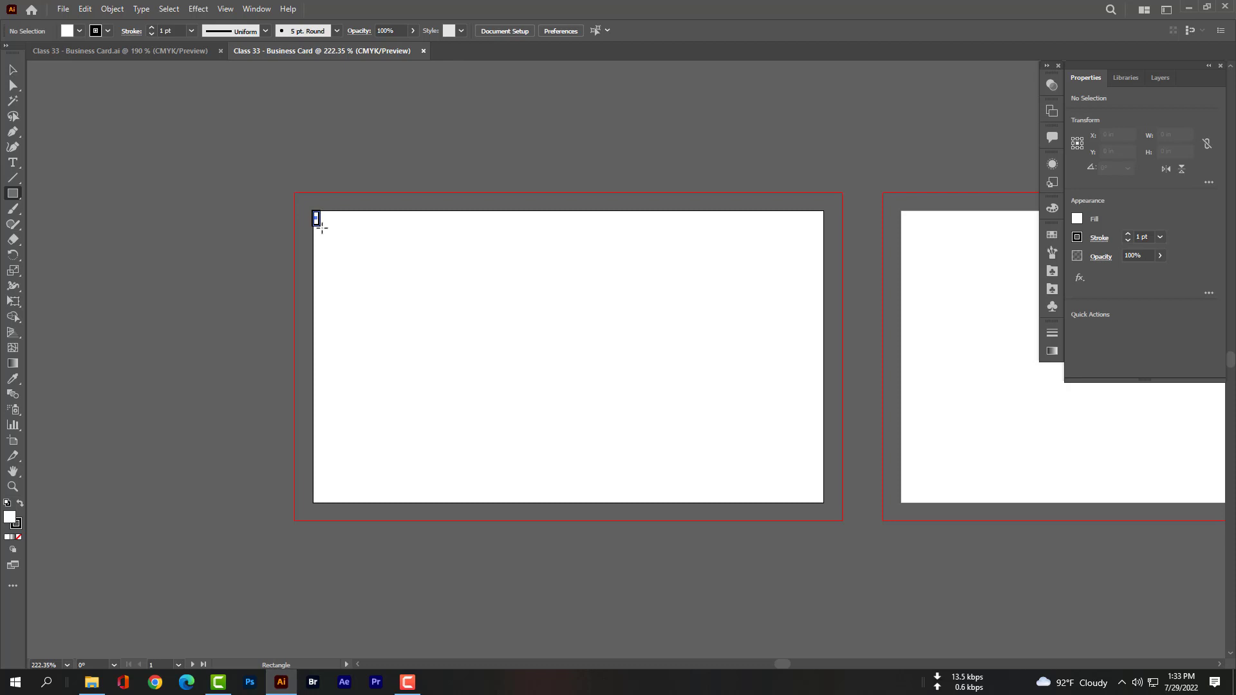
Step: Draw a rectangle over the first artboard with its stroke set to None
left_click_drag(314, 210, 823, 503)
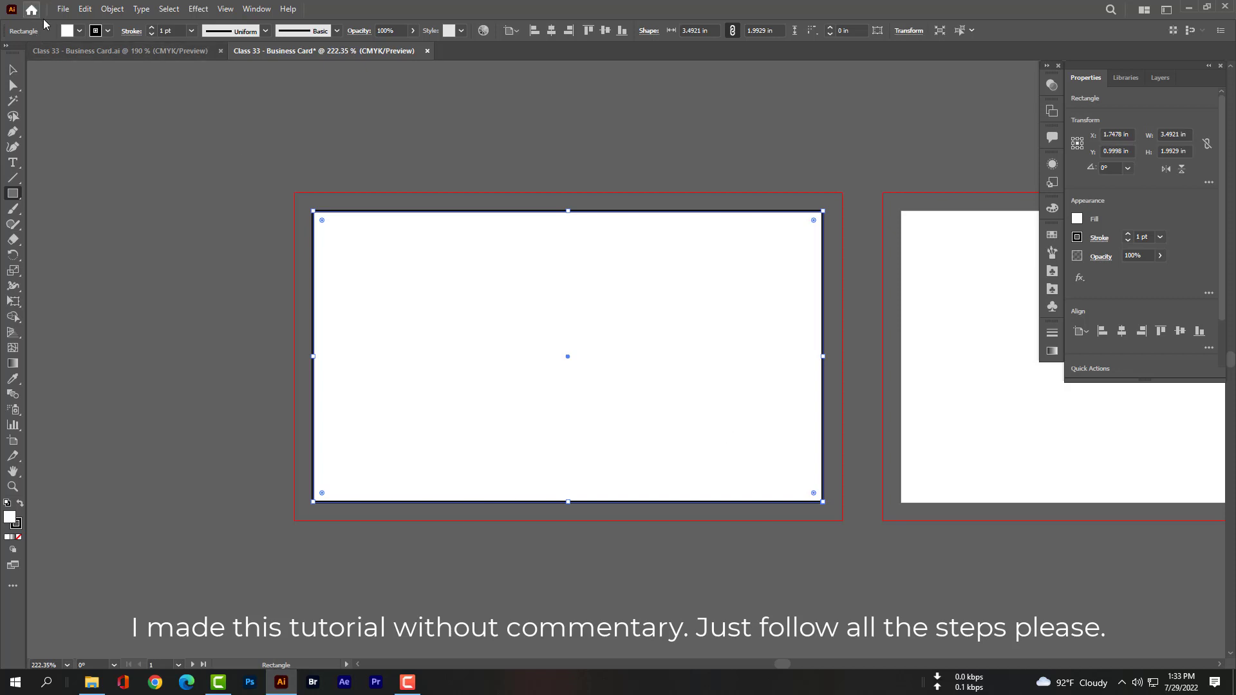
left_click(79, 35)
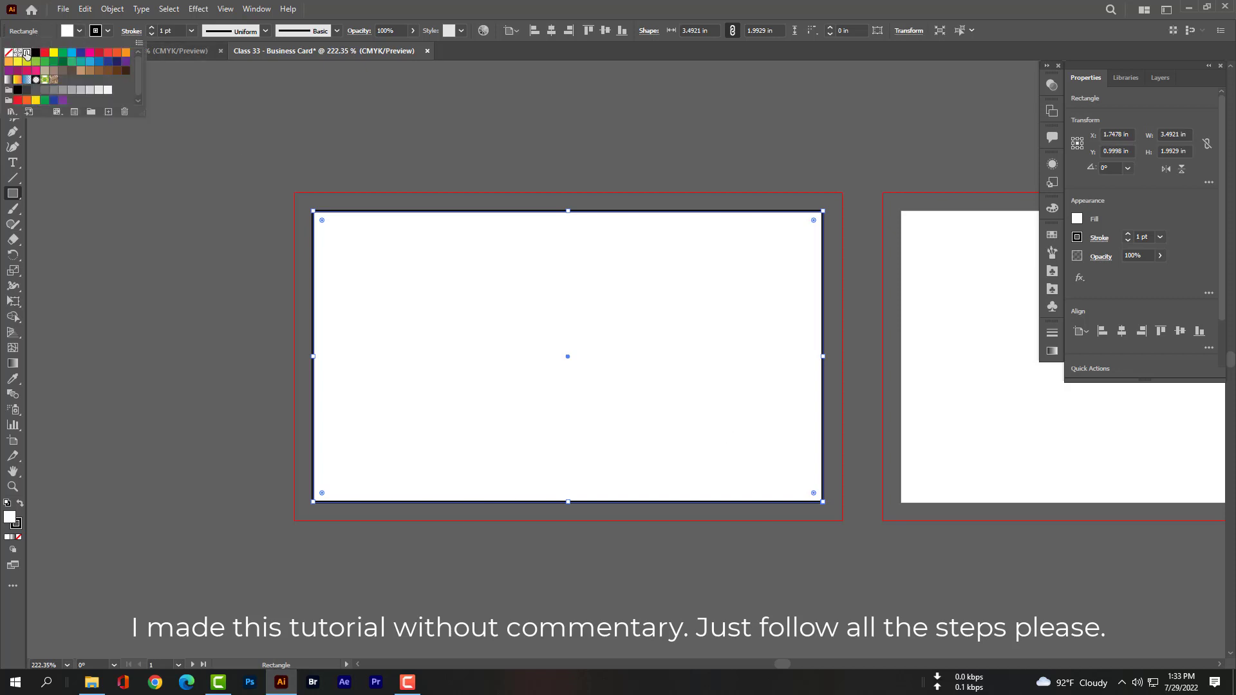
left_click(108, 31)
left_click(9, 52)
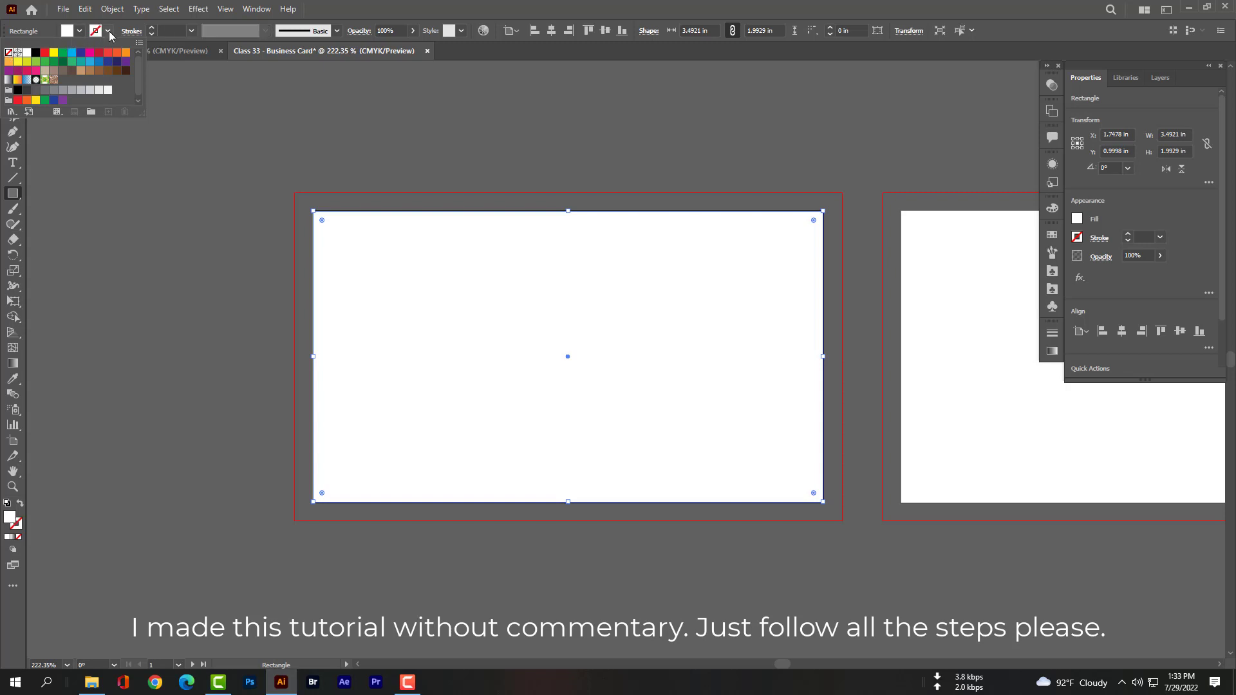
Step: Resize the rectangle to W 3.25 in and H 1.75 in
left_click(909, 31)
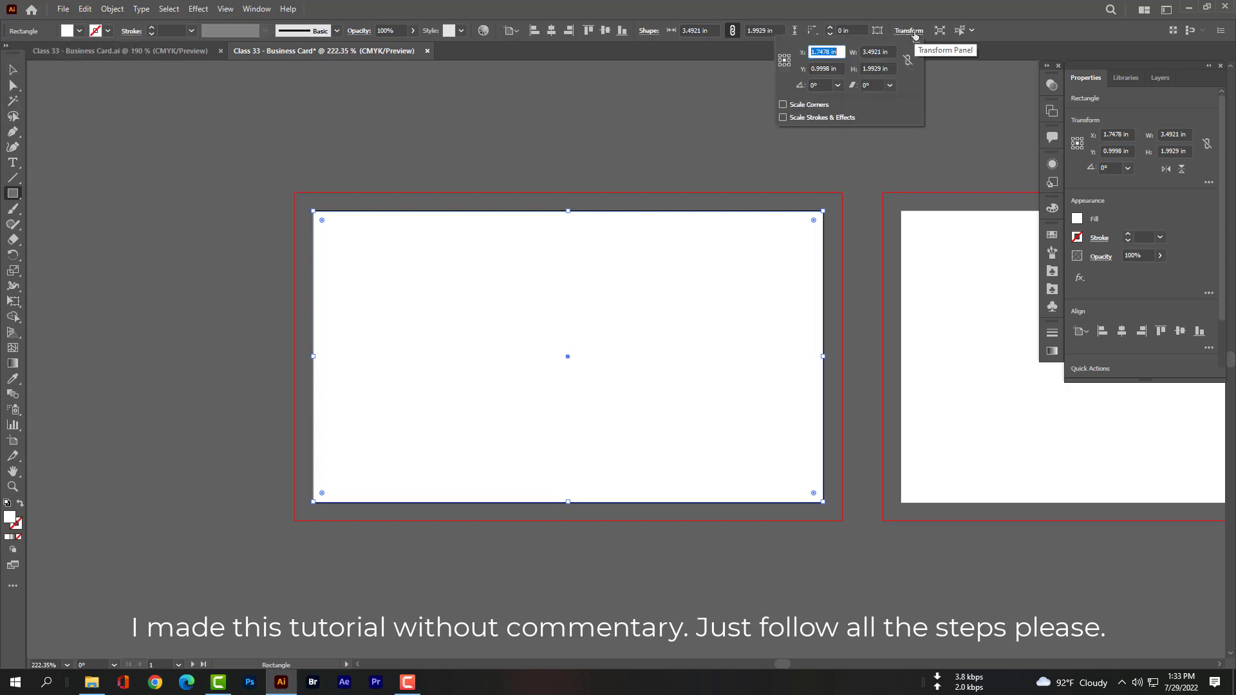
left_click(878, 52)
double_click(875, 52)
type("3.25")
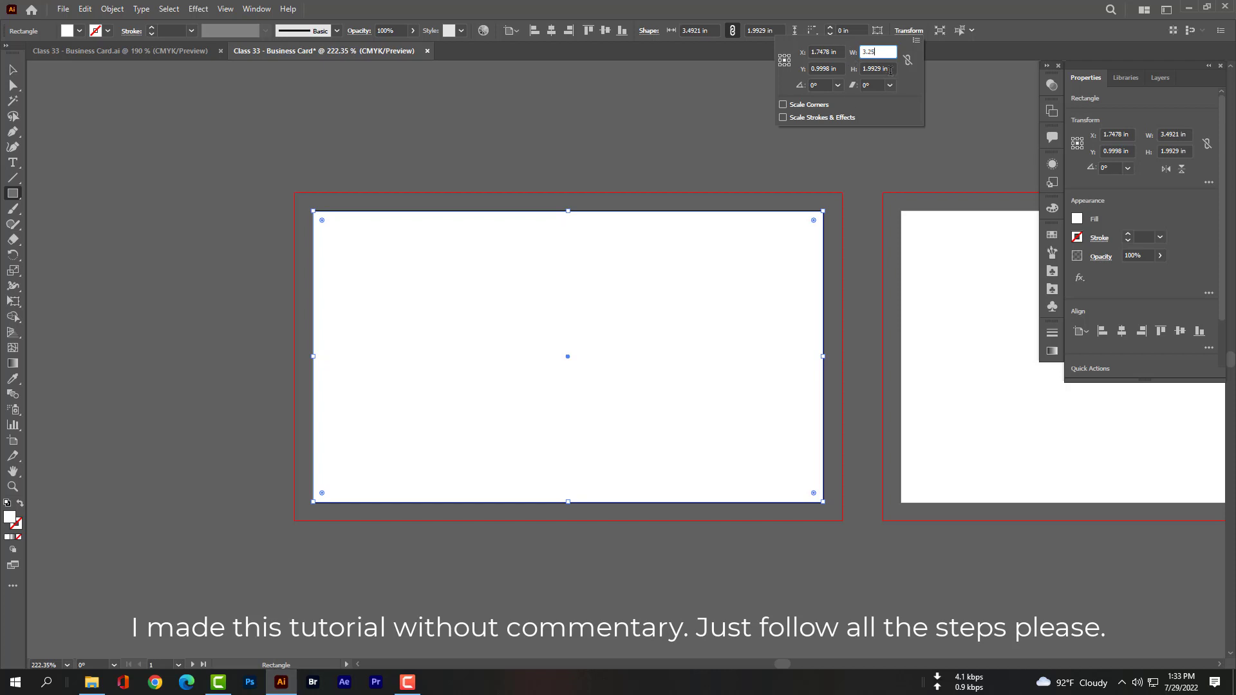
key("Tab")
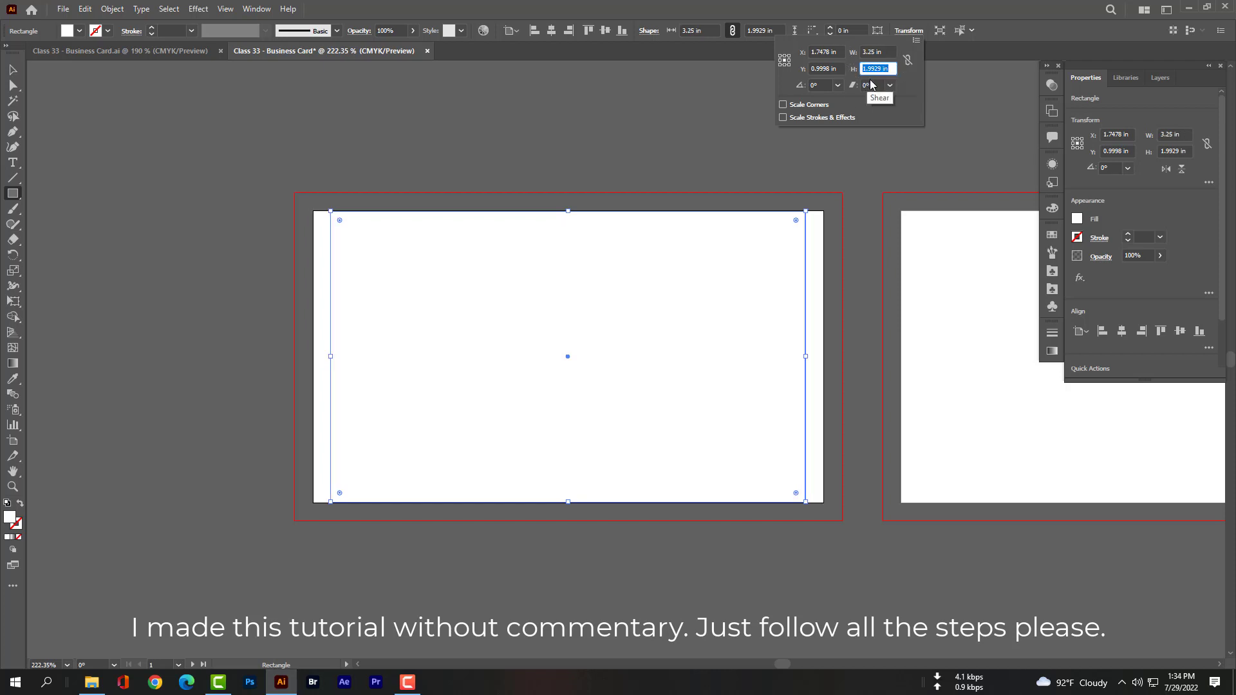
type("1.75")
left_click(892, 51)
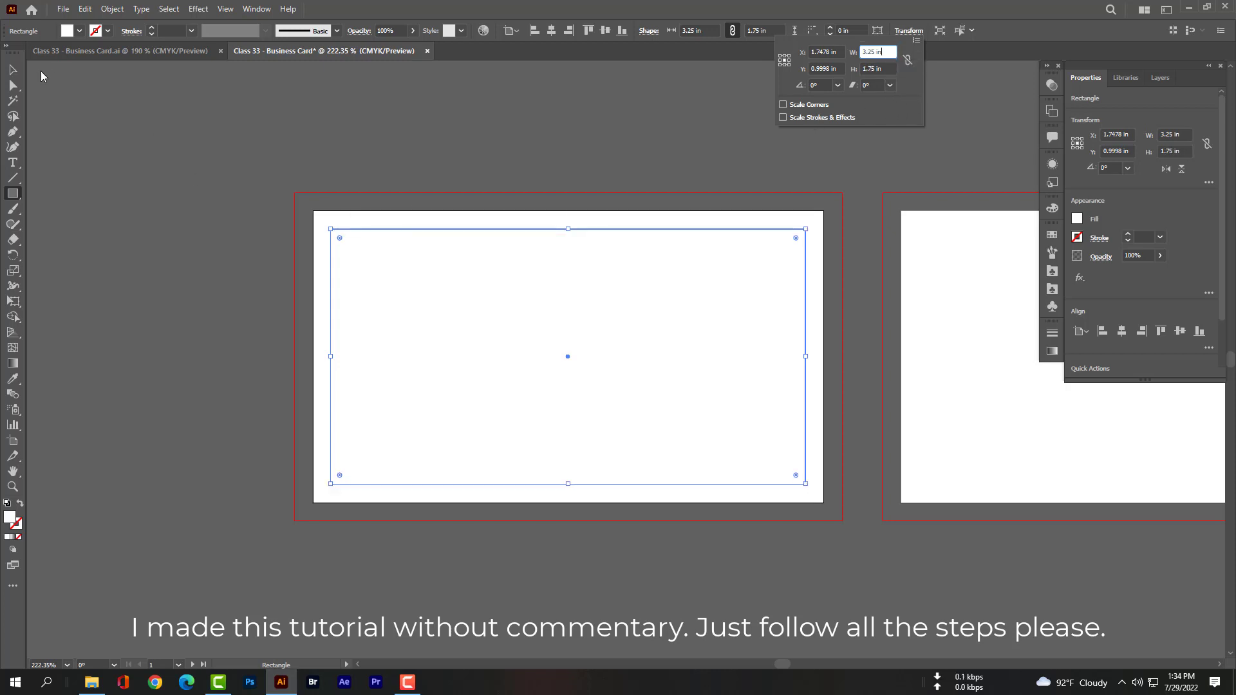
left_click(12, 69)
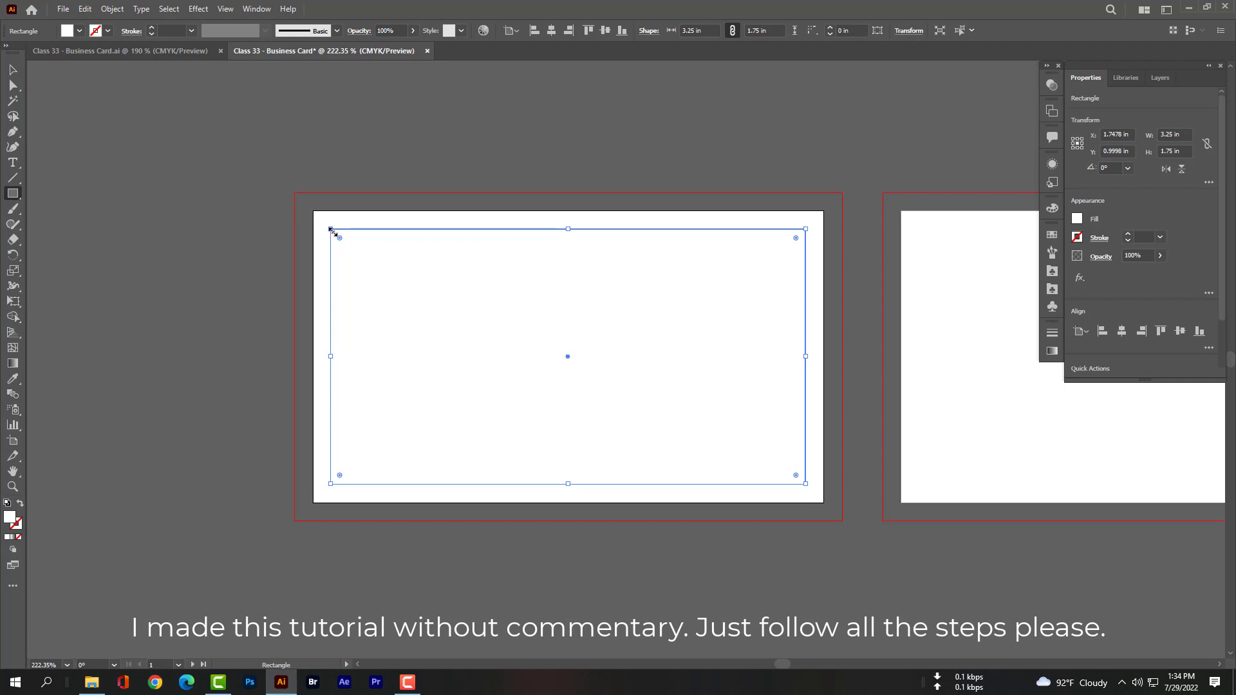
Step: Convert the rectangle into guides and deselect it
right_click(332, 232)
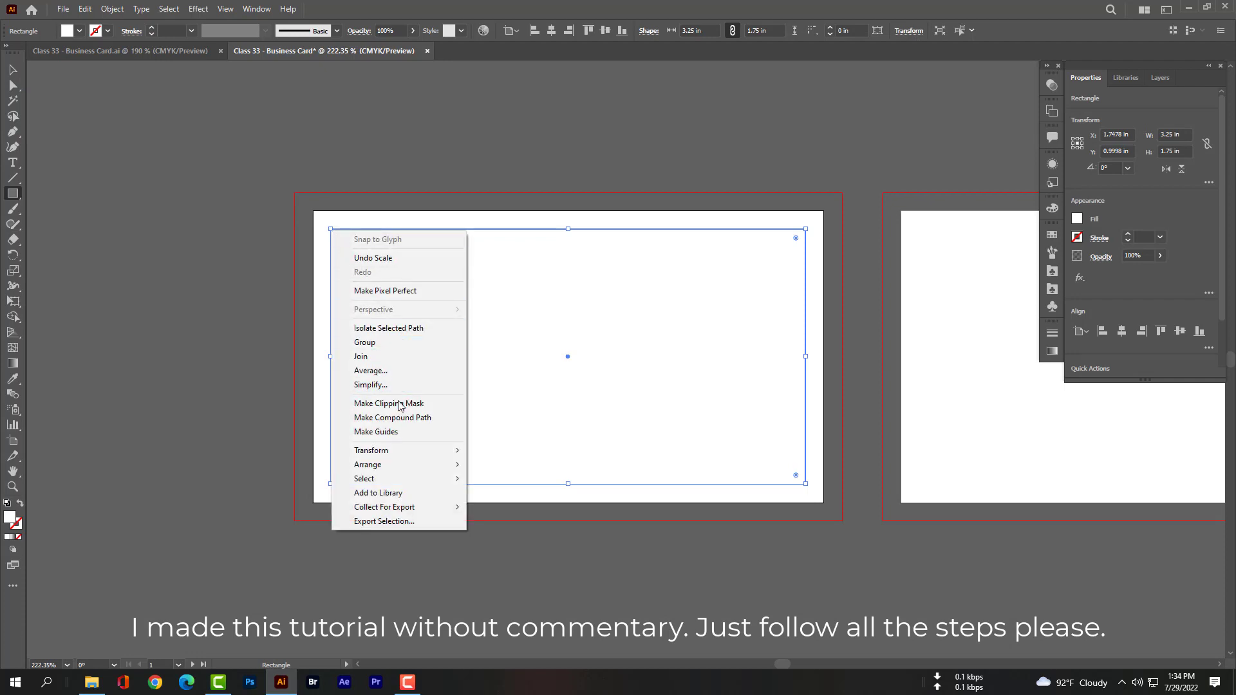
left_click(399, 432)
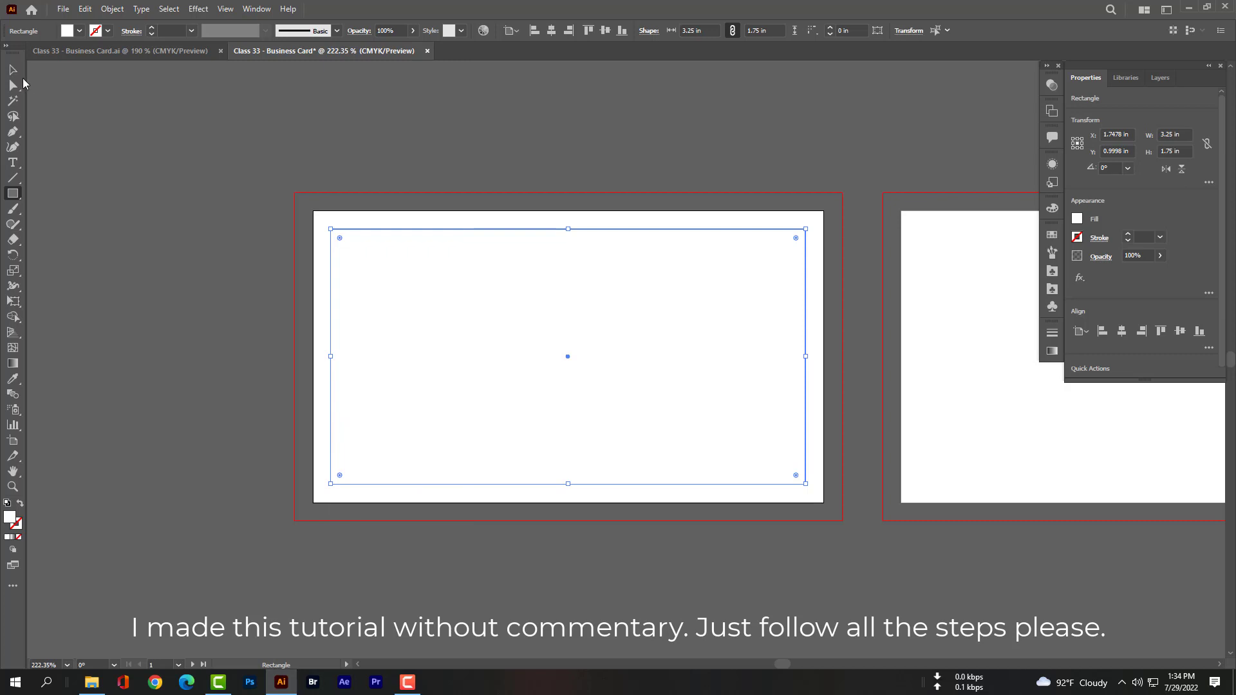
left_click(13, 70)
left_click(135, 254)
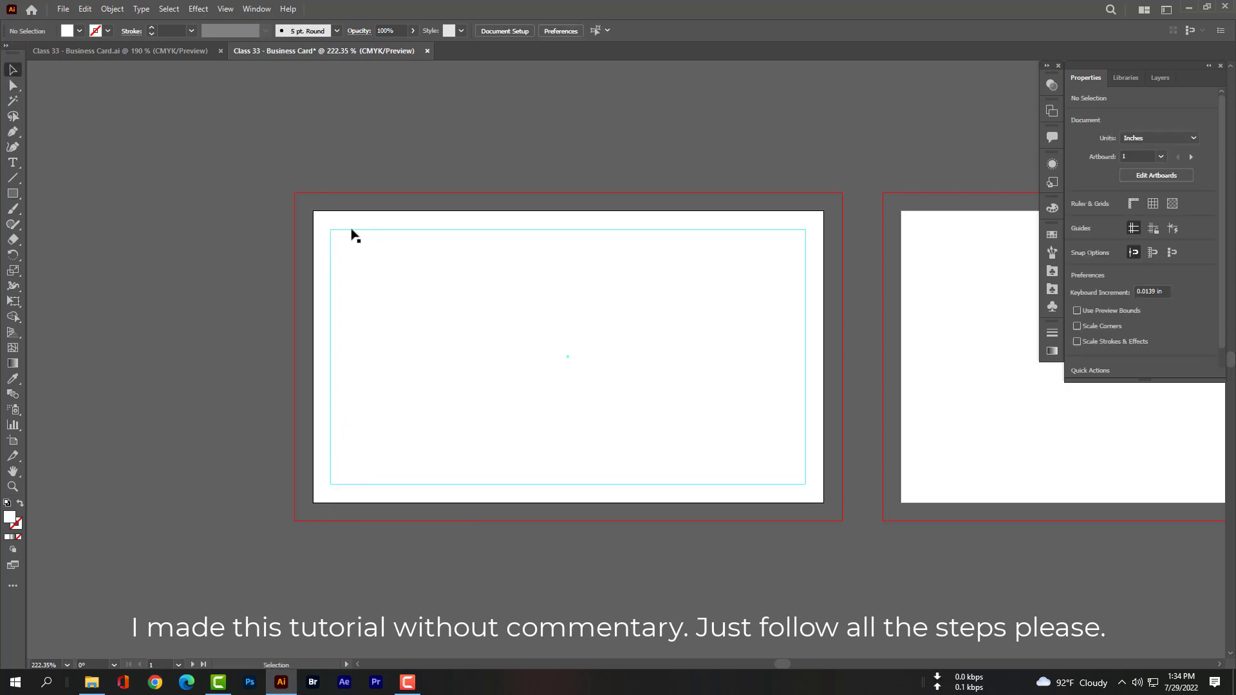
Step: Draw a rectangle covering the bleed area and send it behind the guides
left_click(13, 194)
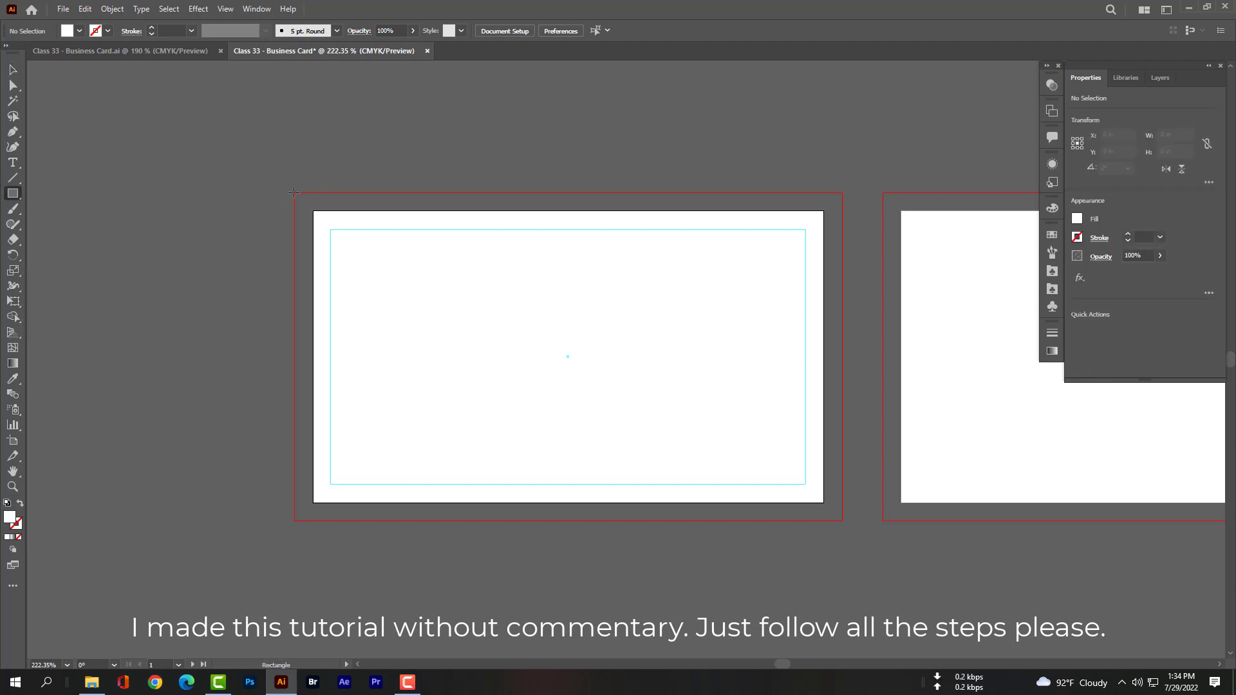
left_click_drag(294, 191, 842, 520)
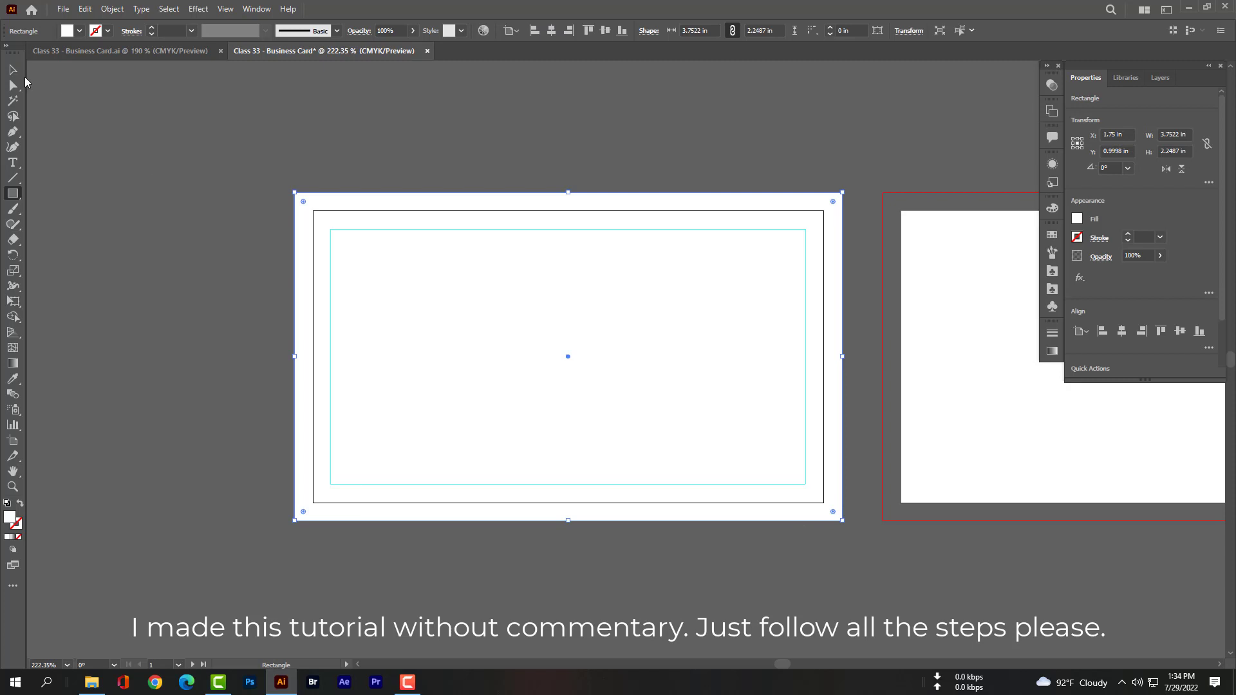
left_click(13, 70)
right_click(317, 518)
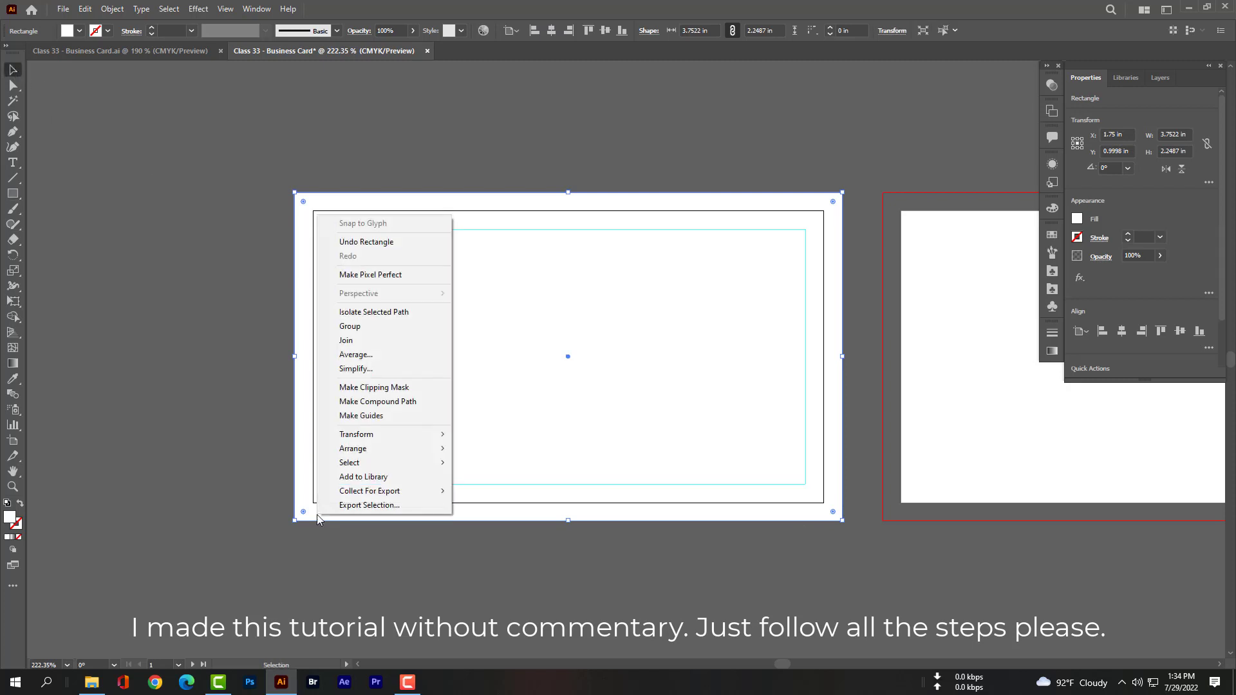
mouse_move(386, 448)
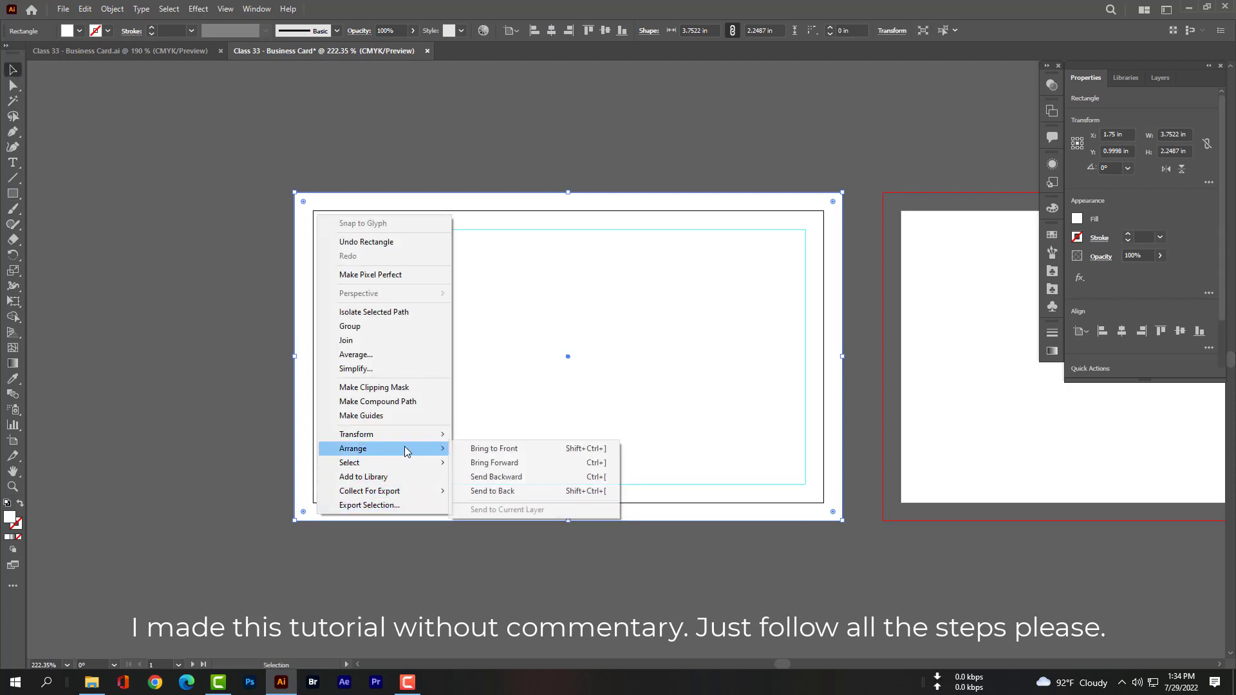
left_click(470, 449)
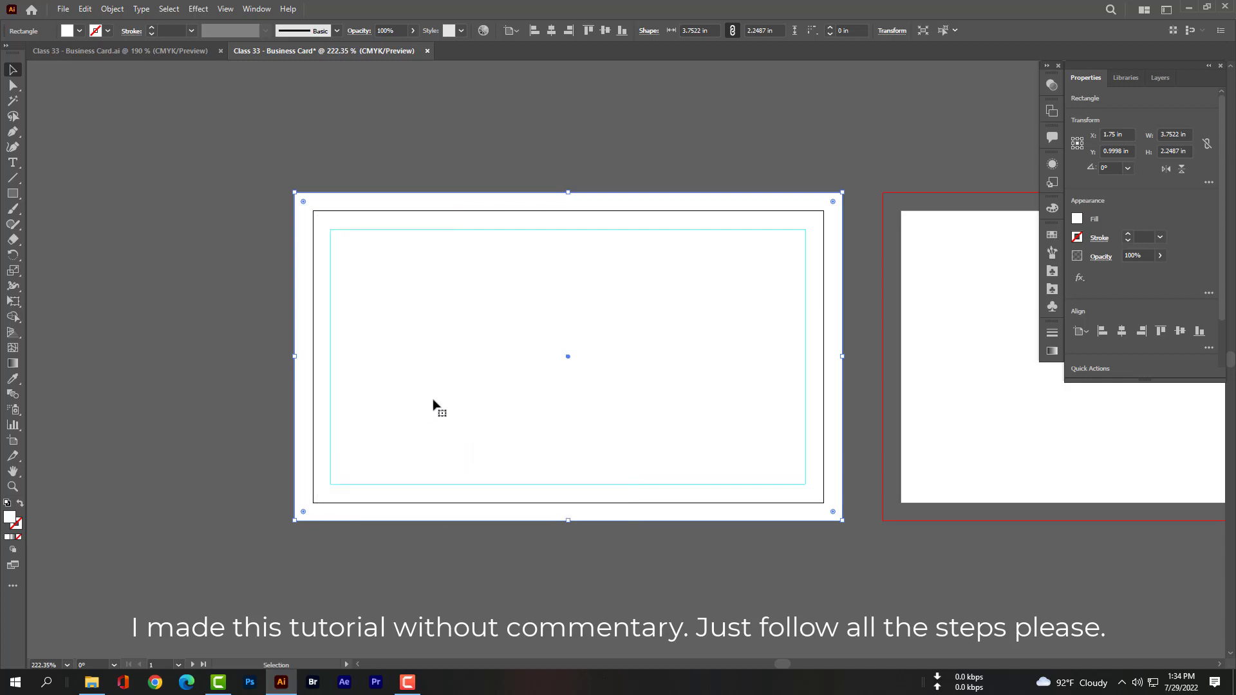
left_click(349, 170)
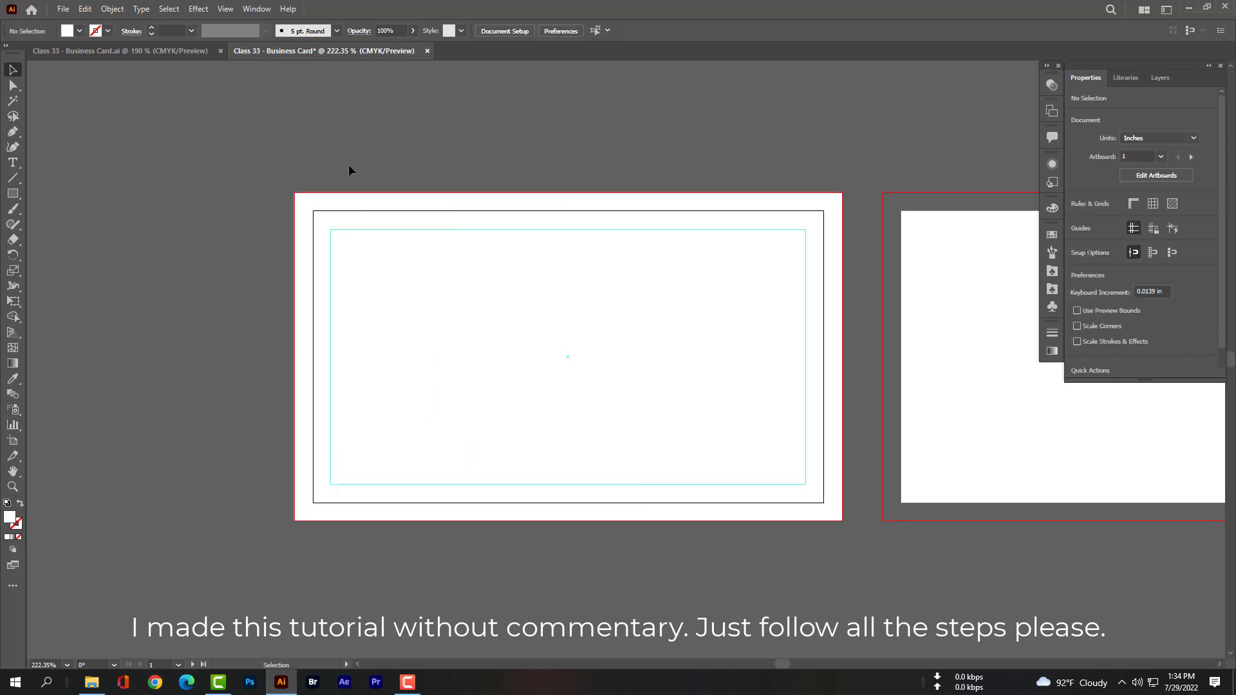
Step: Fill the background rectangle with navy hex 233A46
left_click(484, 319)
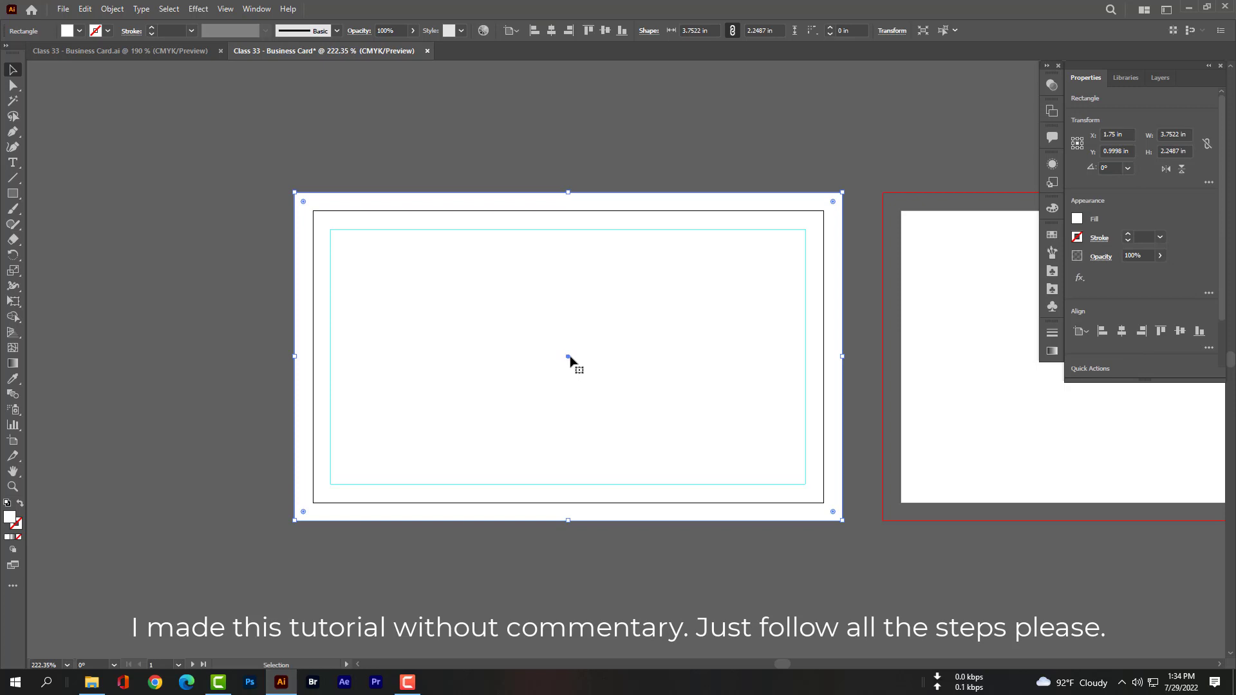
double_click(11, 520)
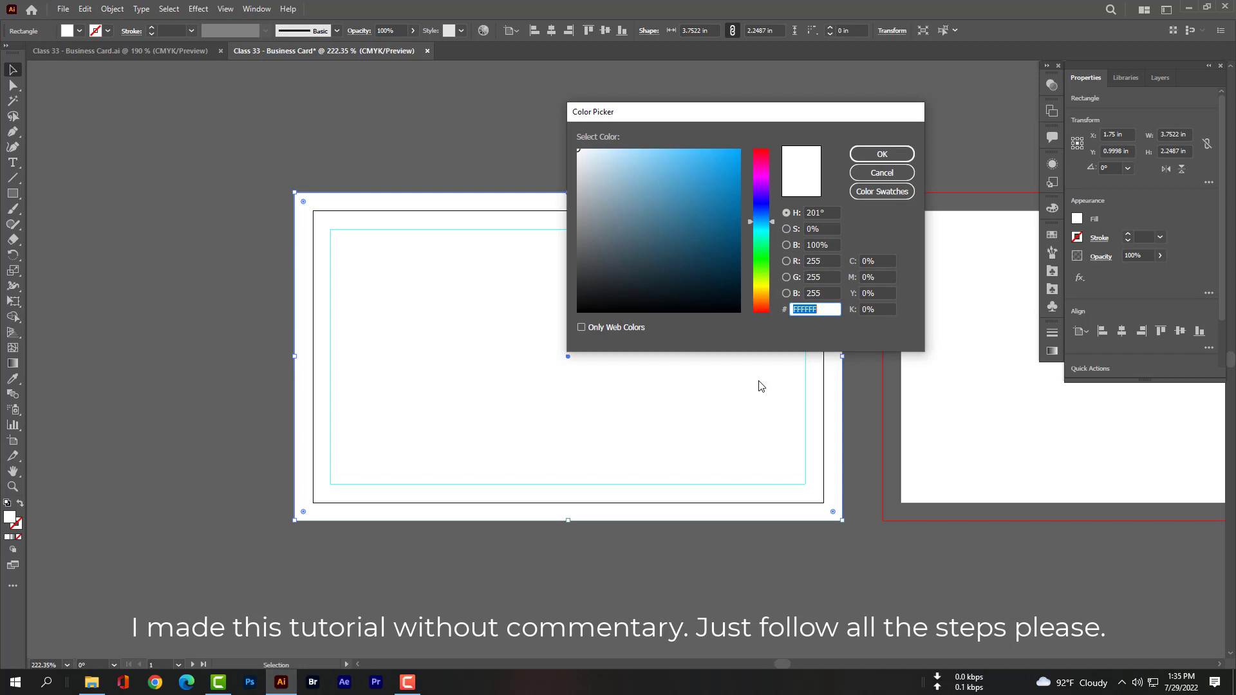
type("233A46")
left_click(817, 278)
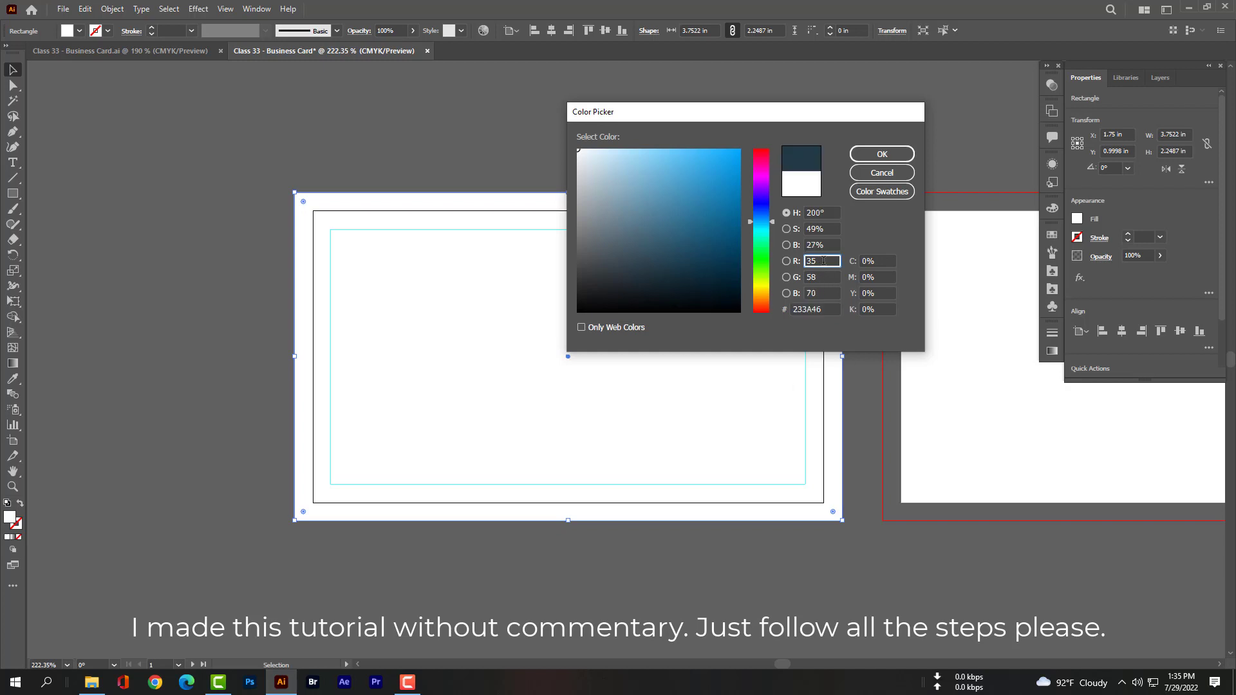
left_click(873, 154)
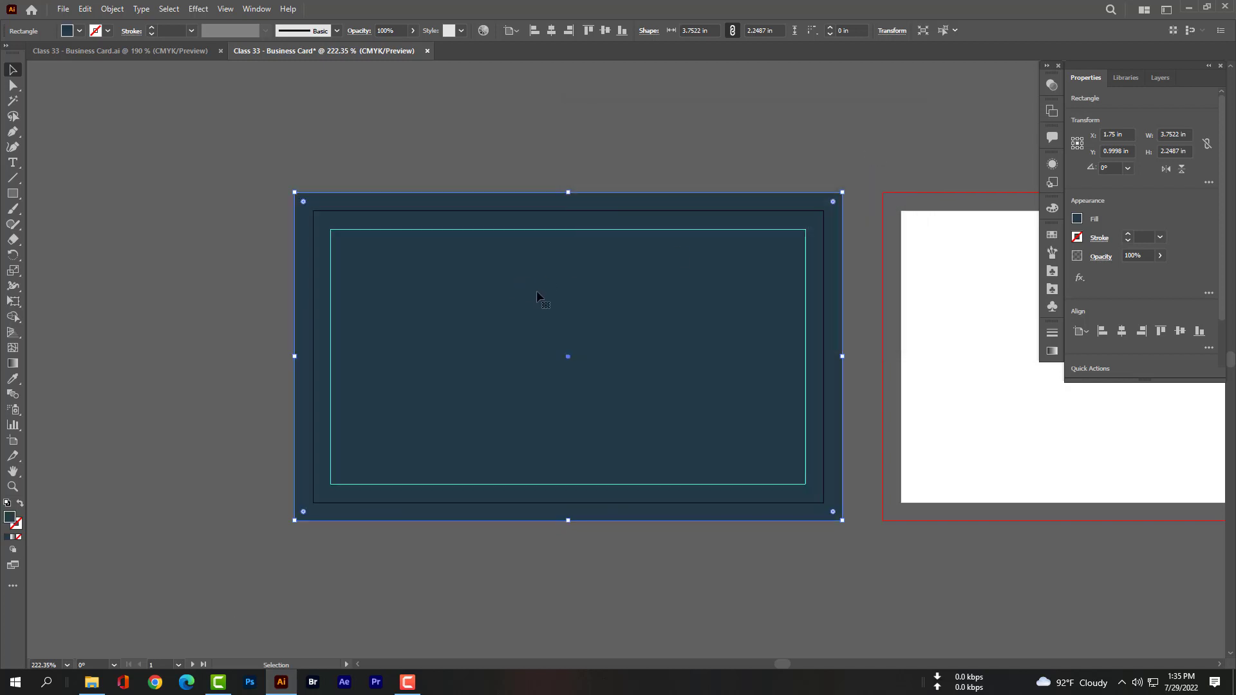
Step: Drag NewEdgeRound logo.png from File Explorer onto the card
left_click(176, 244)
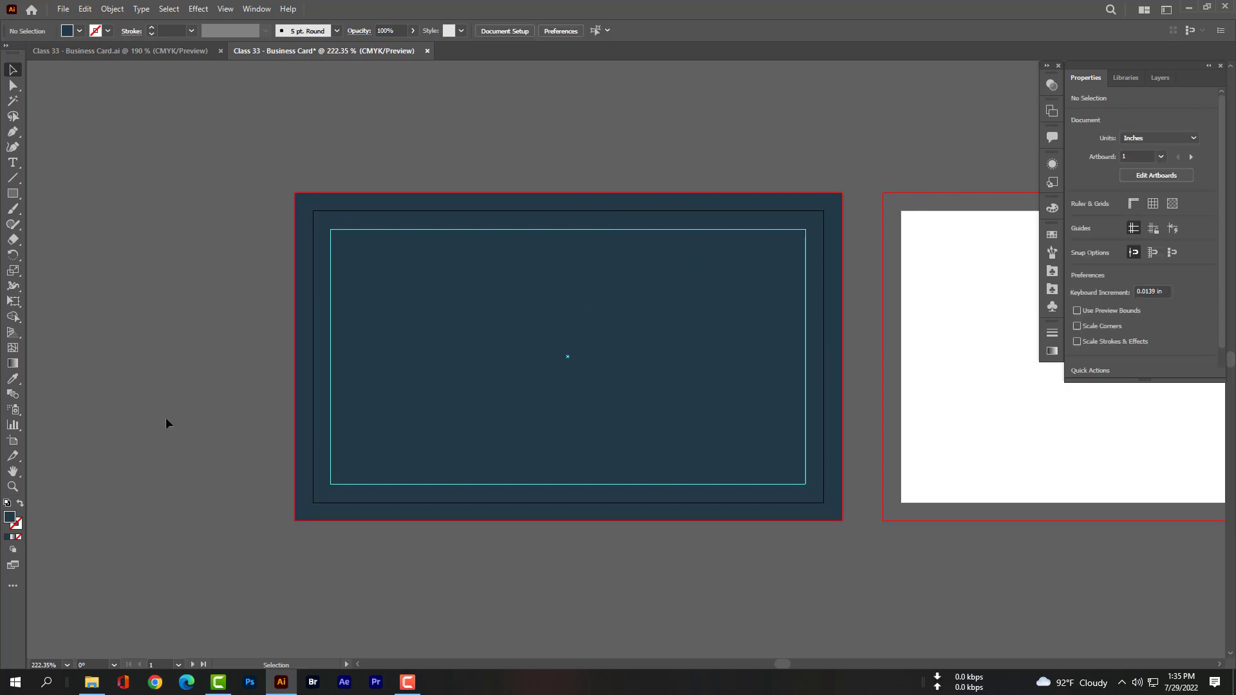
left_click(91, 682)
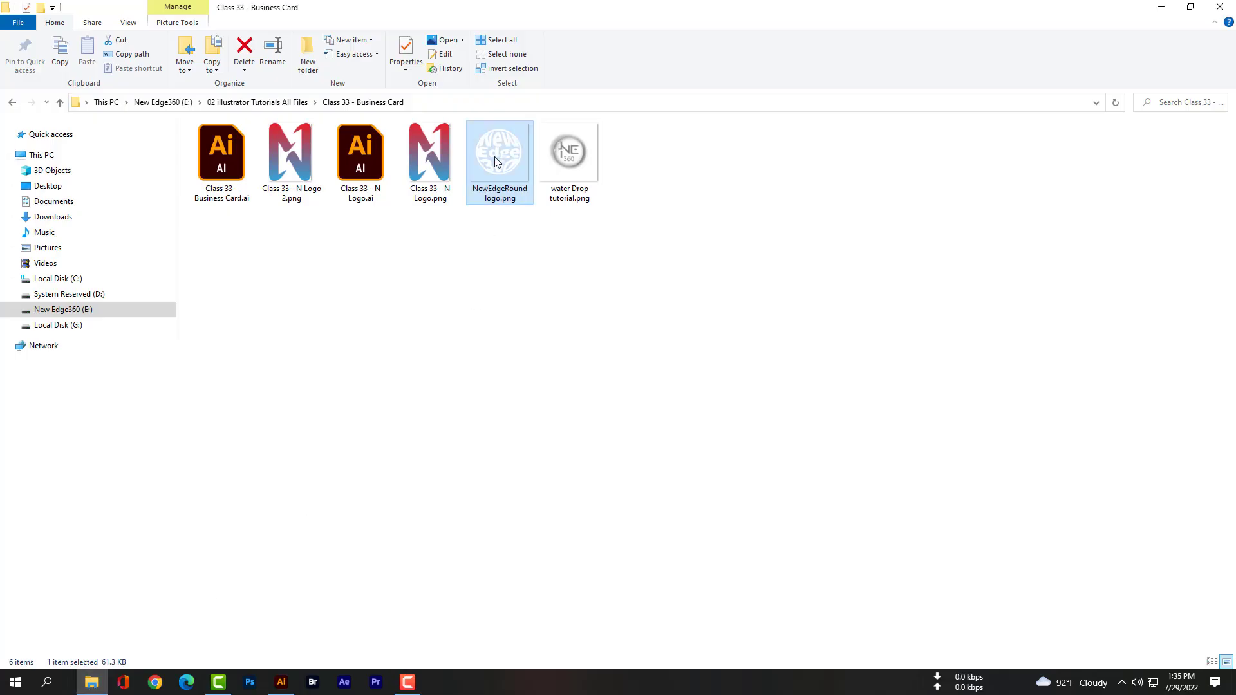
mouse_move(496, 162)
left_mouse_down()
mouse_move(280, 688)
mouse_move(559, 384)
left_mouse_up()
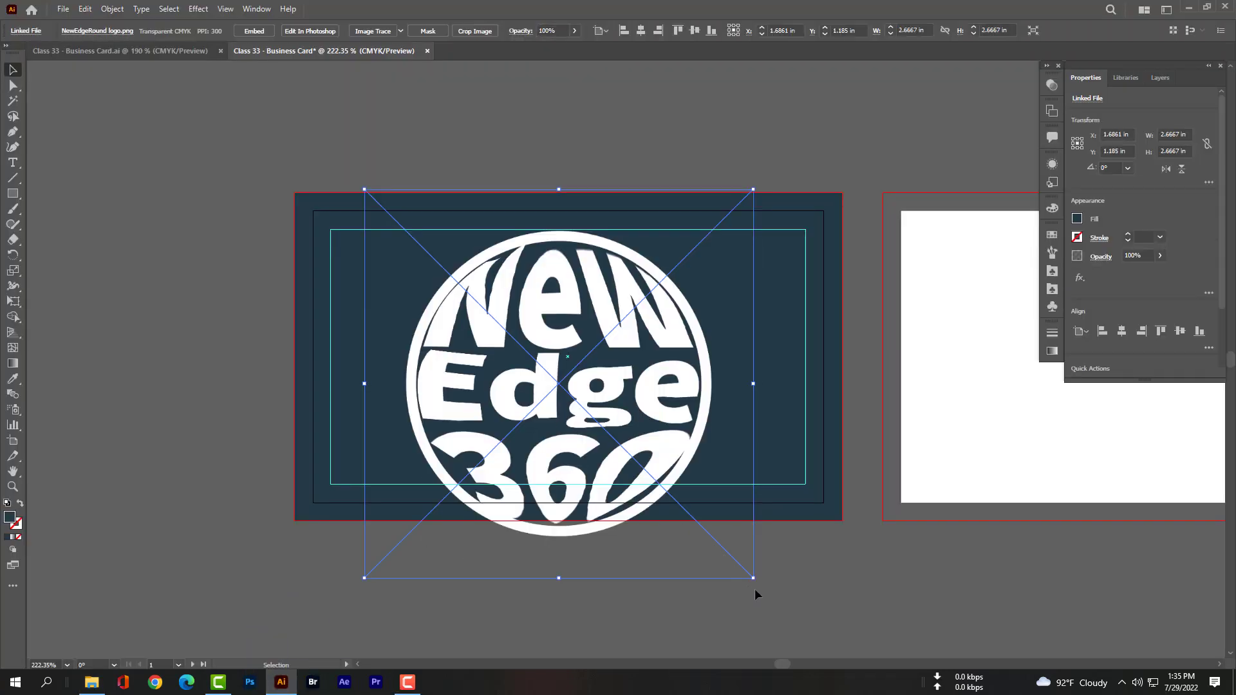
Step: Scale the logo down to about 1.1 in and position it at the card's upper middle
left_click_drag(753, 579, 662, 495)
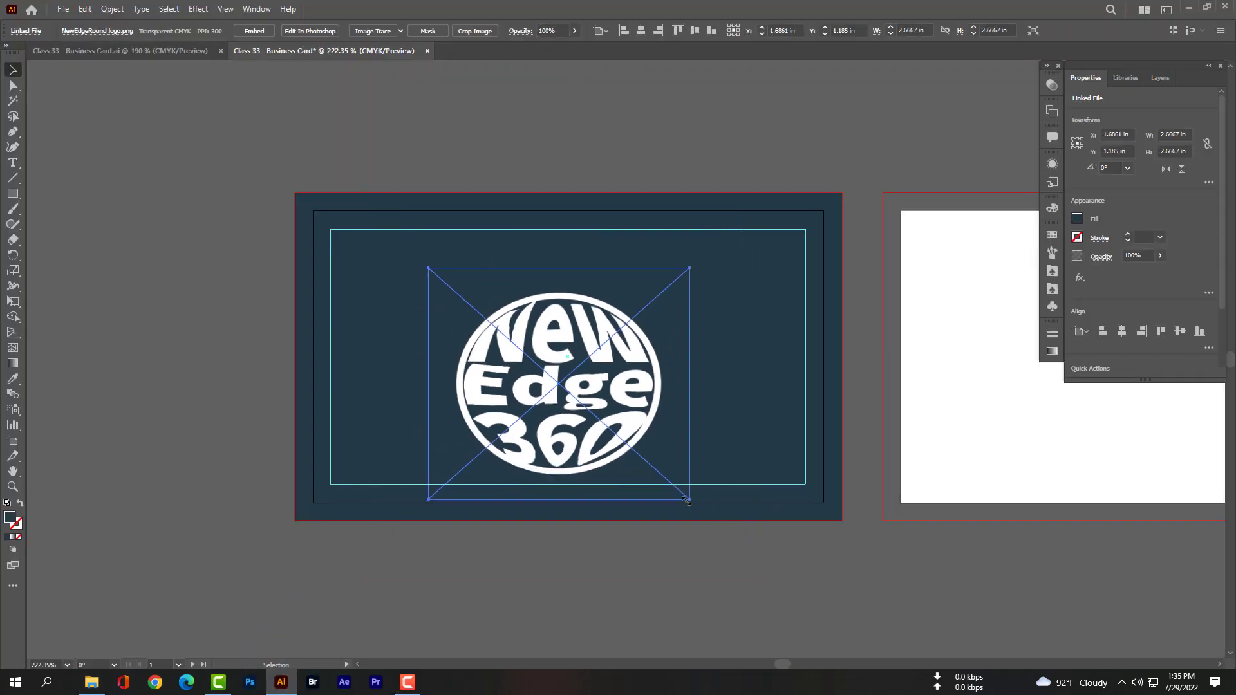
left_click_drag(619, 454, 615, 357)
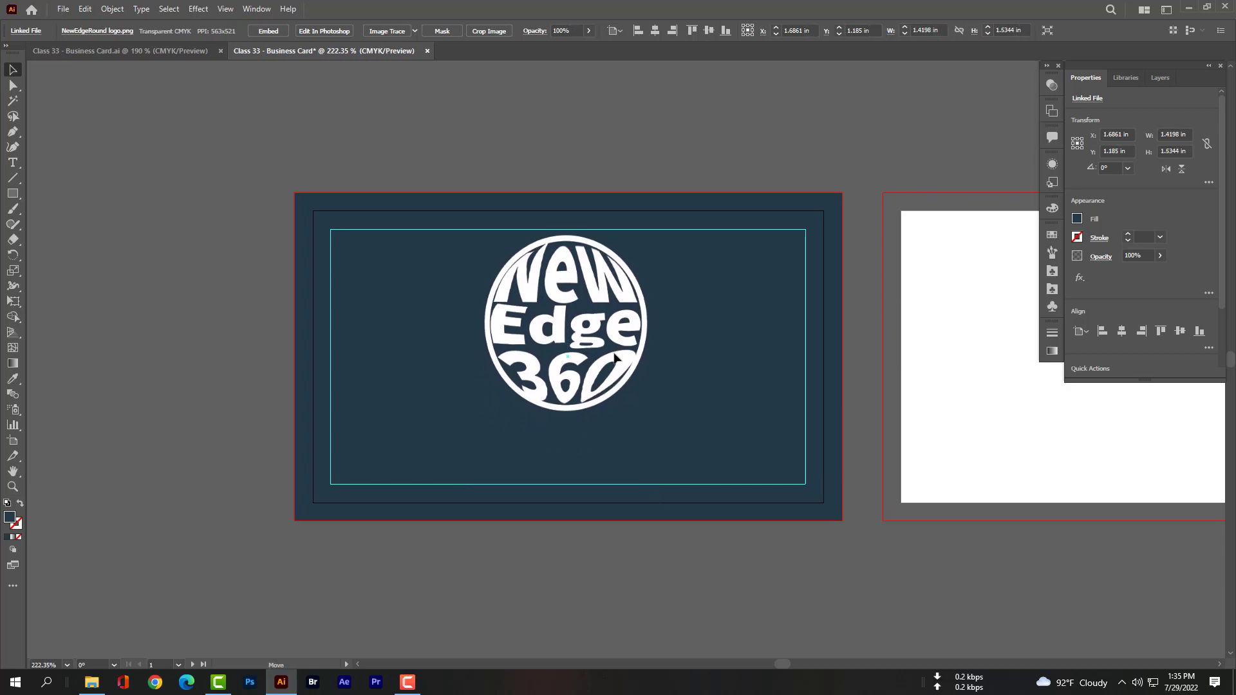
left_click_drag(615, 357, 616, 359)
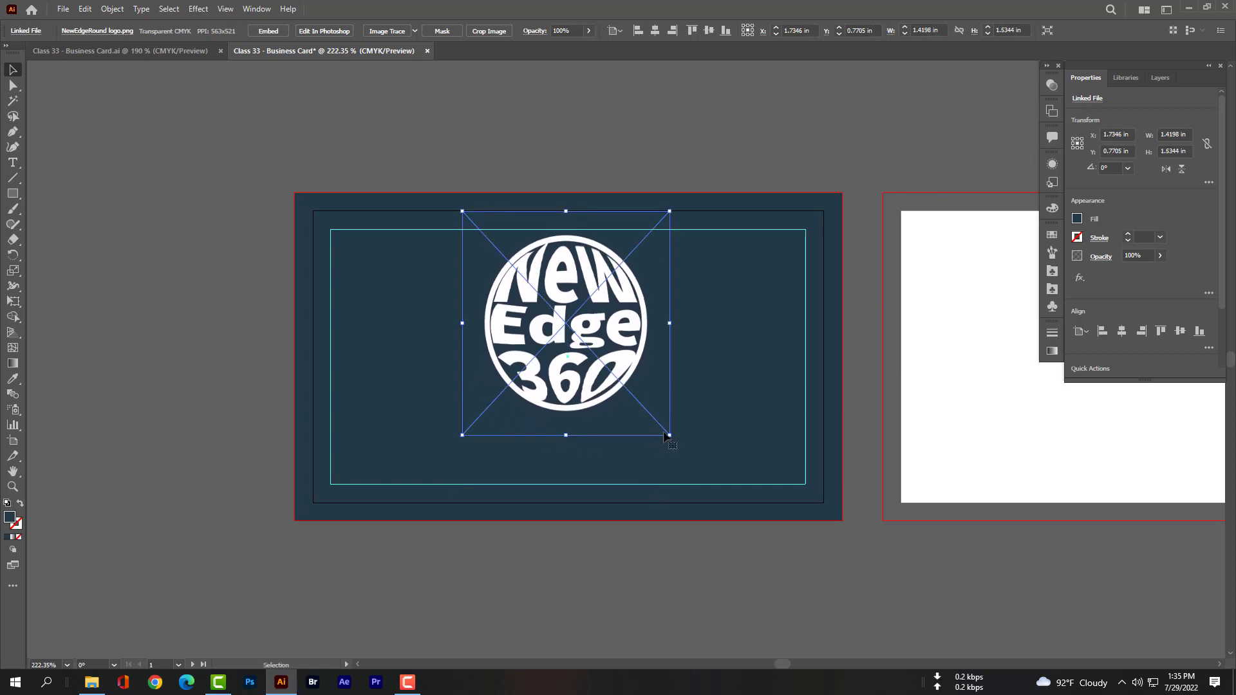
left_click_drag(670, 438, 622, 376)
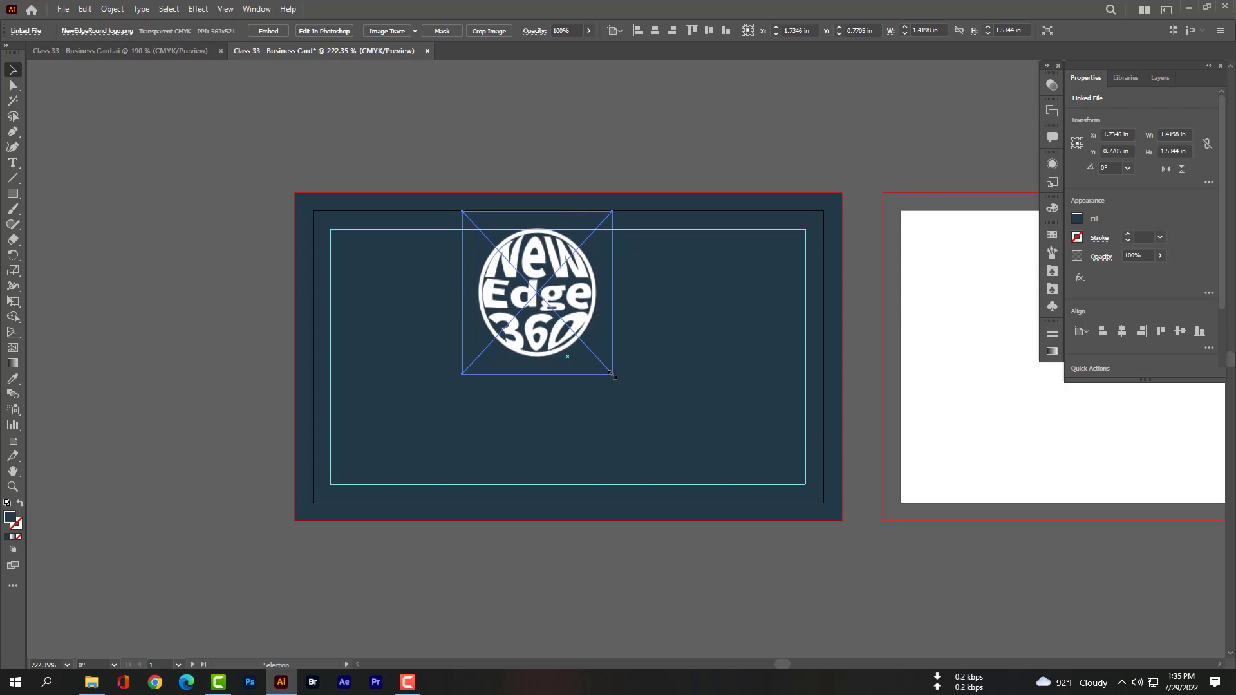
left_click_drag(578, 313, 603, 342)
Step: Type 'You can write anything here.' below the logo and centre it
left_click(419, 403)
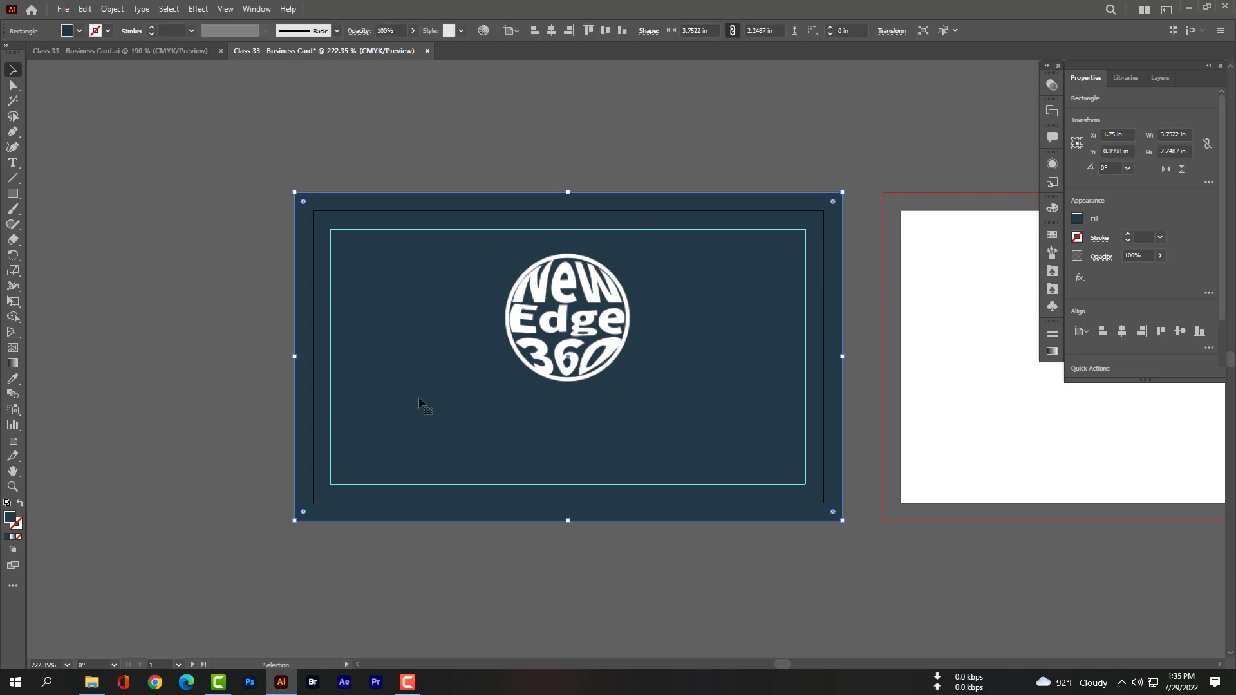
left_click(13, 162)
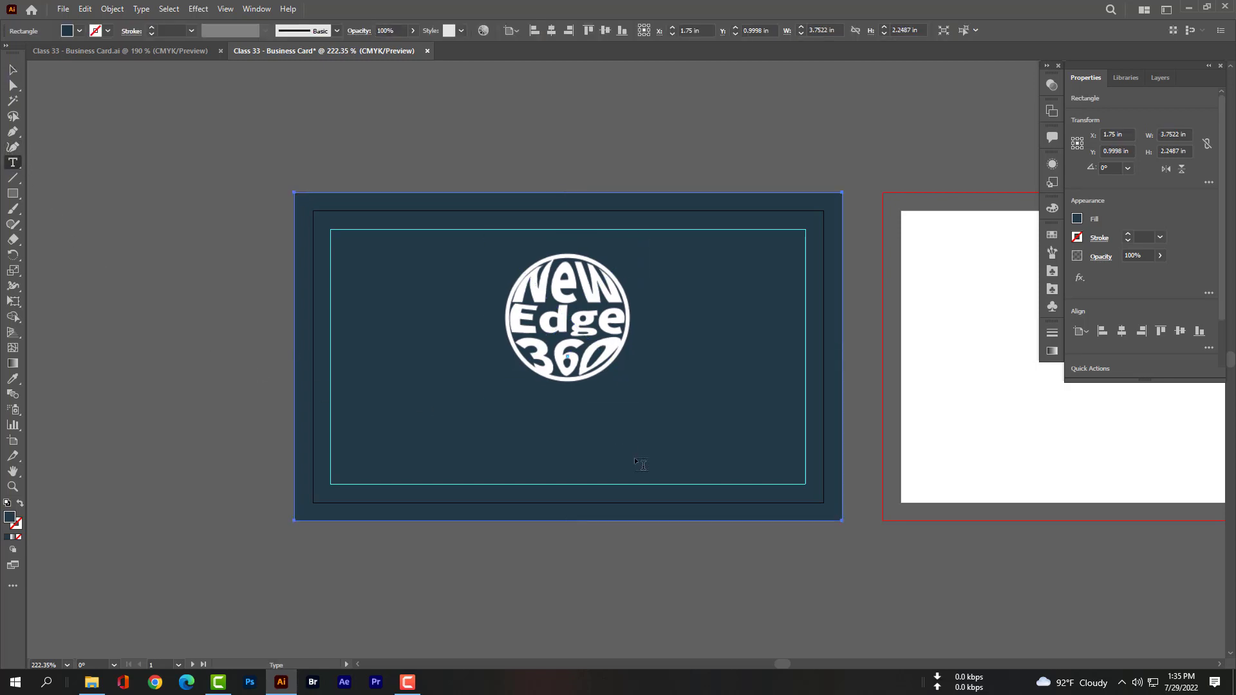
left_click(557, 430)
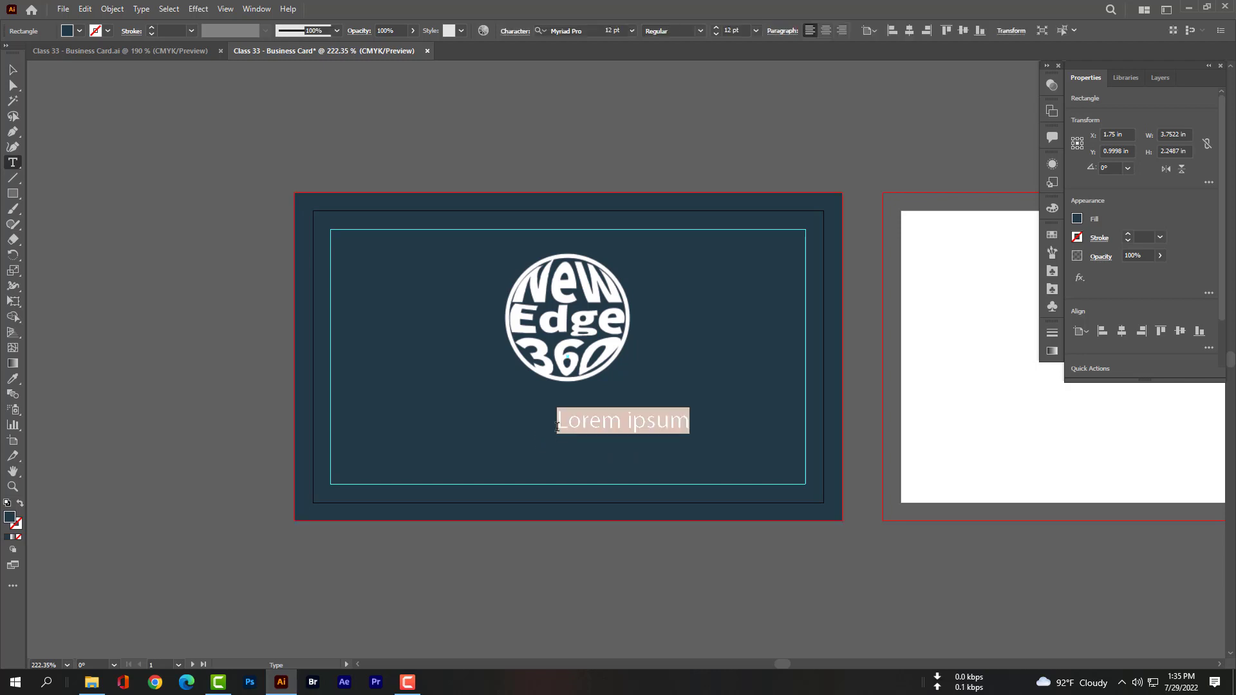
type("Y")
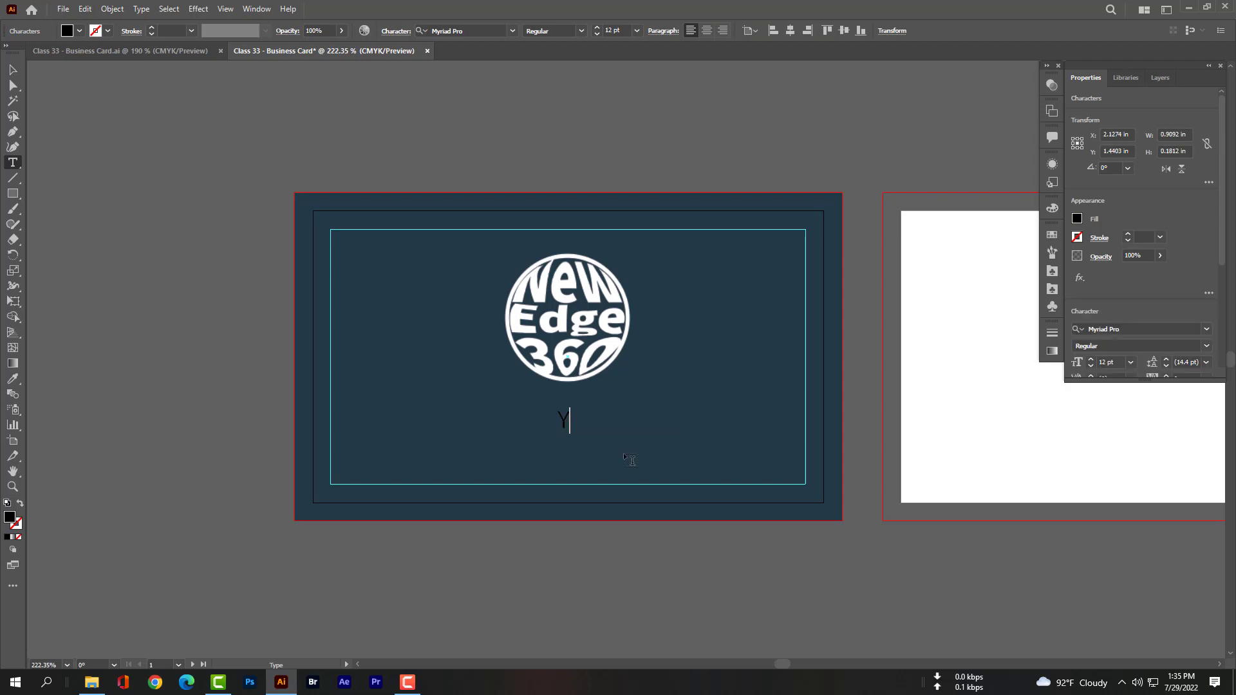
type("ou can ")
type("write anyth")
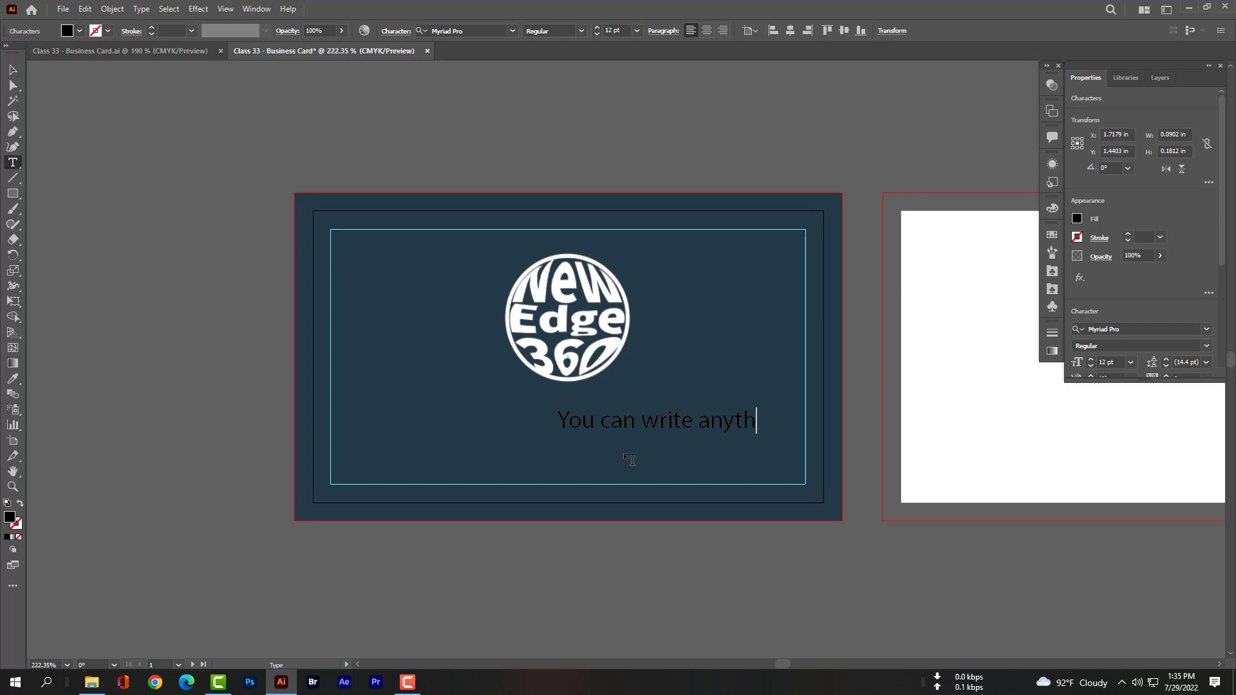
type("ing")
key("BackSpace")
key("BackSpace")
key("BackSpace")
type("ing ")
type("here.")
left_click_drag(666, 421, 551, 416)
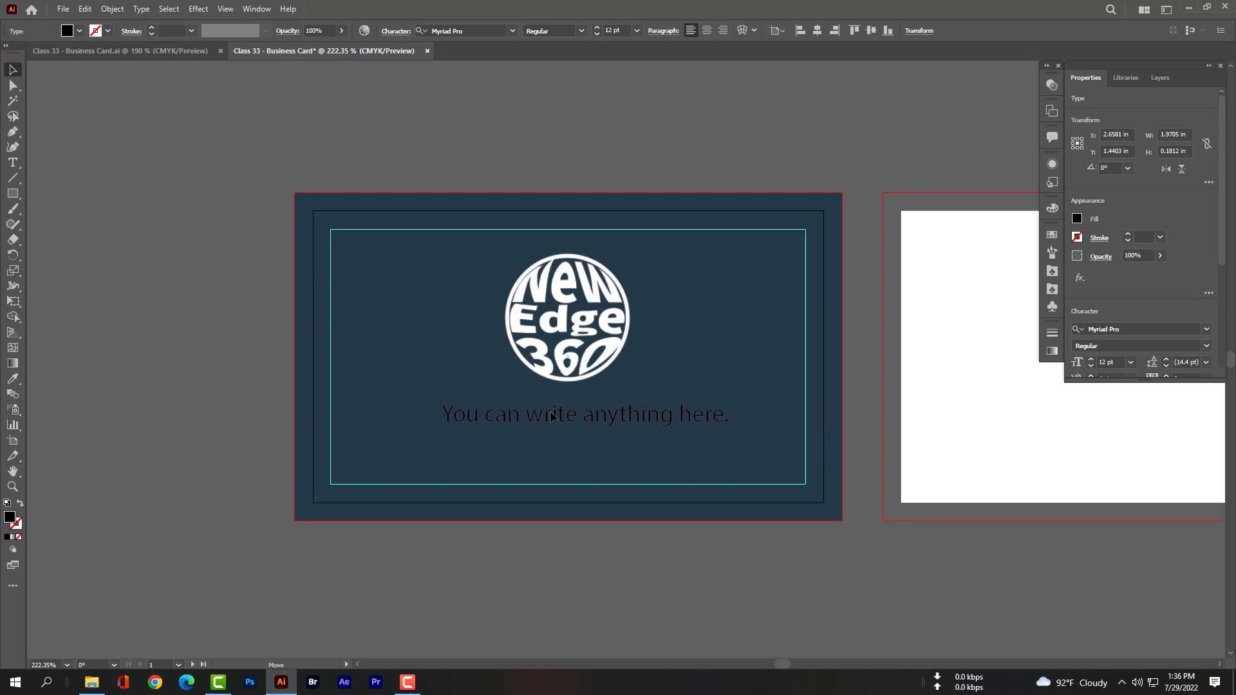
Step: Set the sentence's fill colour to the white swatch
double_click(577, 417)
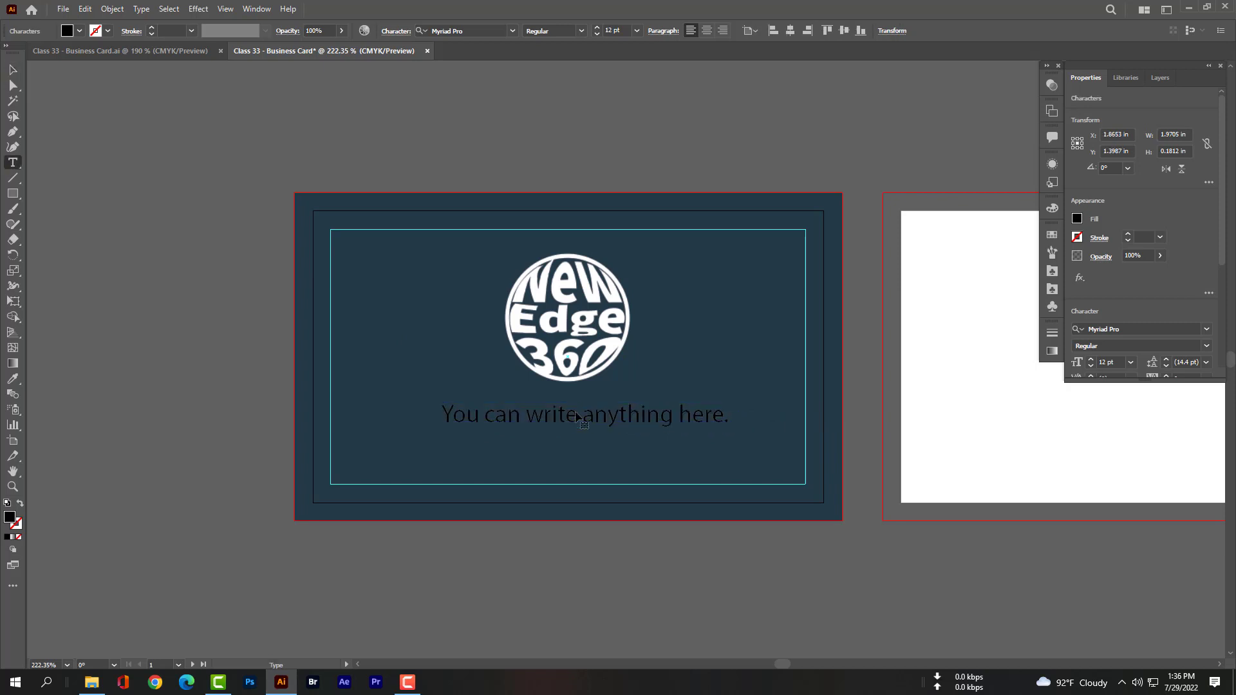
key("ctrl+a")
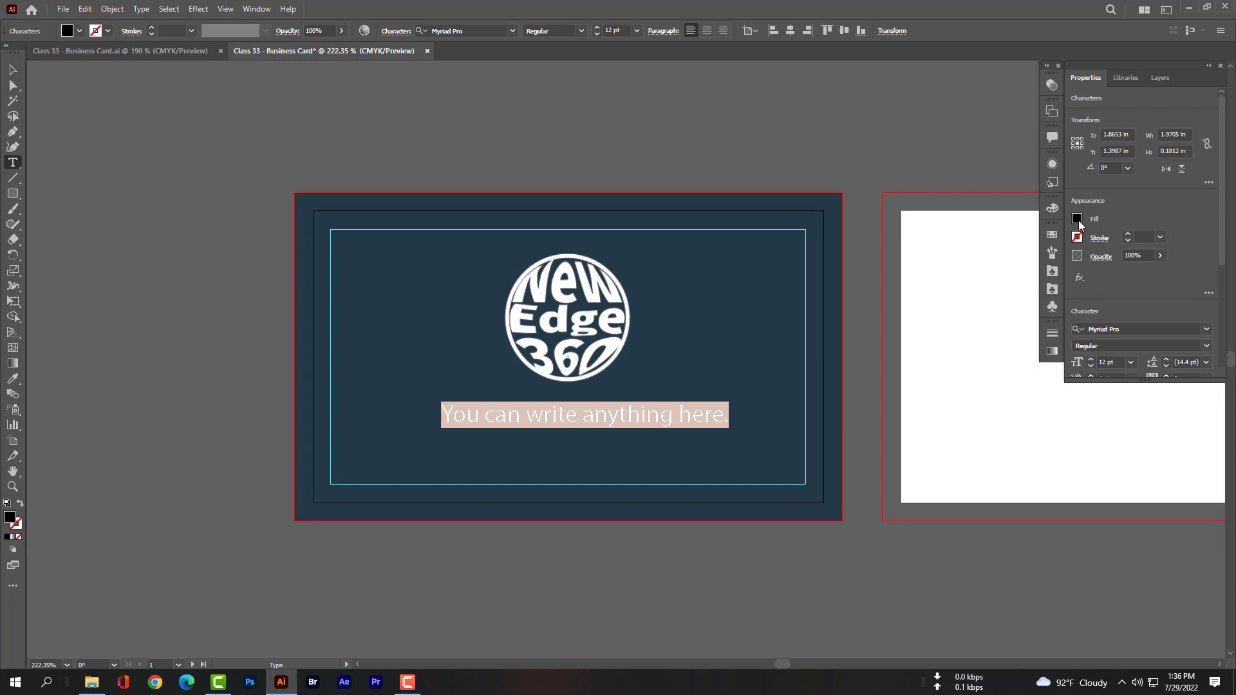
left_click(1076, 219)
left_click(955, 265)
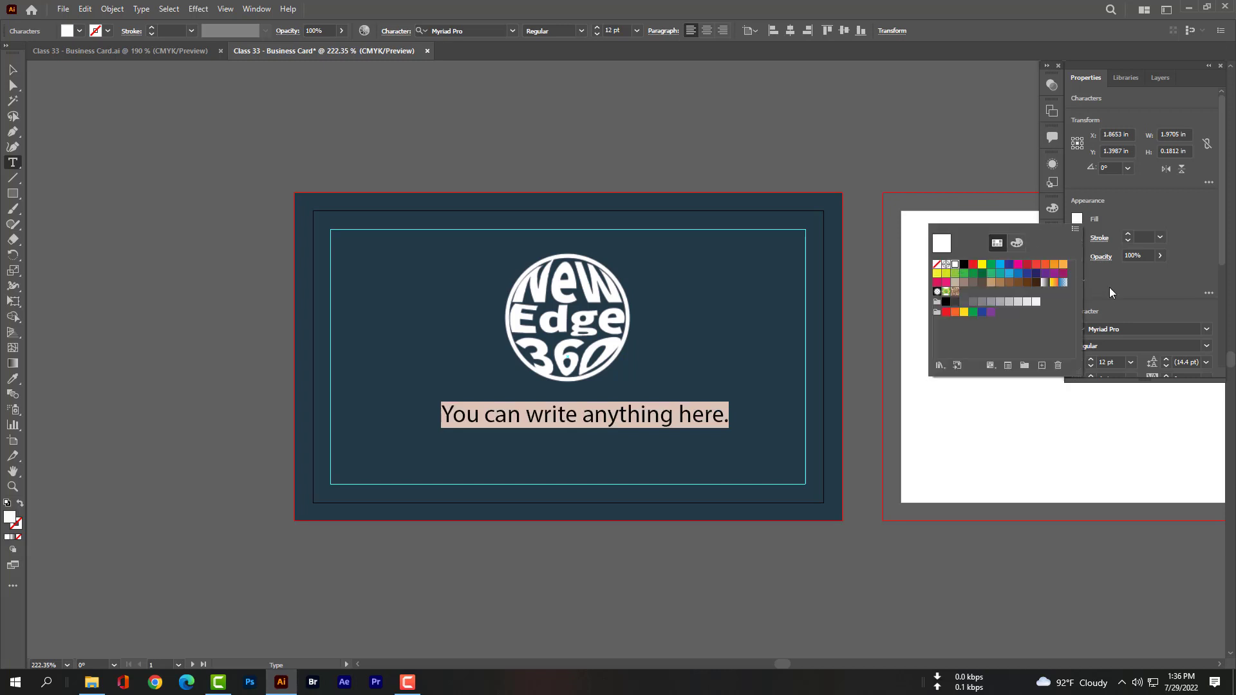
left_click(12, 69)
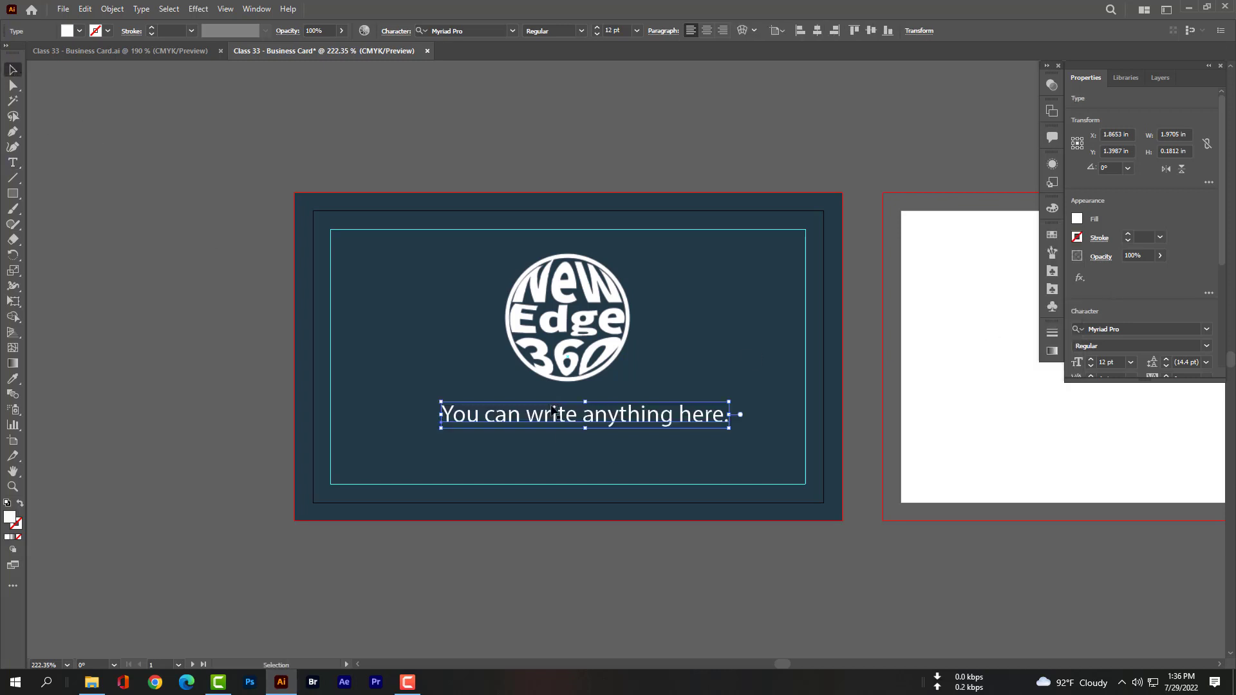
Step: Reselect the sentence and highlight all of its text
left_click(549, 451)
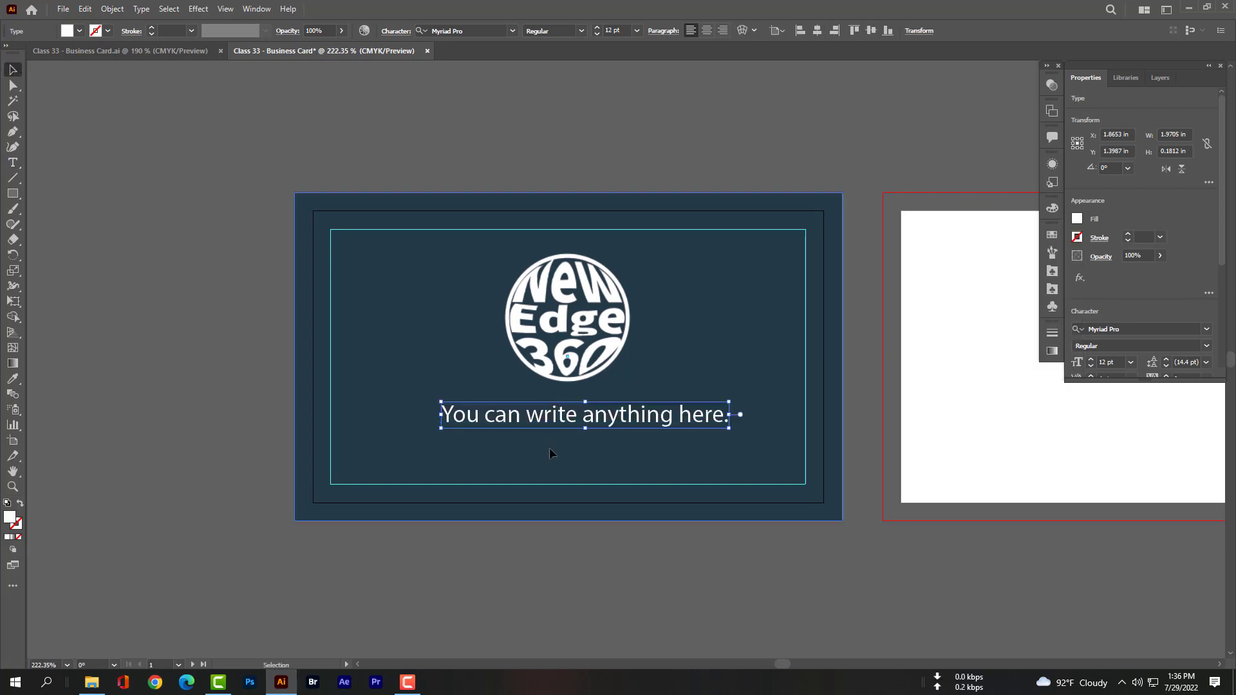
left_click(657, 415)
double_click(658, 417)
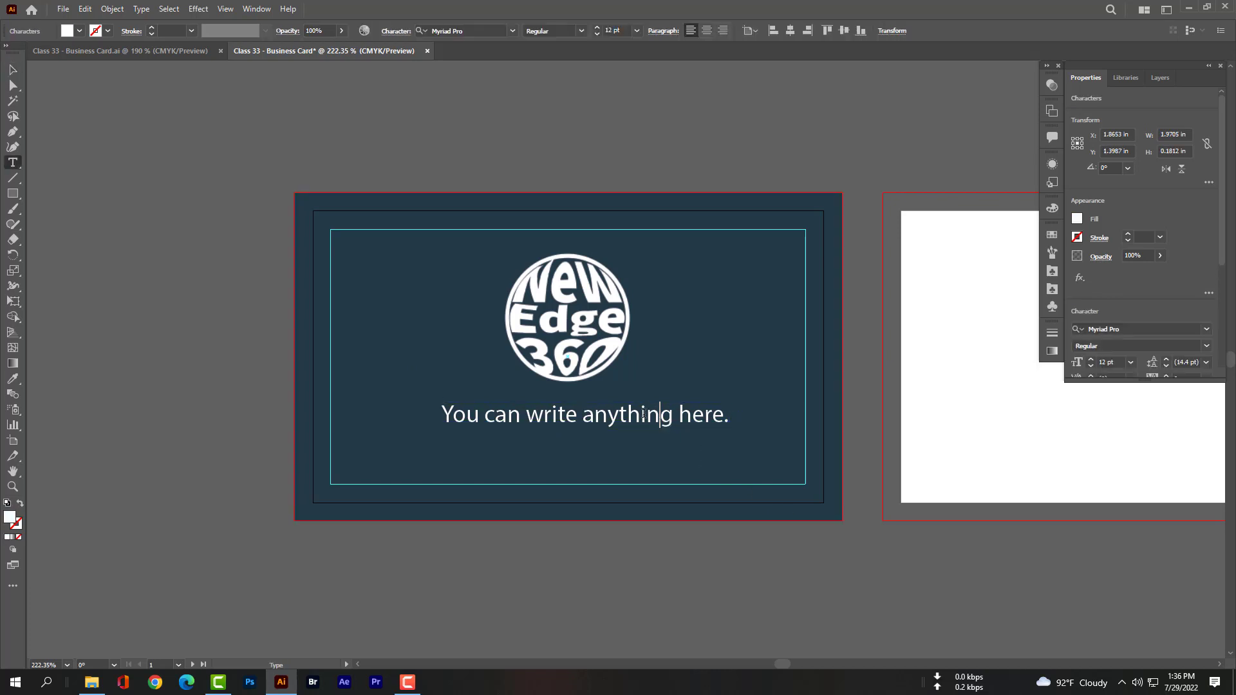
left_click_drag(727, 414, 440, 415)
Step: Change the sentence's font to OCR A Extended
left_click(500, 31)
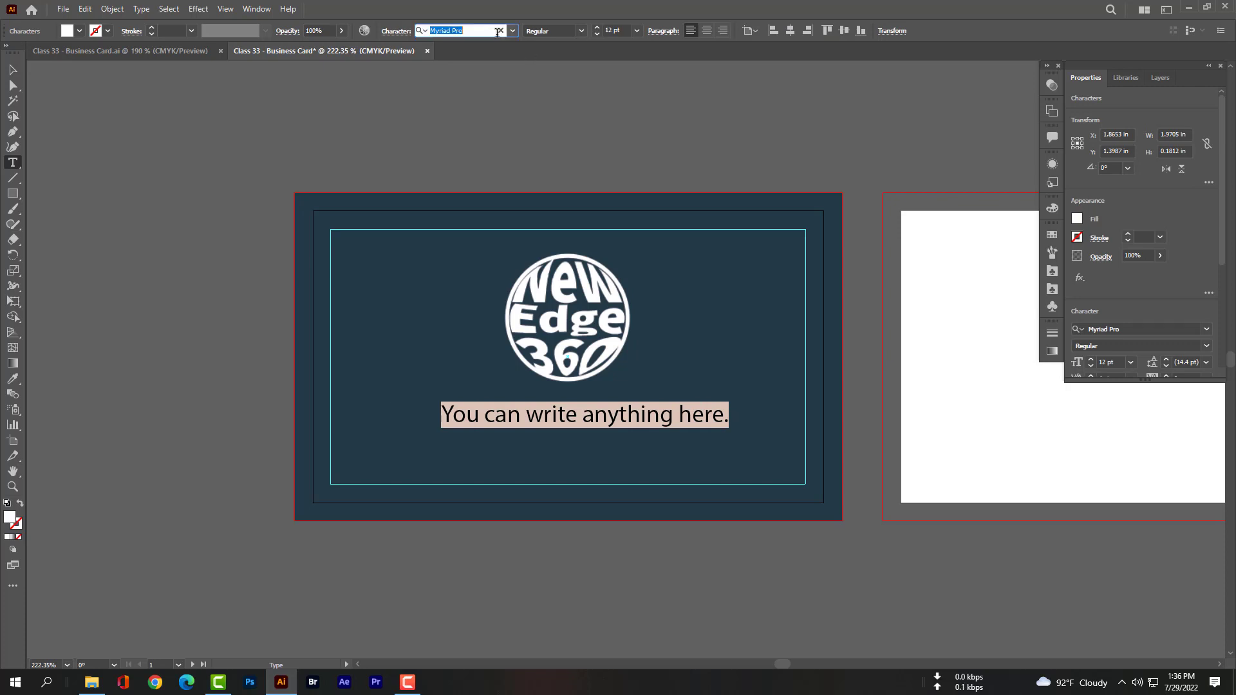
type("Neo Sans")
key("Down")
key("Down")
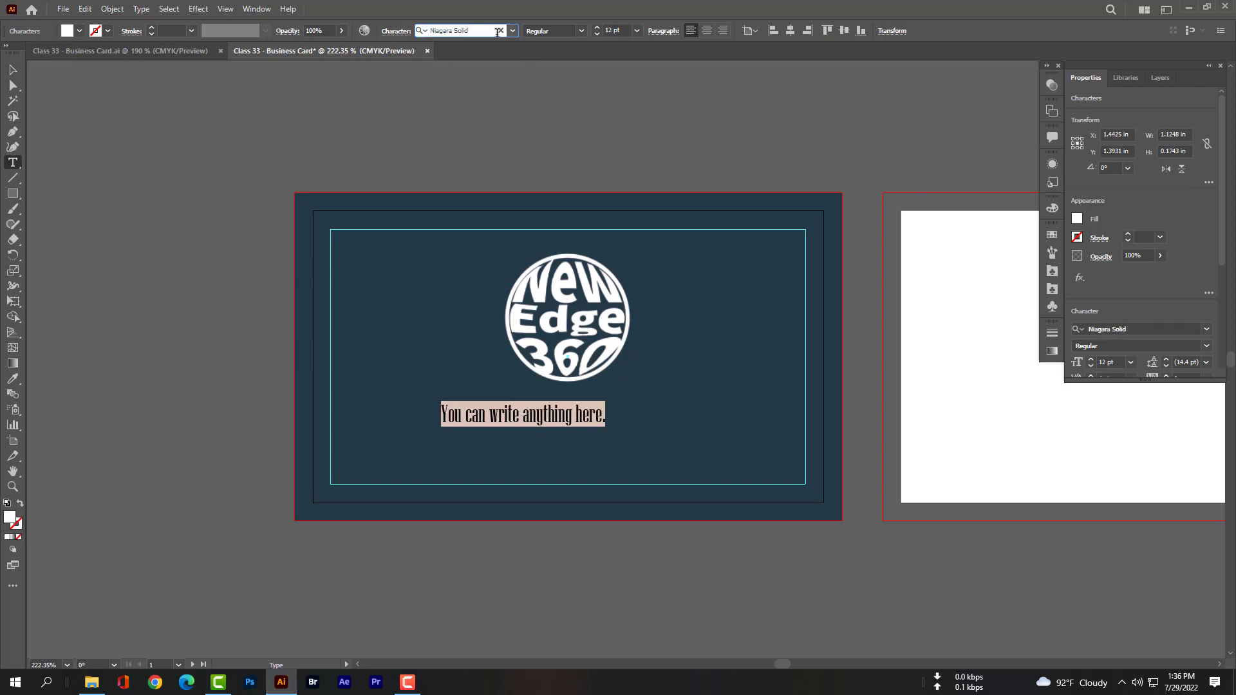
key("Down")
key("Down")
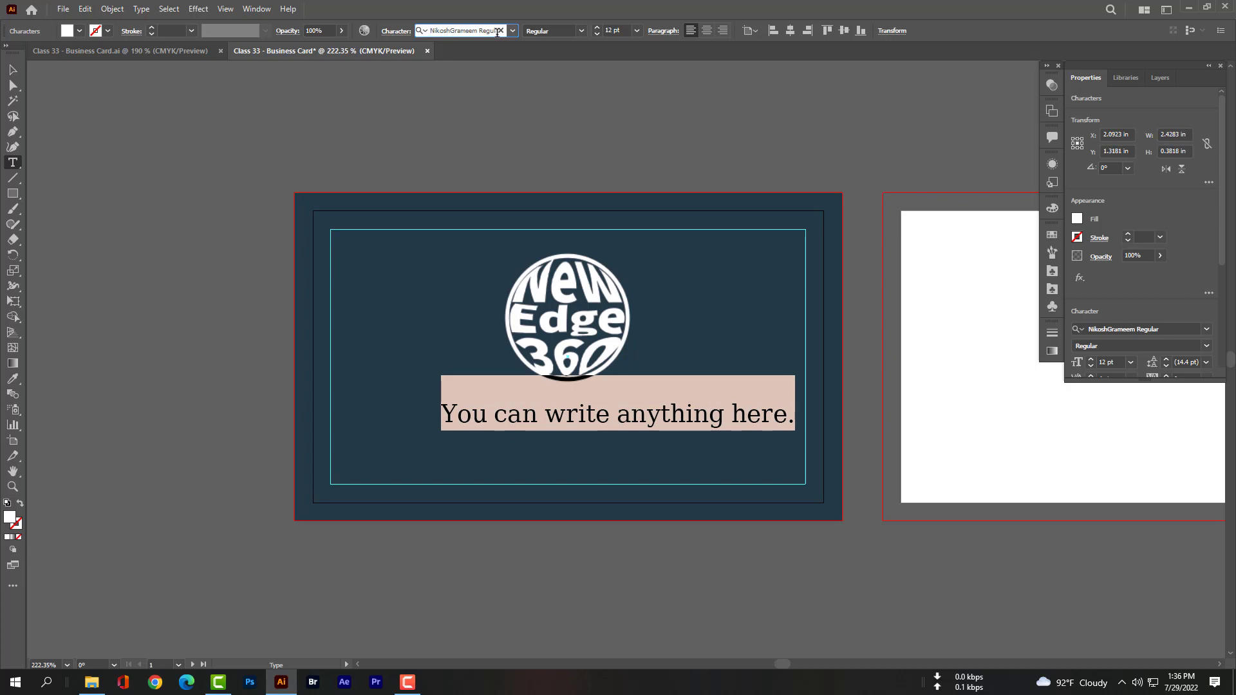
key("Down")
key("Down")
key("Down")
key("Down")
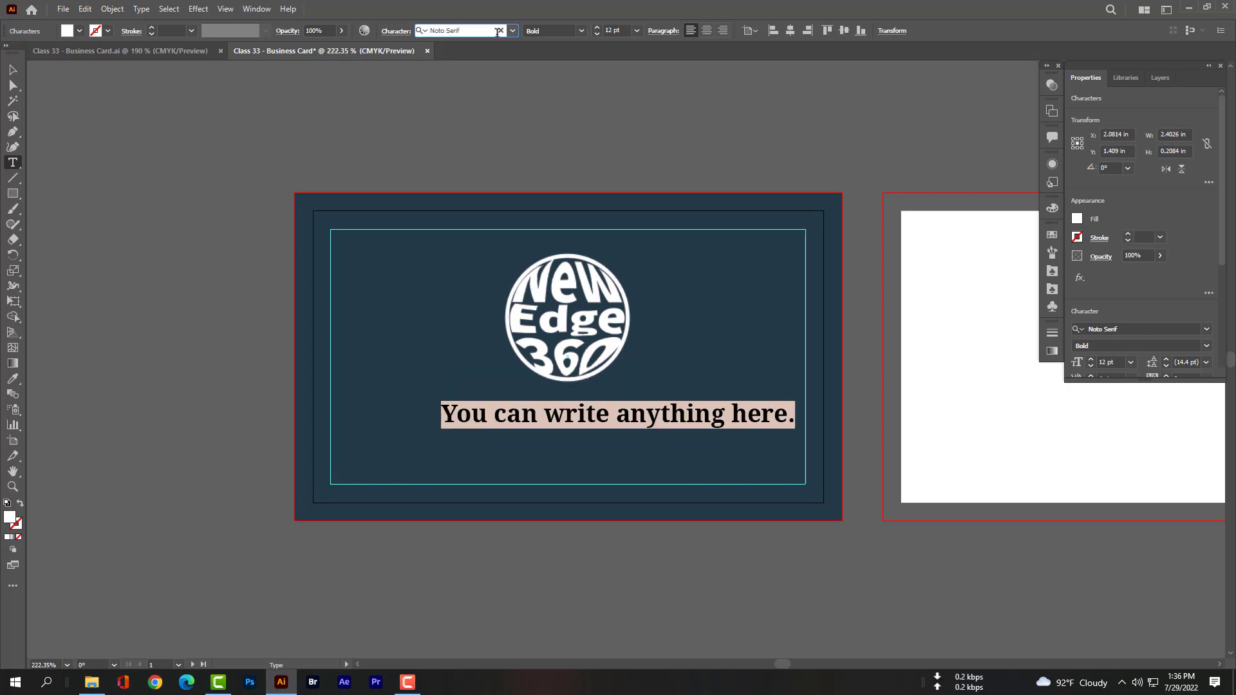
key("Down")
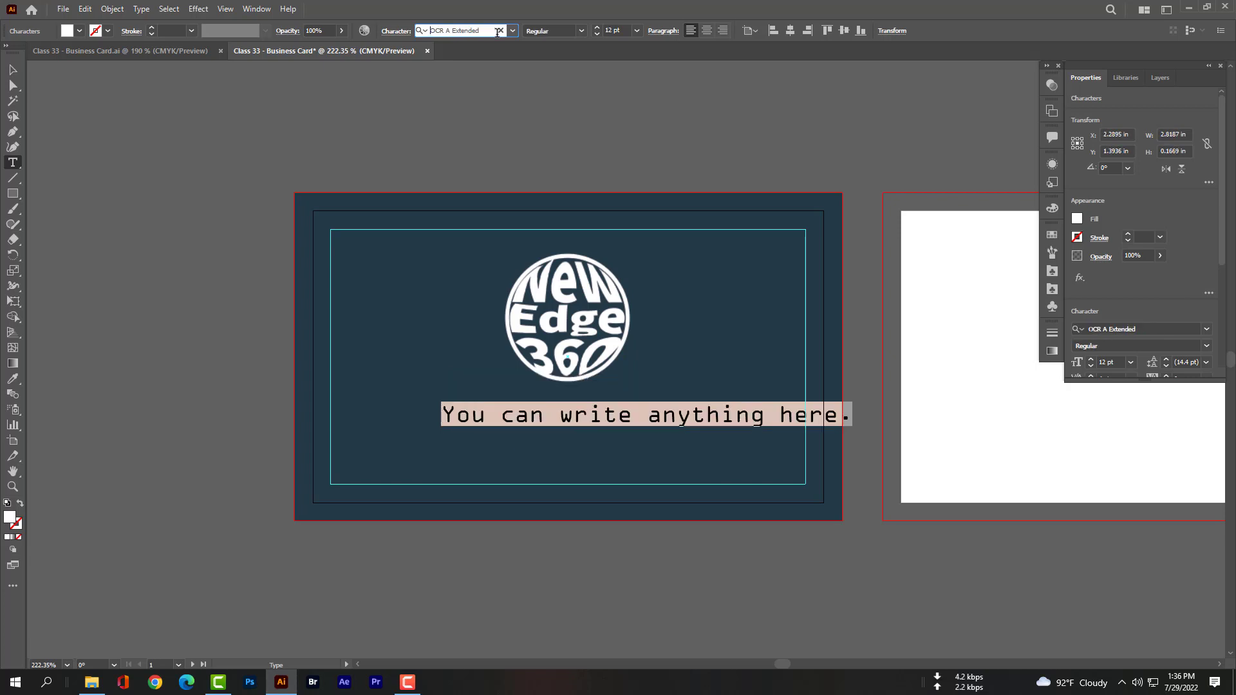
Step: Move the sentence lower beneath the logo and deselect everything
left_click(12, 70)
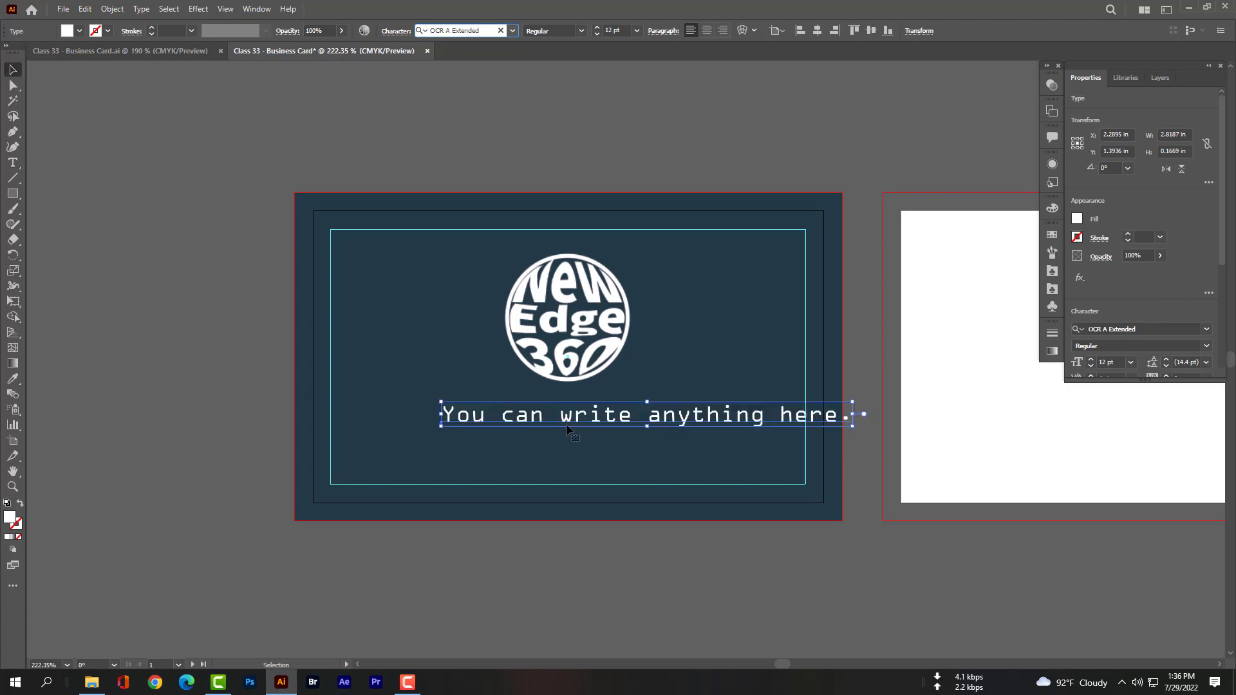
left_click(600, 467)
left_click_drag(689, 424, 634, 451)
left_click(663, 576)
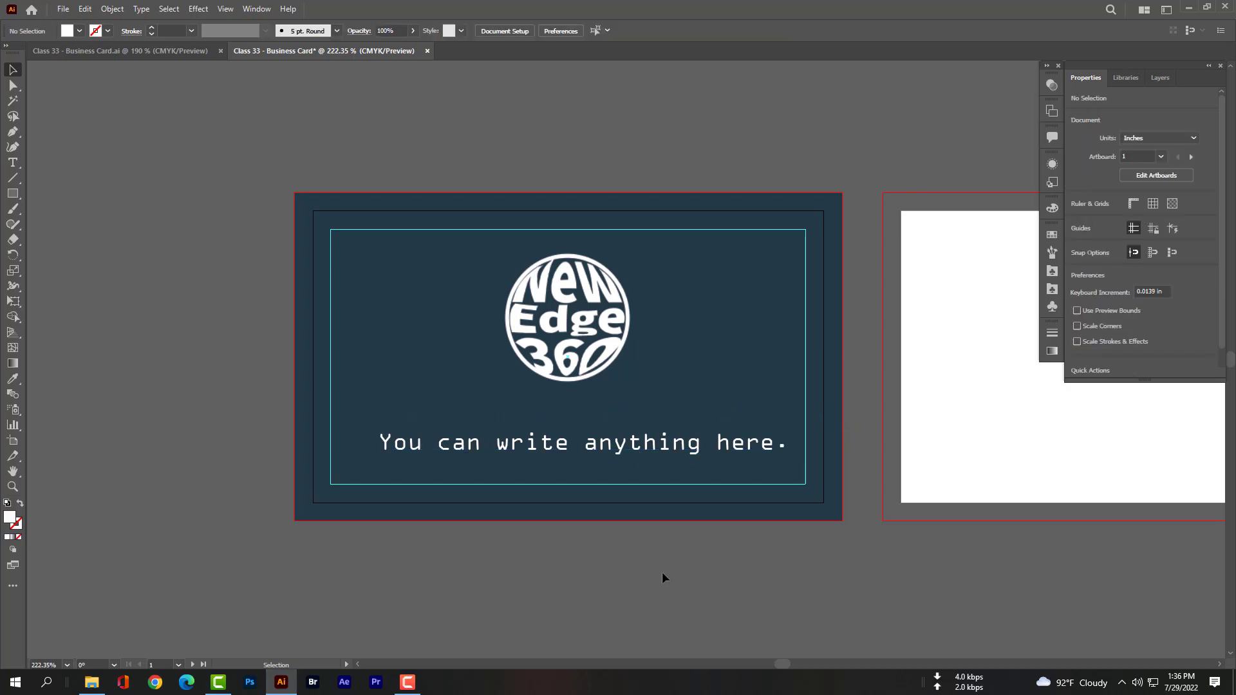
Step: Scroll right to centre the second artboard and pick the Rectangle tool
scroll(663, 577, "right", 3)
scroll(663, 577, "right", 3)
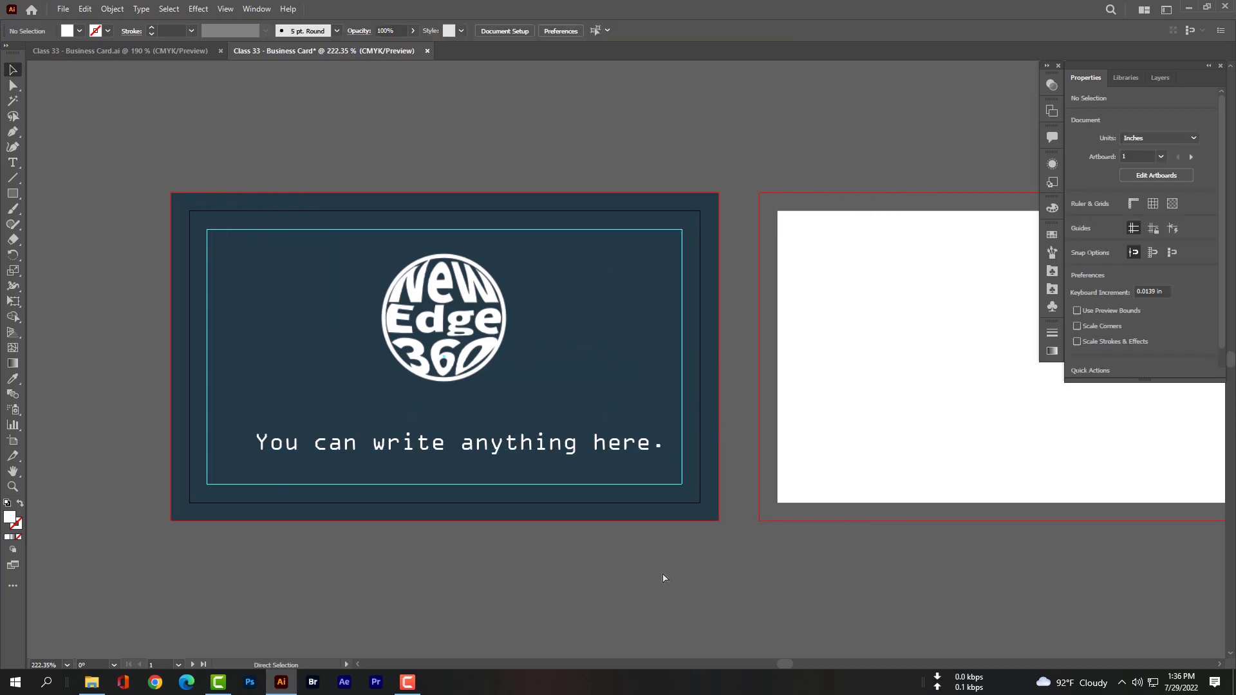
scroll(663, 577, "right", 2)
scroll(663, 578, "right", 2)
scroll(663, 578, "right", 2)
scroll(663, 577, "right", 2)
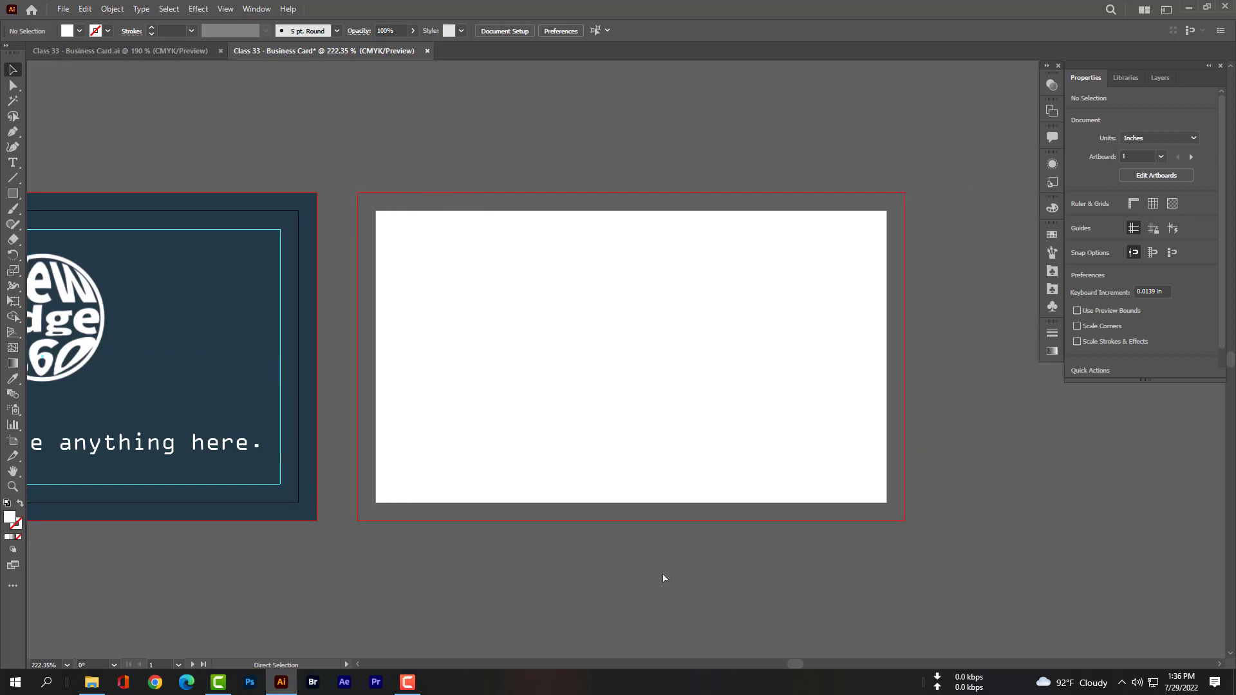
scroll(663, 578, "right", 2)
scroll(644, 578, "right", 1)
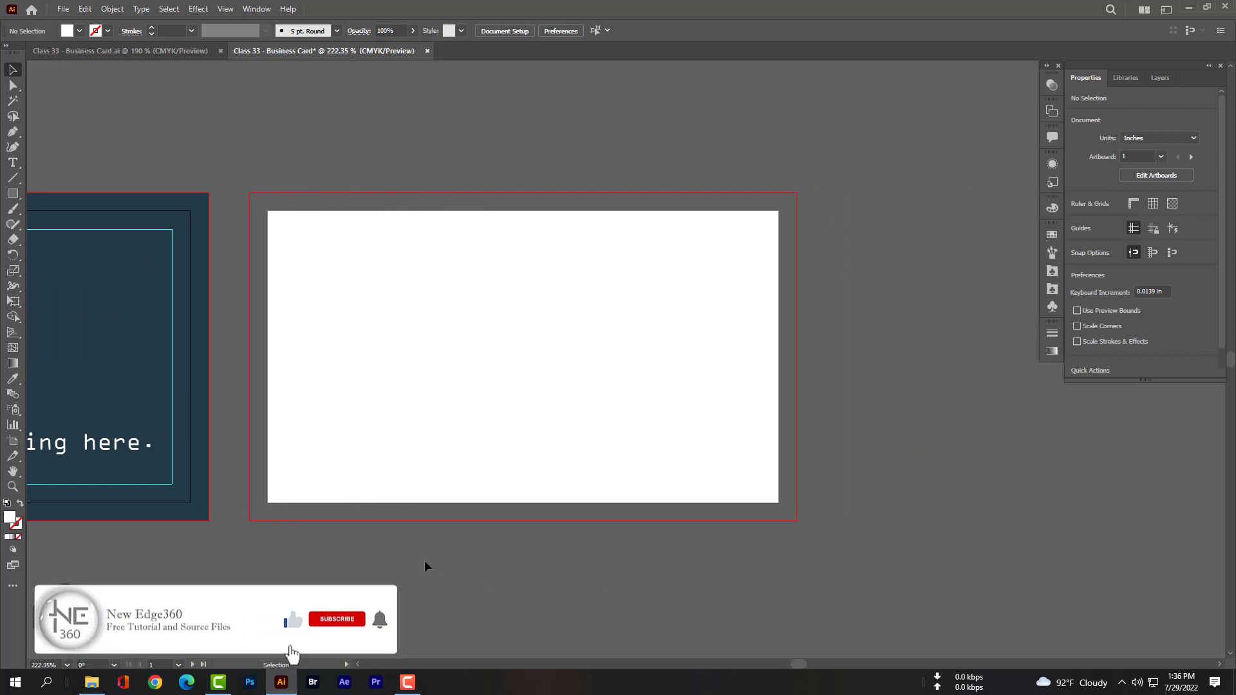
left_click(13, 194)
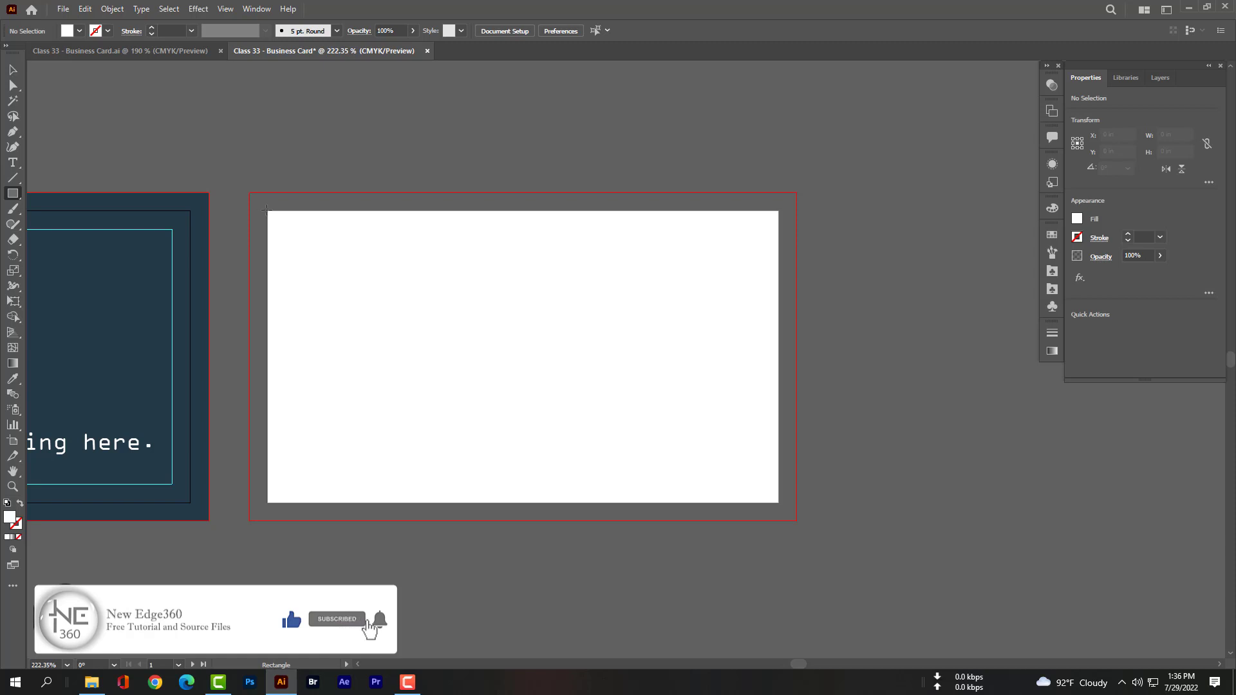
Step: Draw a rectangle on the back artboard sized W 3.25 in × H 1.75 in
left_click_drag(267, 209, 777, 502)
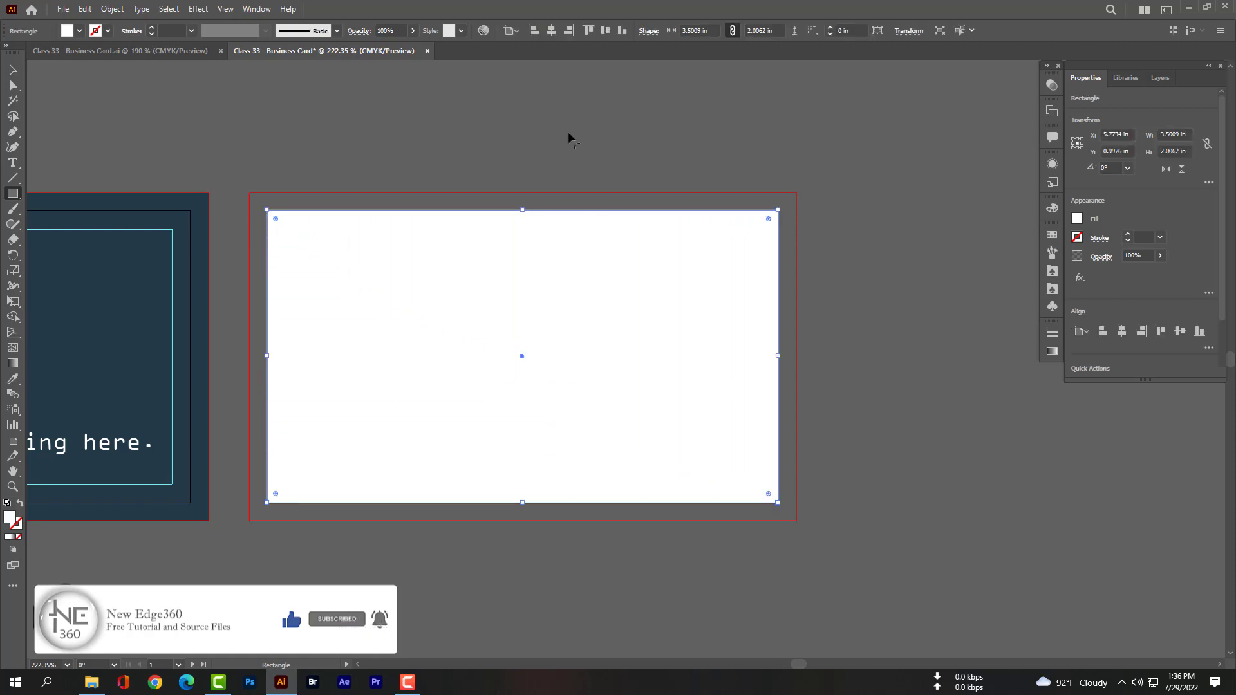
left_click(908, 32)
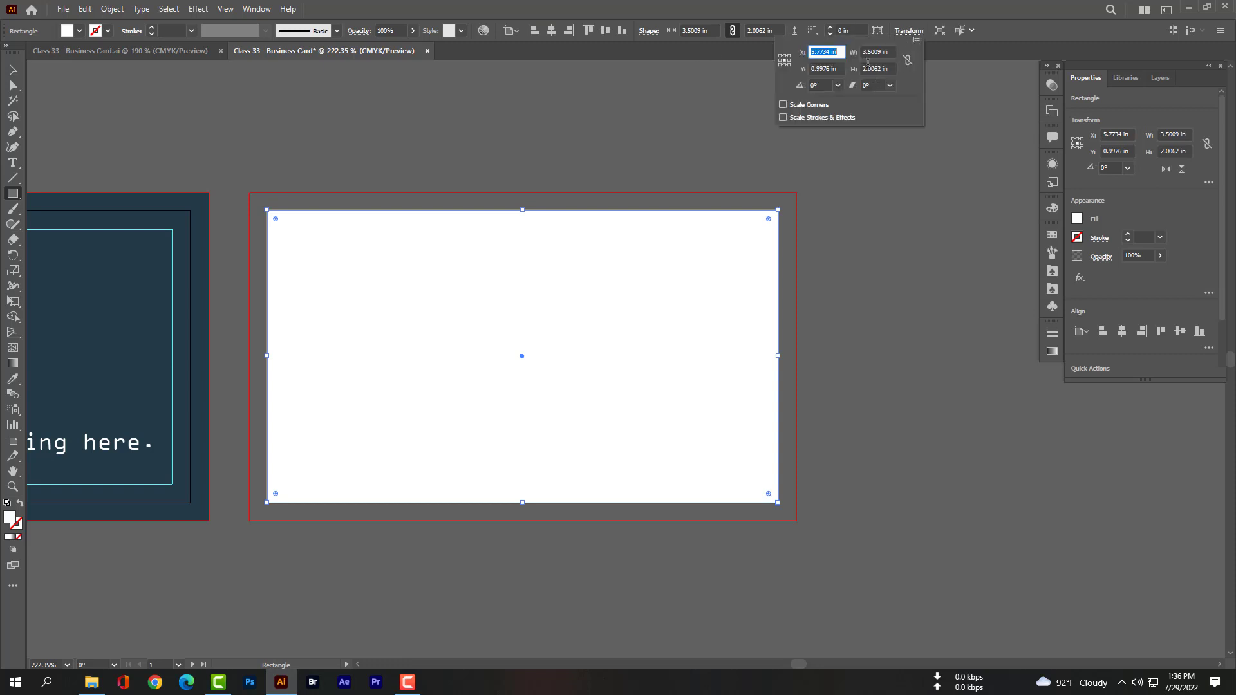
left_click(890, 53)
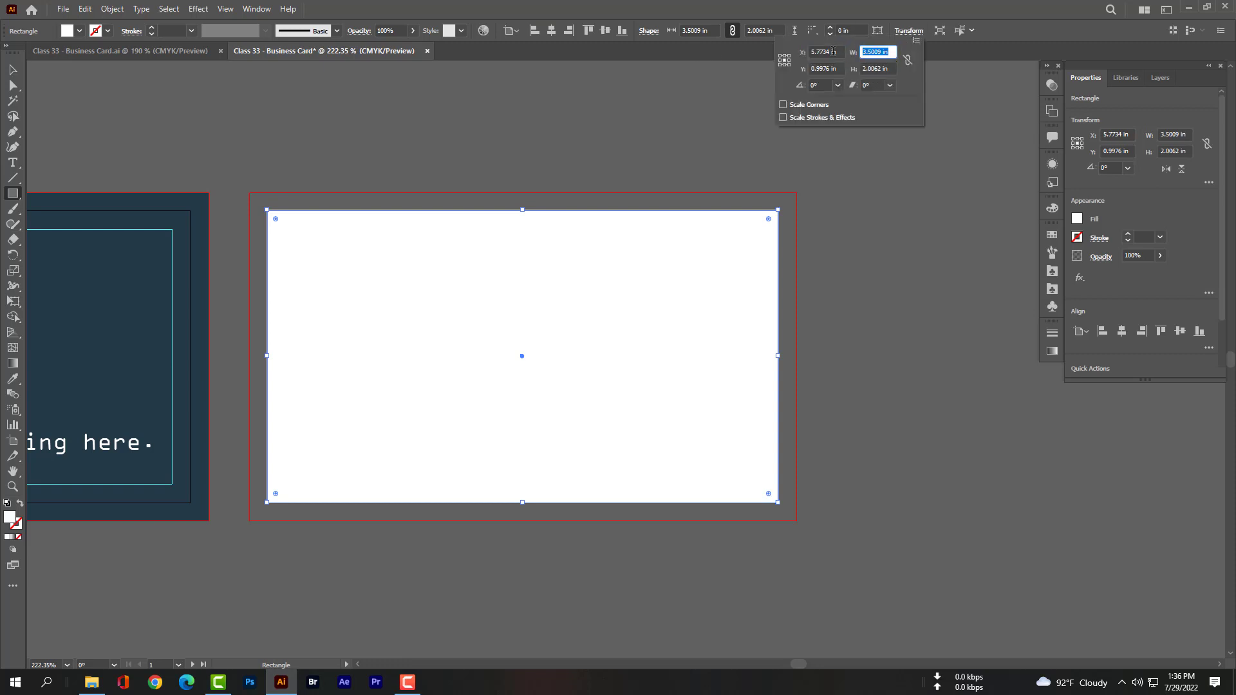
type("3.25")
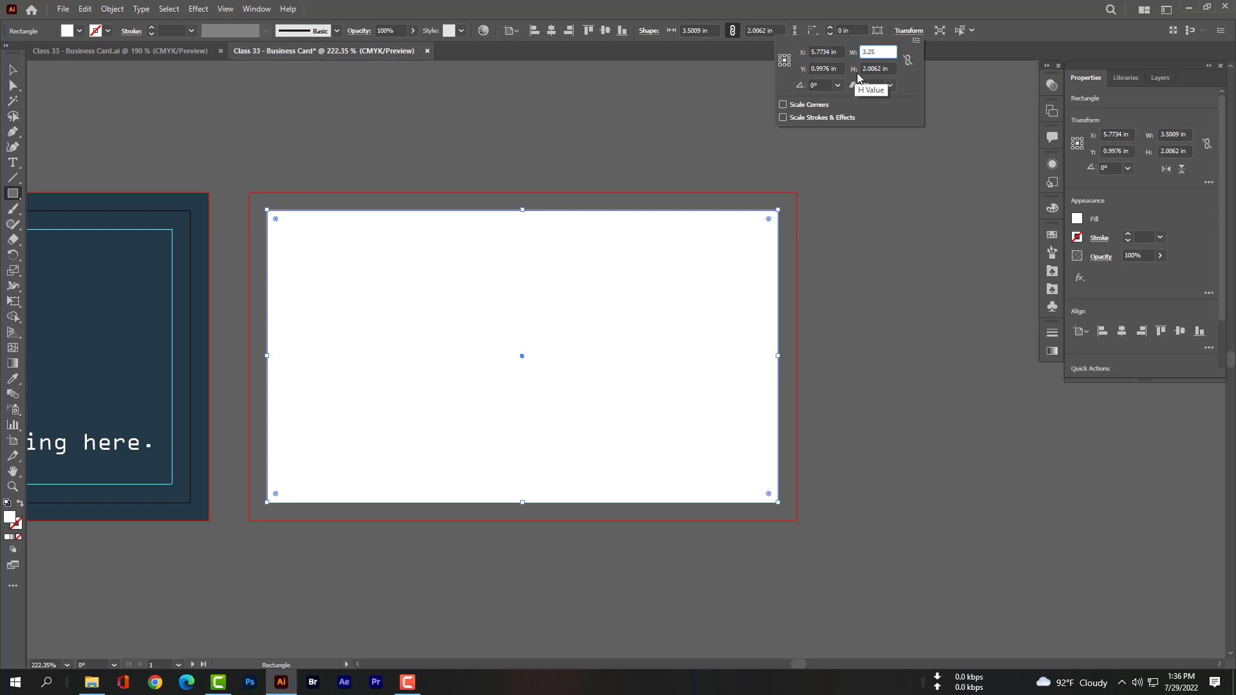
left_click(880, 67)
left_click_drag(895, 68, 862, 69)
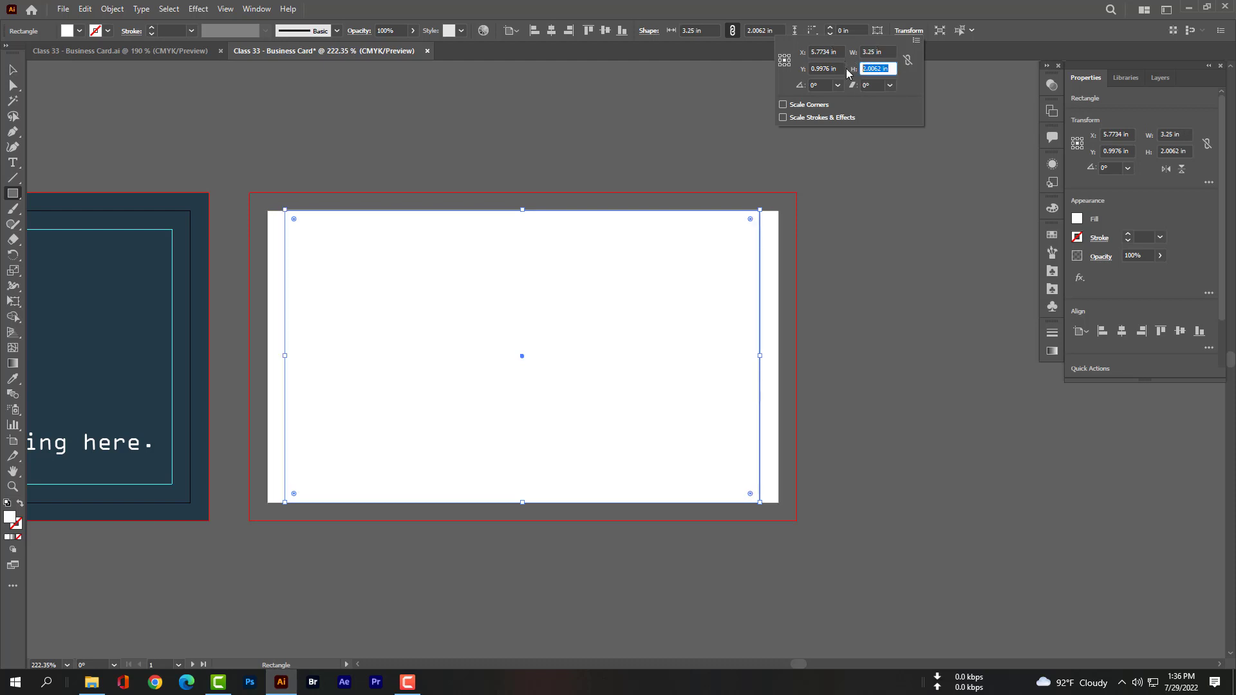
type("1.75")
left_click(886, 53)
left_click(13, 70)
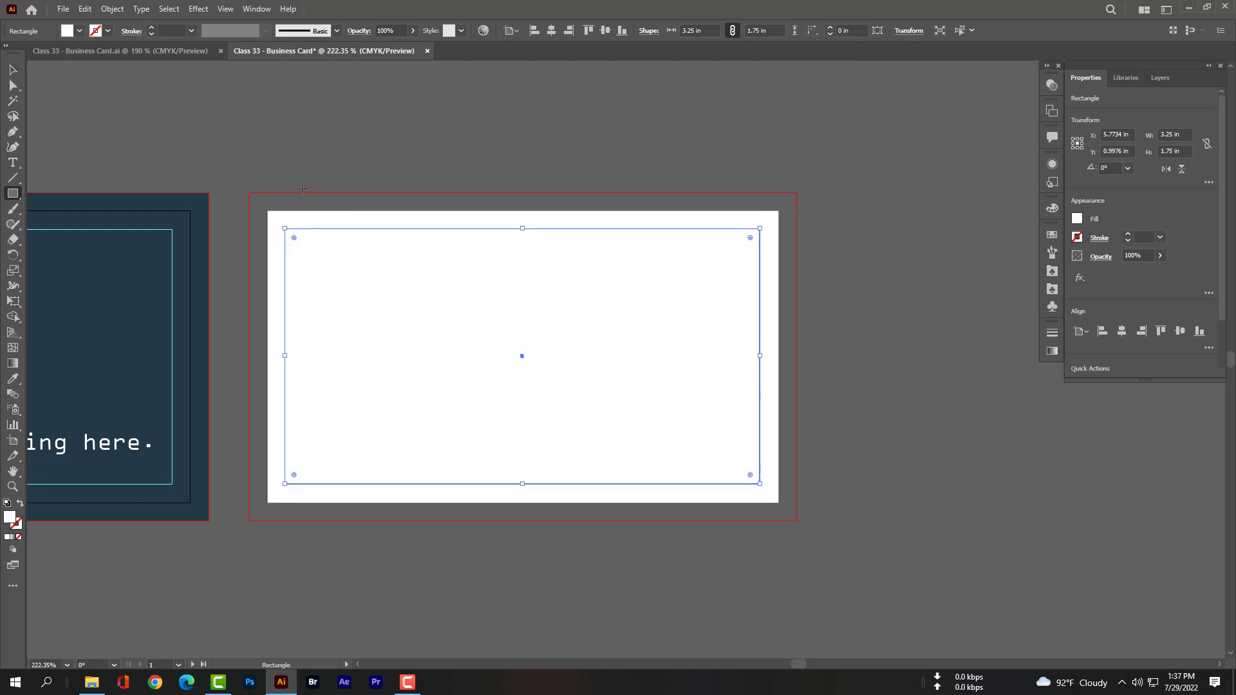
Step: Convert the back-card rectangle into guides and deselect them
right_click(287, 229)
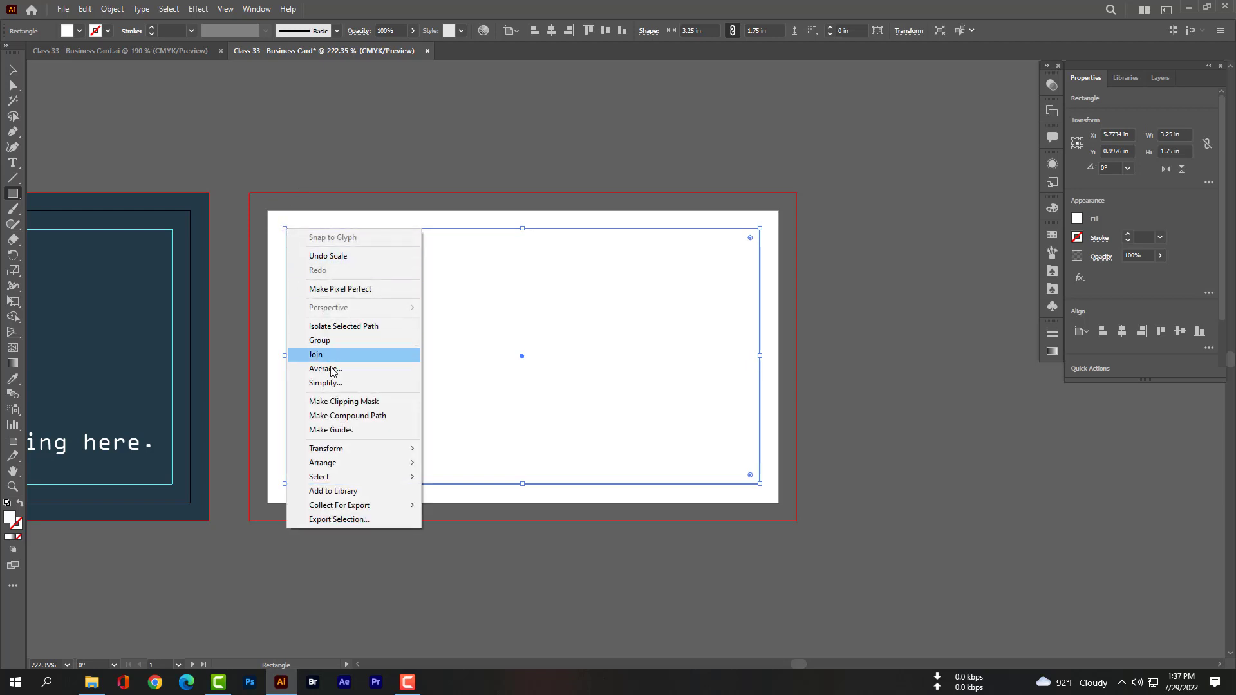
left_click(352, 431)
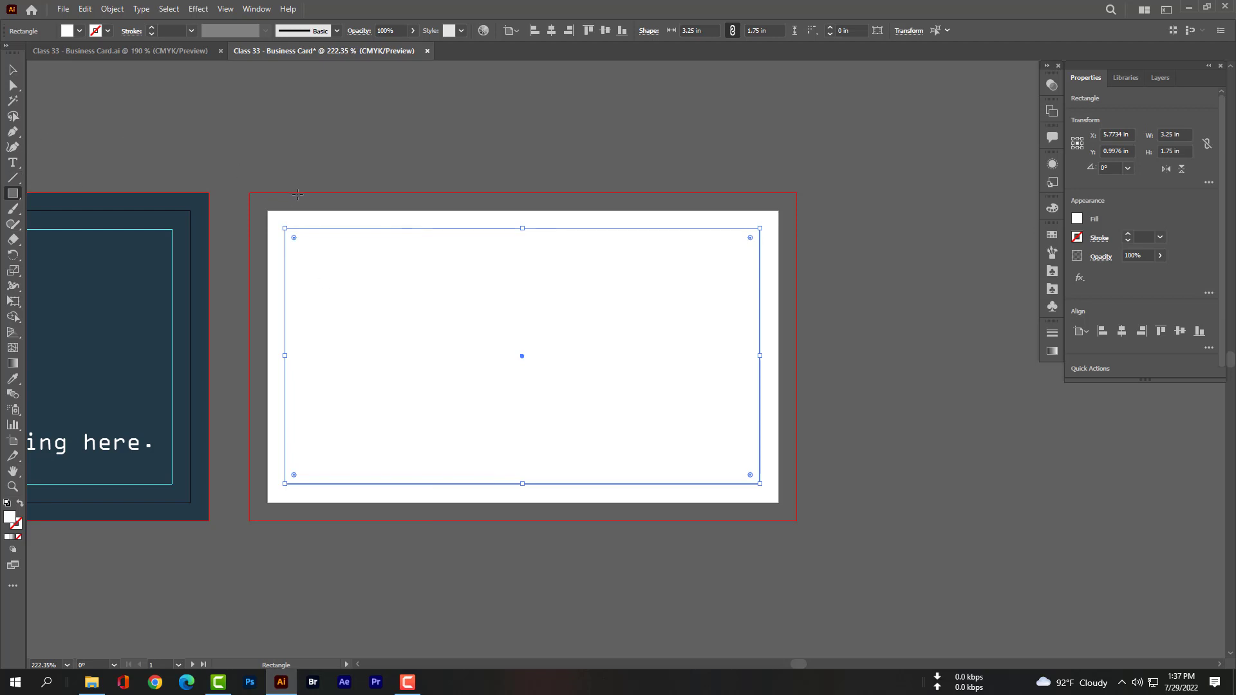
left_click(13, 69)
left_click(301, 160)
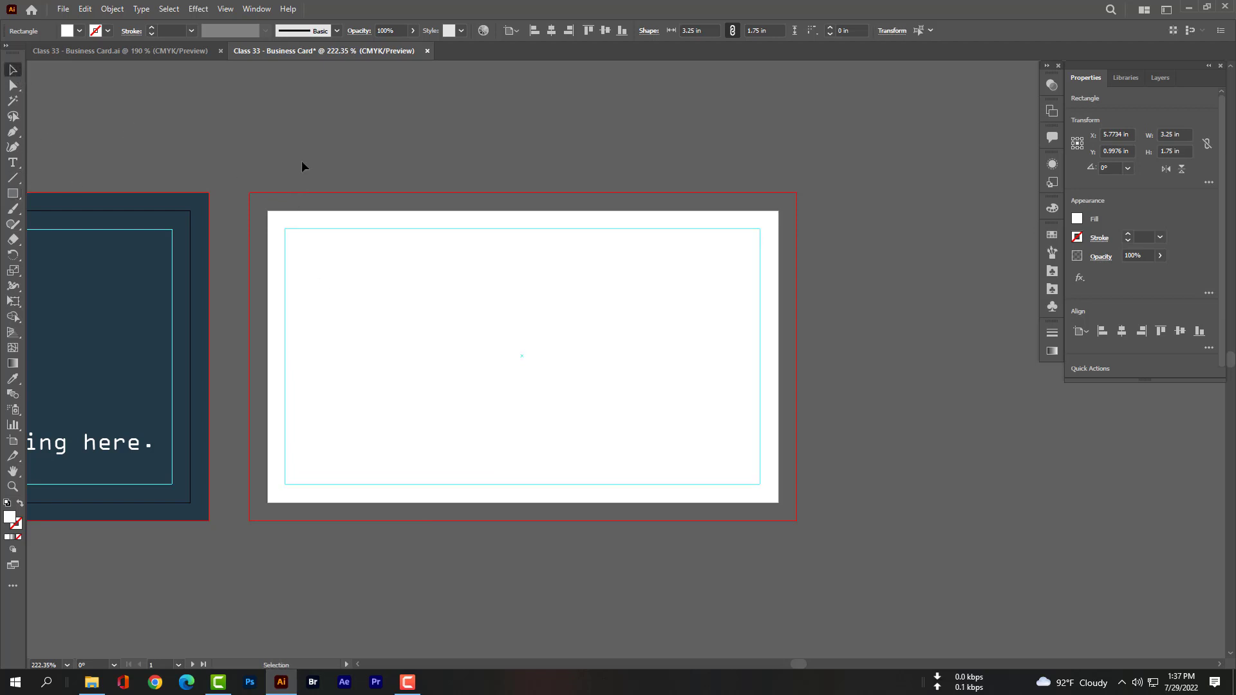
Step: Draw a white rectangle over the back card's full bleed area and bring it to the front
left_click(20, 194)
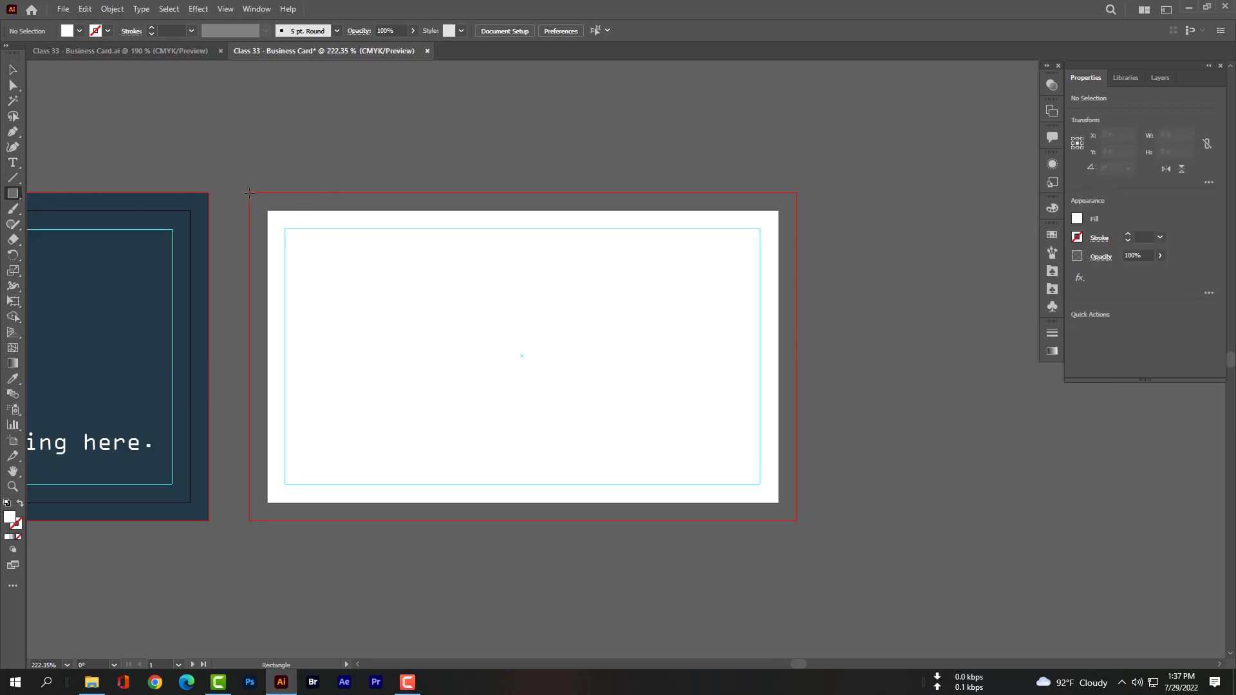
left_click_drag(249, 192, 796, 521)
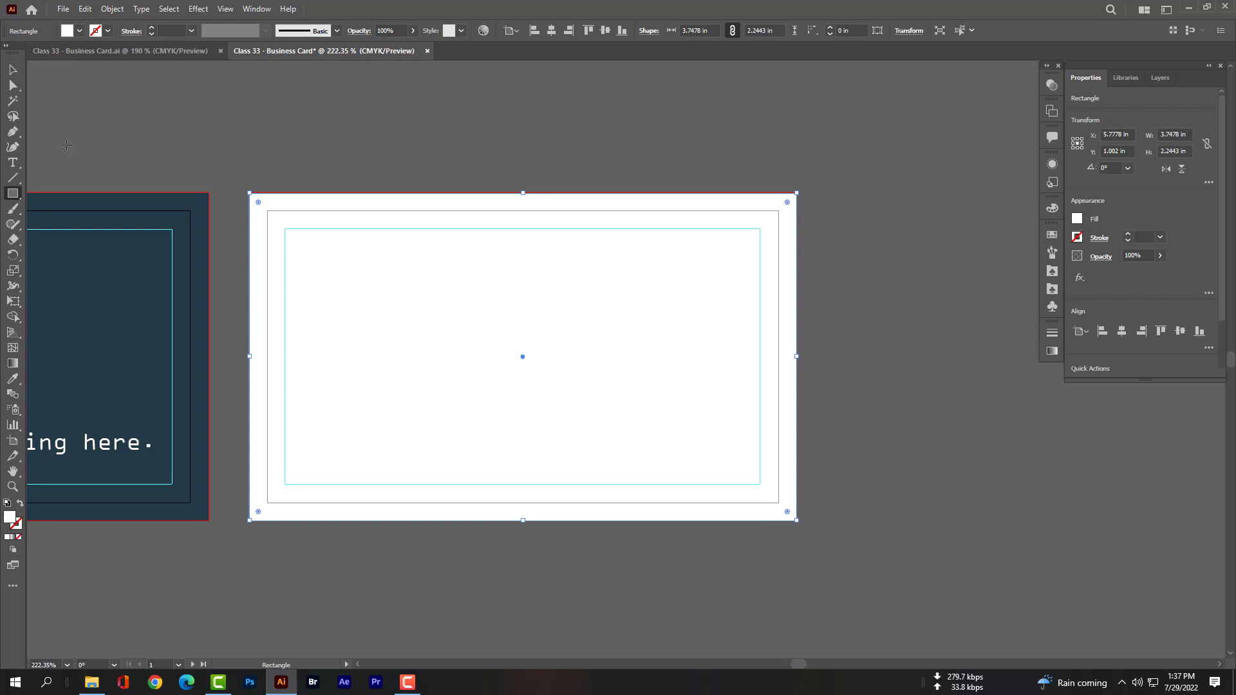
left_click(13, 69)
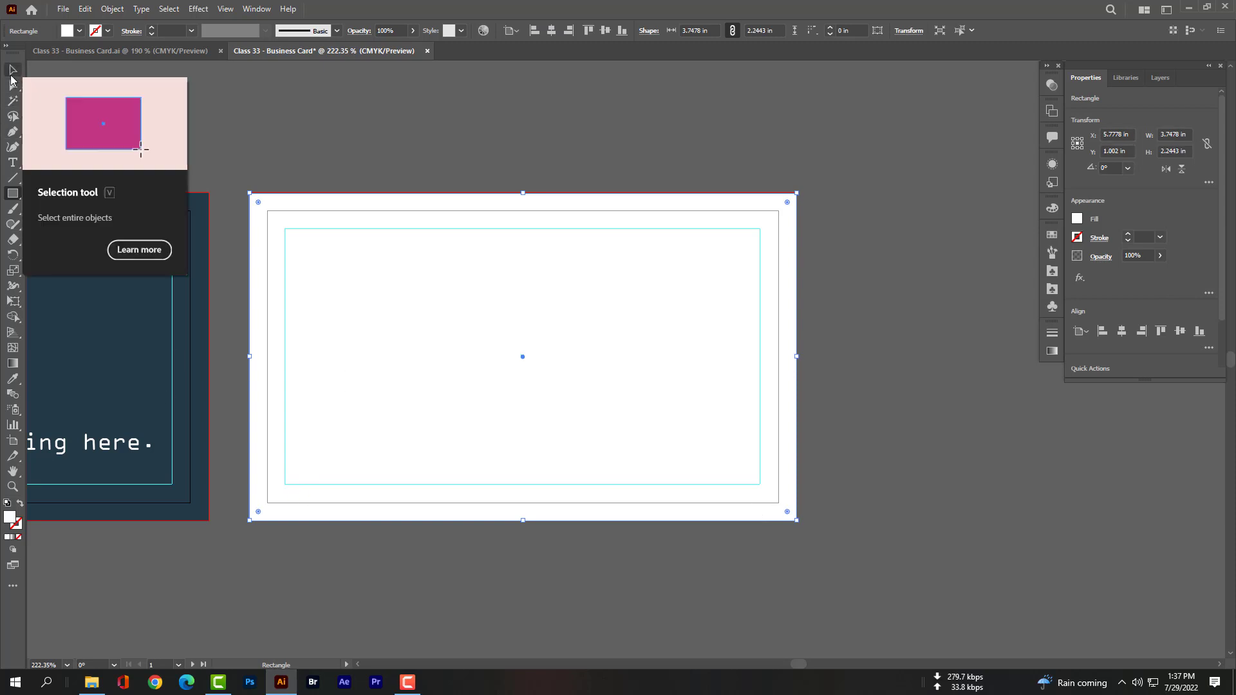
right_click(283, 516)
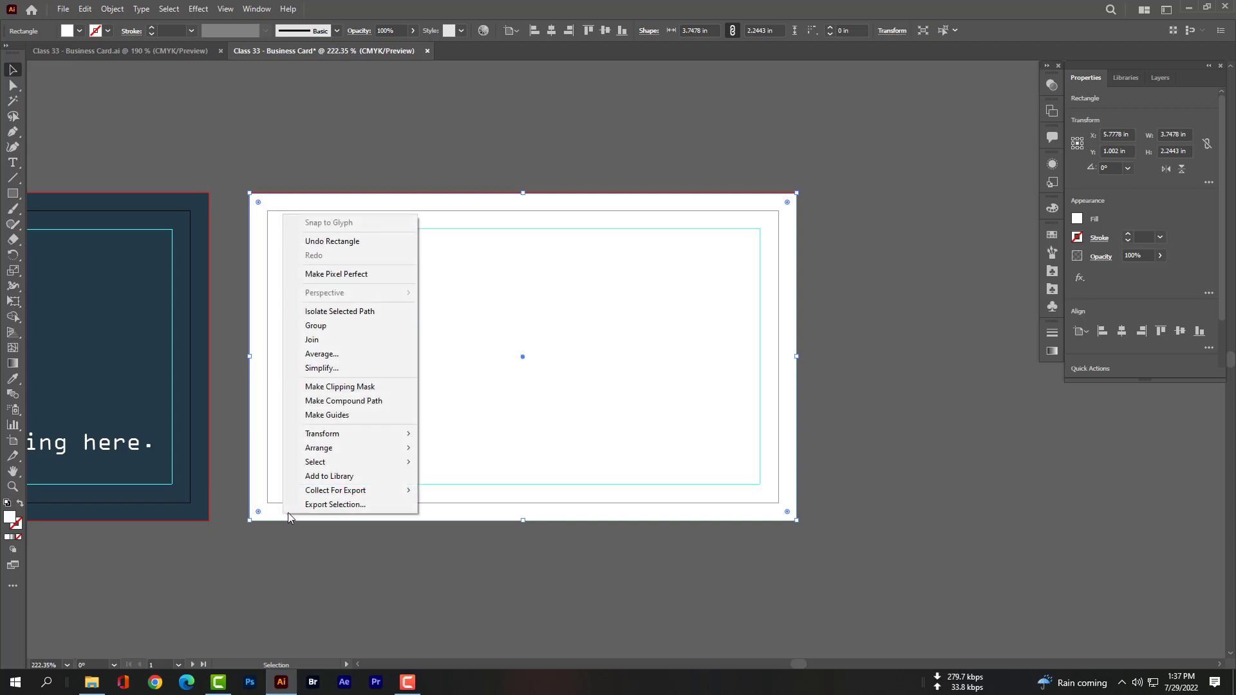
mouse_move(319, 448)
left_click(450, 448)
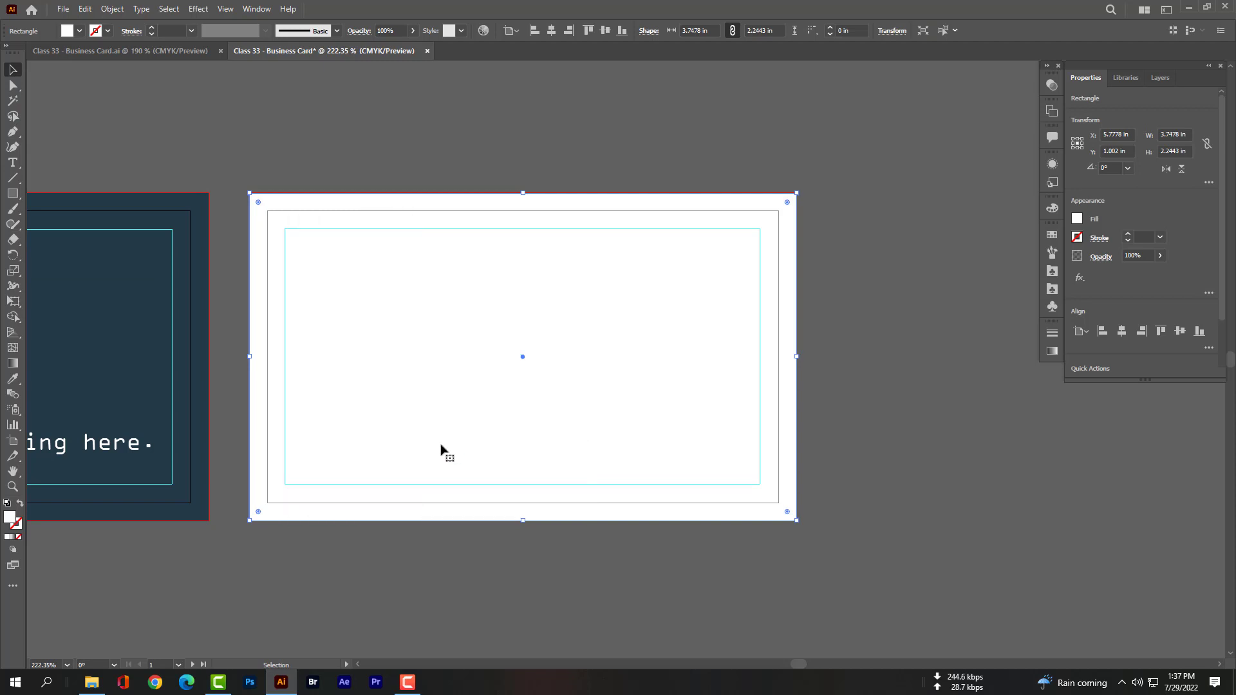
left_click(345, 122)
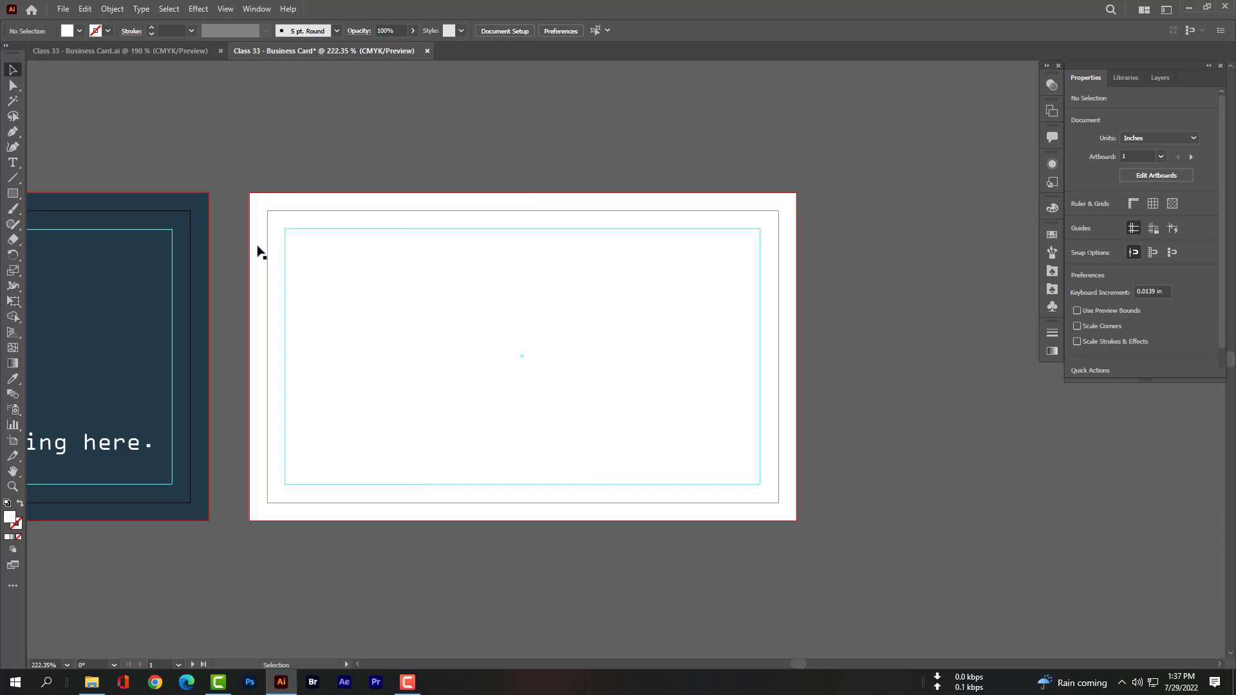
Step: Start a Pen path at the top margin with a slanted edge down to the bottom margin
left_click(13, 133)
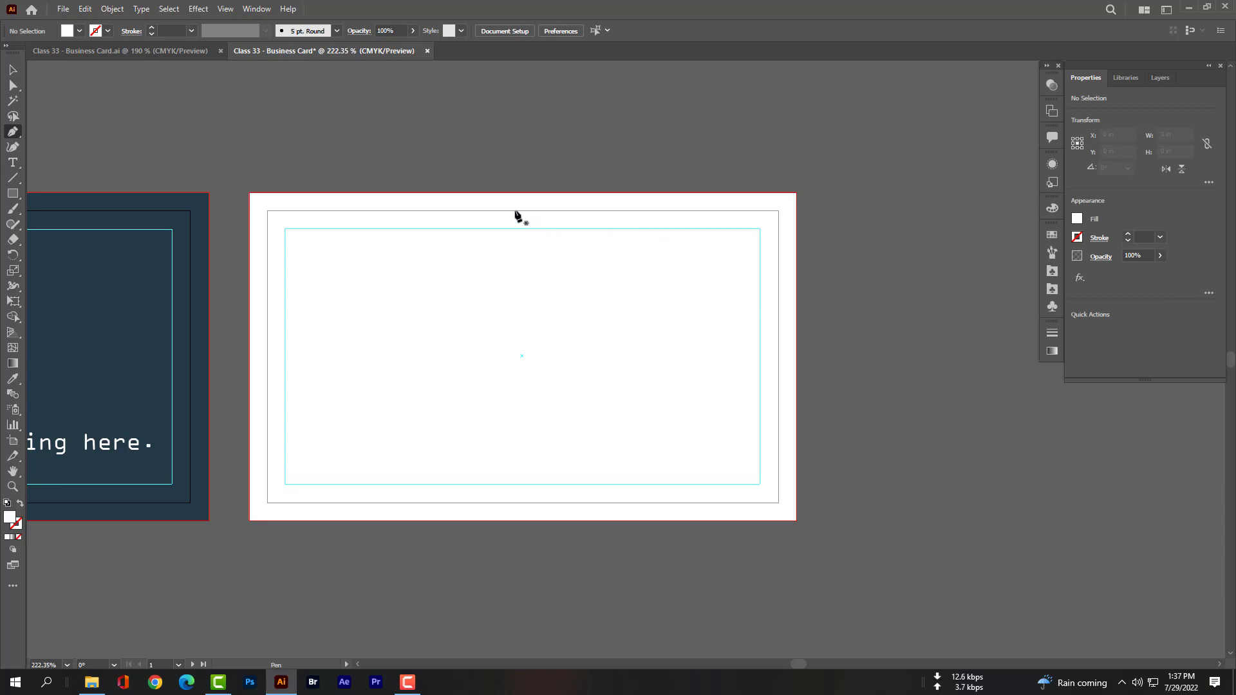
left_click(507, 211)
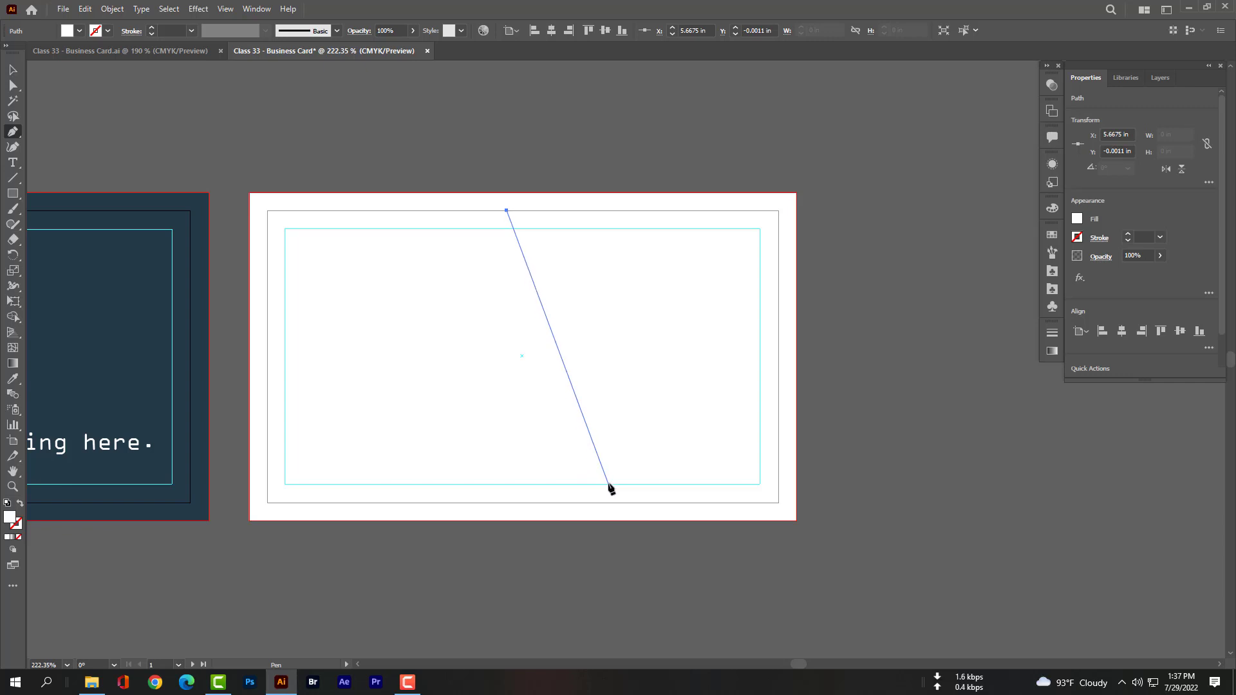
left_click(608, 484)
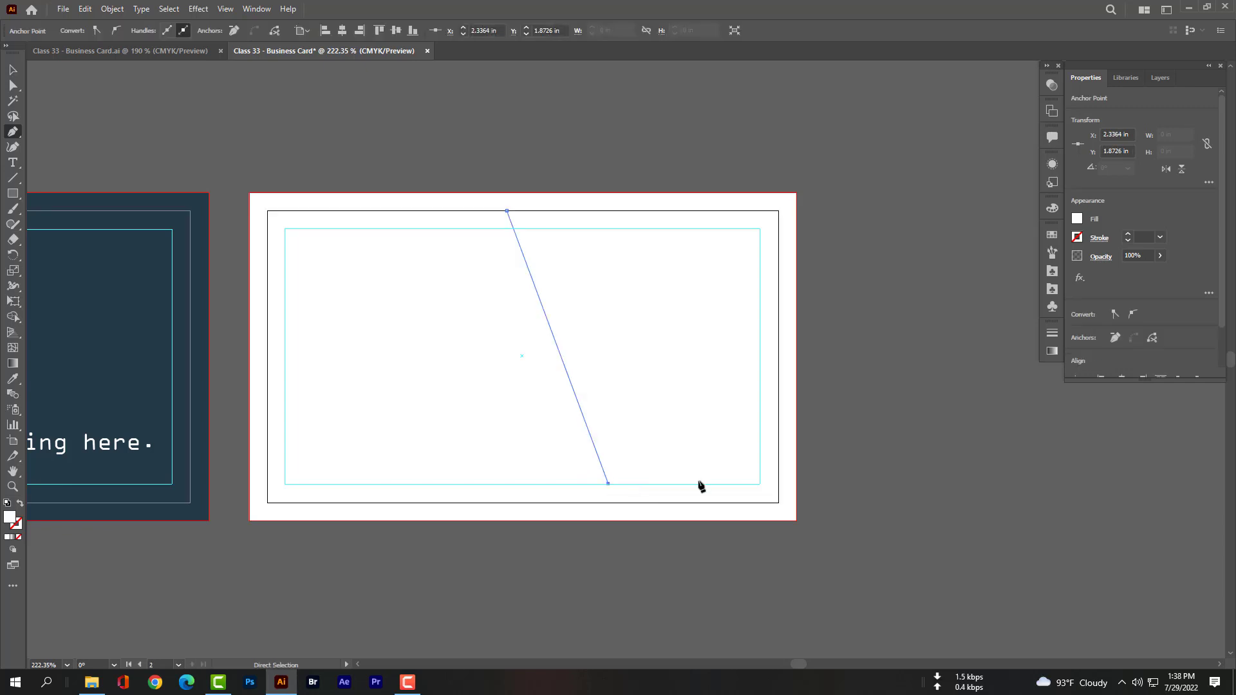
key("ctrl+z")
key("Escape")
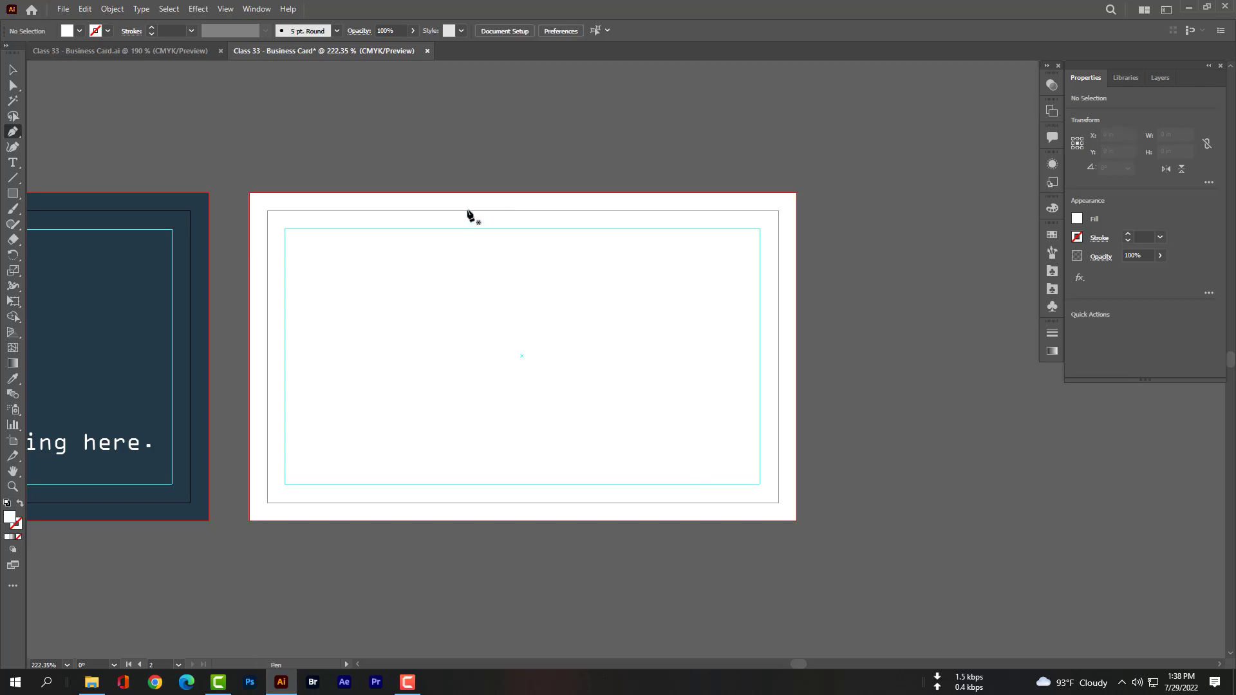
left_click(468, 211)
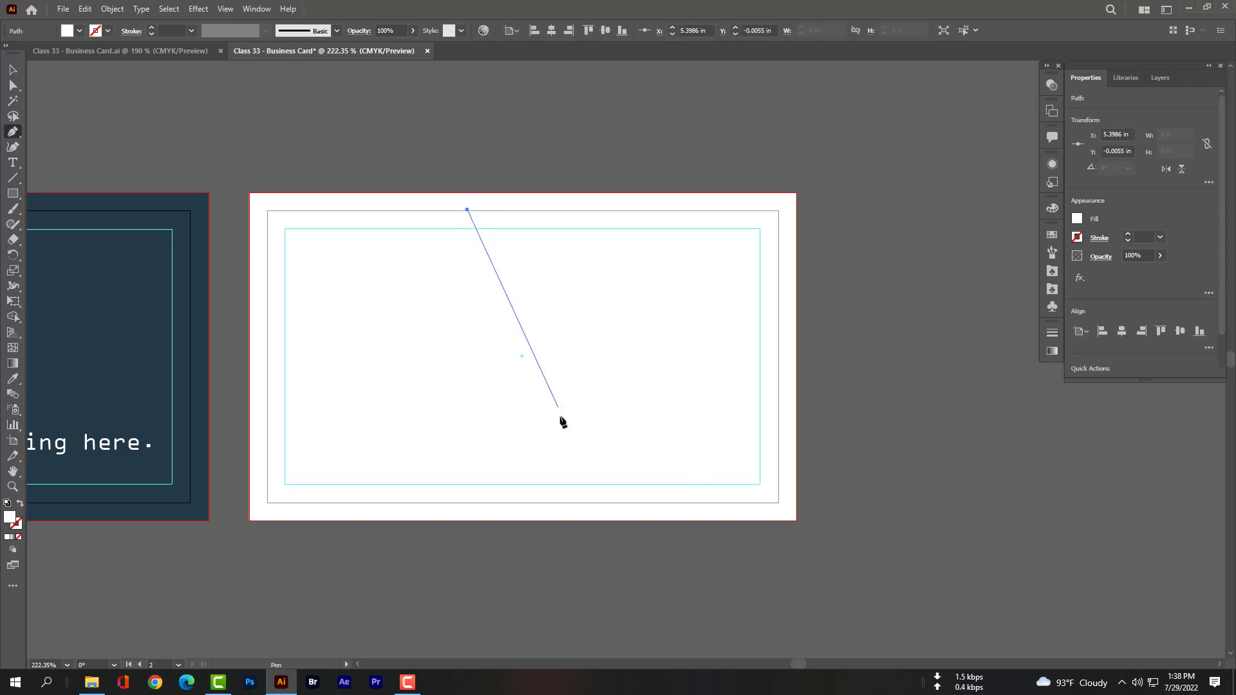
left_click(601, 484)
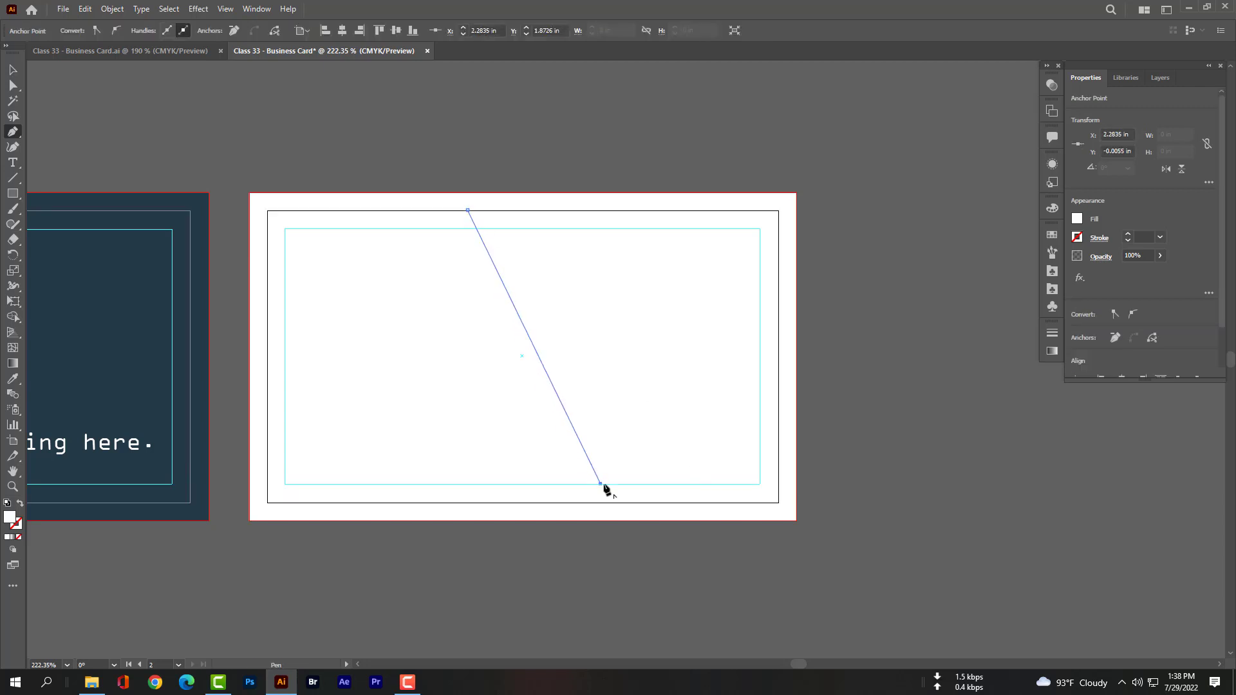
Step: Continue the path along the bottom margin, down to the bleed, up the left corners, and close it
left_click(712, 484)
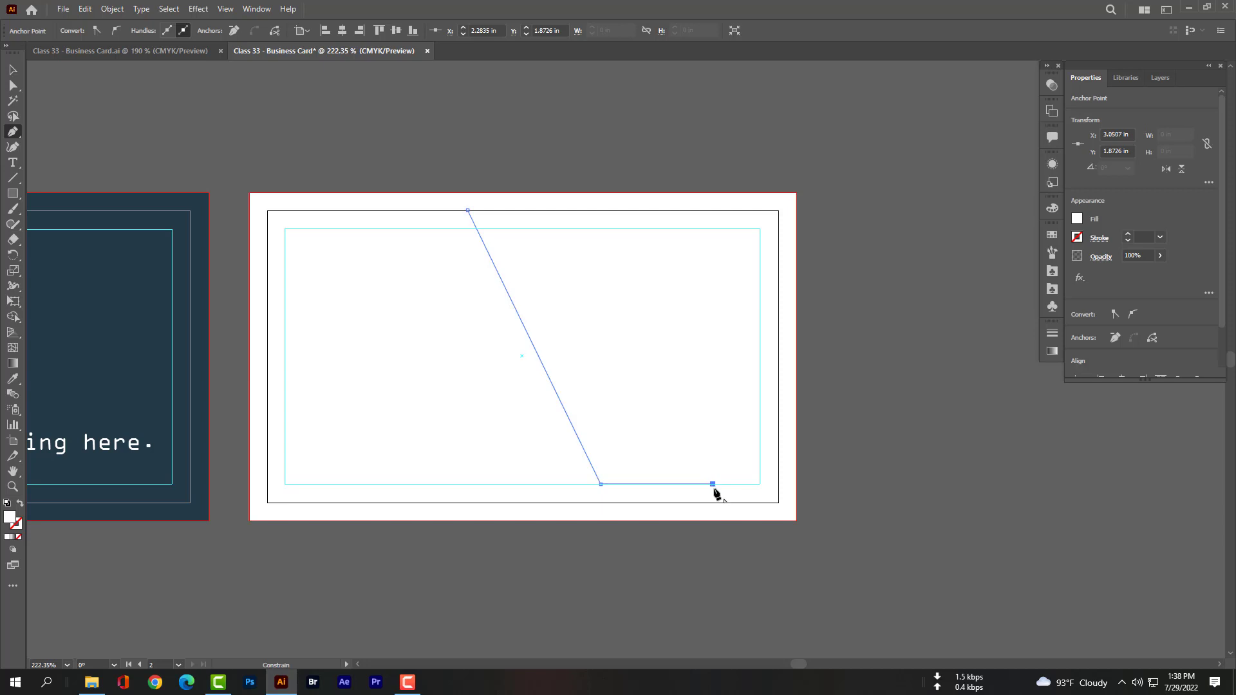
left_click(712, 520)
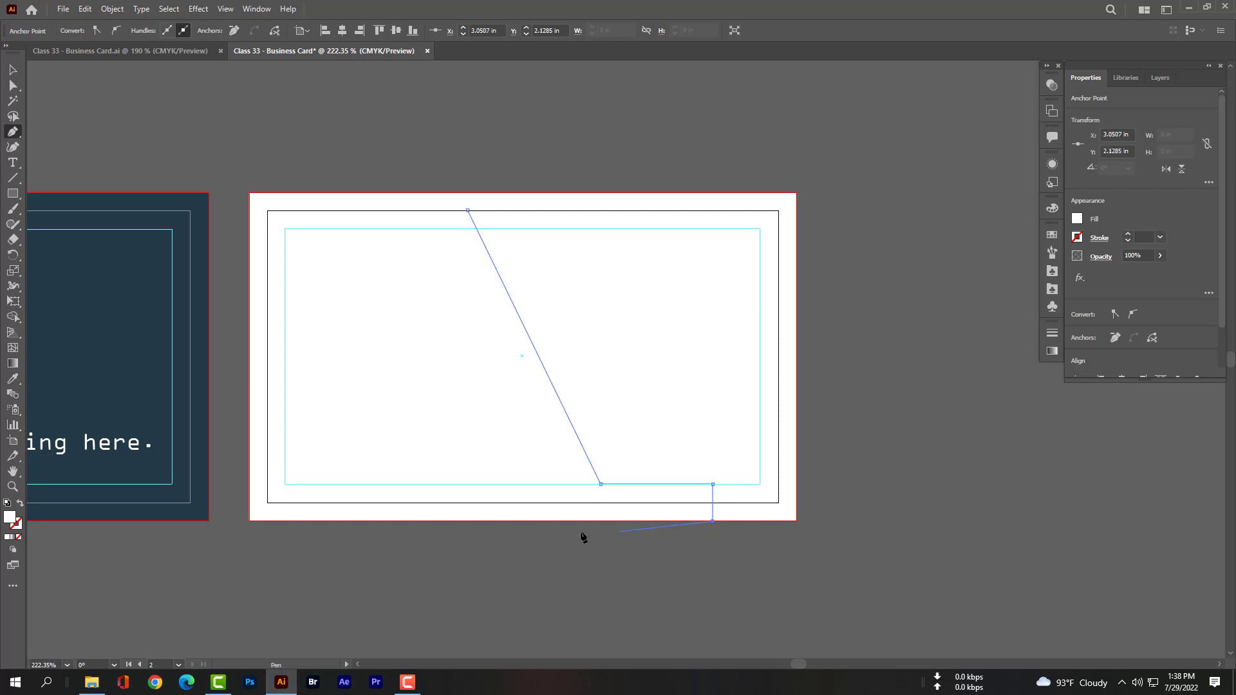
left_click(249, 521)
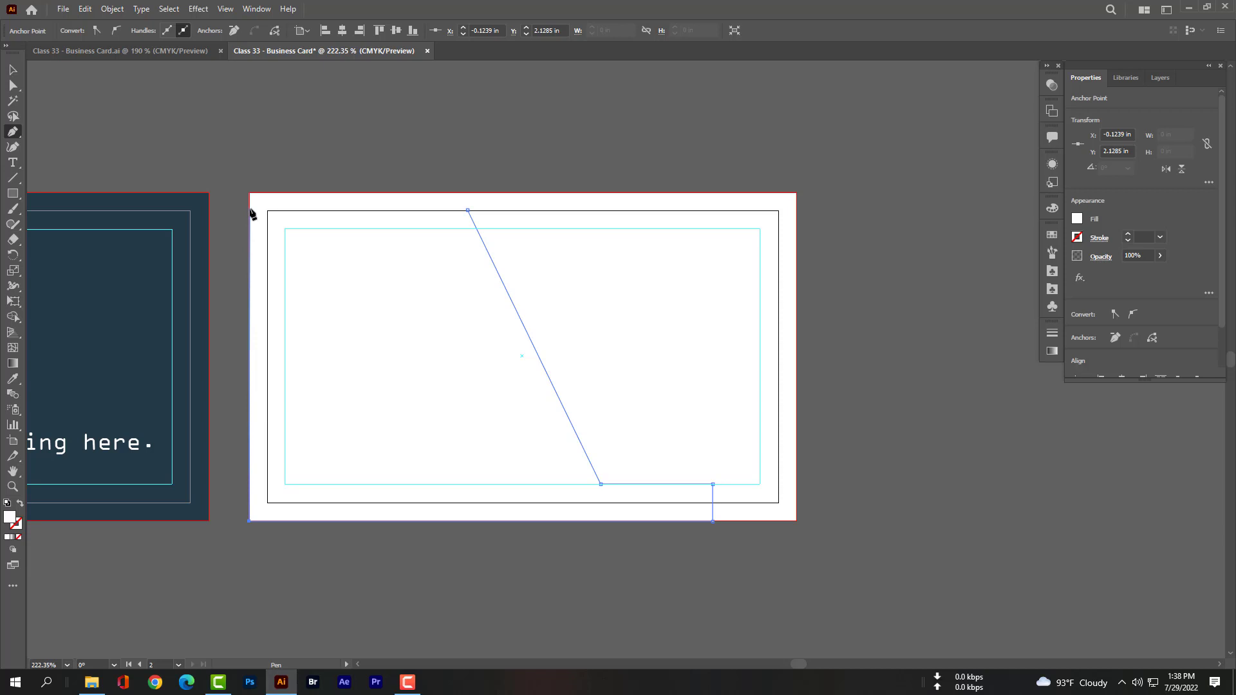
left_click(249, 209)
left_click(467, 211)
key("ctrl+z")
key("ctrl+z")
left_click(250, 209)
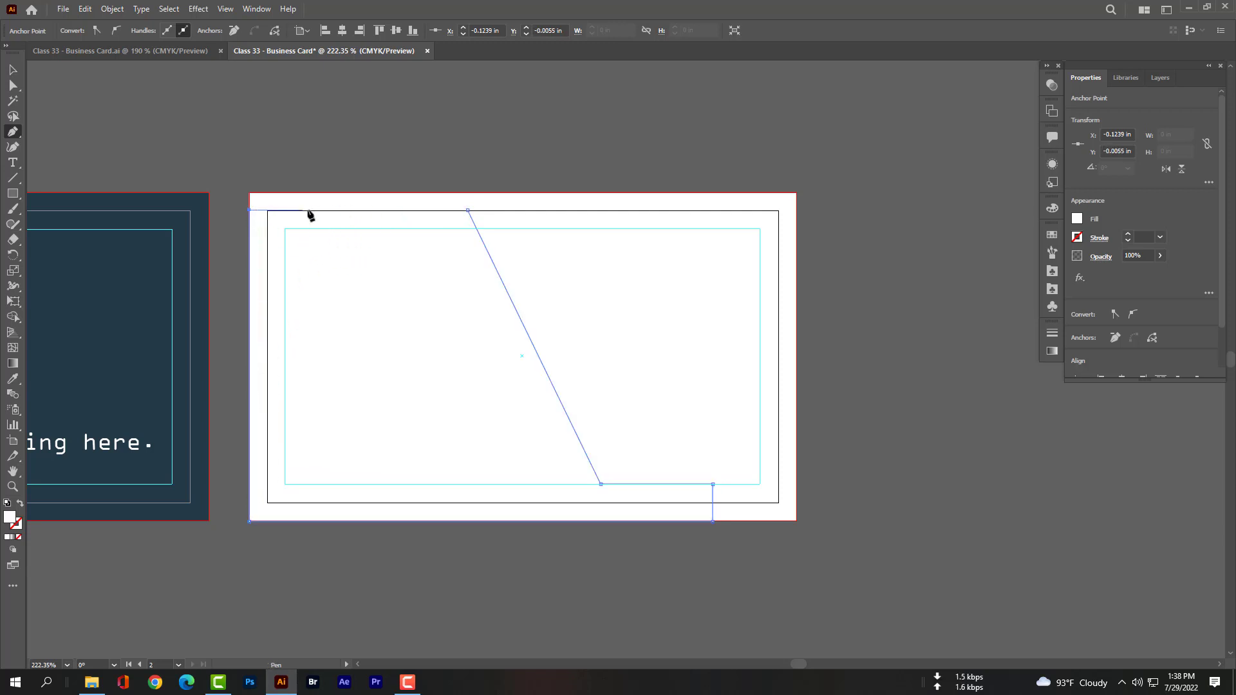
left_click(468, 210)
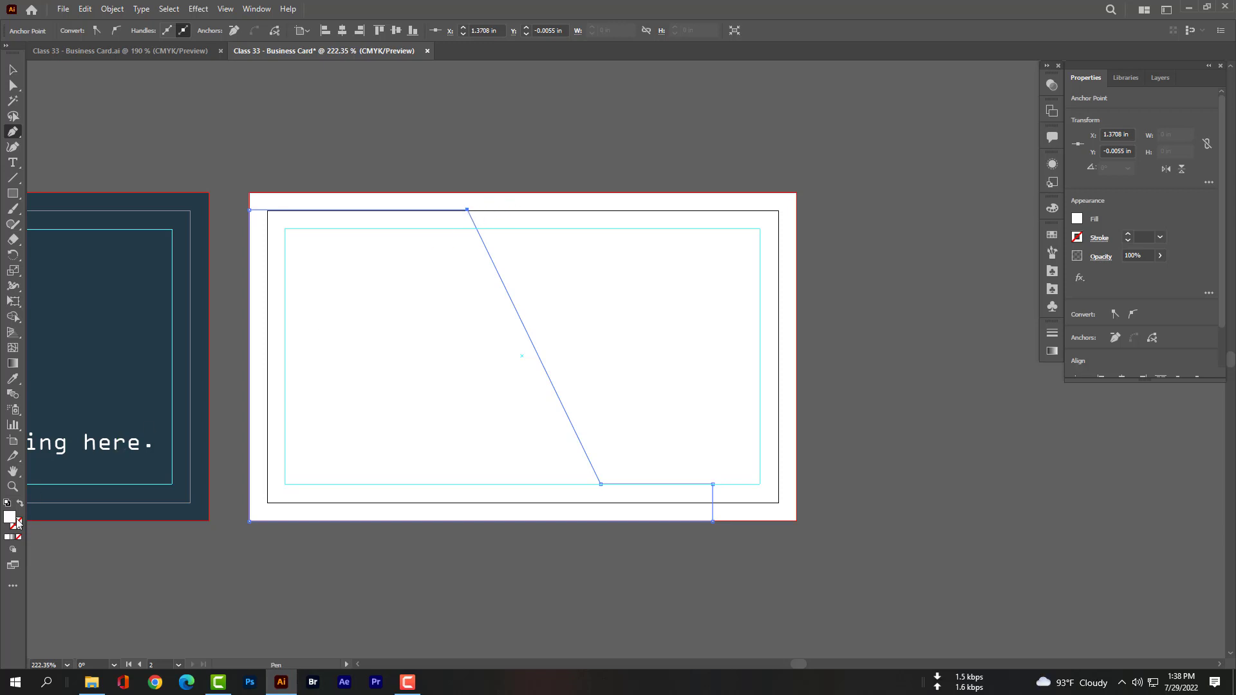
Step: Fill the slanted shape with navy hex 233A46
double_click(12, 523)
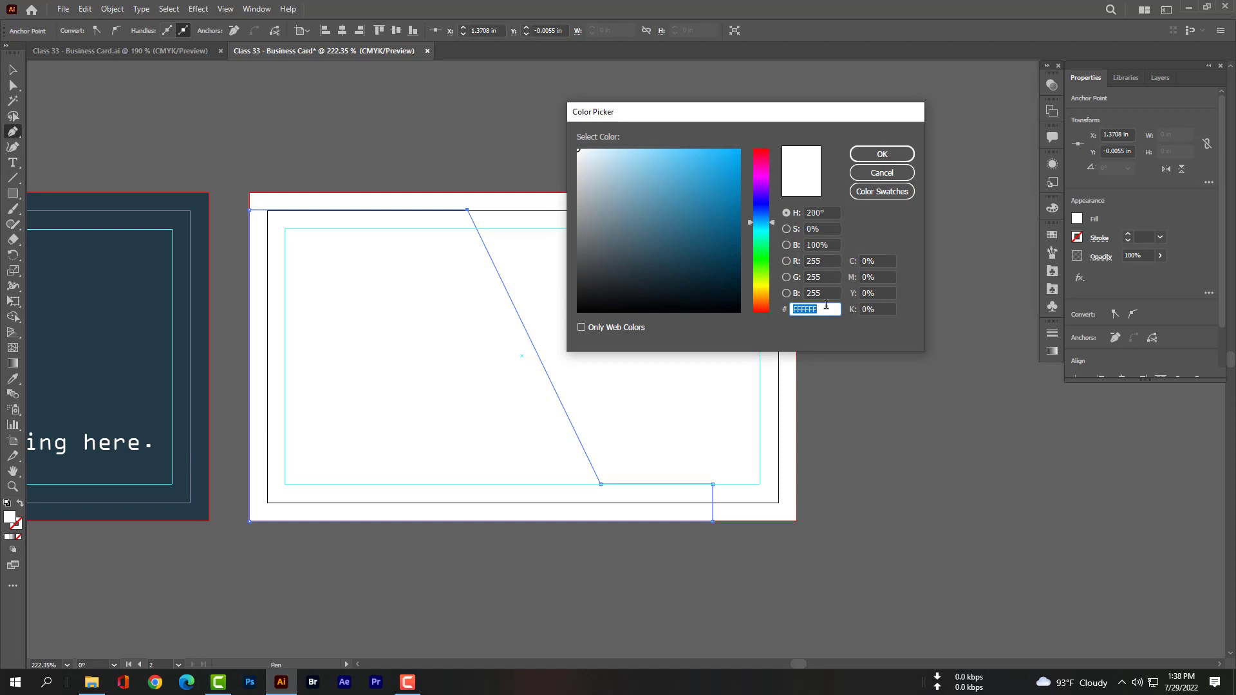
type("233A46")
left_click(833, 260)
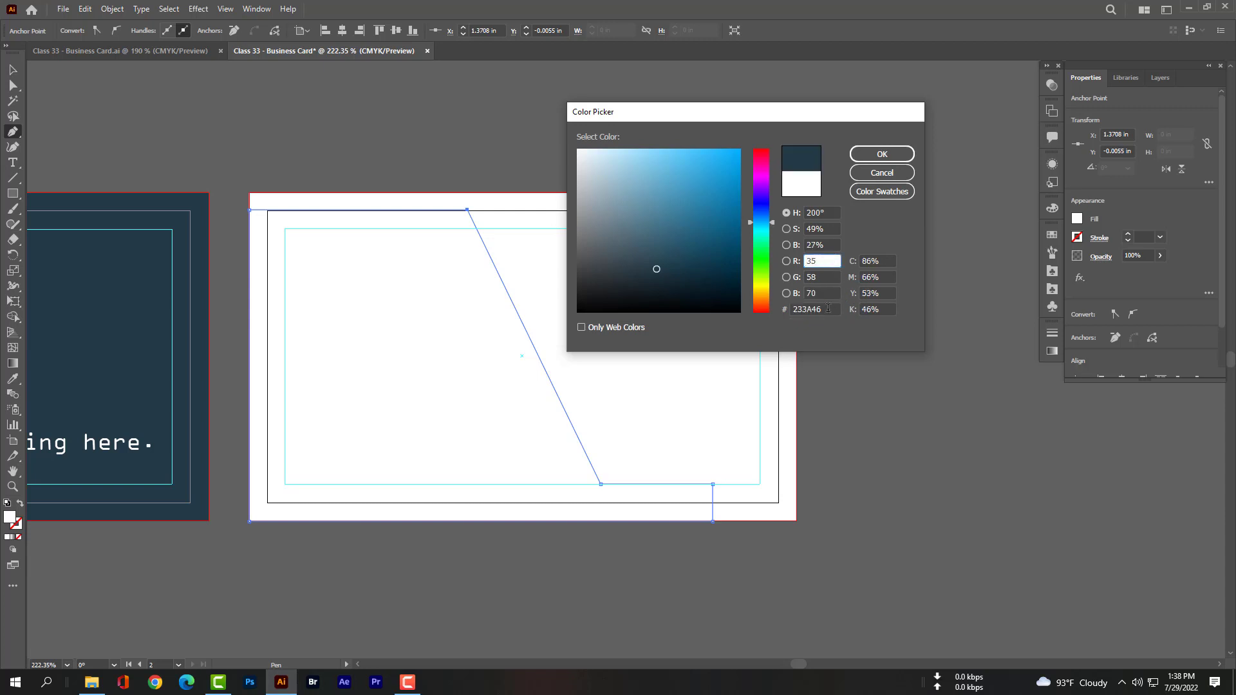
left_click(882, 154)
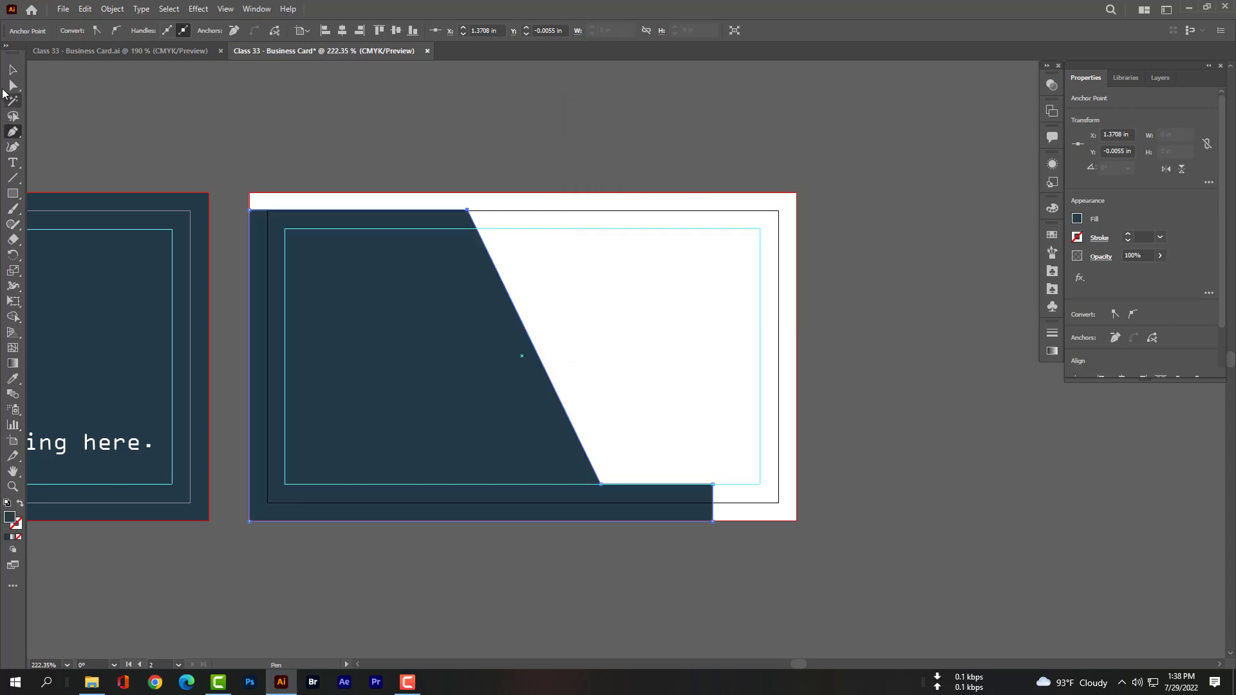
Step: Round the top and bottom corners of the slanted edge and the bottom-right step corner
left_click(13, 85)
left_click(467, 240)
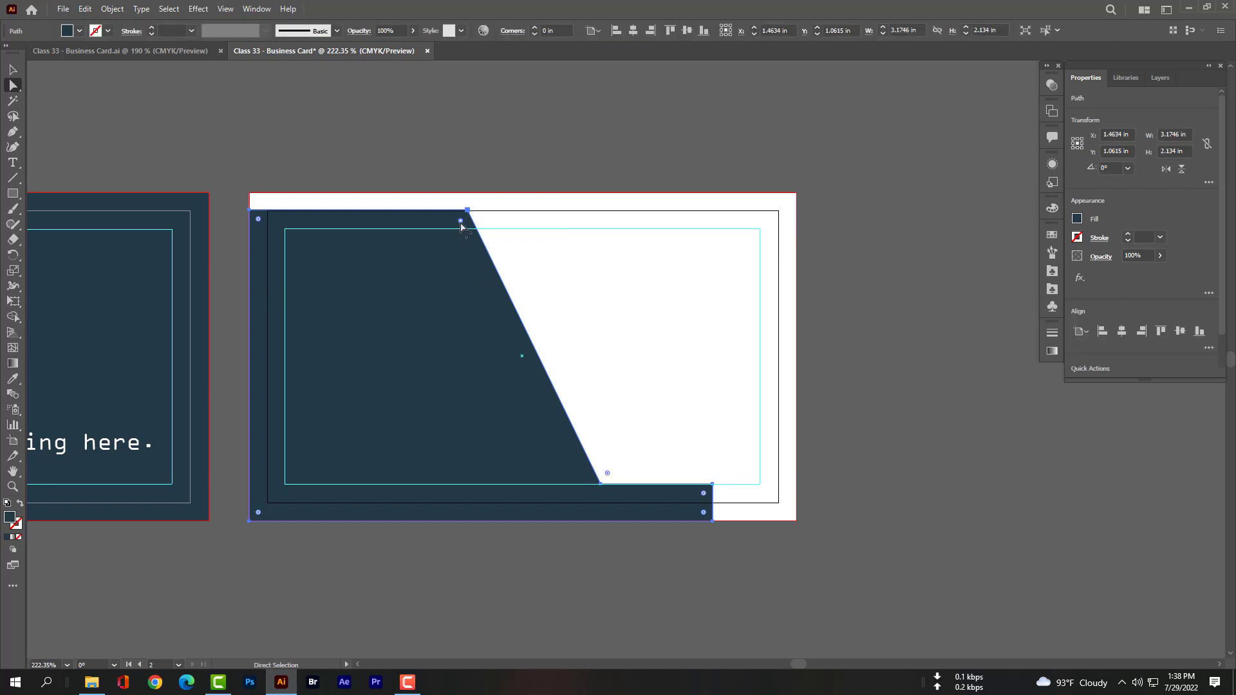
left_click_drag(461, 221, 455, 244)
left_click_drag(607, 474, 618, 474)
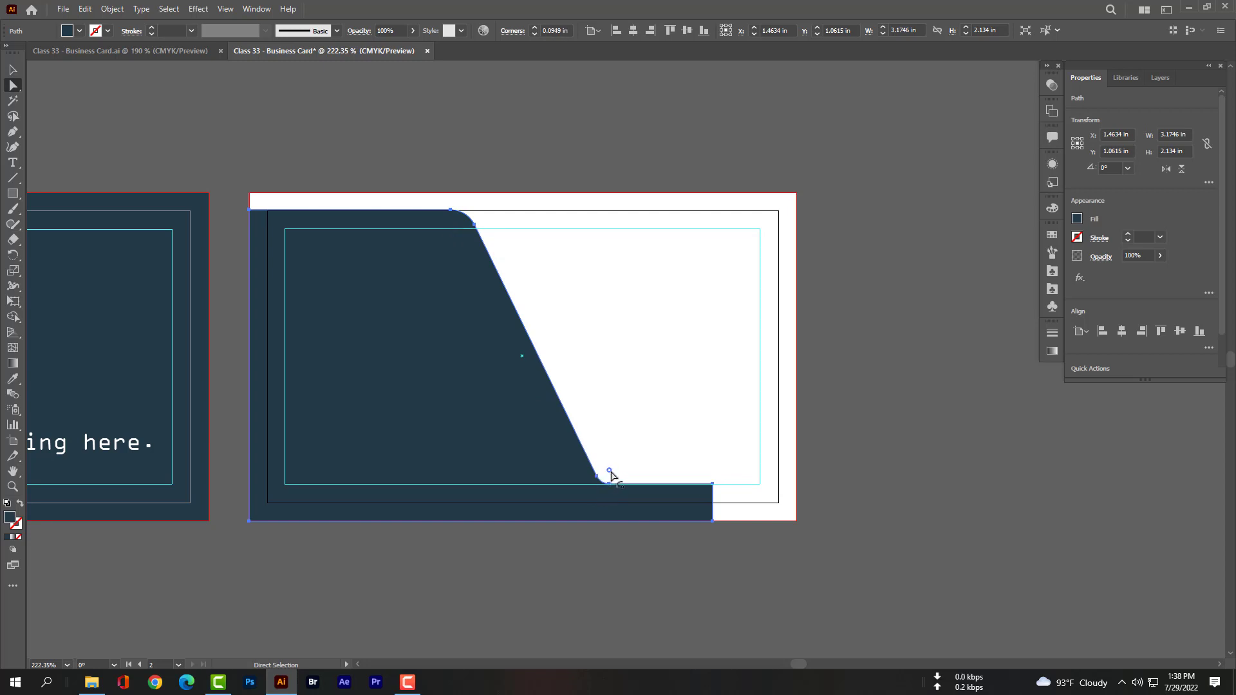
left_click(706, 496)
left_click_drag(706, 497, 697, 504)
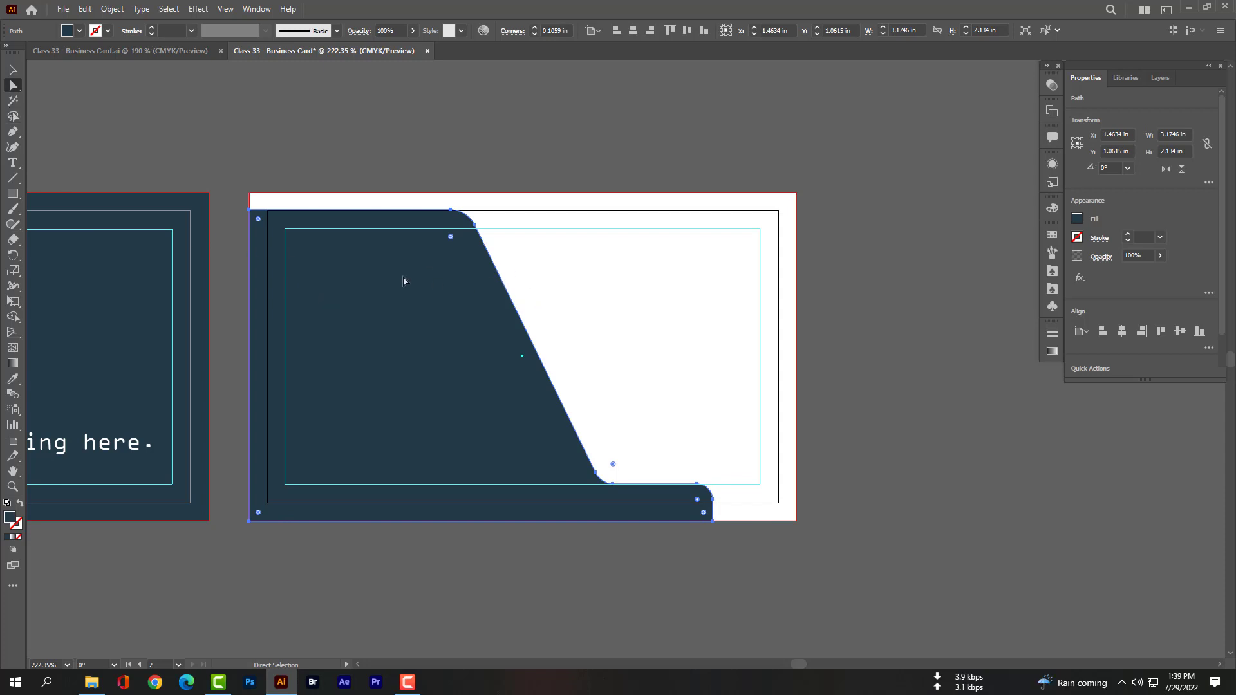
left_click(13, 132)
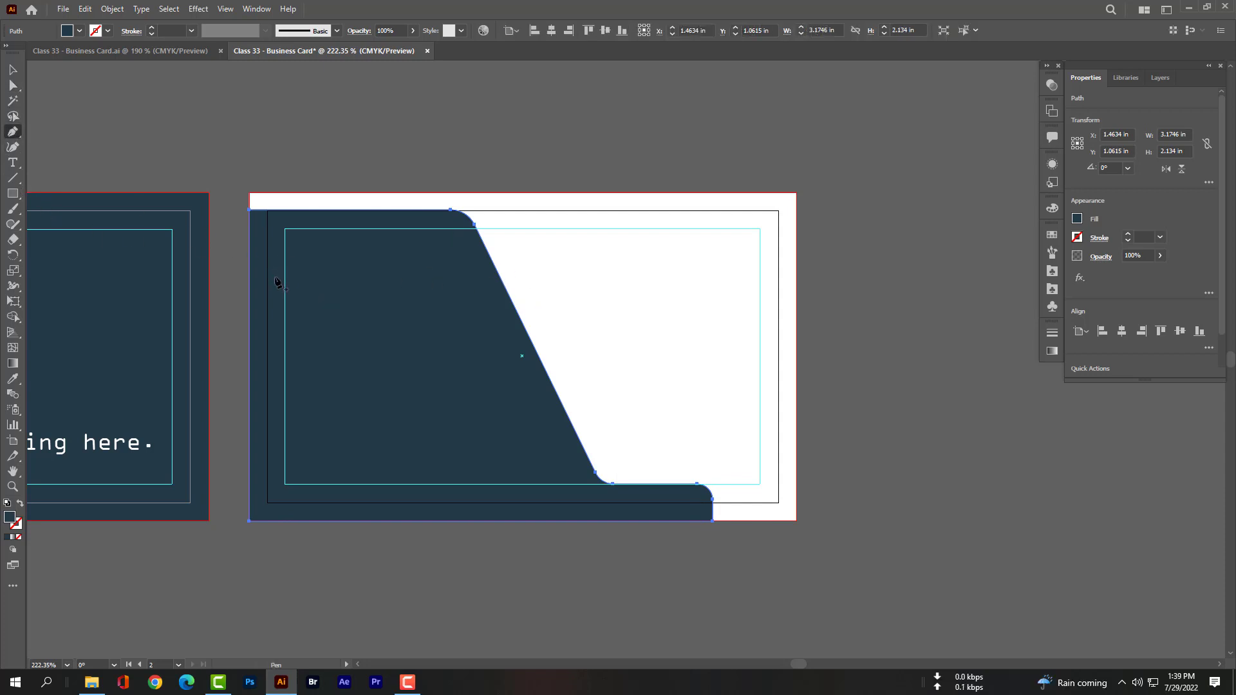
Step: Start the stripe path inside the navy shape and run it diagonally down to the bottom edge
left_click(249, 280)
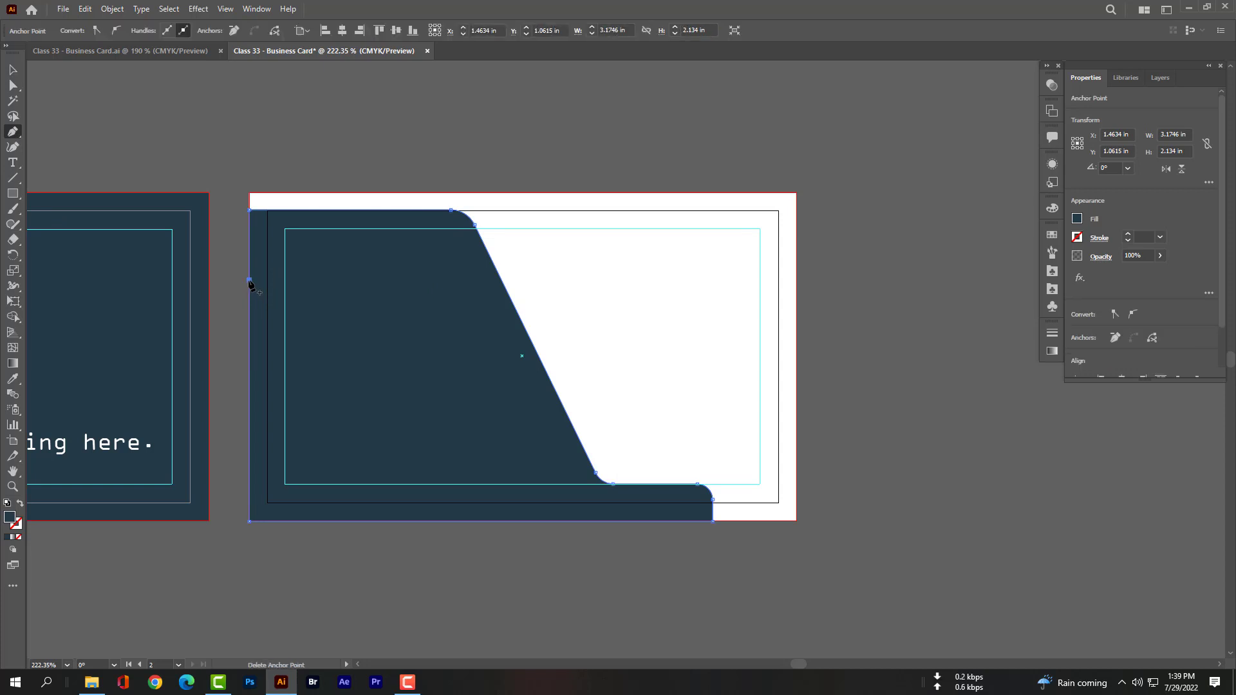
key("ctrl+z")
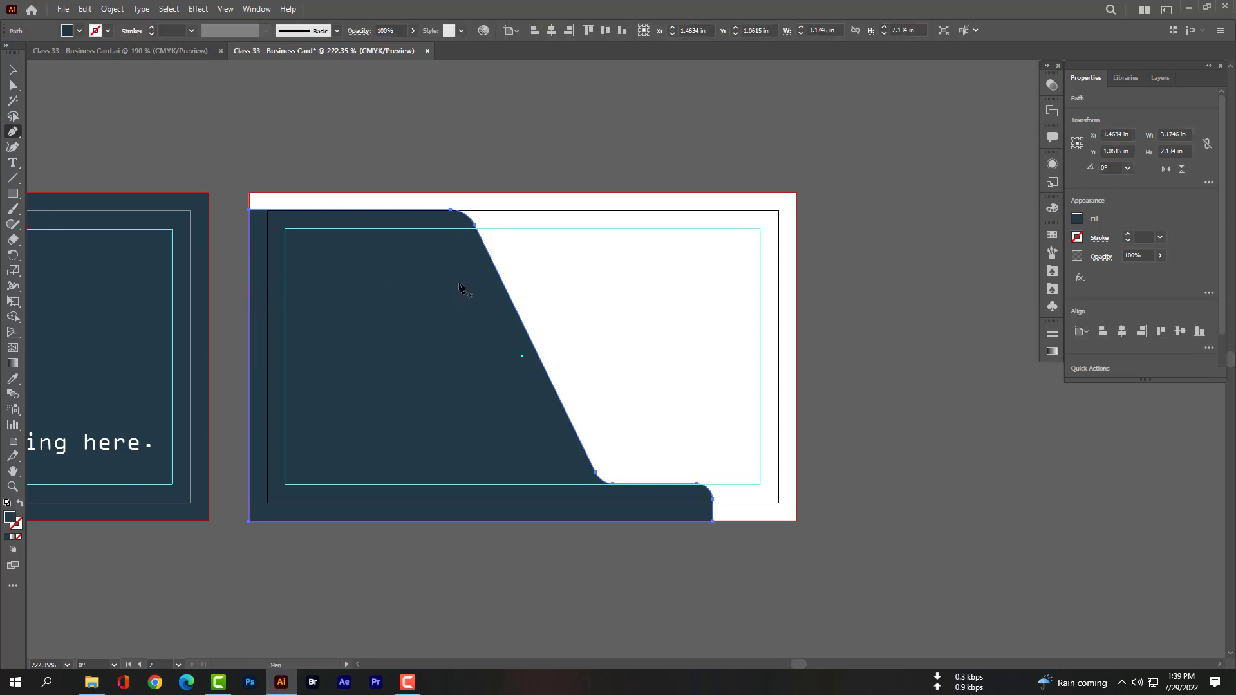
left_click(458, 282)
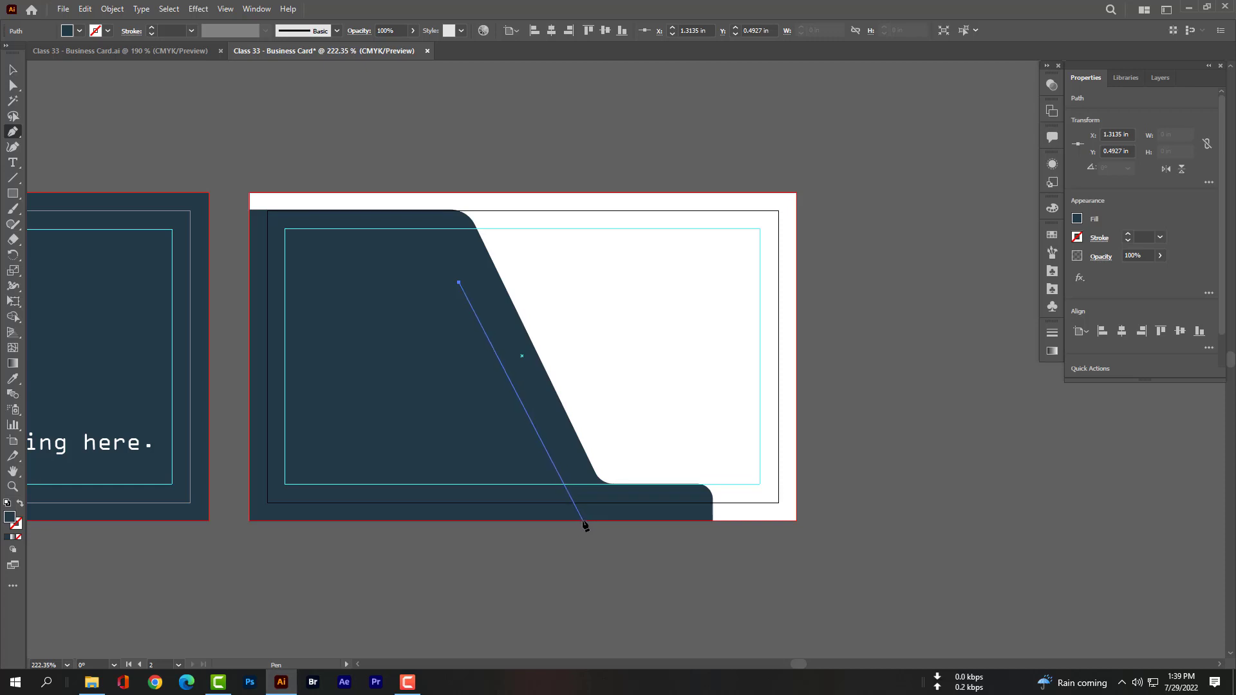
left_click(582, 519)
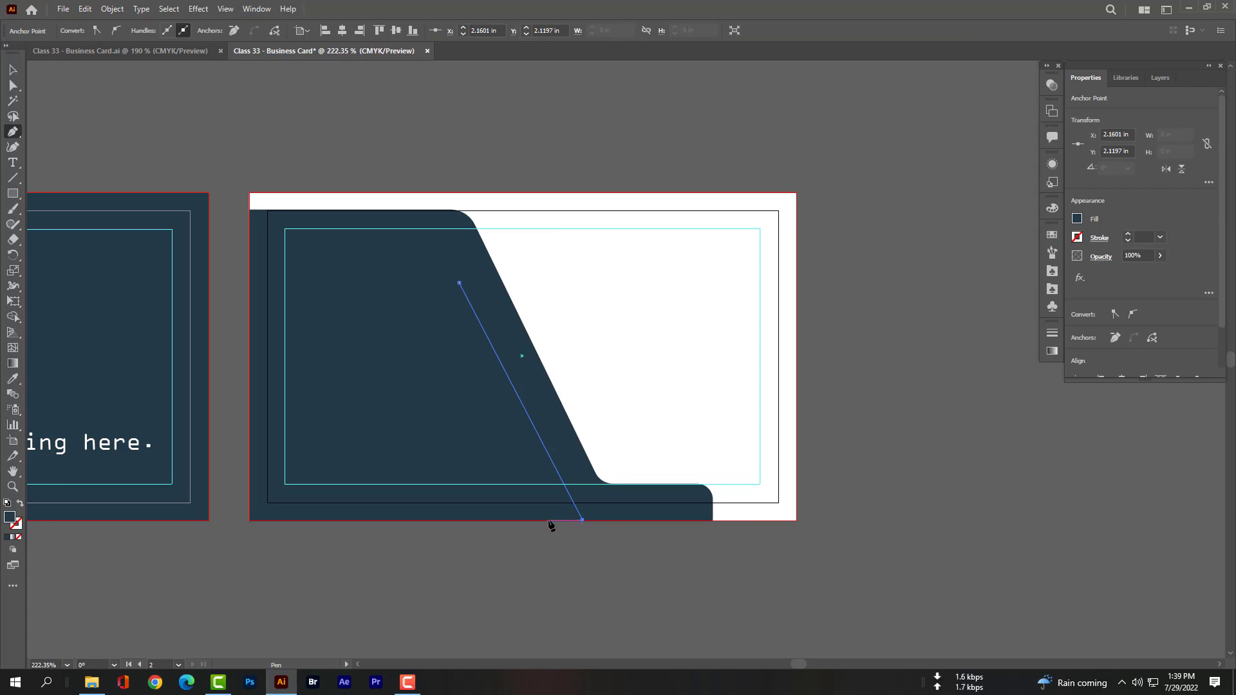
key("ctrl+z")
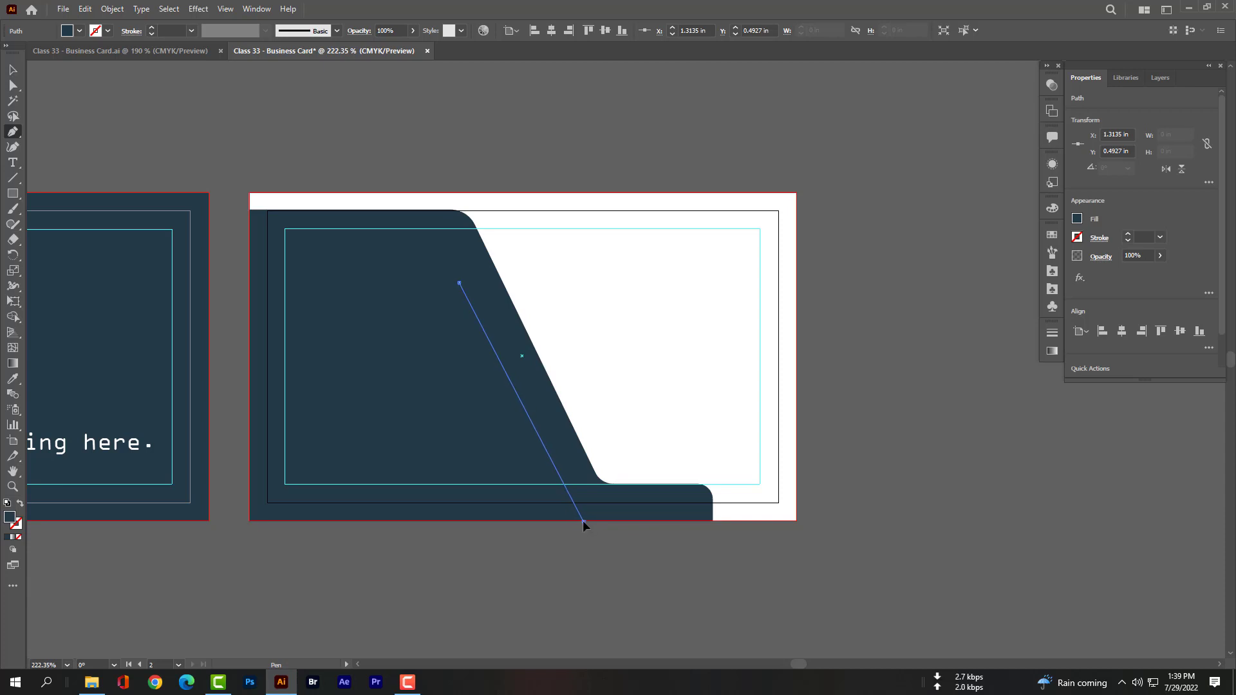
left_click(583, 520)
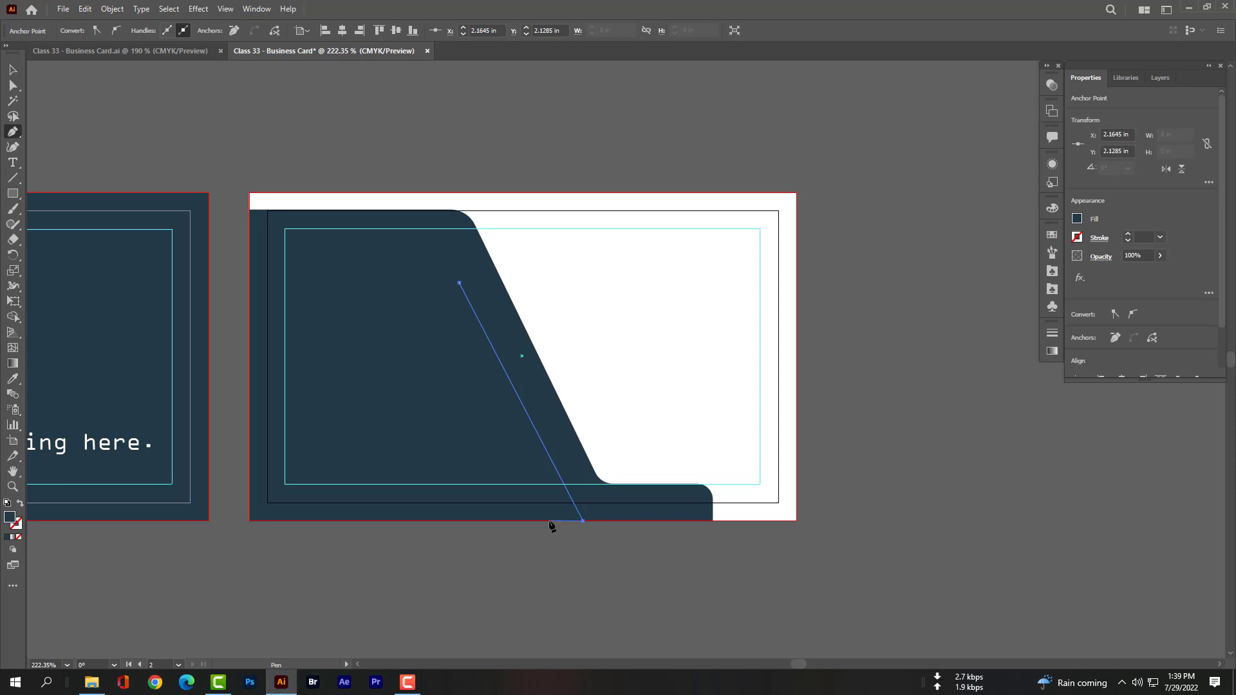
left_click(548, 520)
Step: Add the stripe's lower bend and left-edge points with Smart Guides on, closing the path
left_click(459, 351)
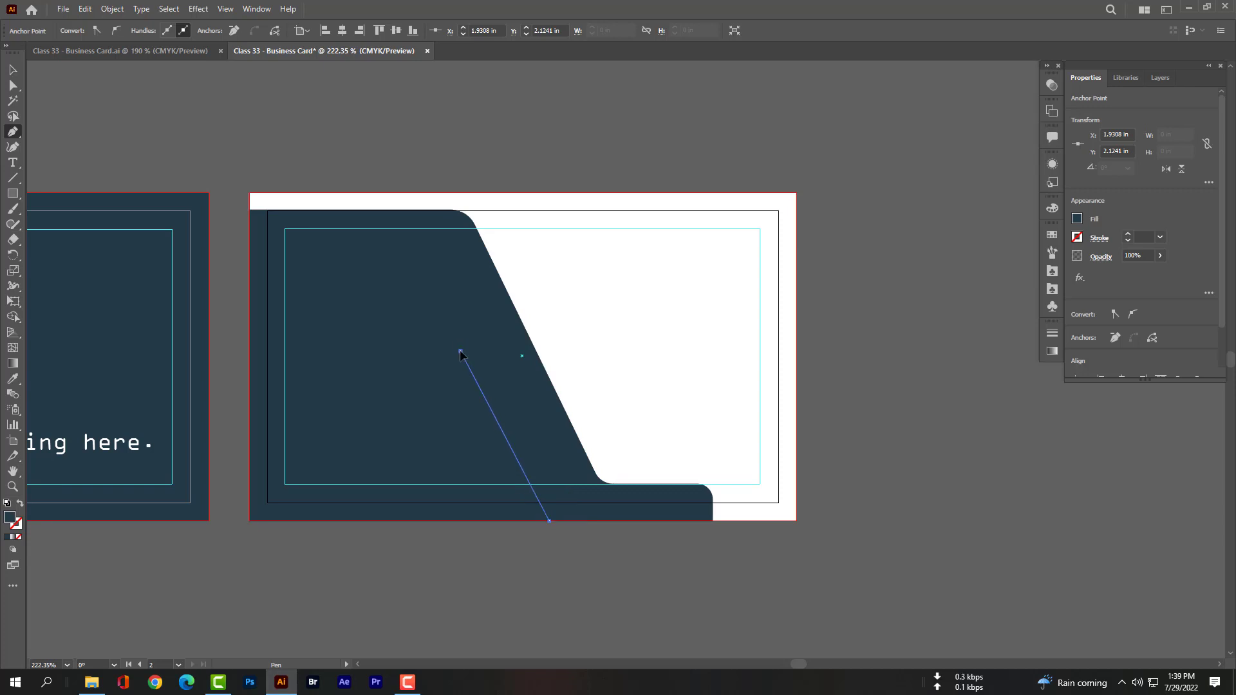
left_click(250, 350)
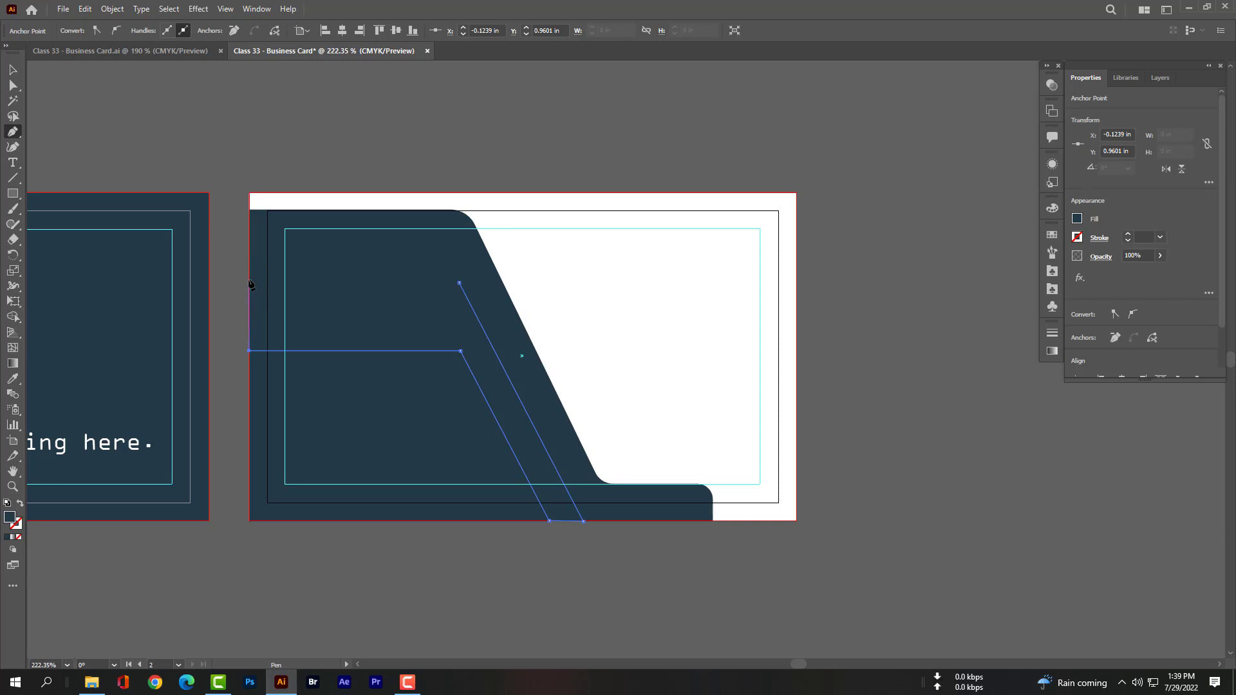
left_click(249, 279)
key("ctrl+z")
left_click(225, 9)
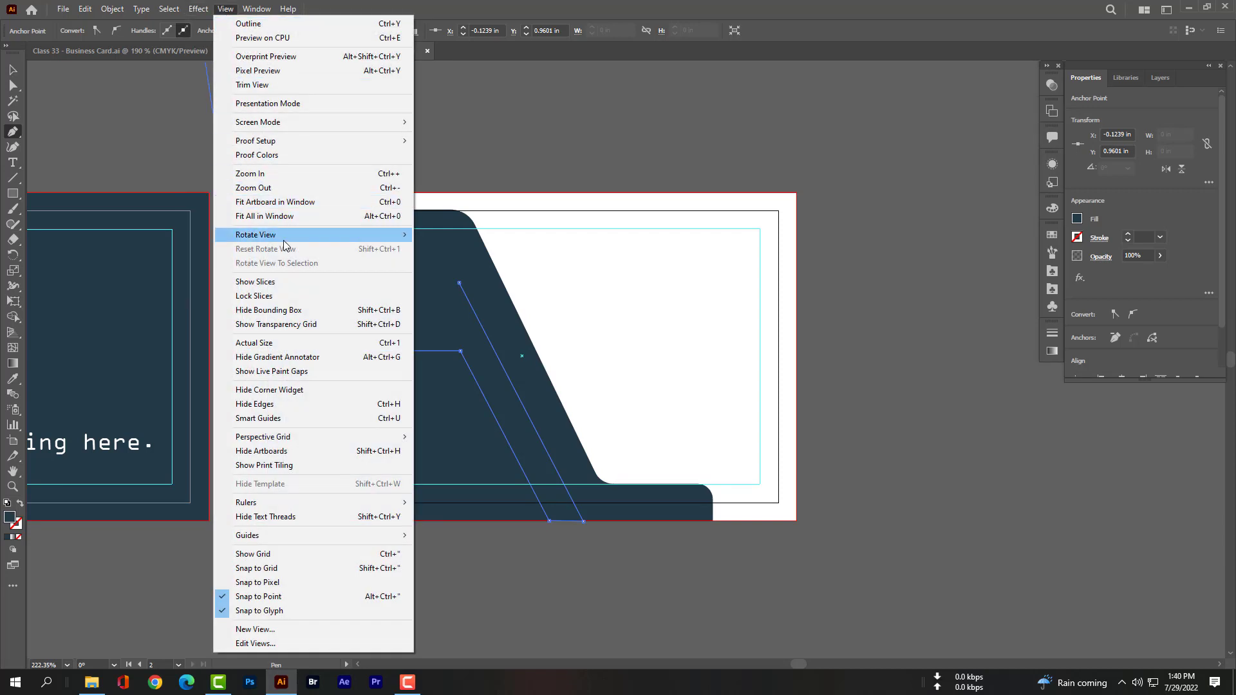
left_click(303, 418)
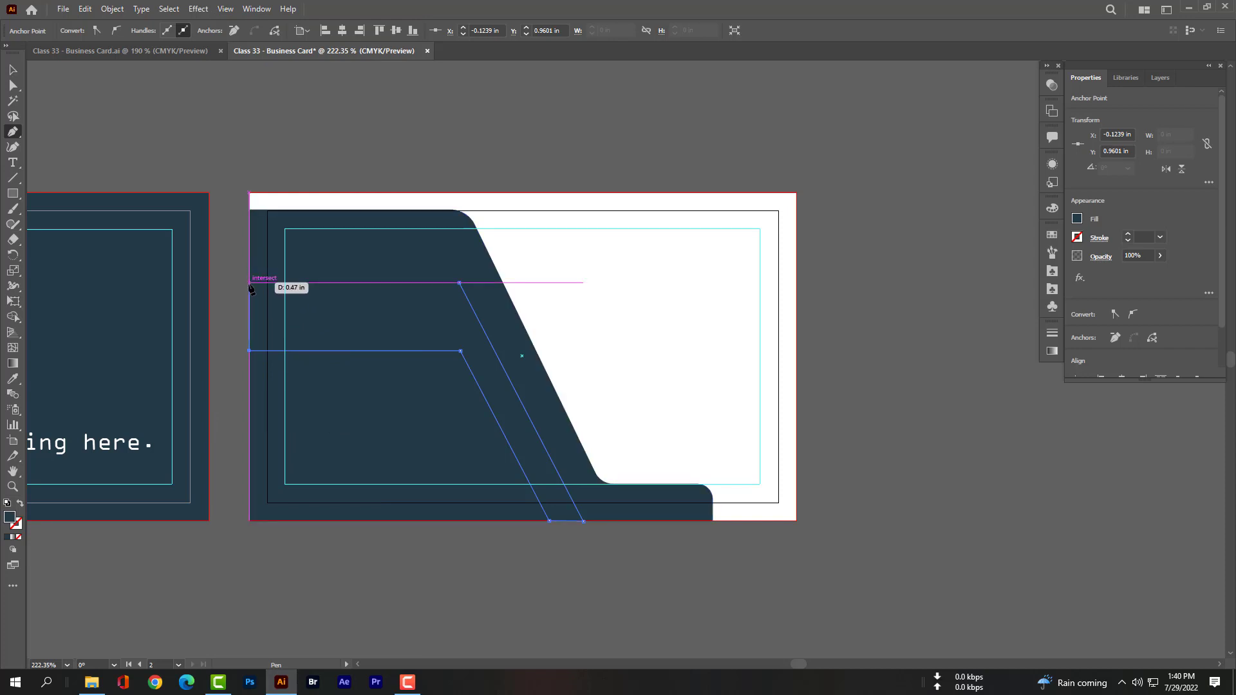
left_click(250, 282)
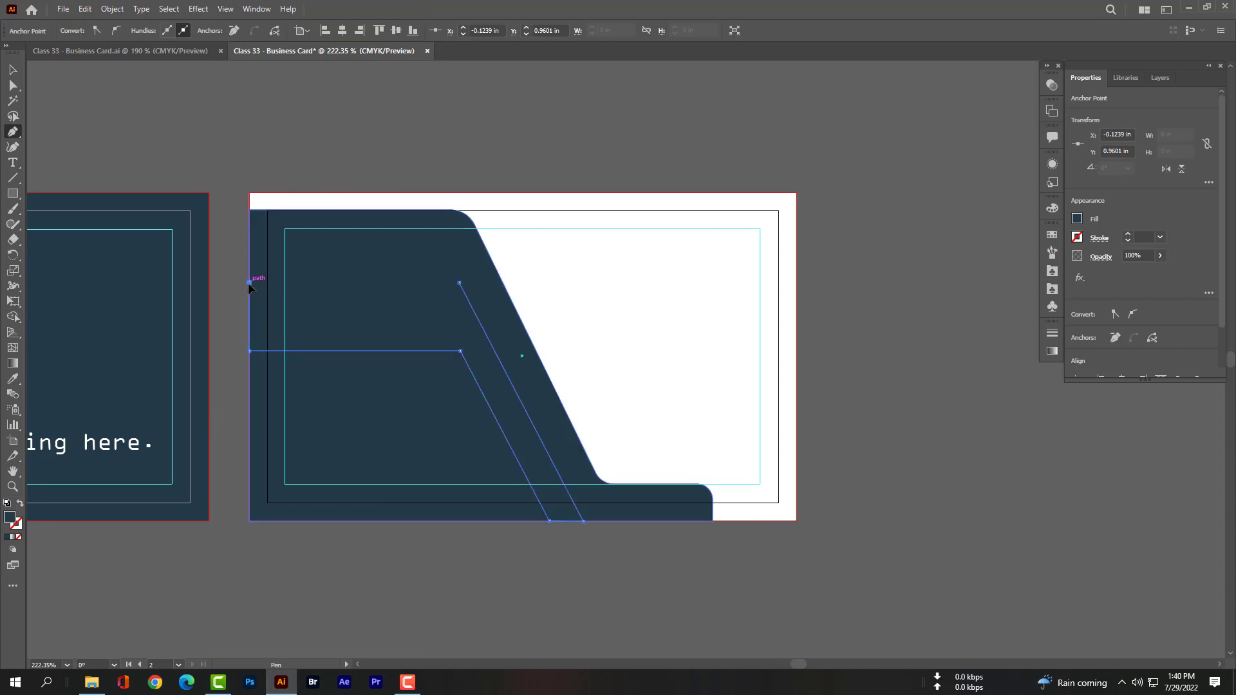
left_click(459, 283)
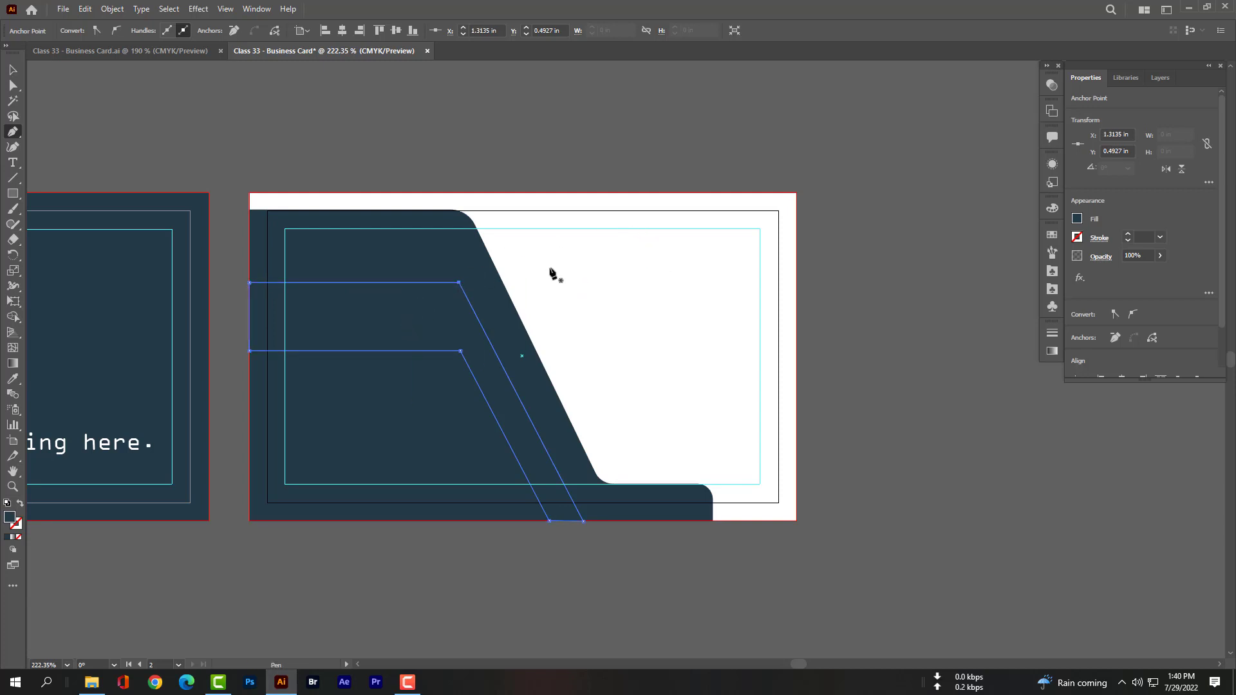
Step: Fill the stripe with green hex 8ea636
double_click(10, 518)
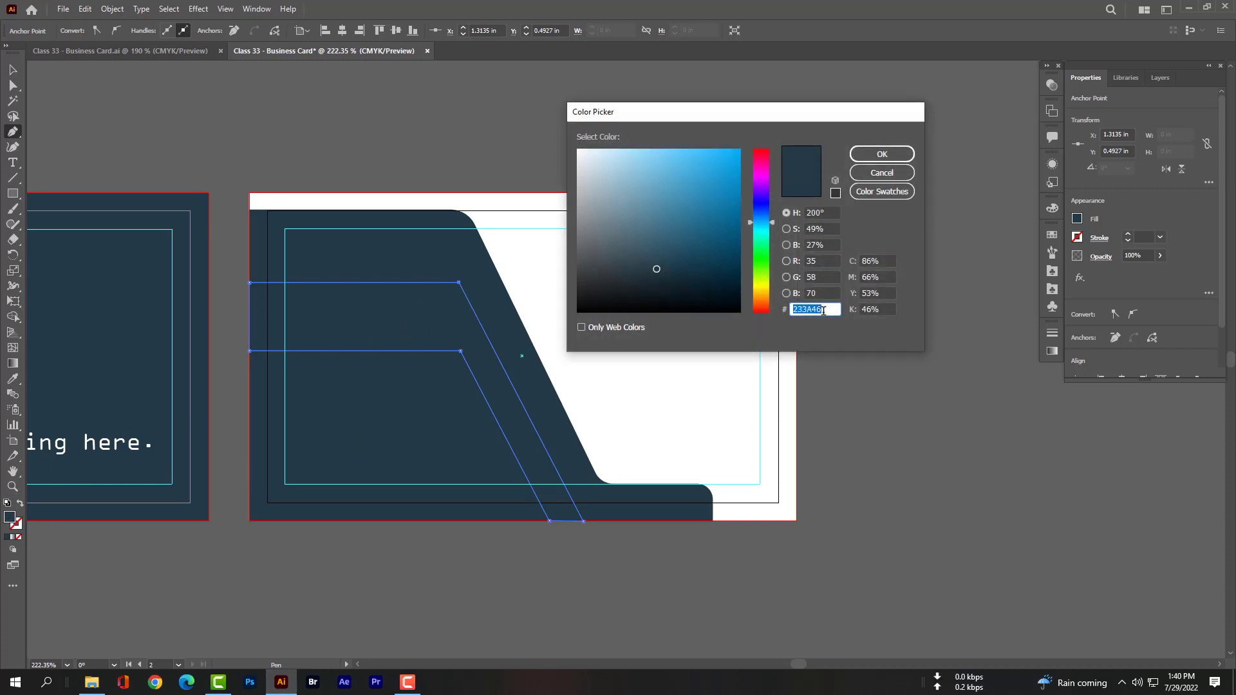
type("8ea636")
left_click(881, 154)
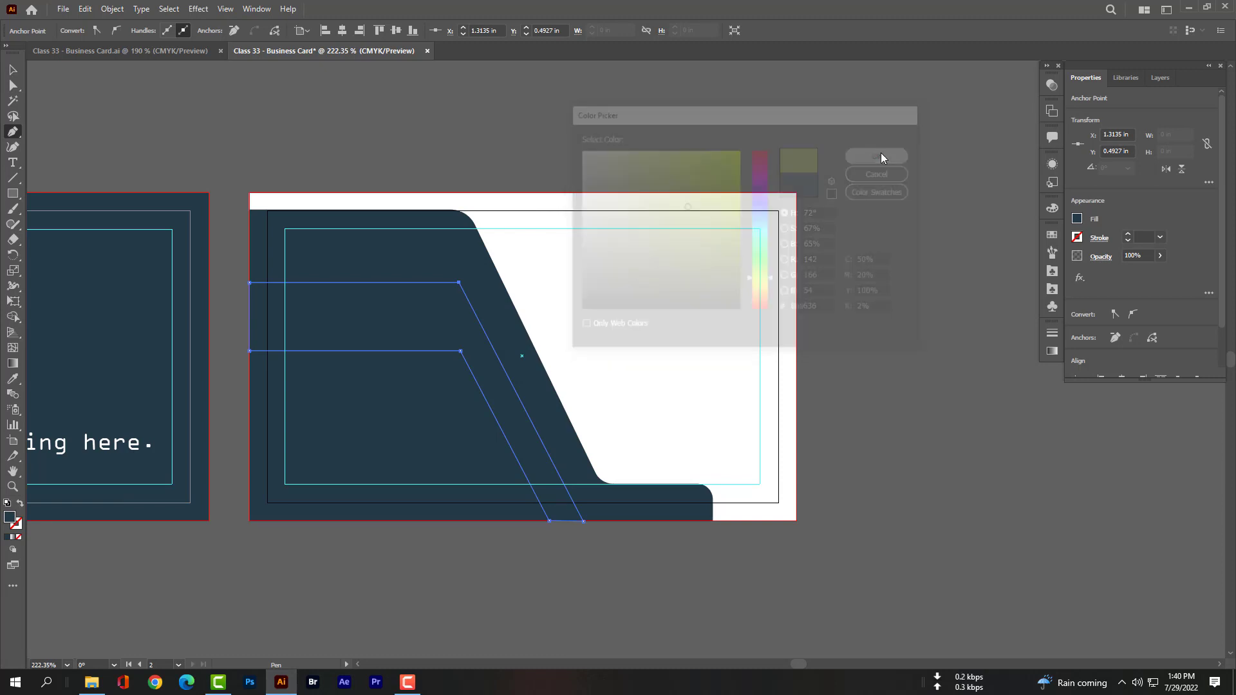
left_click(13, 70)
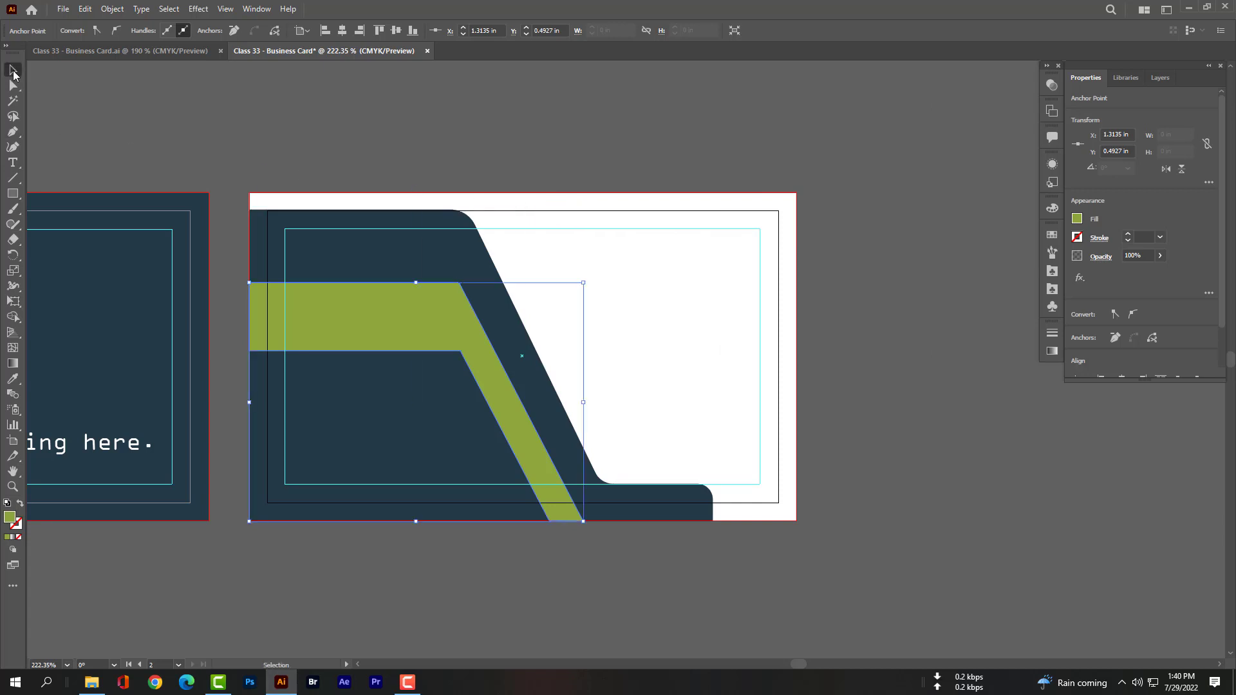
left_click(353, 565)
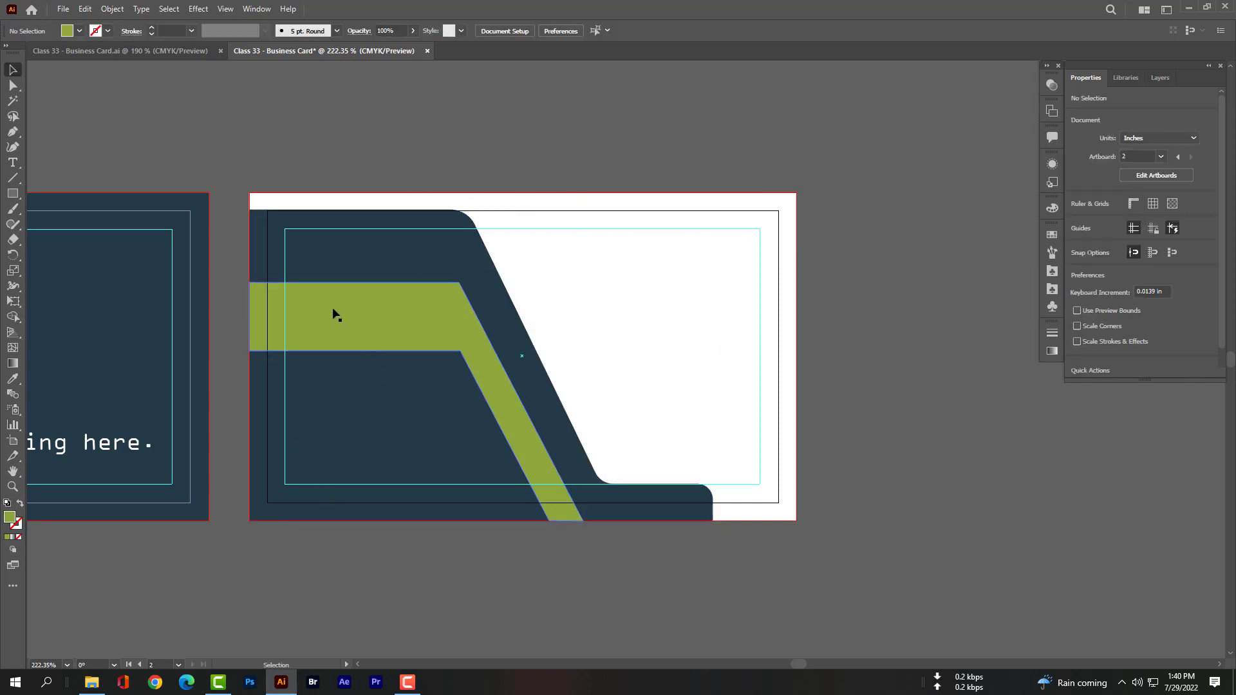
Step: Round the green stripe's upper and lower bend corners and start saving the file
left_click(435, 291)
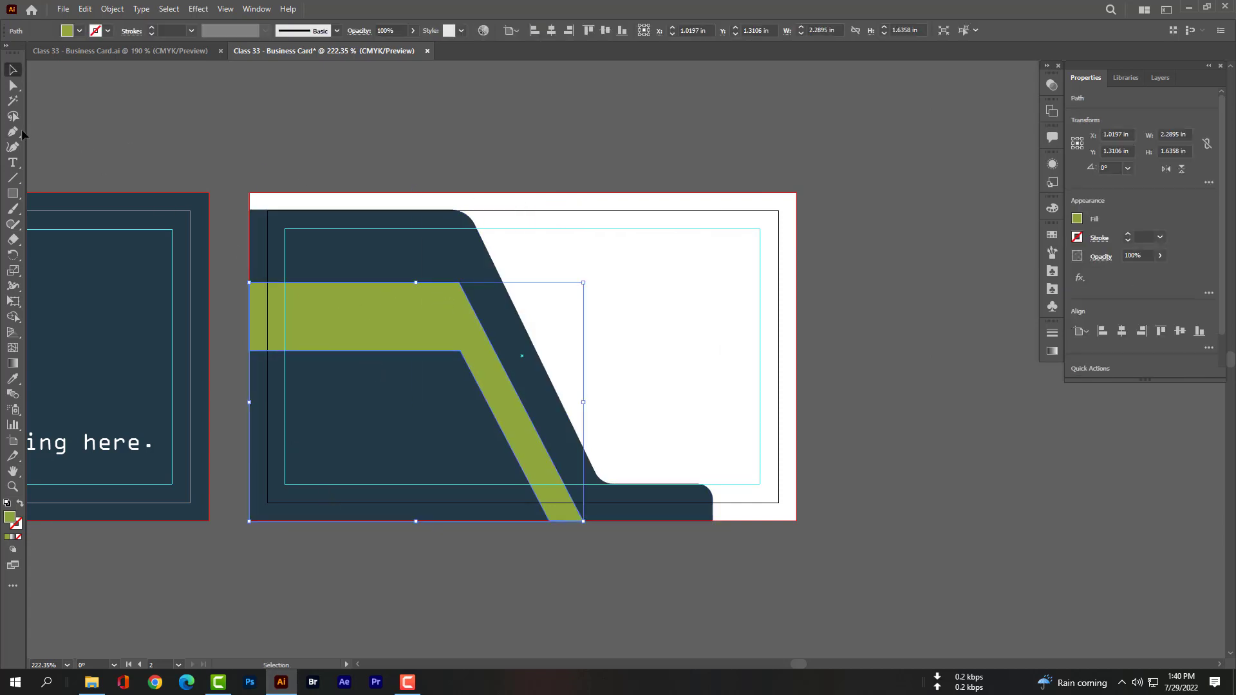
left_click(12, 86)
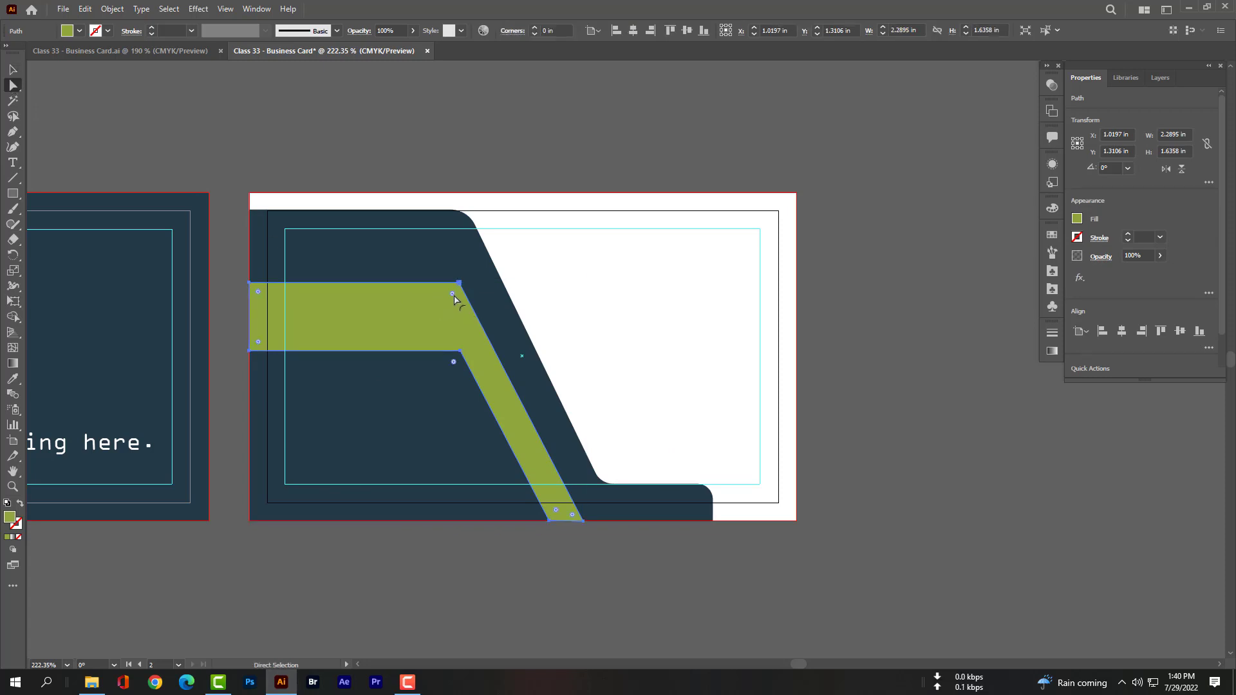
left_click_drag(453, 293, 451, 300)
key("ctrl+z")
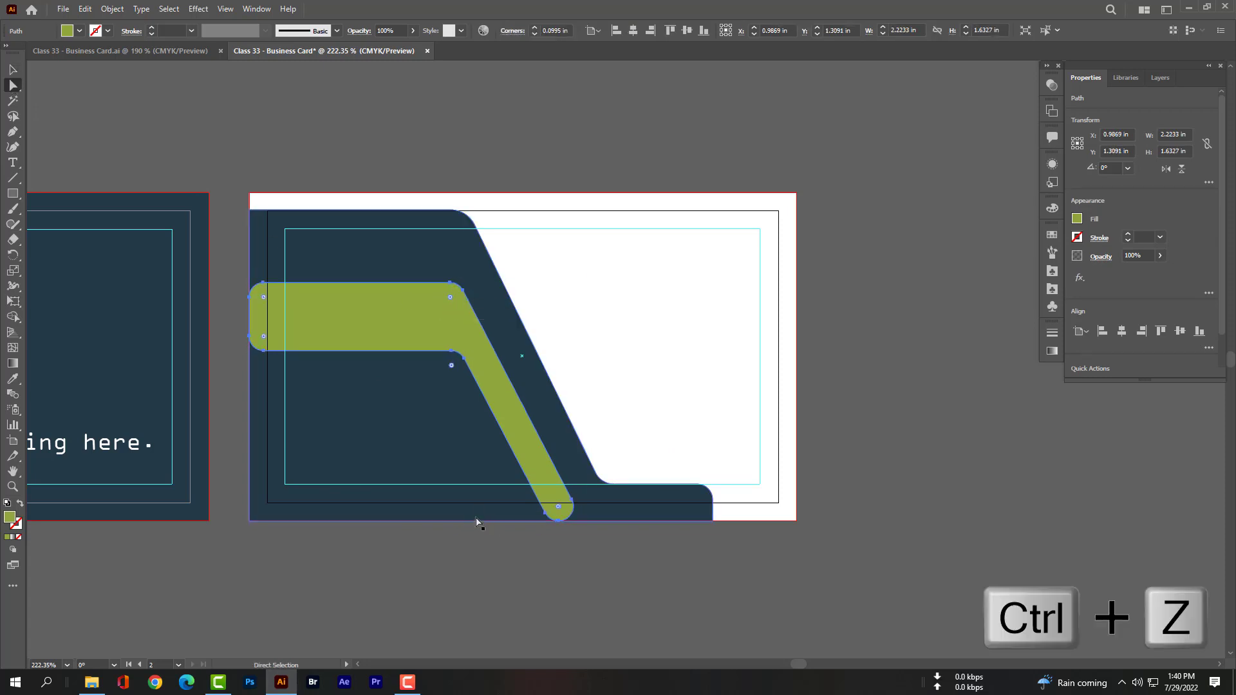
key("ctrl+z")
left_click(474, 579)
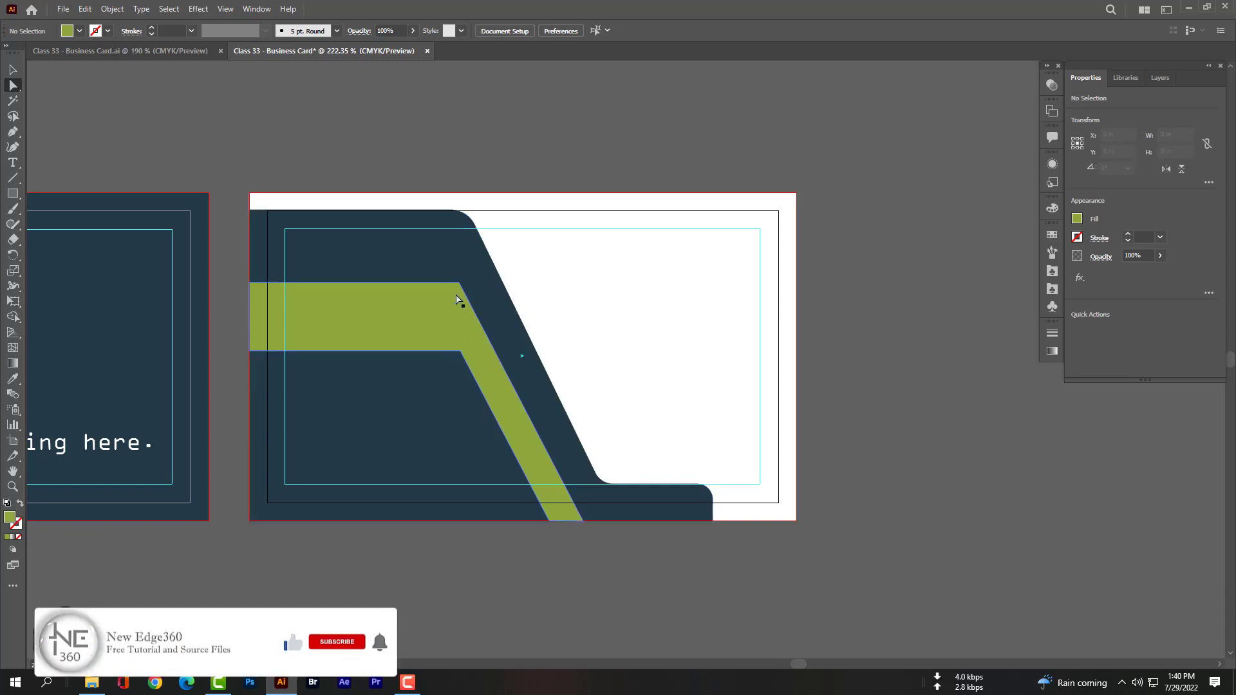
left_click(455, 295)
left_click_drag(455, 298, 448, 321)
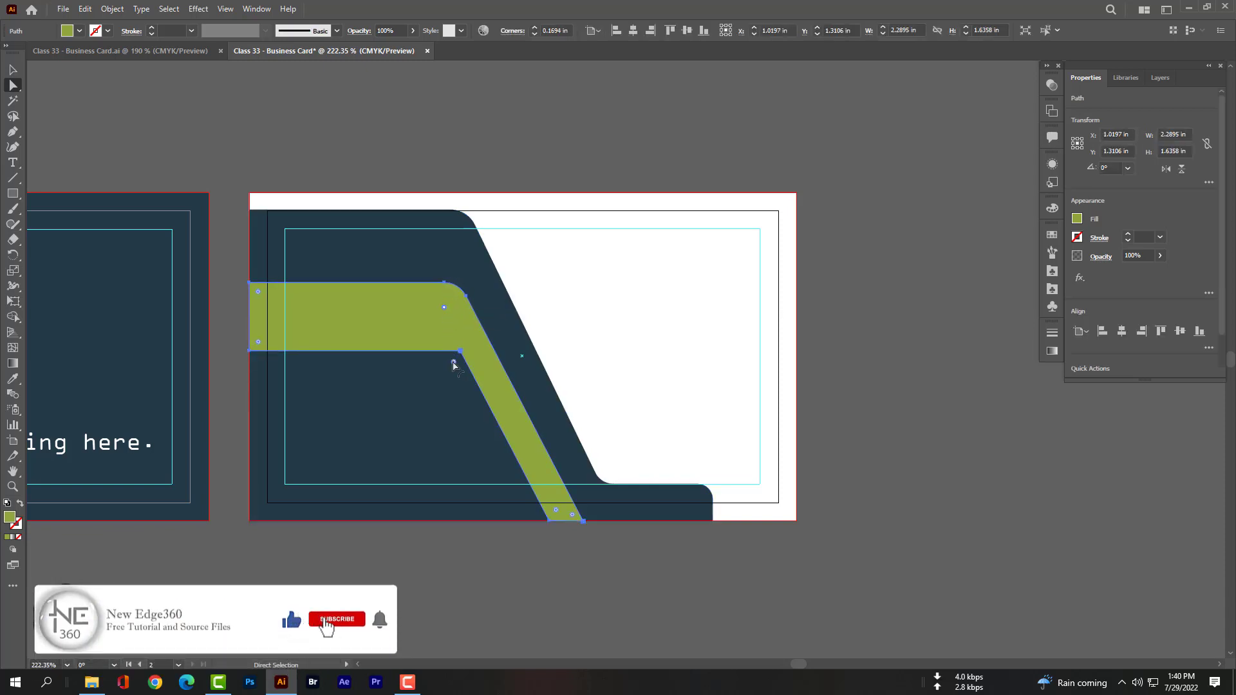
left_click_drag(455, 365, 452, 375)
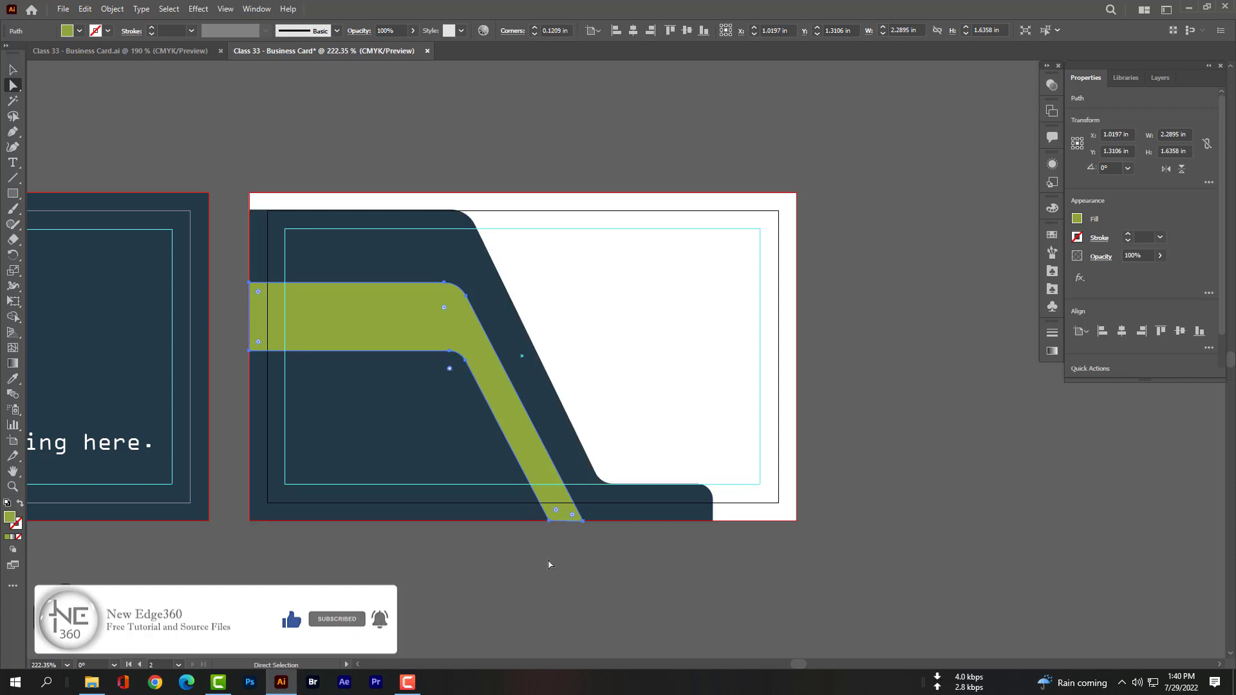
left_click(353, 383)
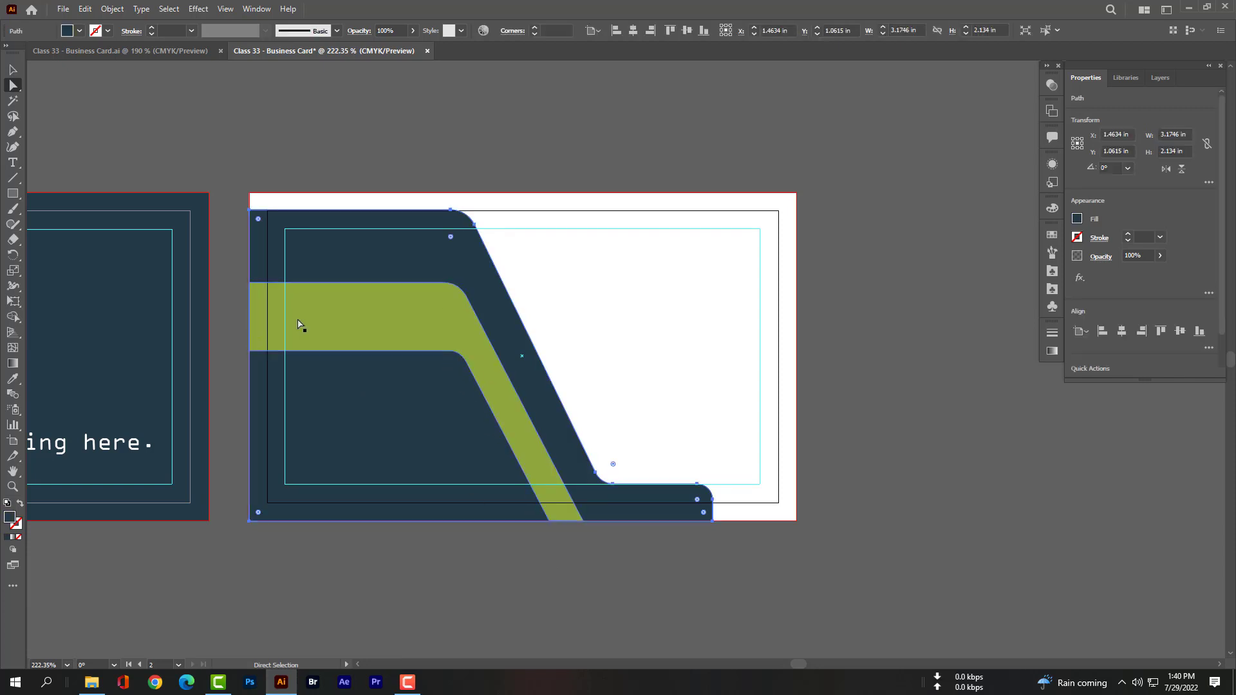
left_click(330, 583)
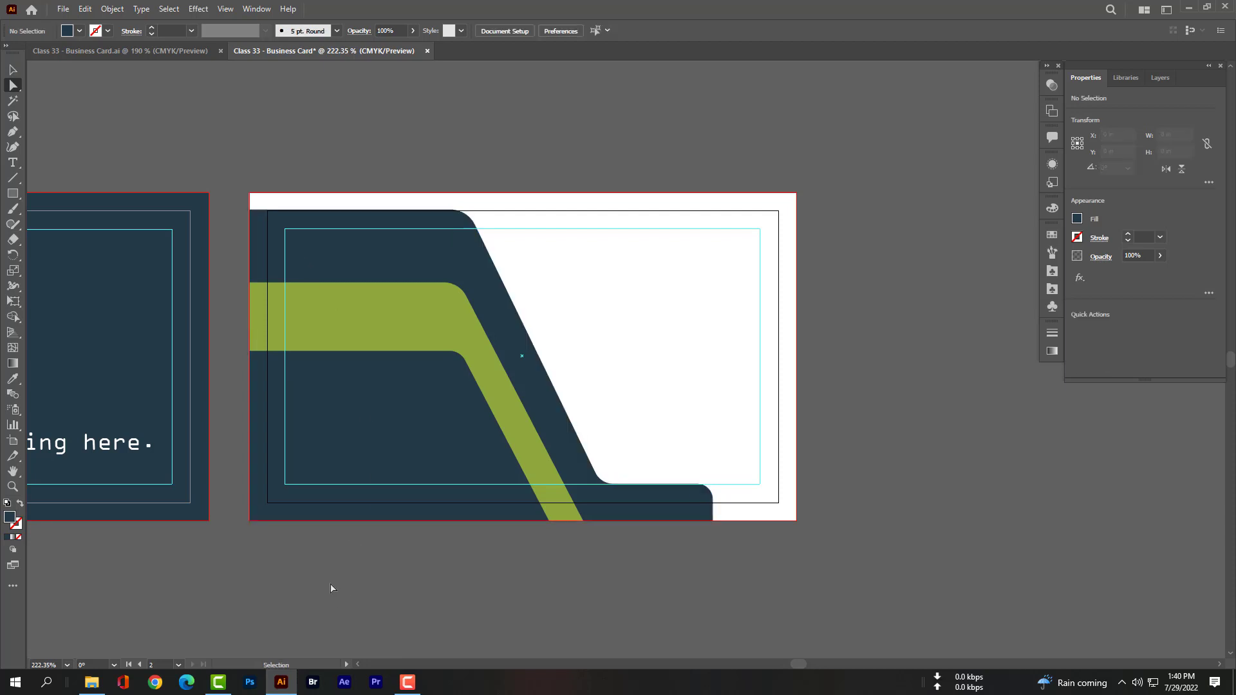
key("ctrl+s")
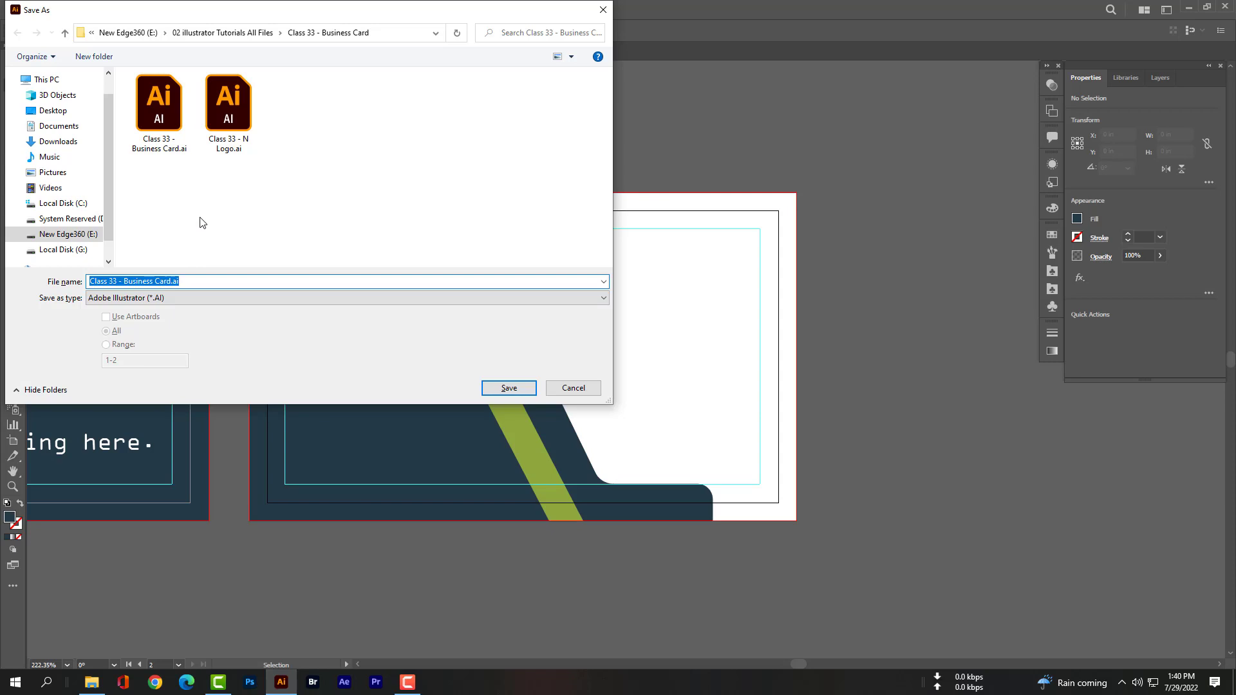
Step: Save the file as 'Class 33 - Business Card 02.ai' with default Illustrator options
left_click(171, 282)
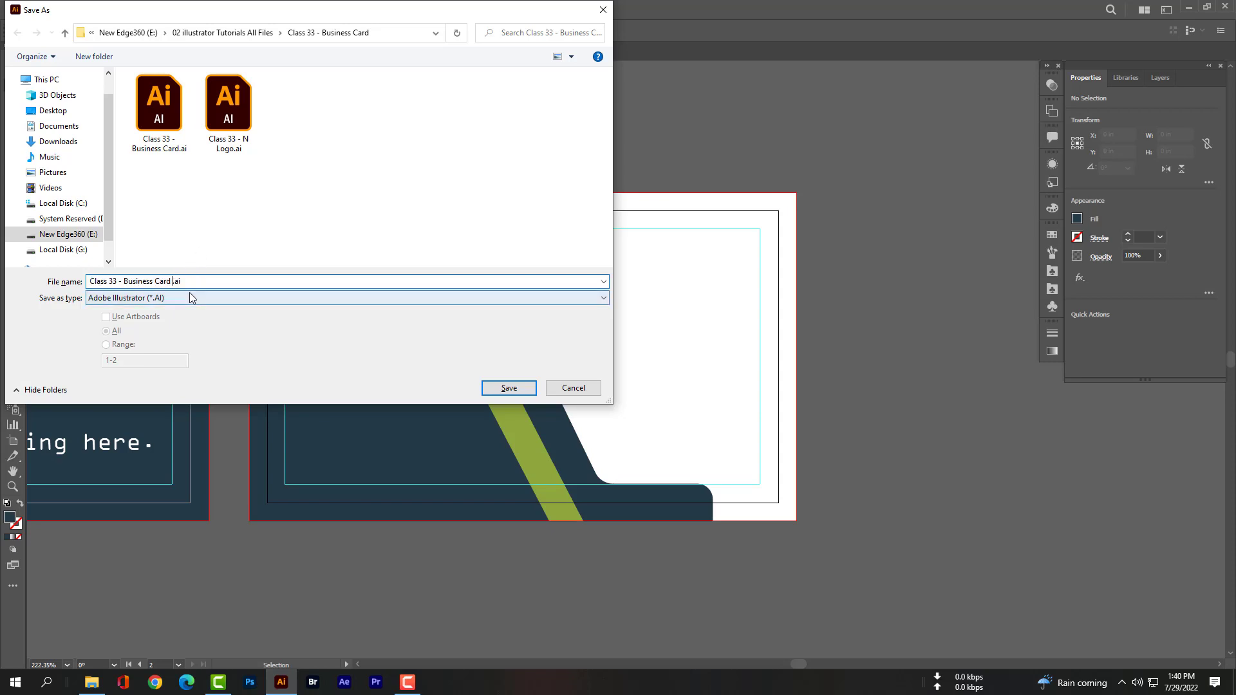
left_click(507, 388)
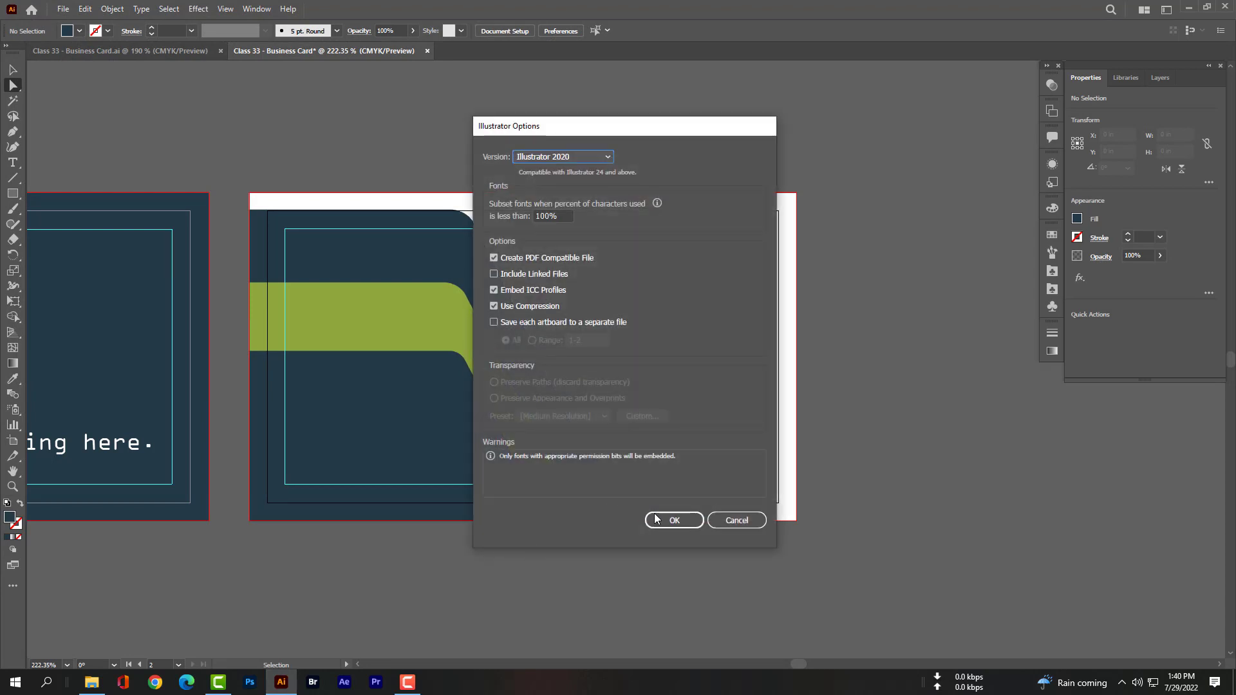
left_click(666, 523)
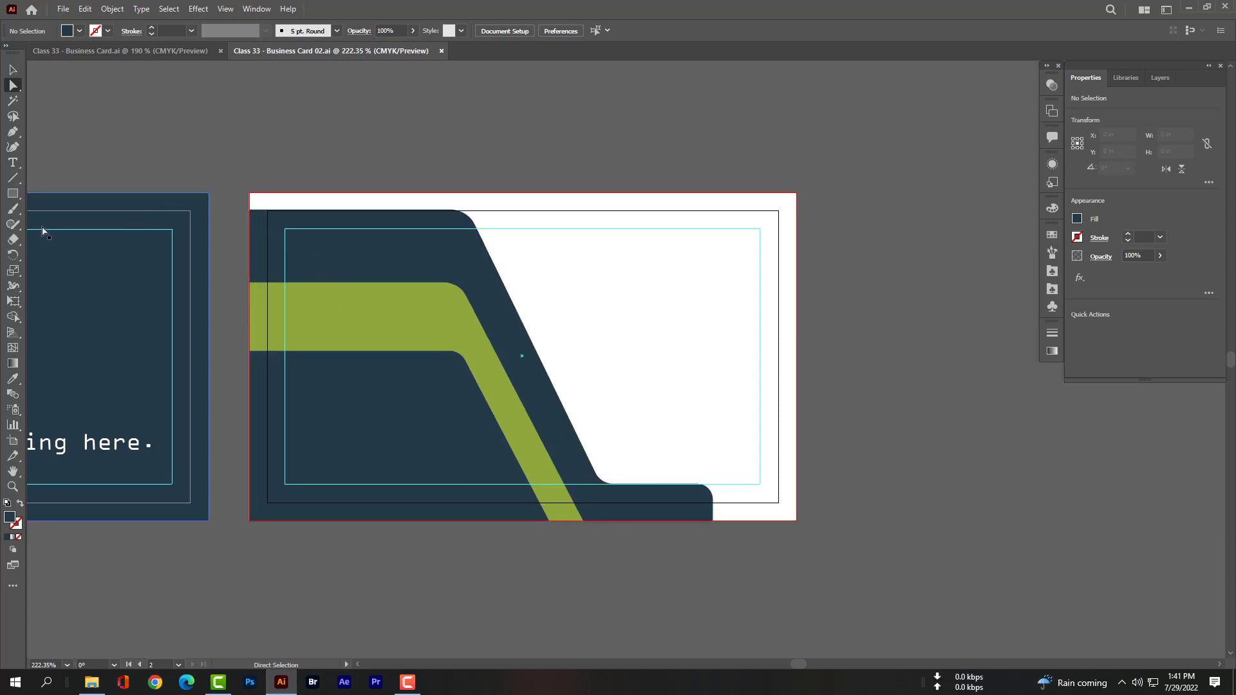
Step: Type 'Your Name' at the top-left of the card back
left_click(13, 163)
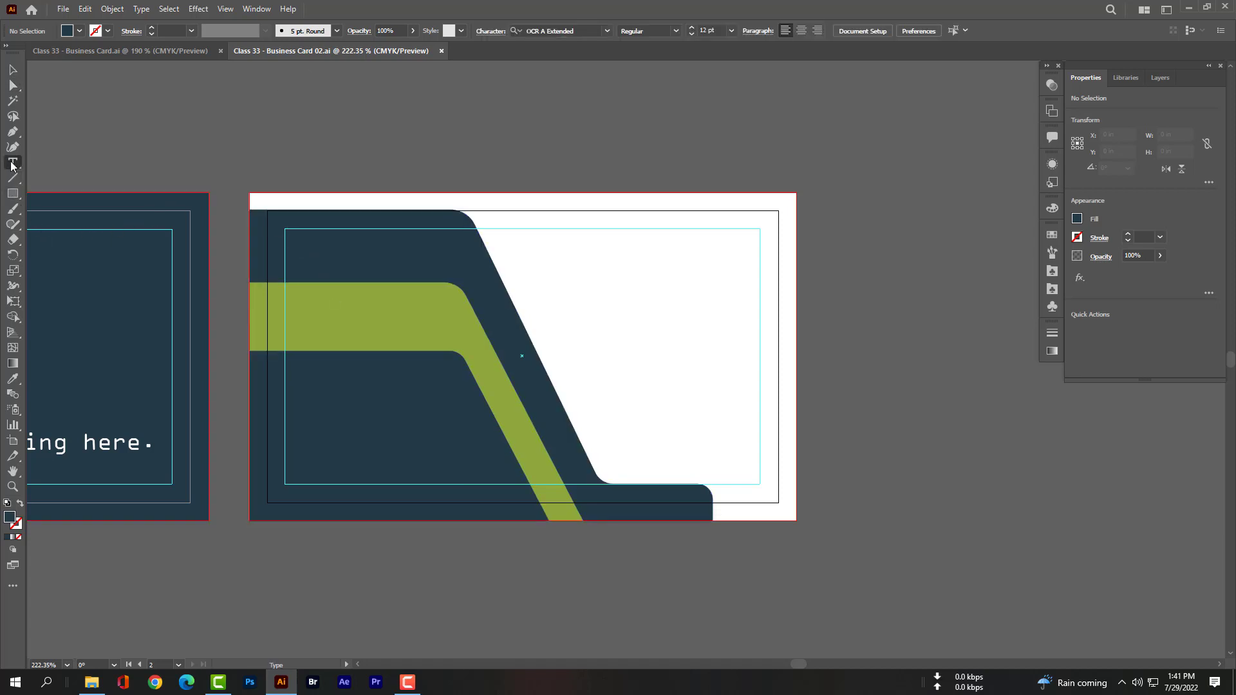
left_click(290, 251)
type("Your ")
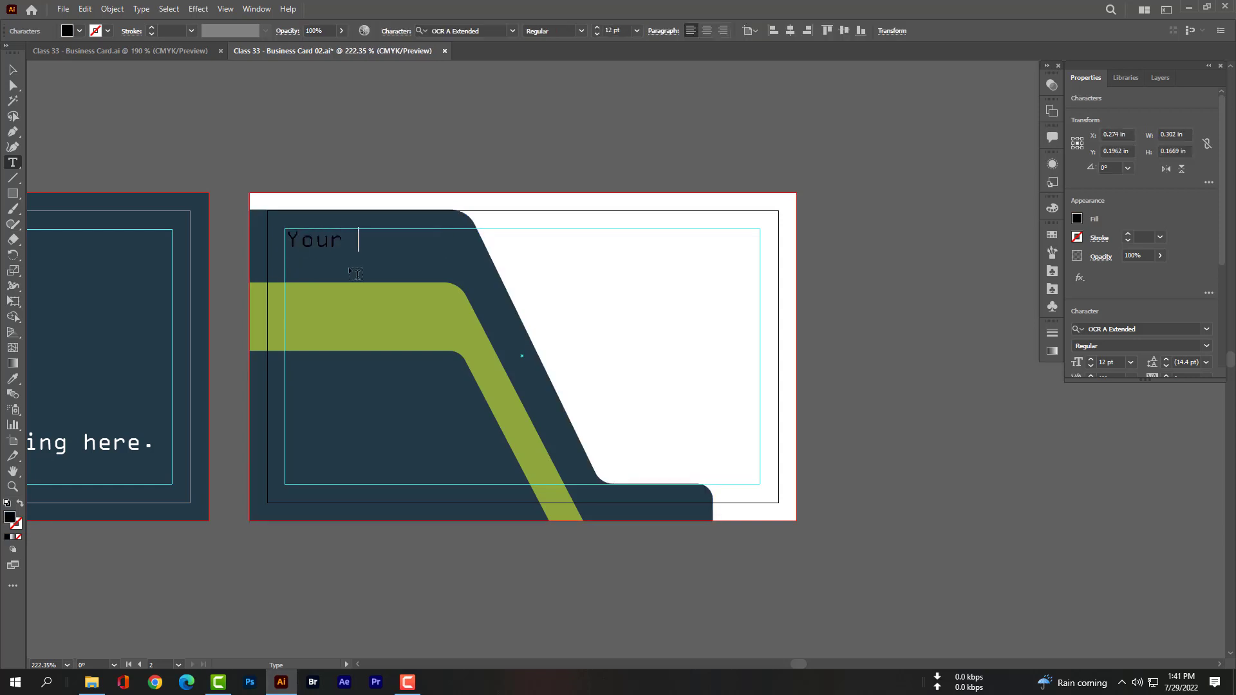
type("Name")
left_click(12, 71)
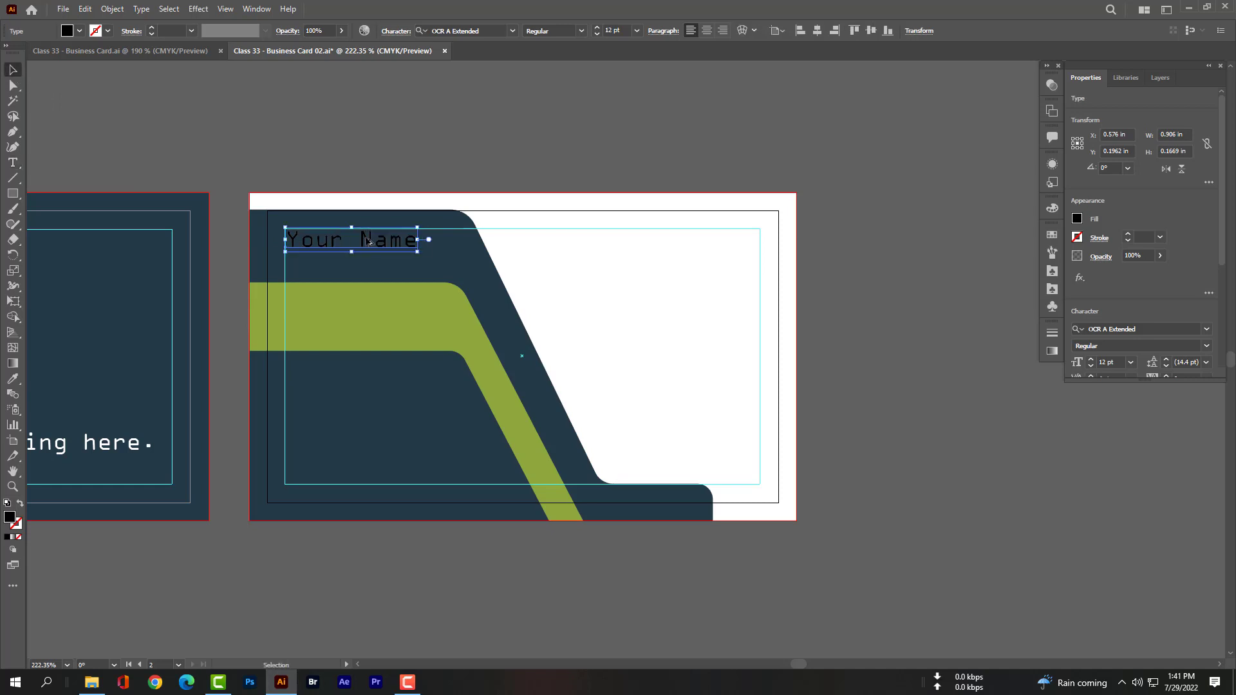
Step: Duplicate the name line just below it and change the copy to 'Your Title'
mouse_move(372, 240)
left_mouse_down()
mouse_move(370, 267)
mouse_move(354, 269)
left_mouse_up()
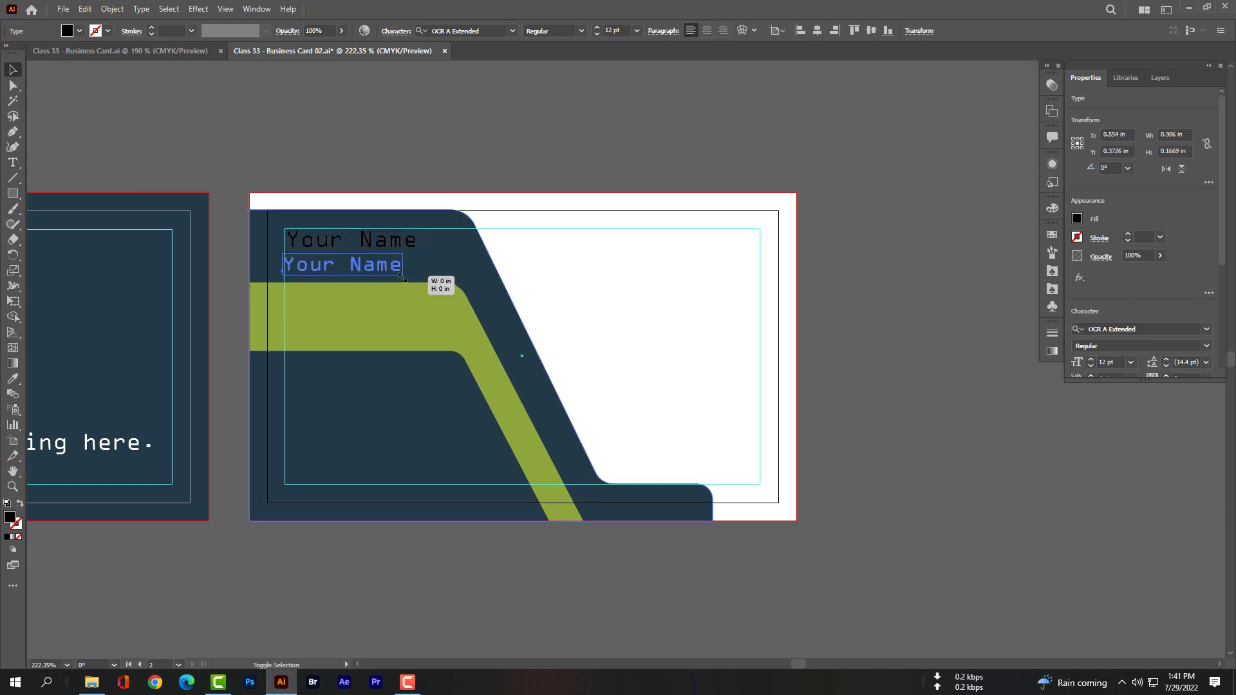
double_click(353, 267)
key("ctrl+a")
type("Your ")
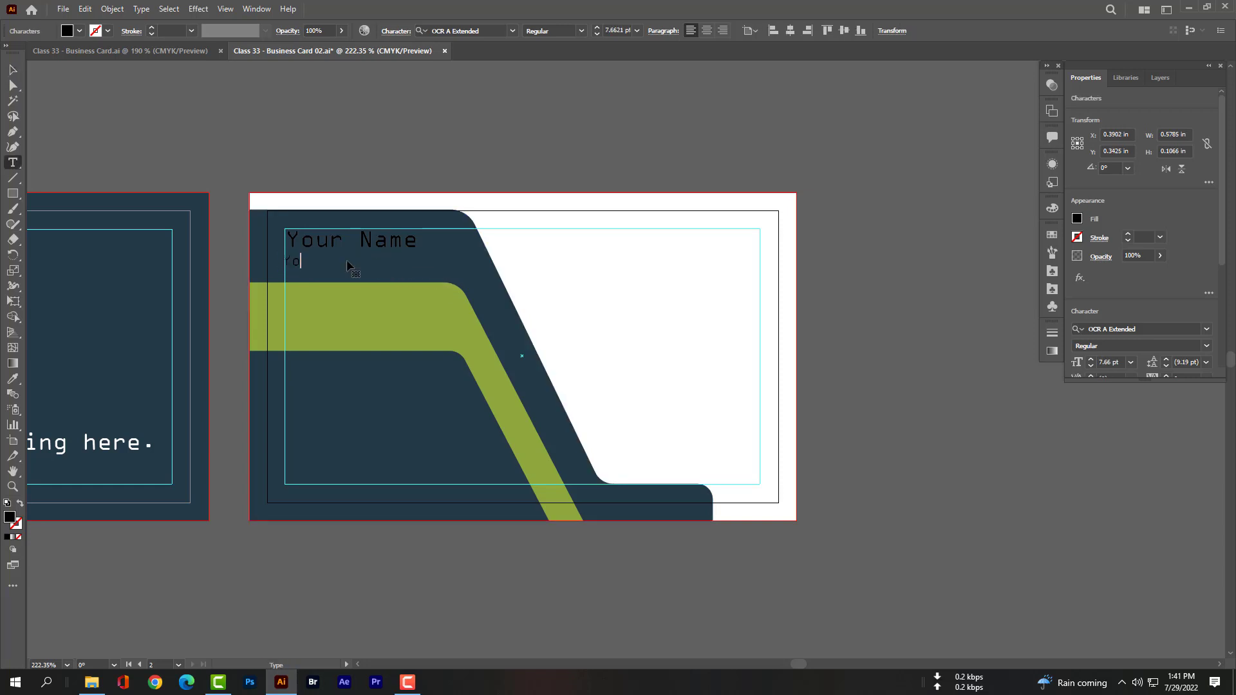
type("Title")
left_click(387, 244, "ctrl")
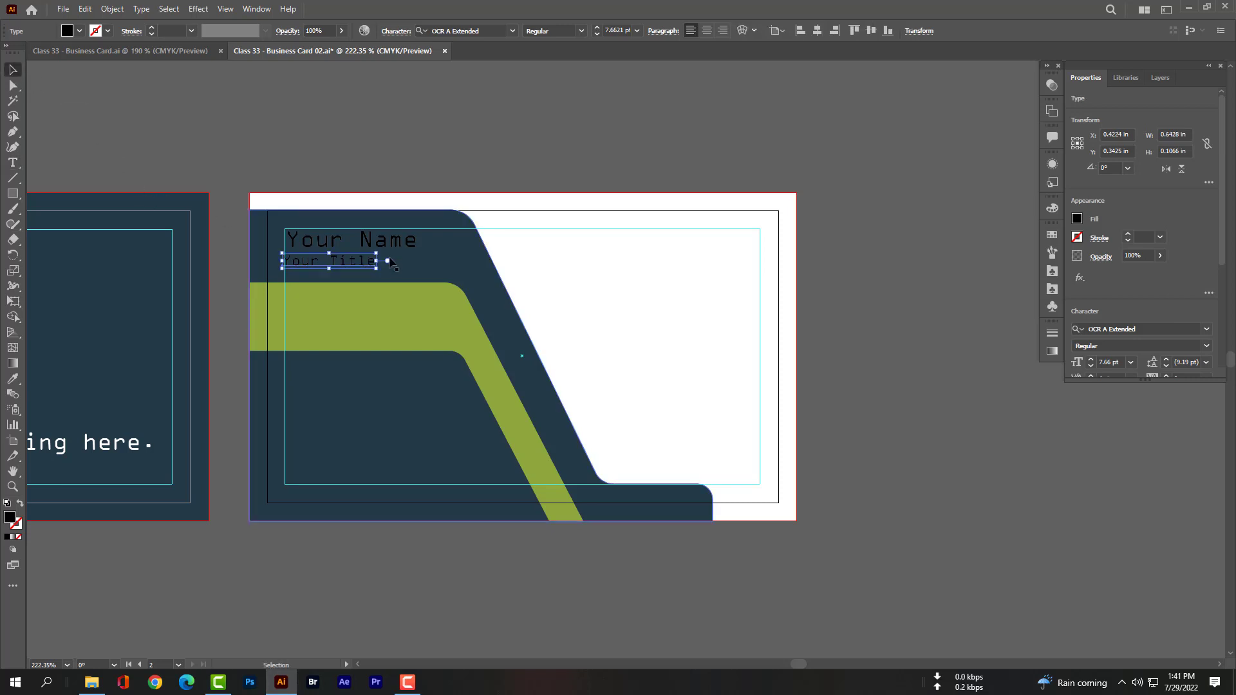
left_click(387, 242)
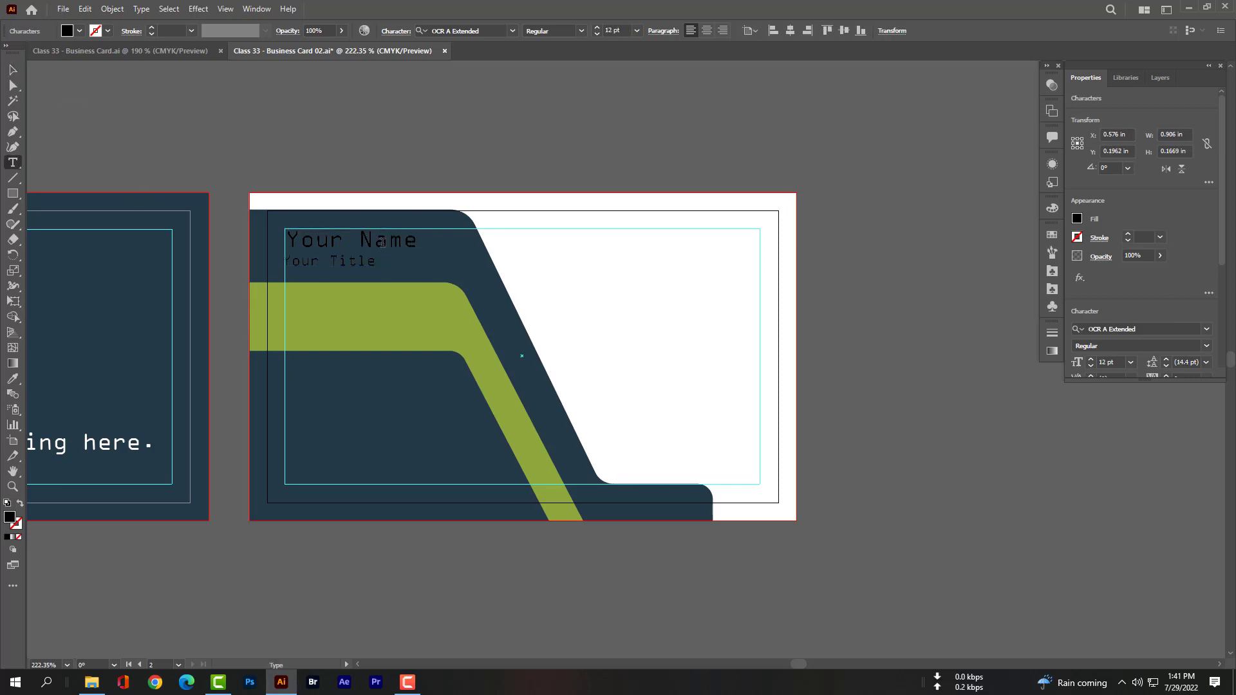
Step: Set the Your Name line's tracking to -100 in the Character panel
triple_click(402, 238)
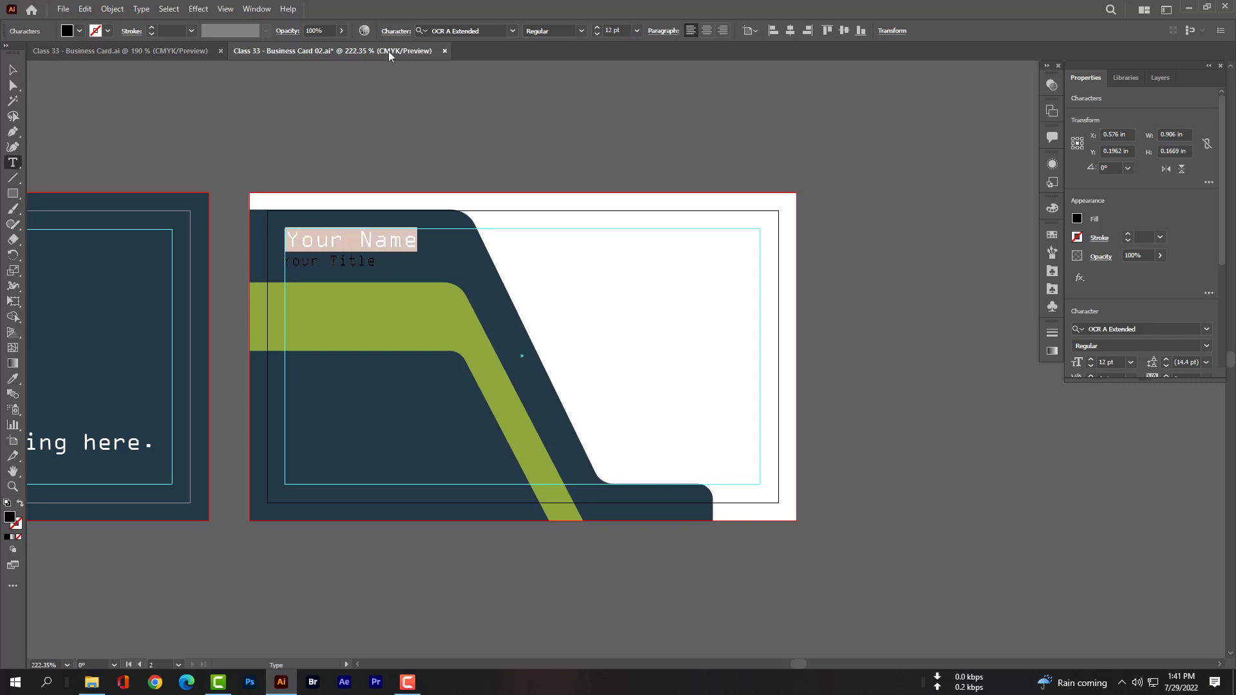
left_click(388, 31)
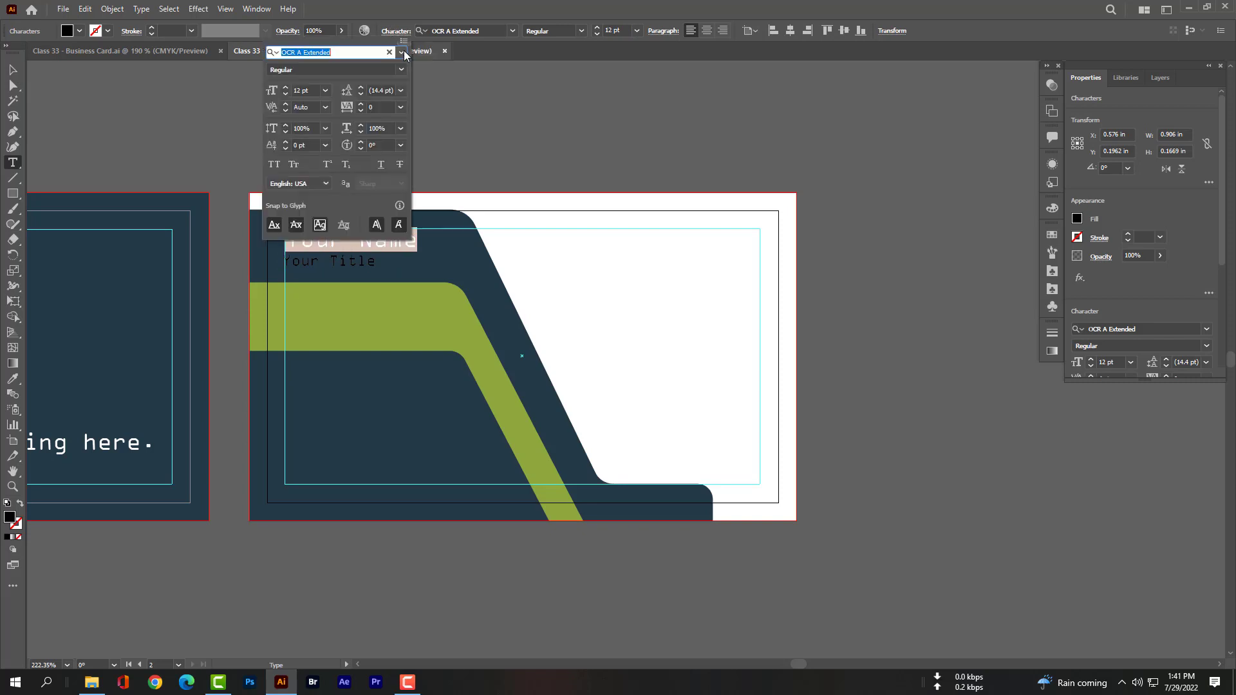
double_click(361, 110)
type("-2")
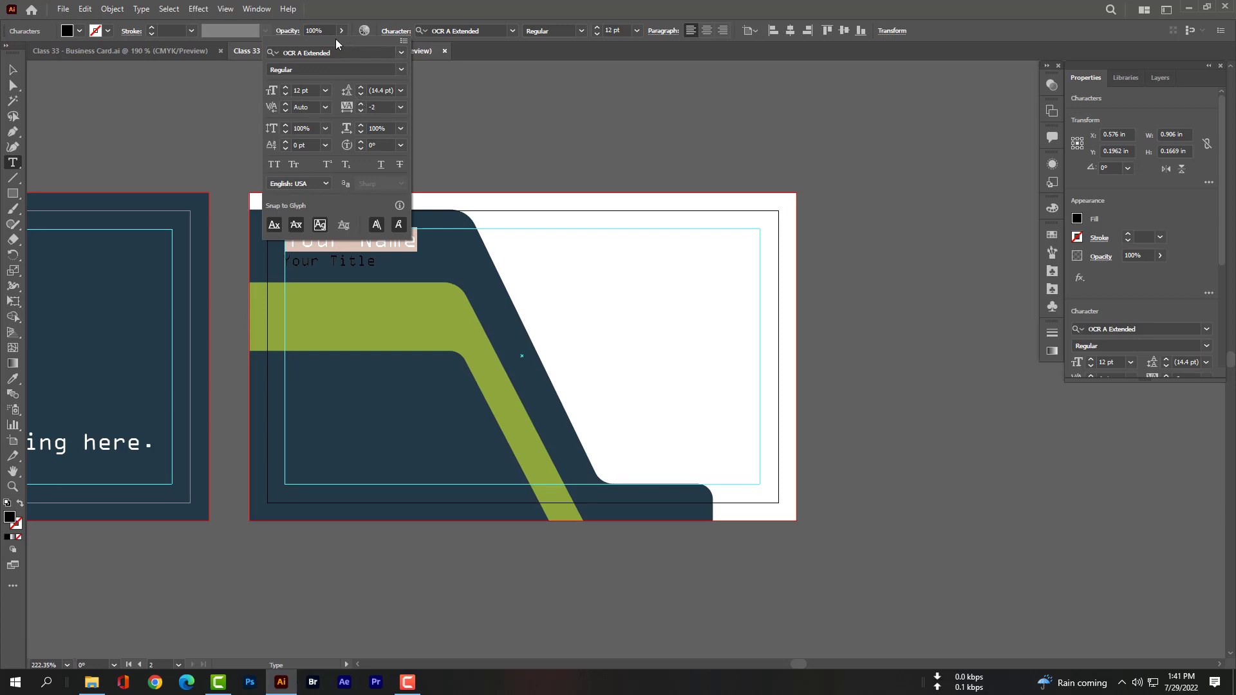
left_click(384, 37)
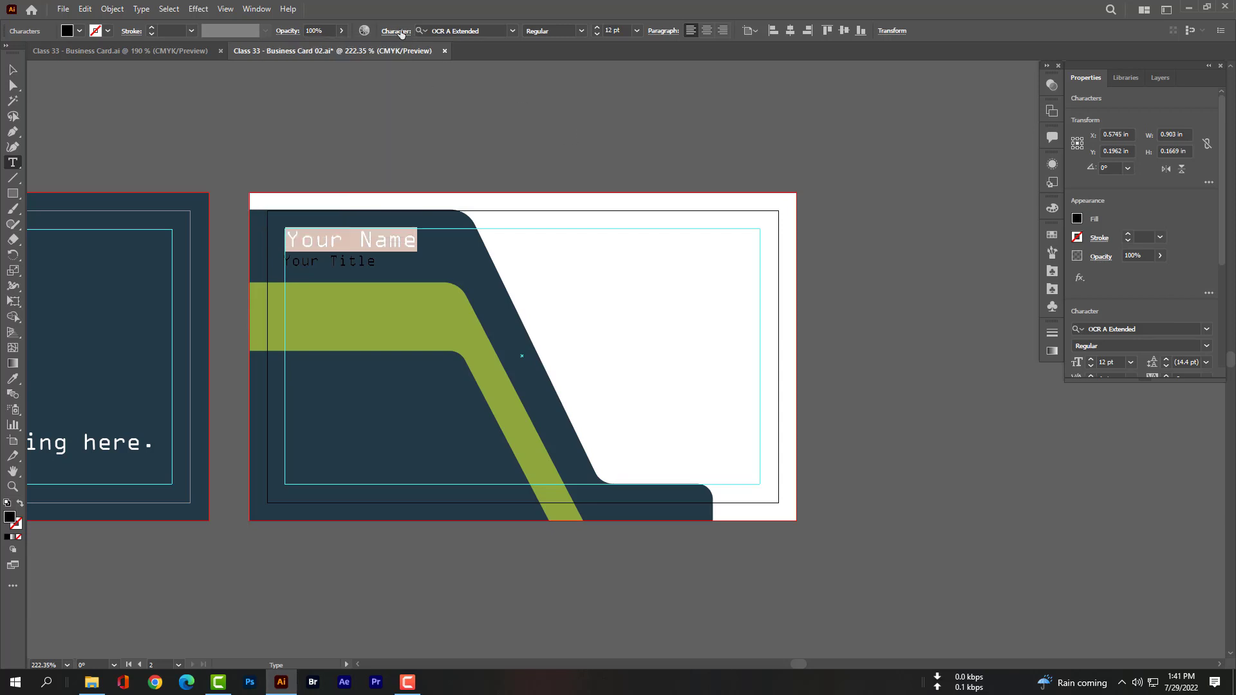
left_click(397, 31)
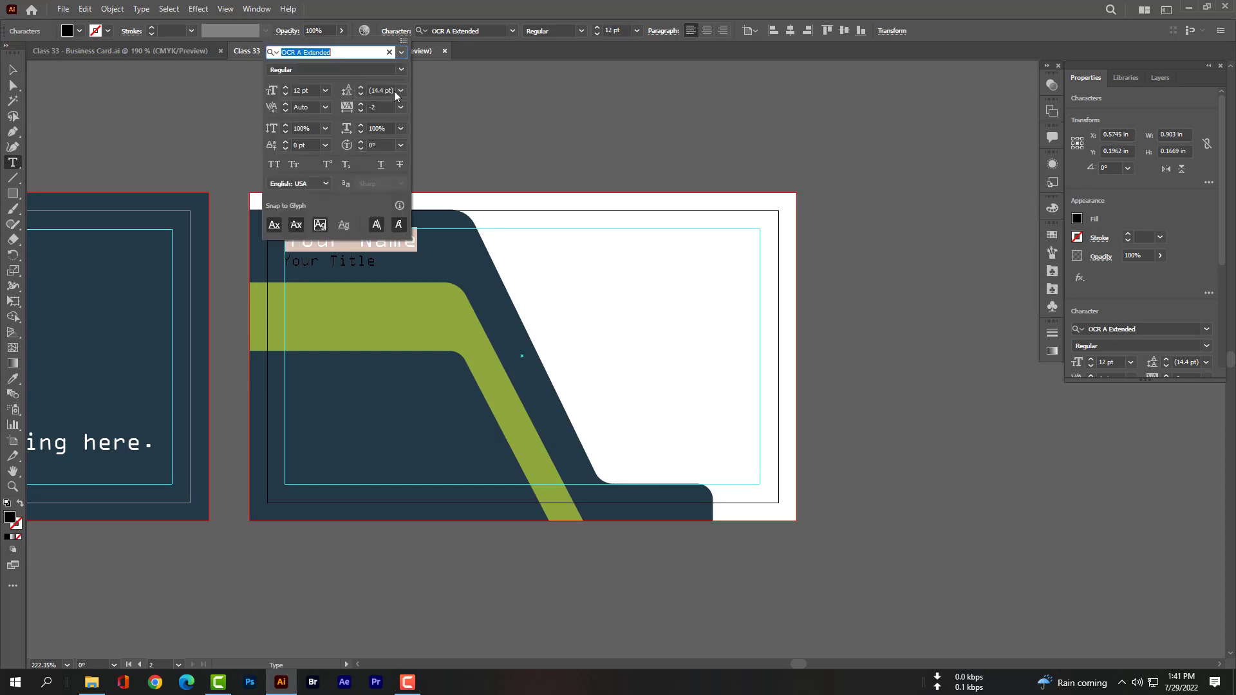
left_click(360, 111)
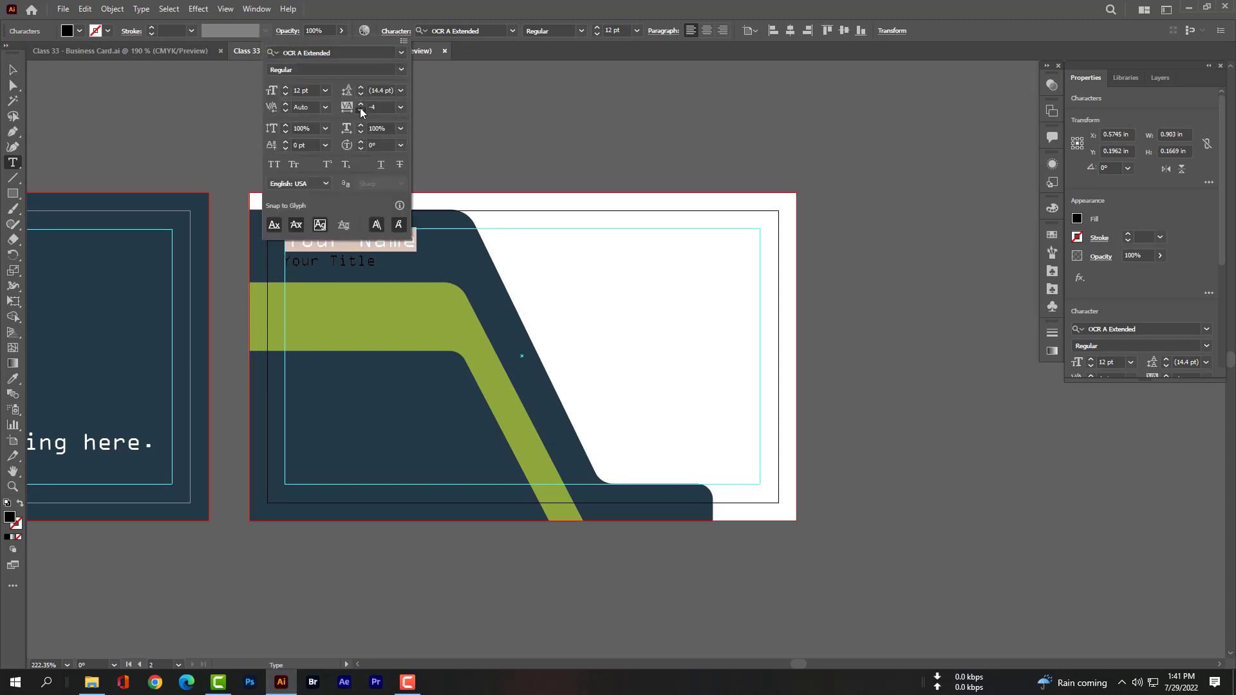
left_click(360, 111)
left_click(360, 111)
left_click(360, 111)
left_click(361, 110)
left_click(387, 107)
type("-100")
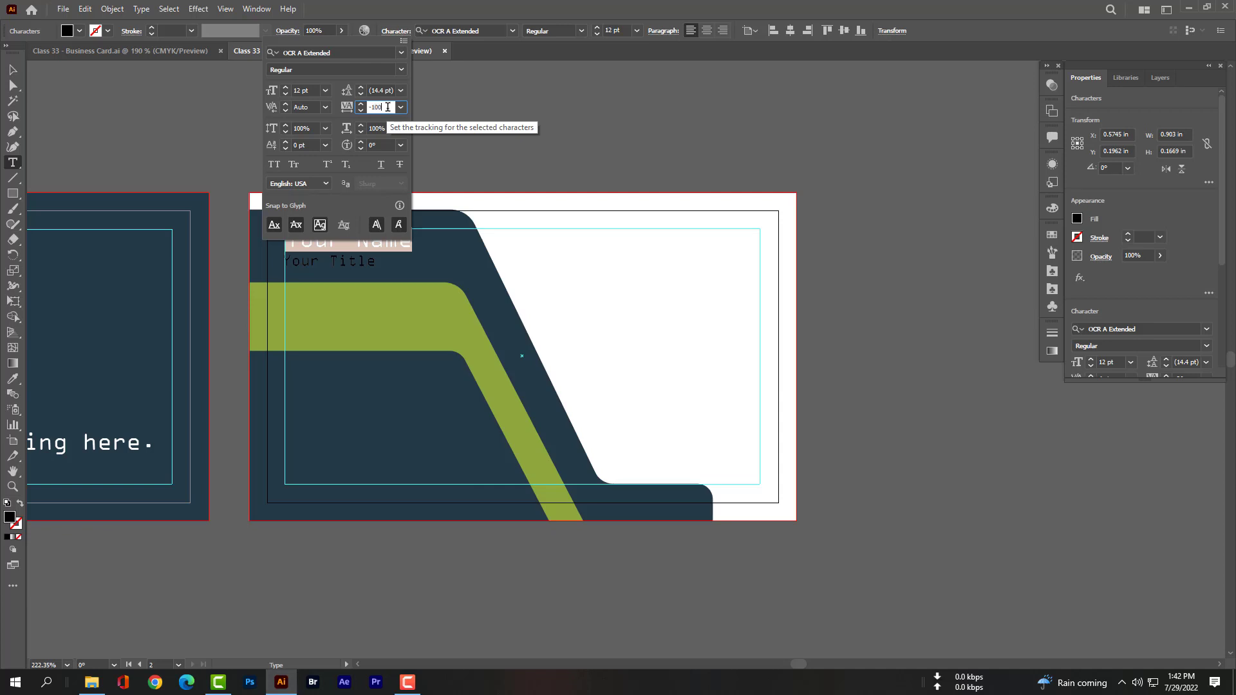
key("Return")
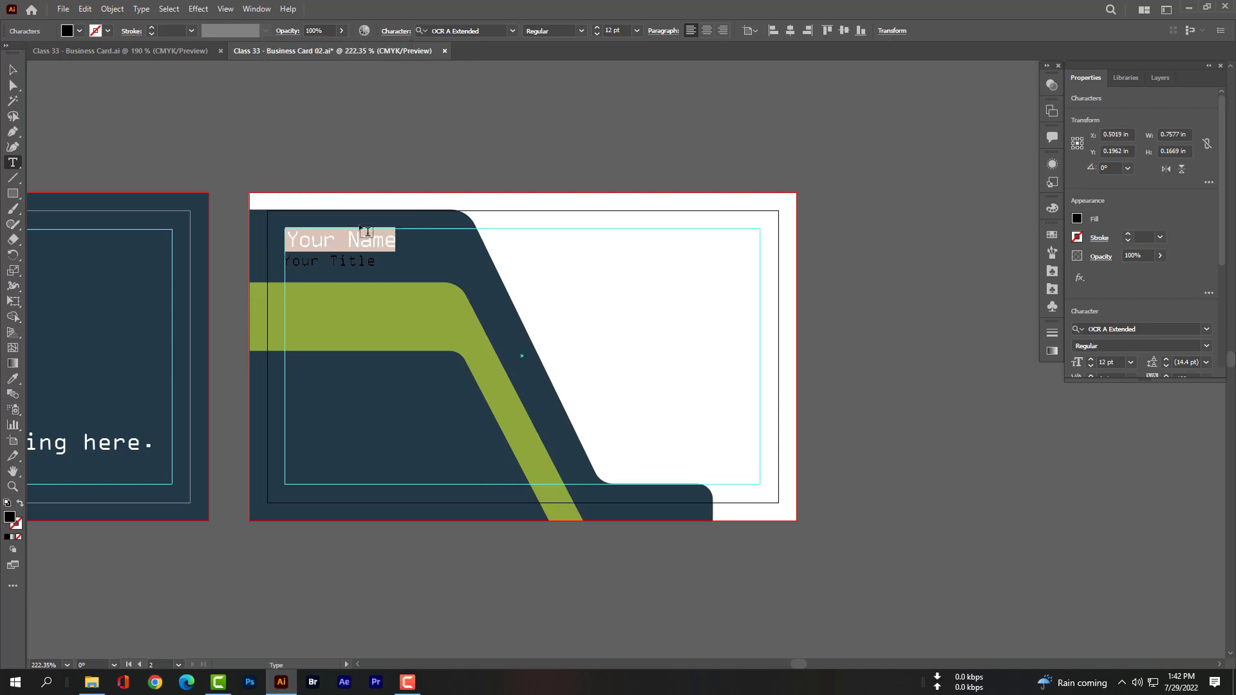
Step: Delete the spaces so the lines read 'YourName' and 'YourTitle'
left_click(350, 235)
key("BackSpace")
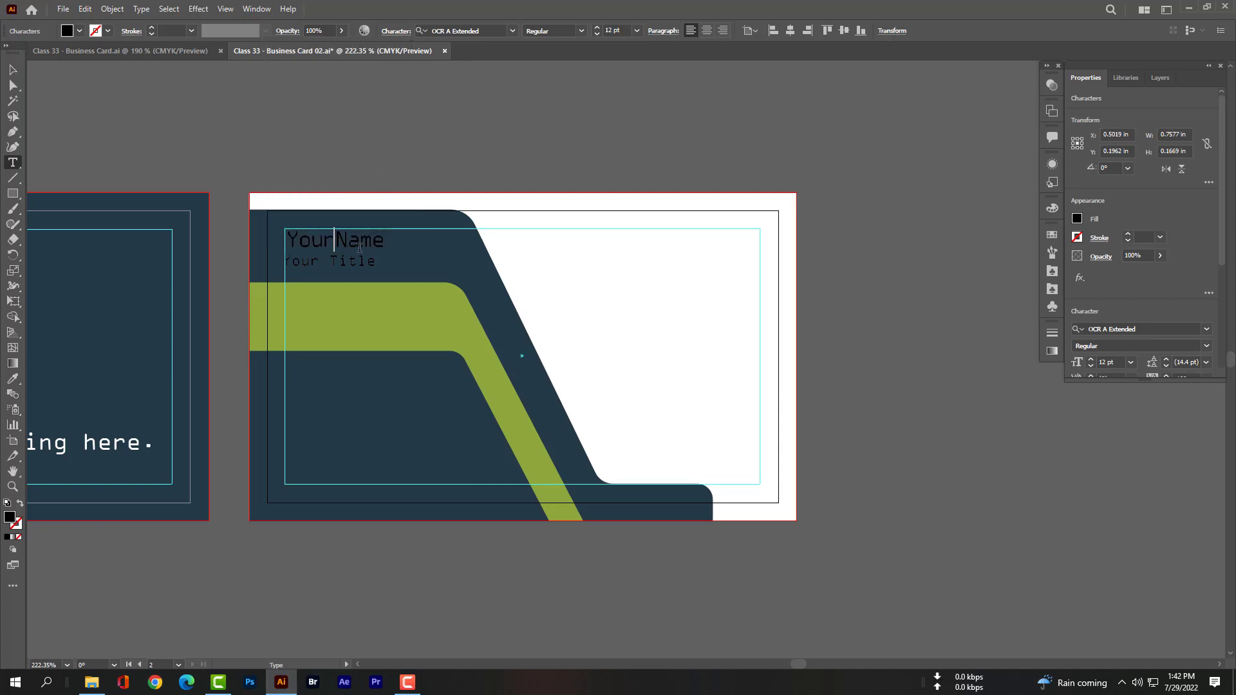
left_click(334, 260)
key("BackSpace")
left_click(13, 68)
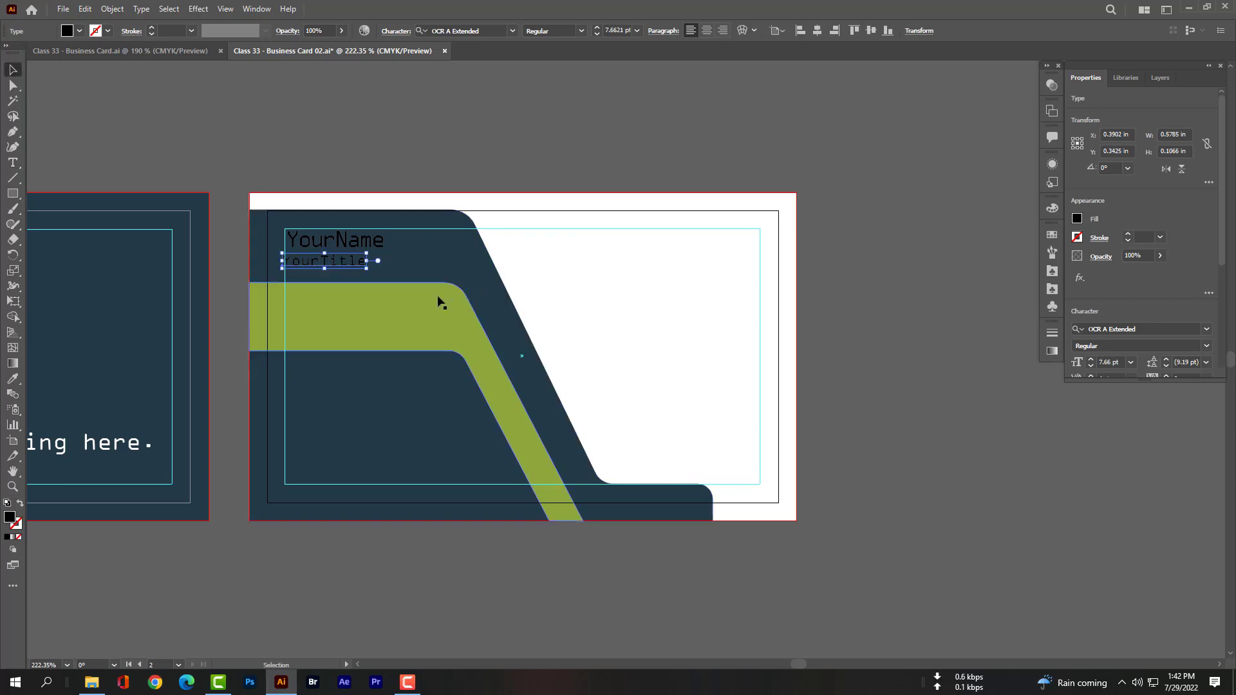
Step: Make the YourName and YourTitle text white
double_click(316, 242)
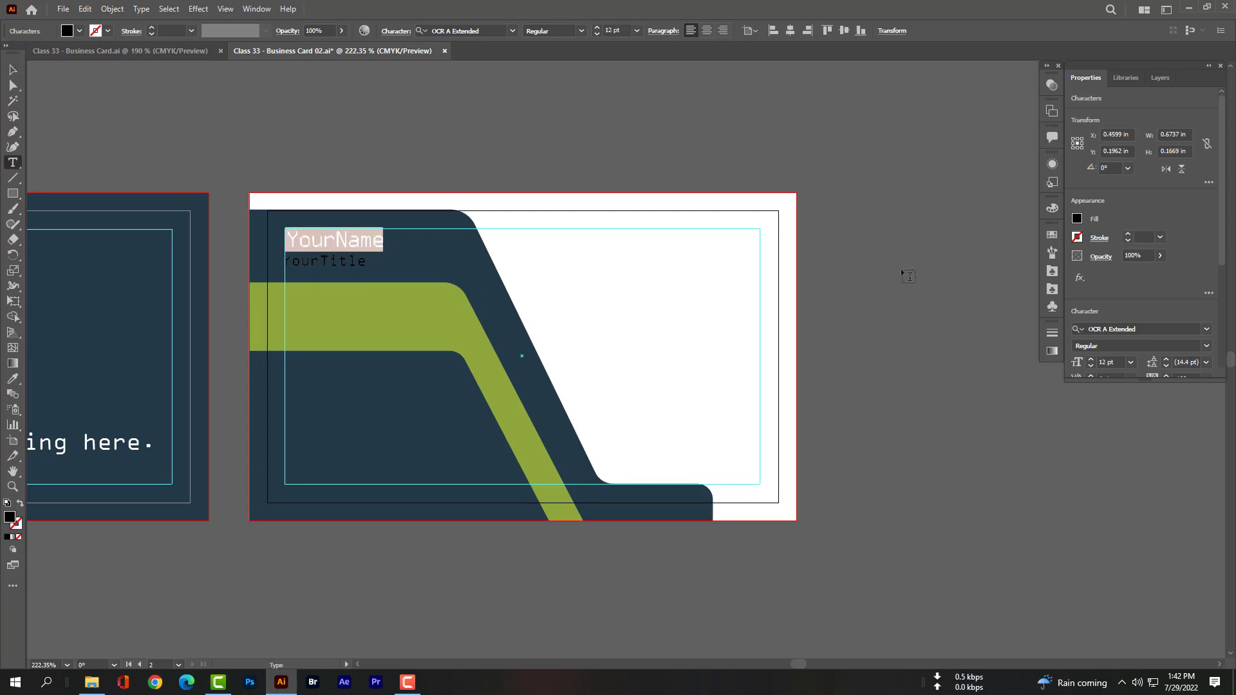
left_click(1076, 219)
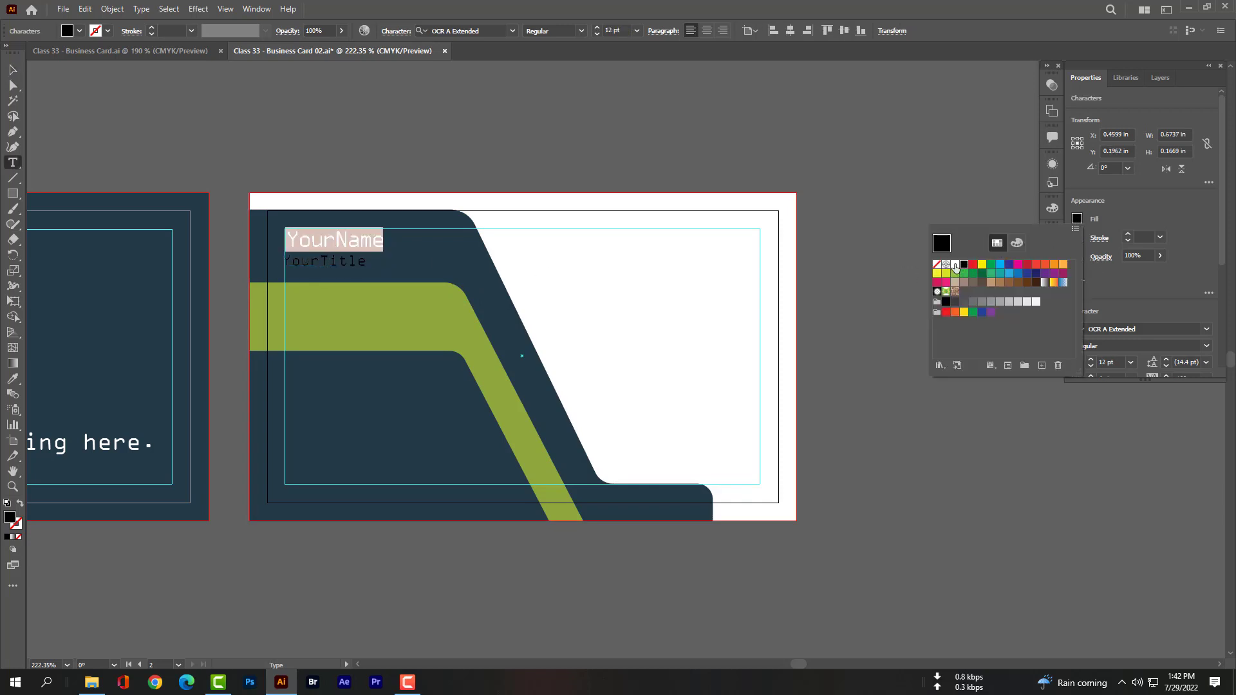
left_click(955, 265)
double_click(324, 262)
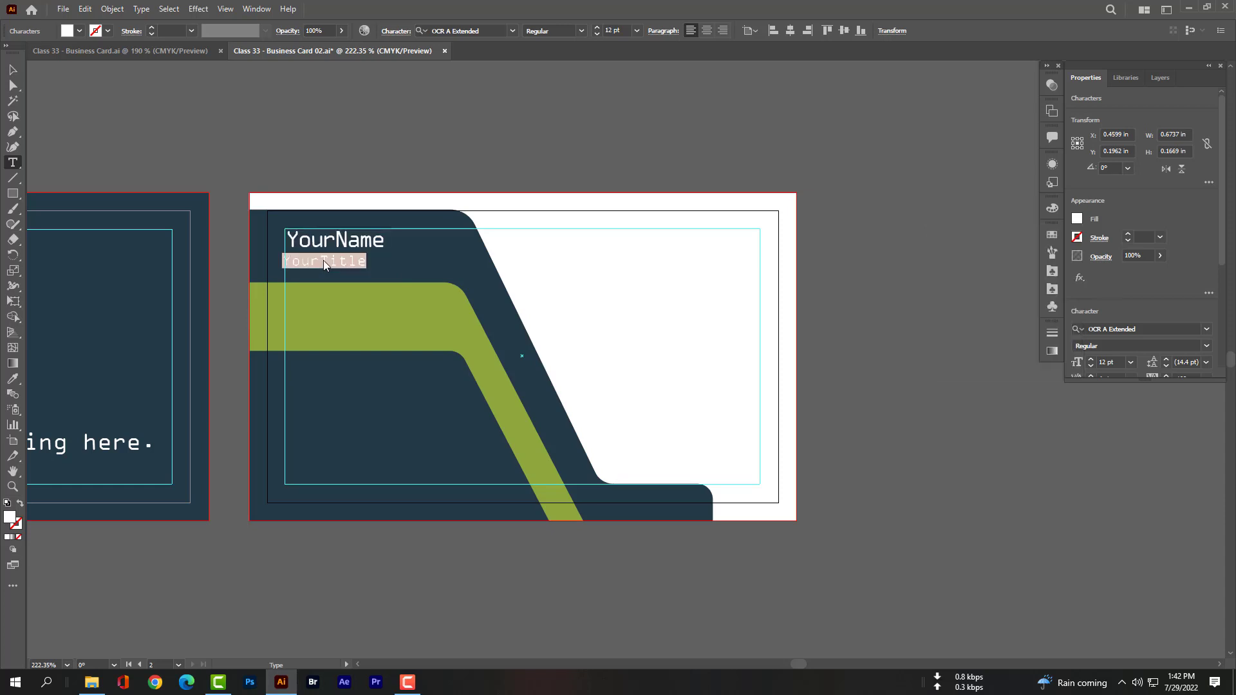
left_click(1077, 219)
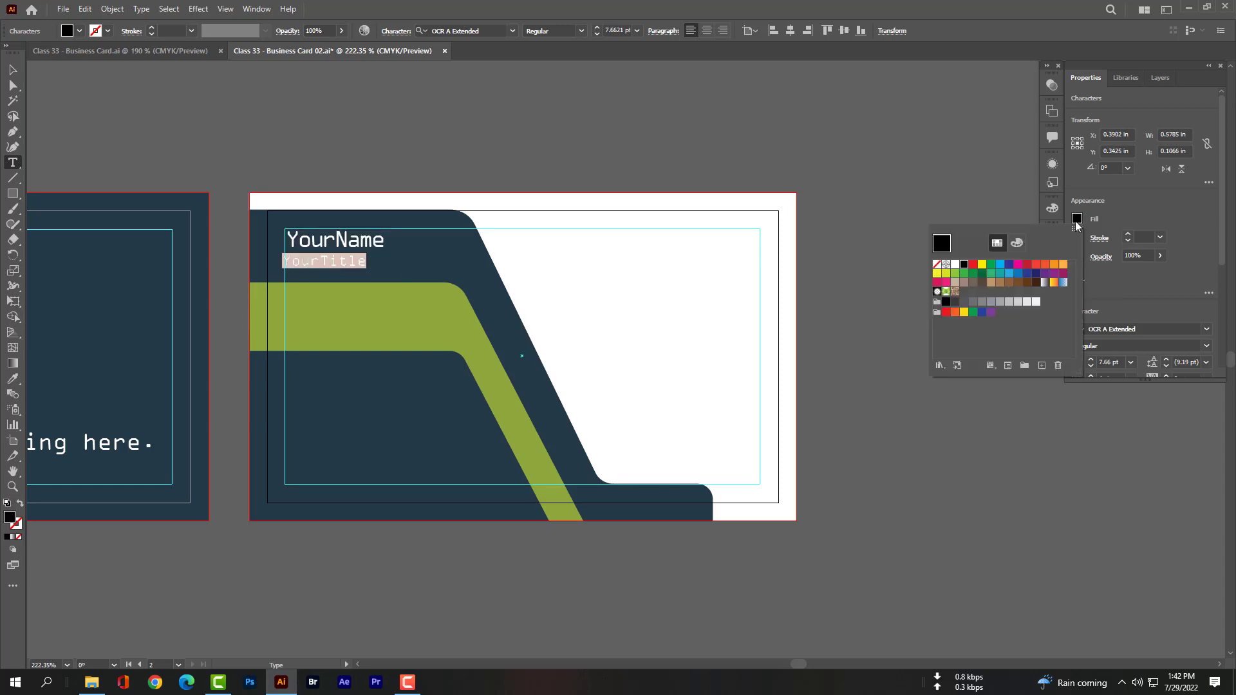
left_click(955, 265)
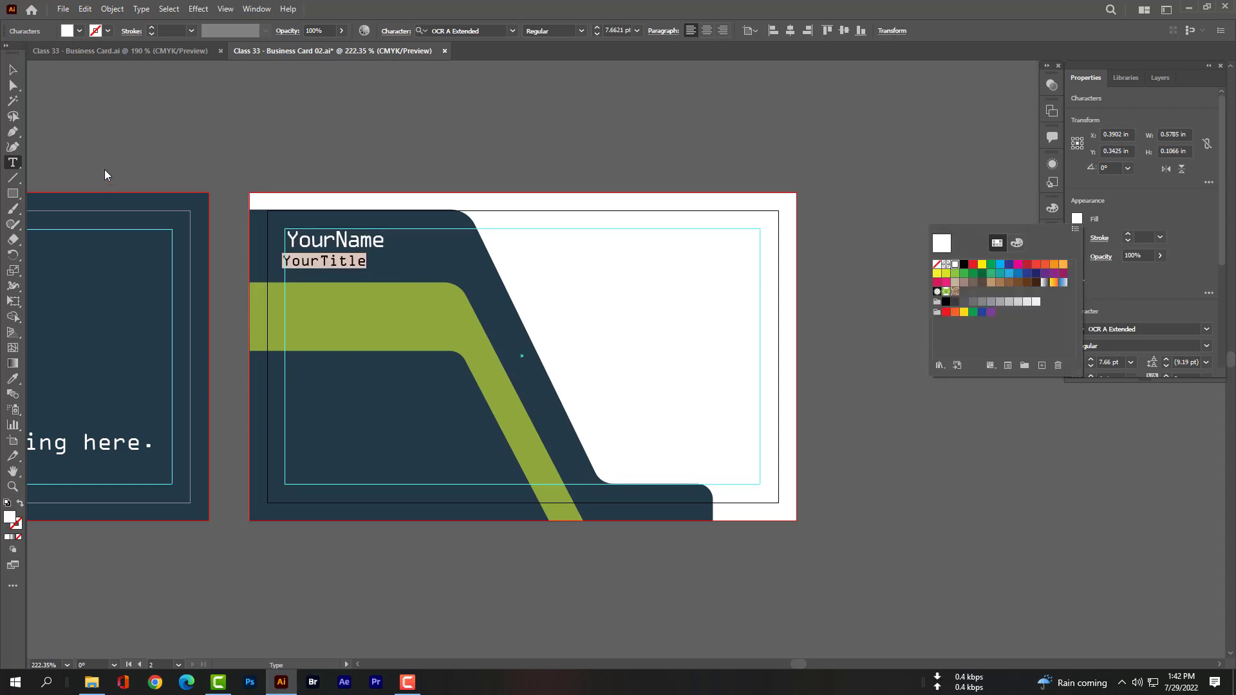
left_click(356, 334)
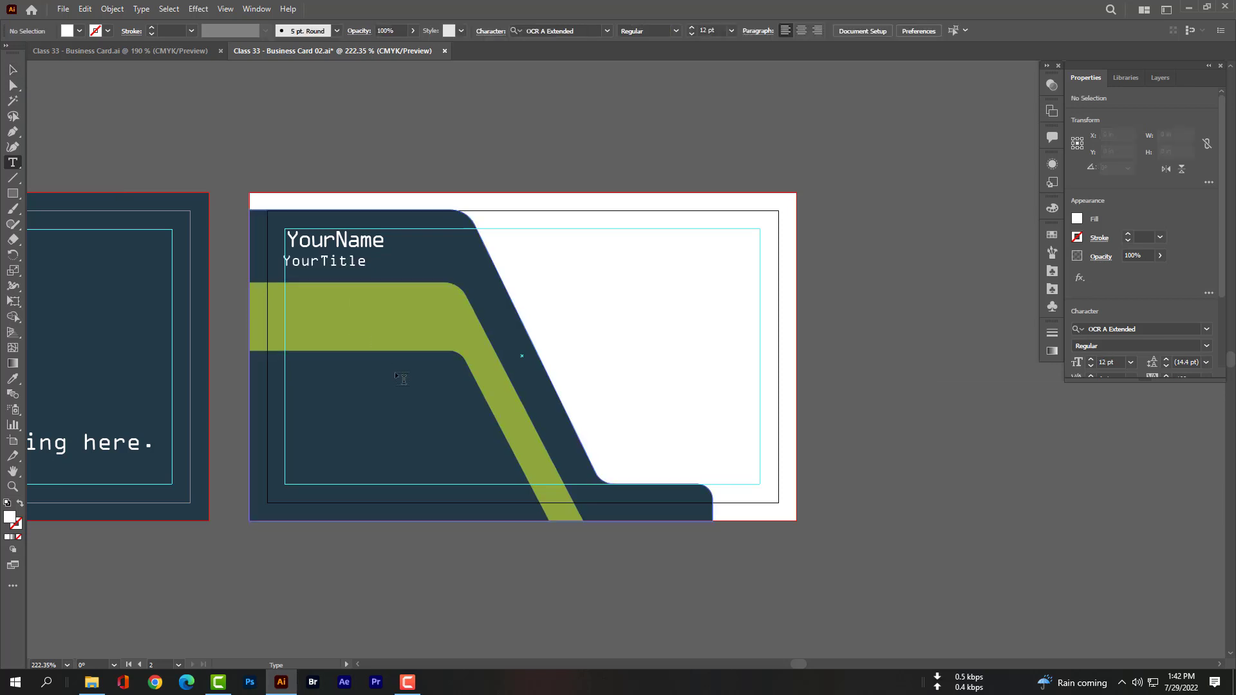
Step: Nudge YourTitle two steps right and one step up beneath YourName
left_click(13, 69)
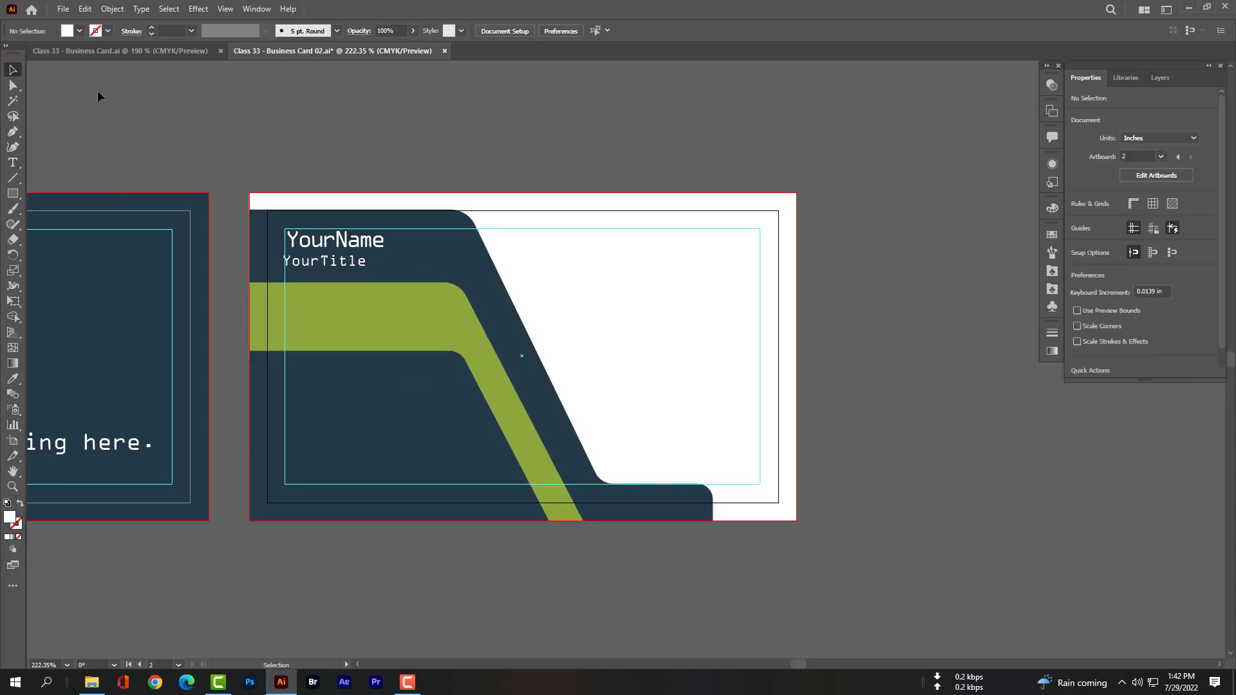
left_click(341, 263)
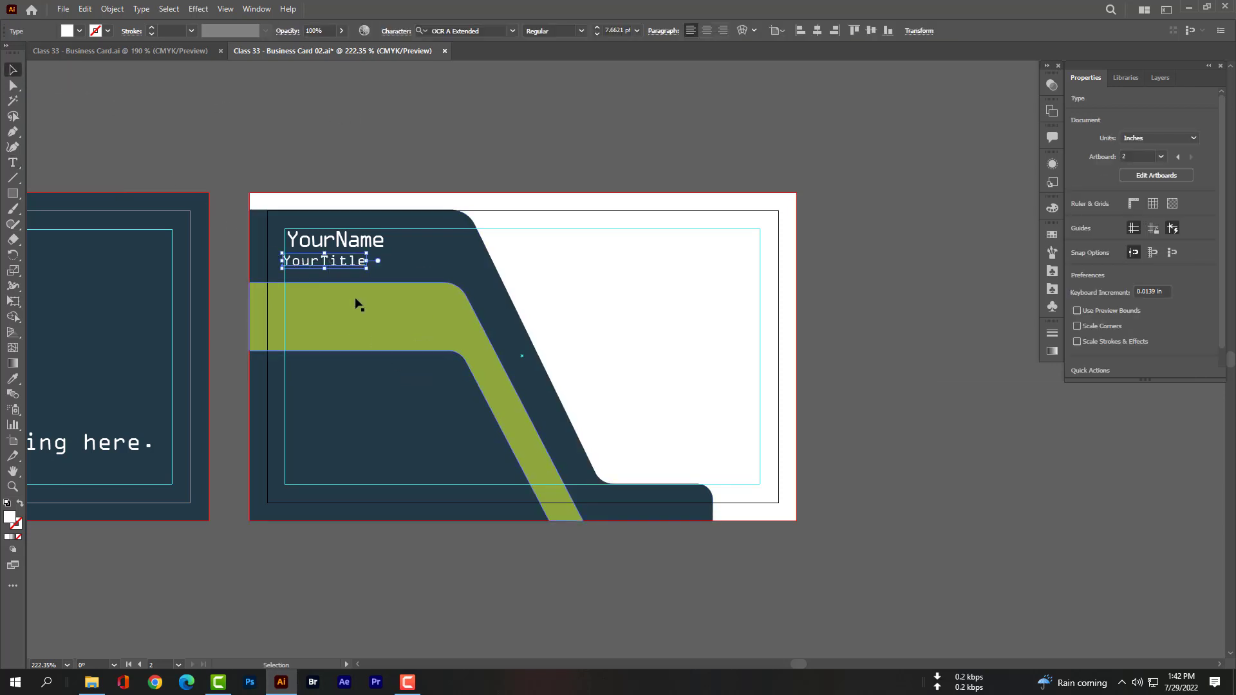
key("Right")
key("Right")
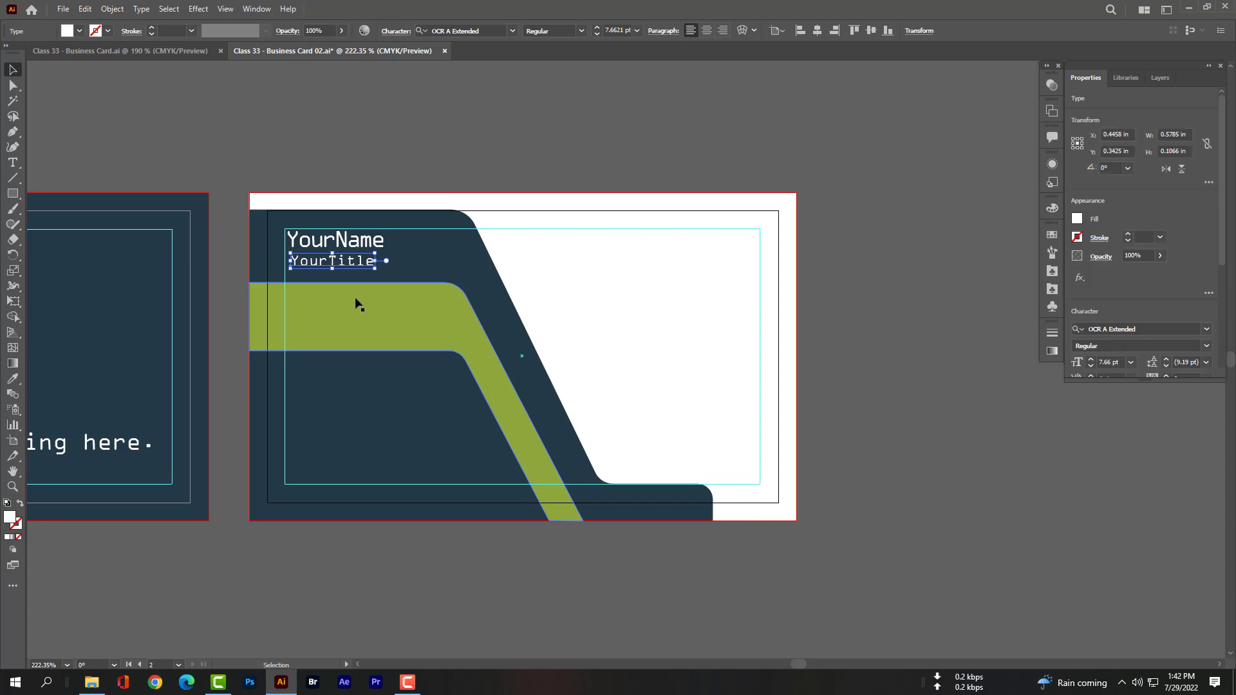
key("Right")
key("Right")
key("Right")
key("Up")
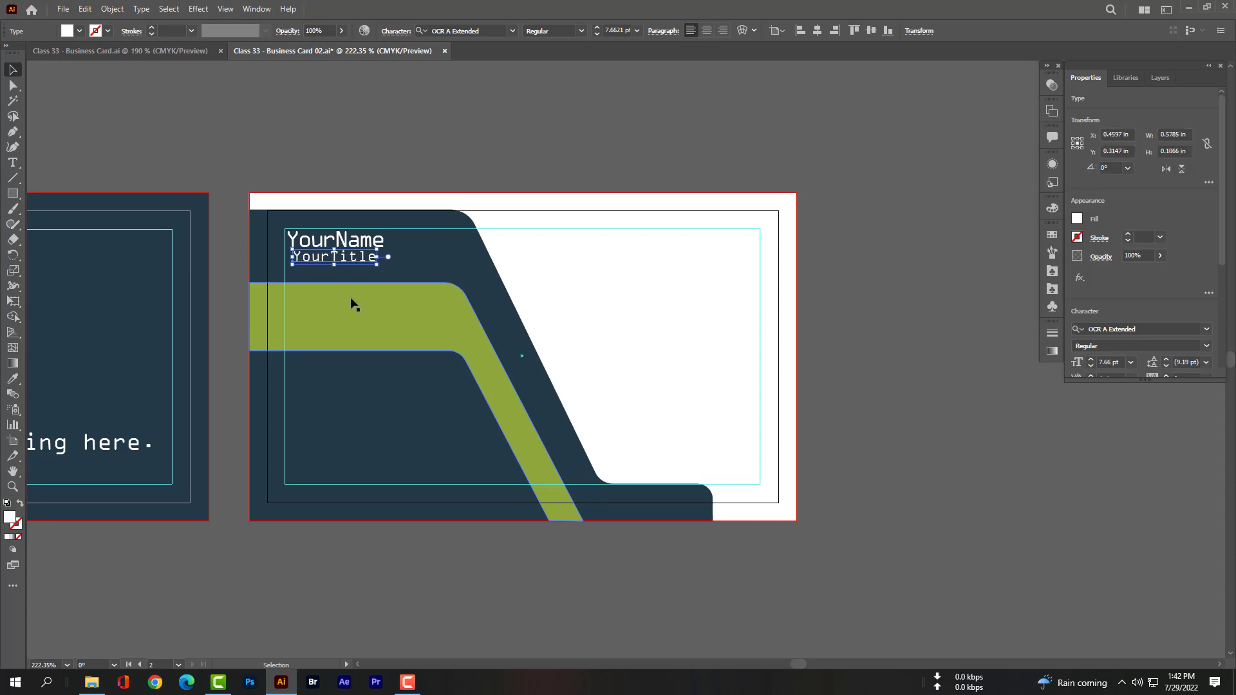
left_click(349, 304)
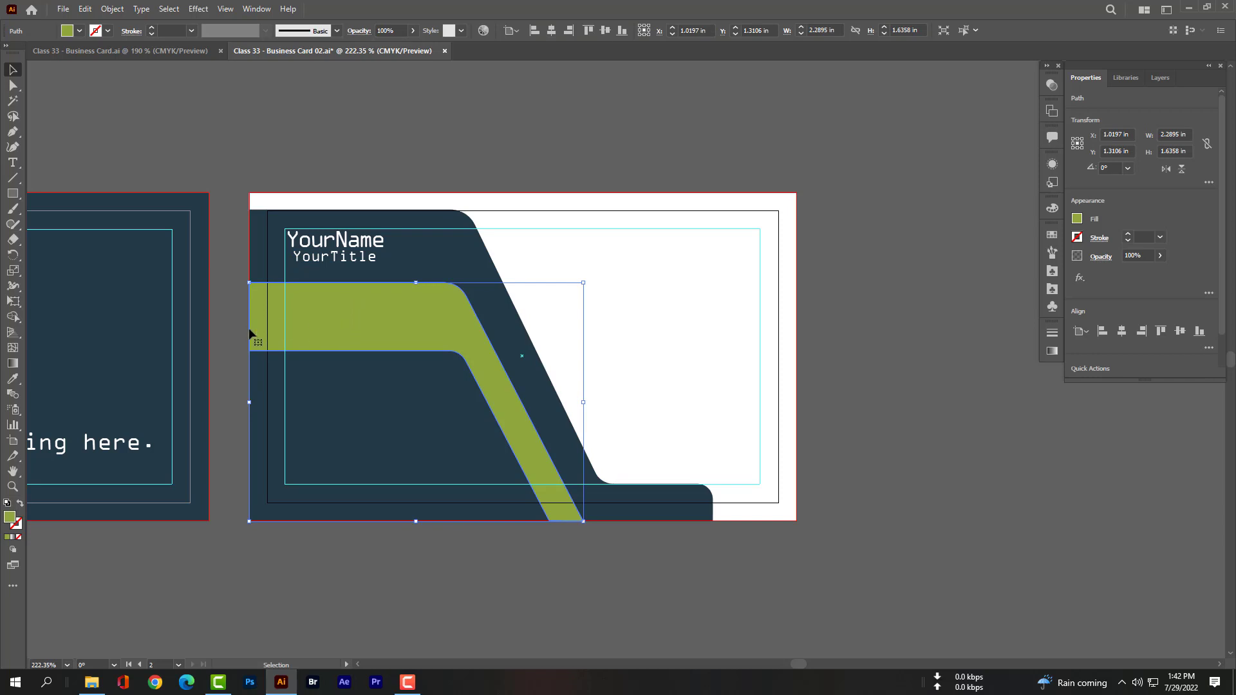
Step: Open the Symbols panel and load the Web Icons symbol library from its menu
left_click(257, 9)
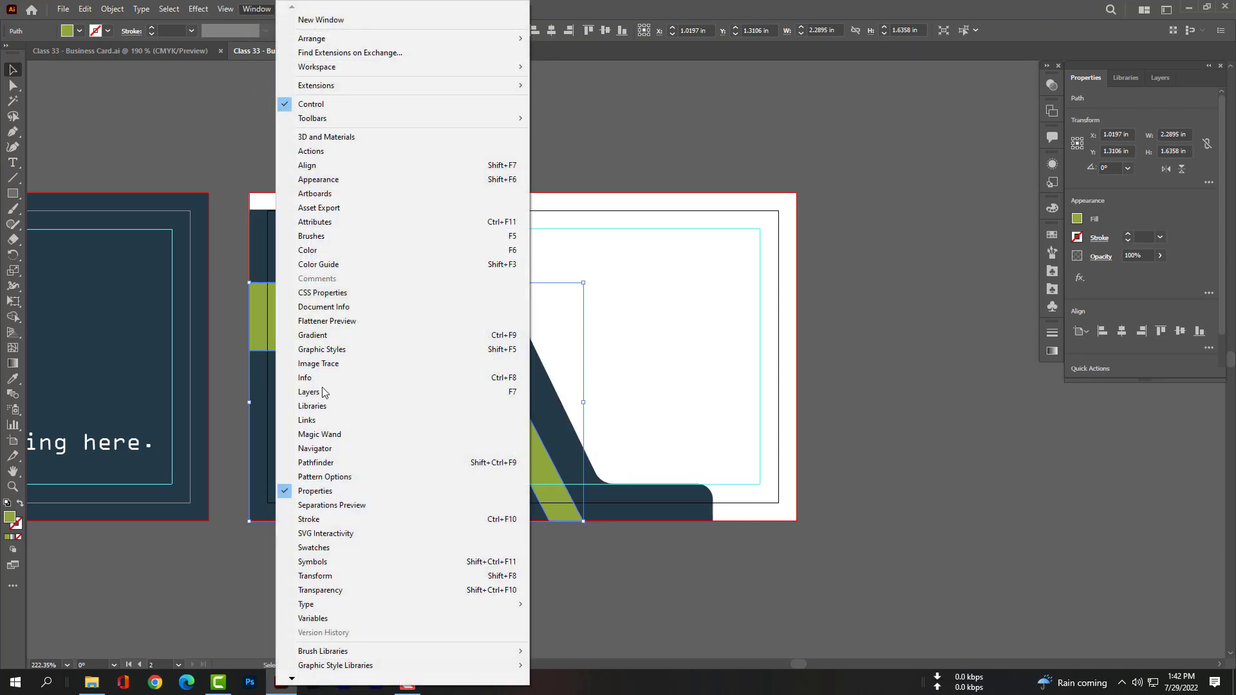
left_click(332, 562)
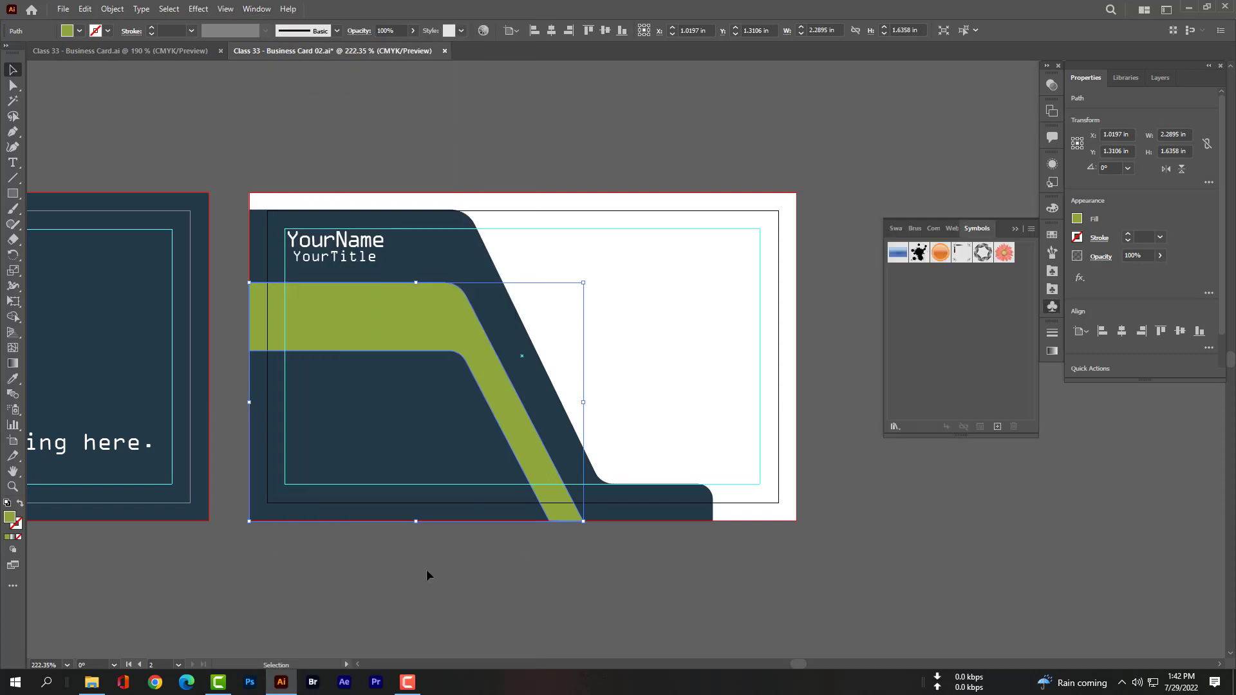
left_click(1031, 229)
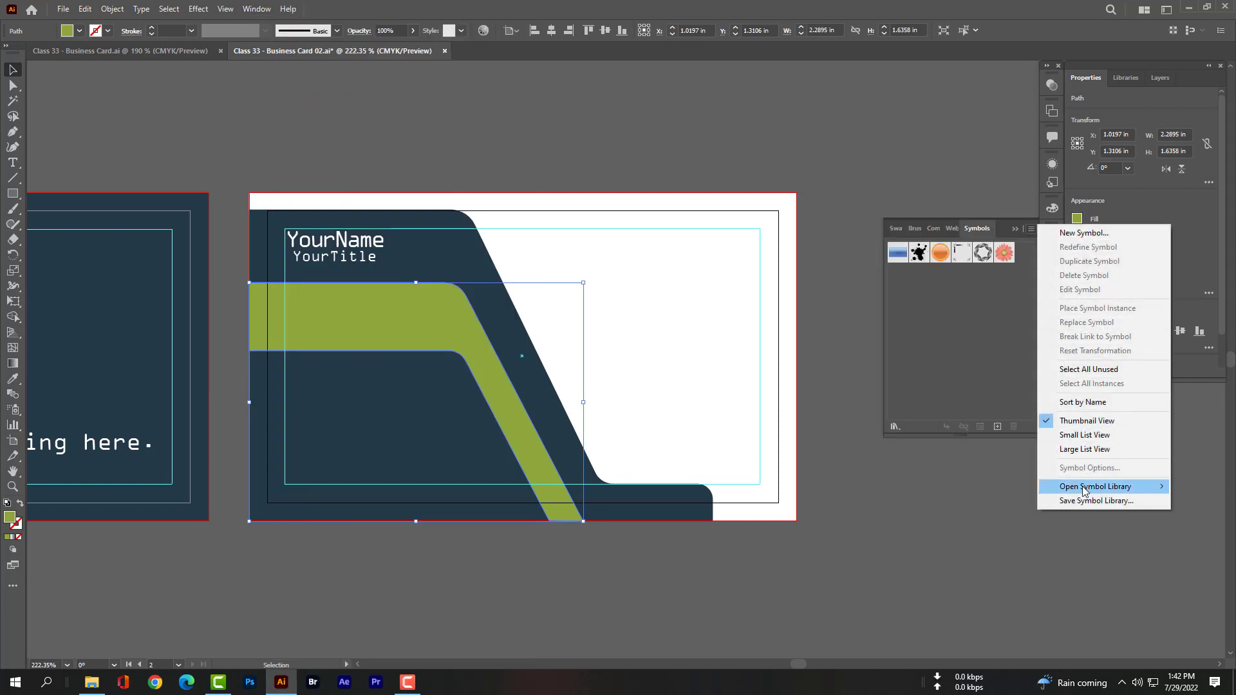
mouse_move(1094, 486)
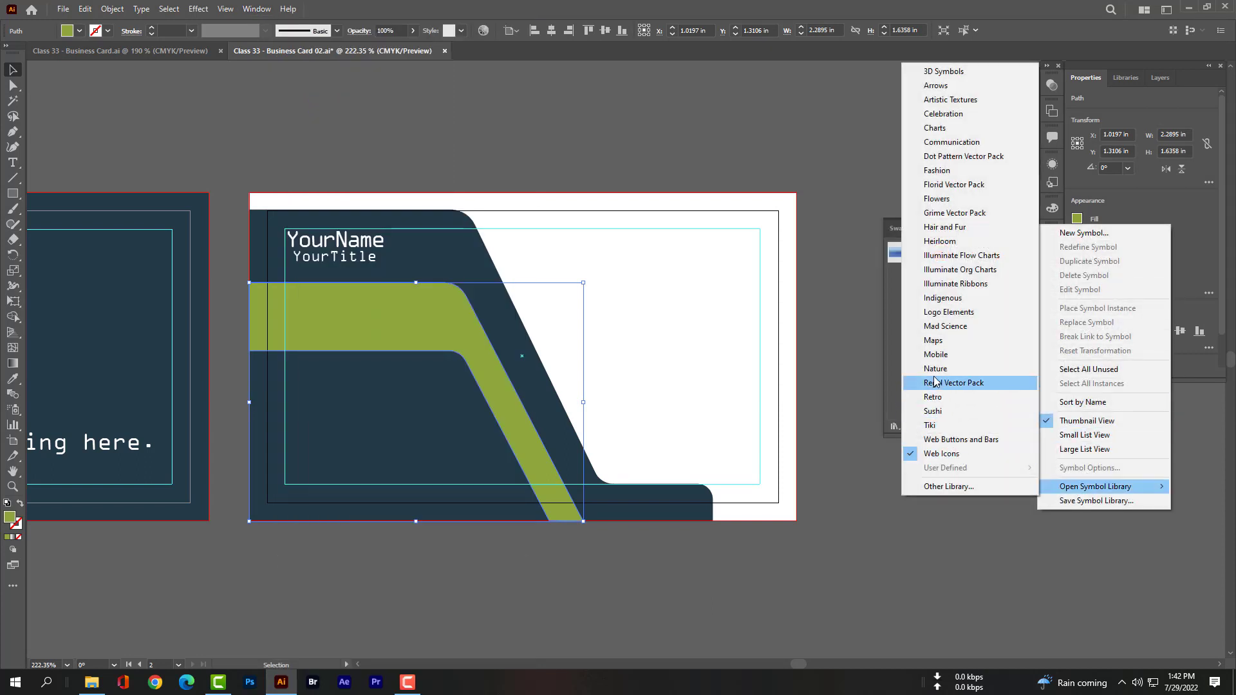
left_click(949, 454)
scroll(945, 372, "up", 1)
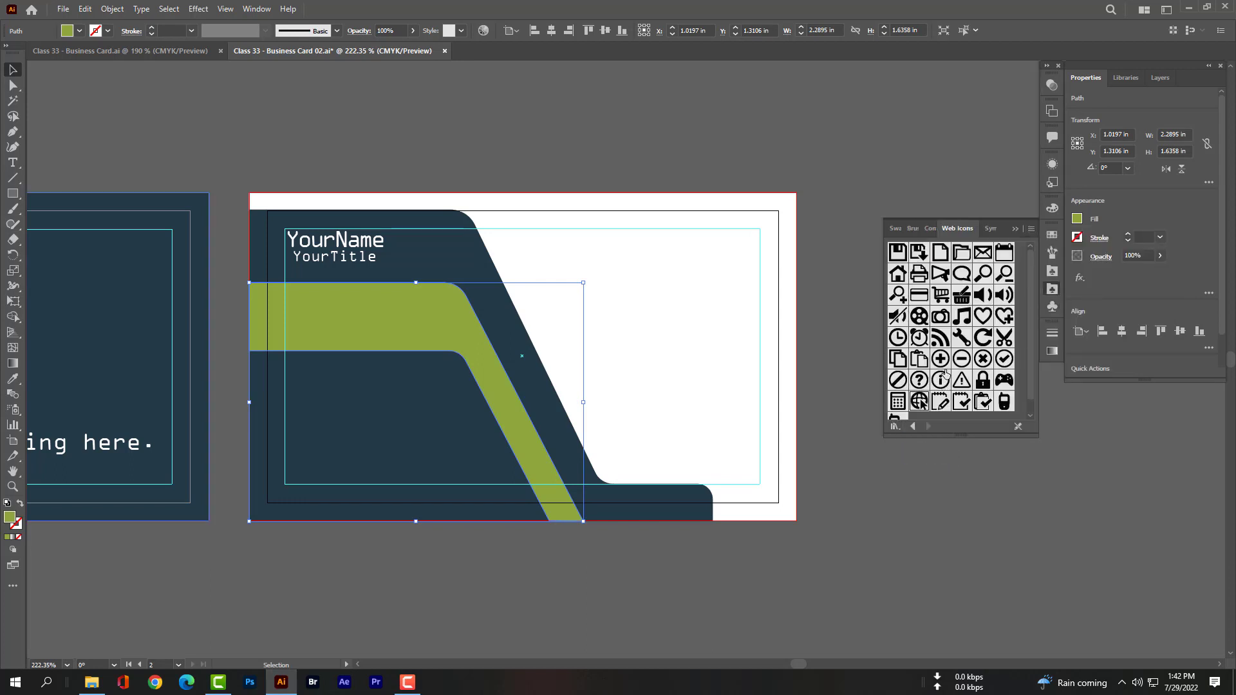
Step: Place the Web Icons home symbol, shrunk small, on the green stripe below YourTitle
left_click(897, 273)
left_click_drag(900, 273, 353, 315)
left_click(874, 309)
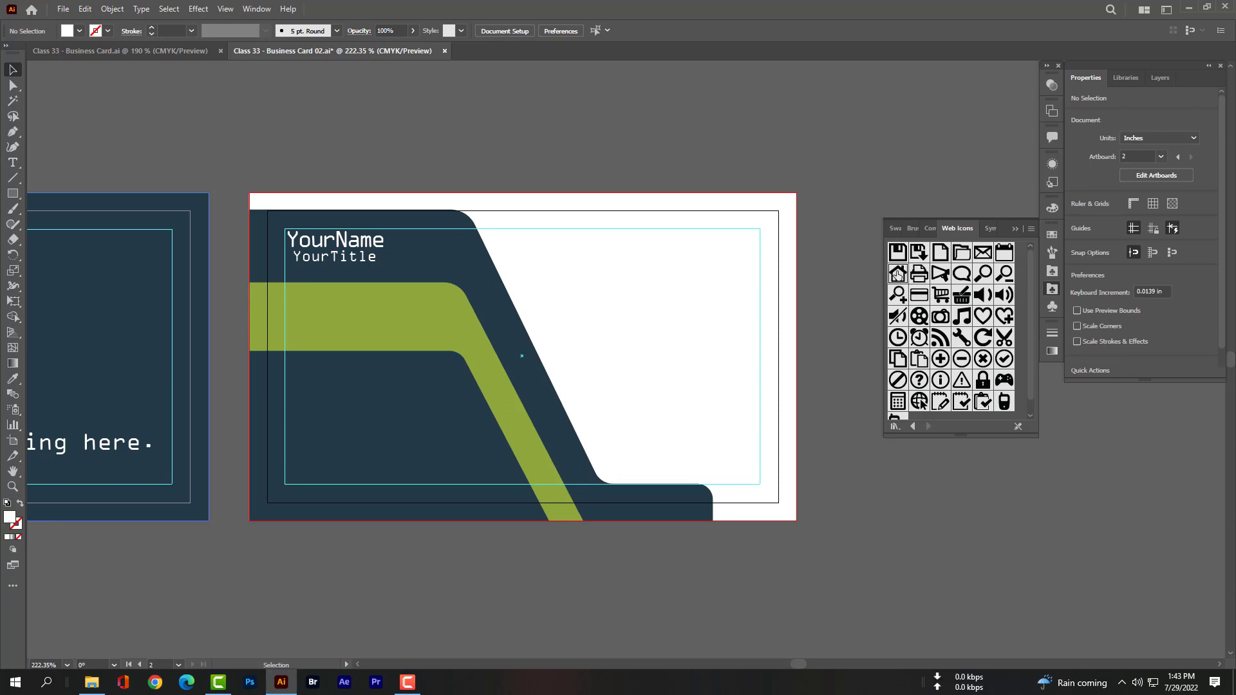
mouse_move(900, 276)
left_mouse_down()
mouse_move(283, 325)
mouse_move(291, 304)
mouse_move(410, 321)
left_mouse_up()
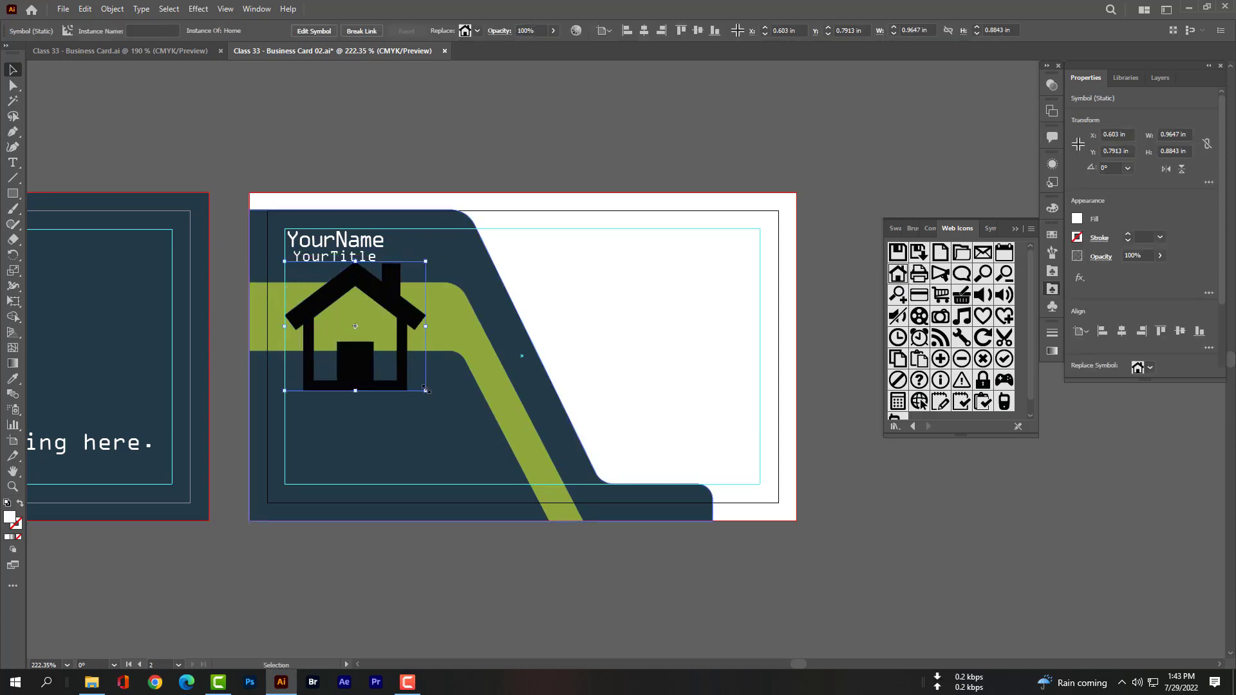
left_click_drag(425, 389, 319, 287)
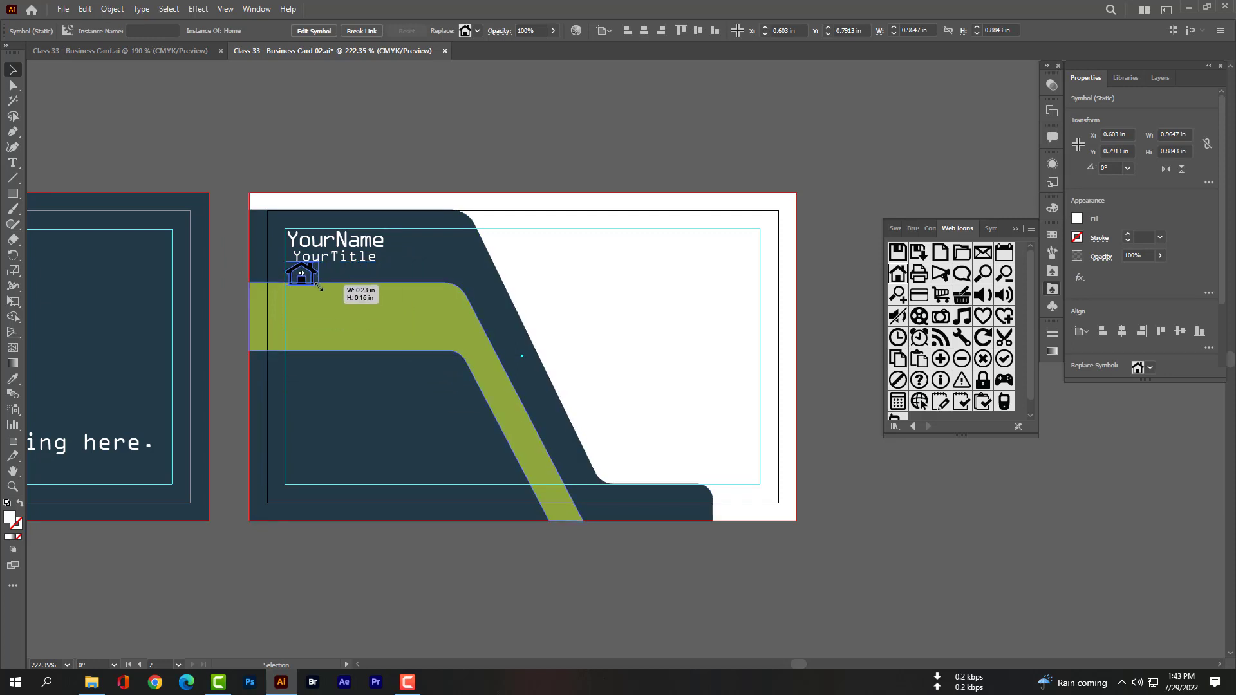
left_click_drag(301, 274, 306, 307)
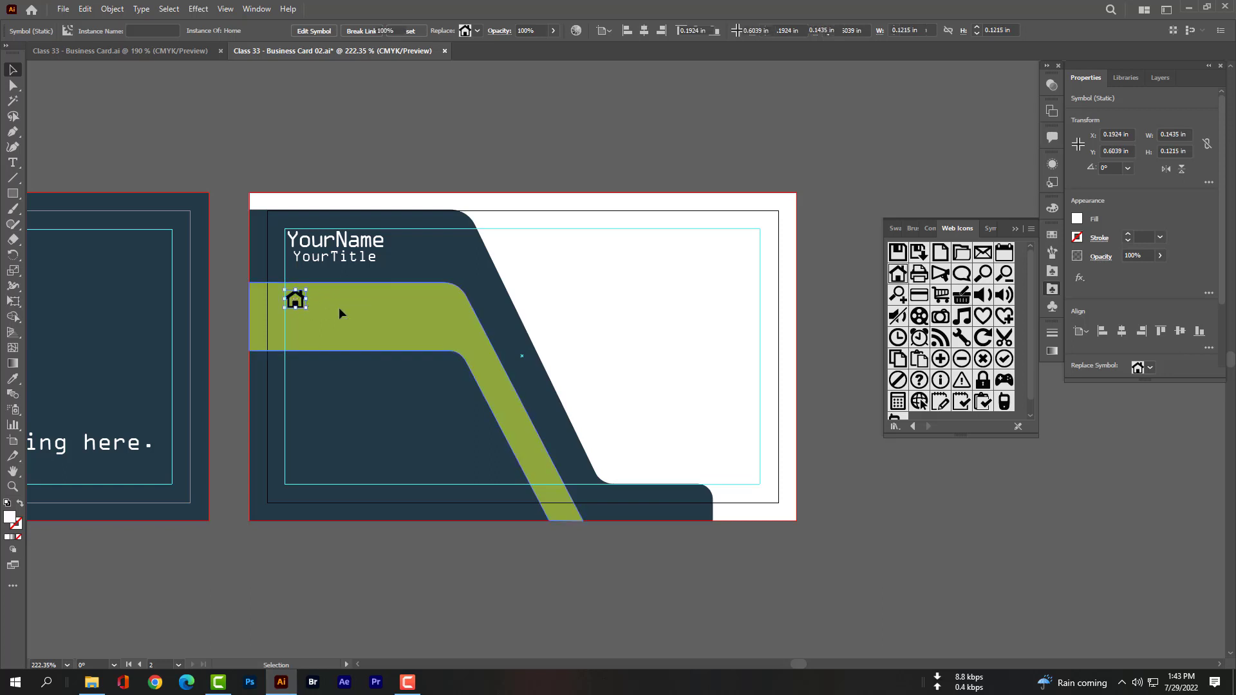
left_click(338, 307)
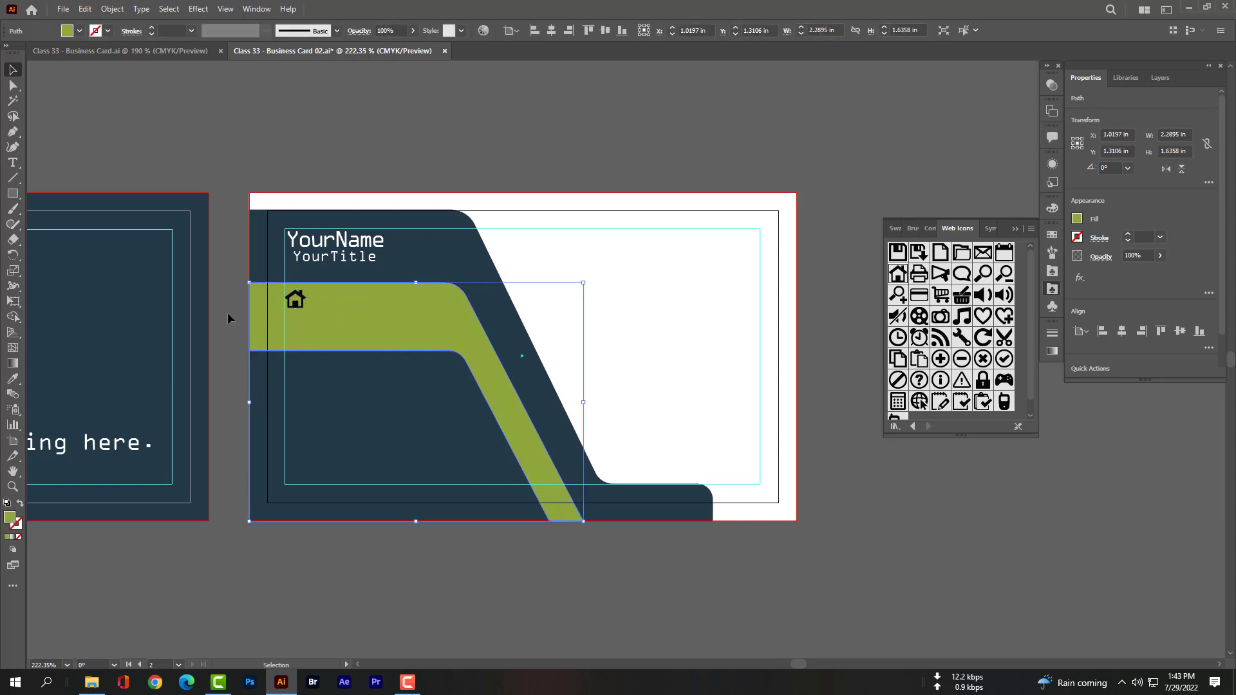
Step: Type 'Your Address' and move it beside the house icon
left_click(12, 162)
left_click(329, 303)
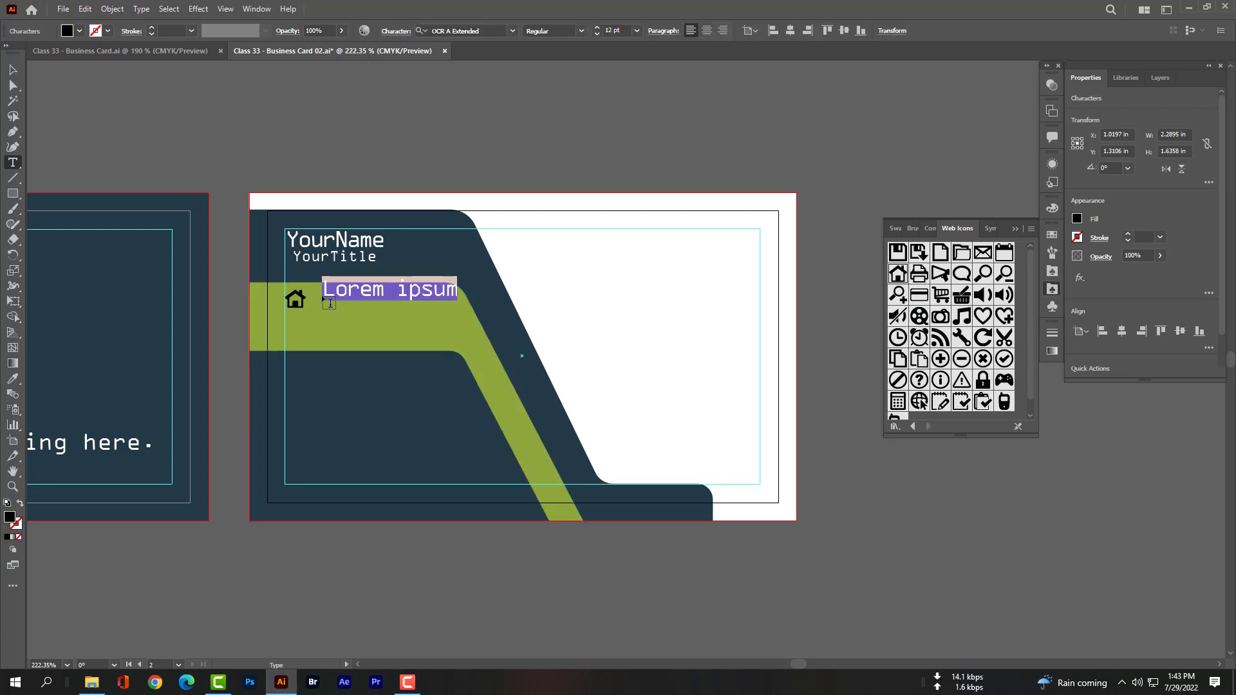
type("Y")
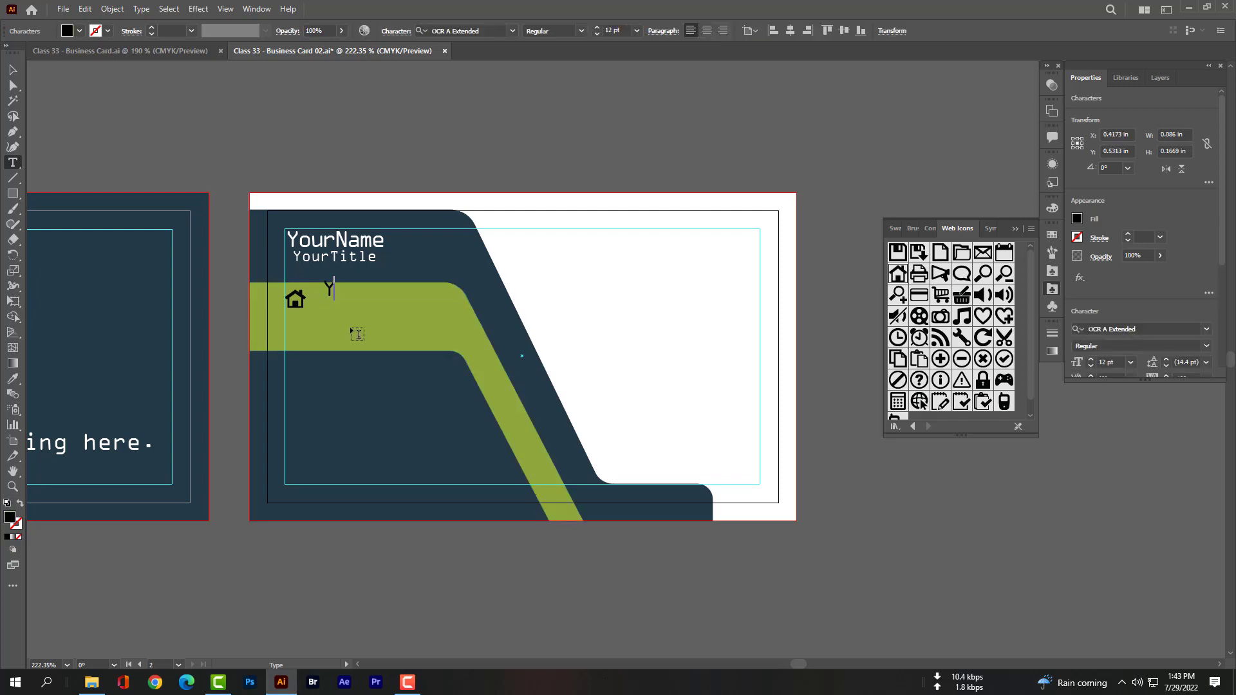
type("our A")
type("ddress")
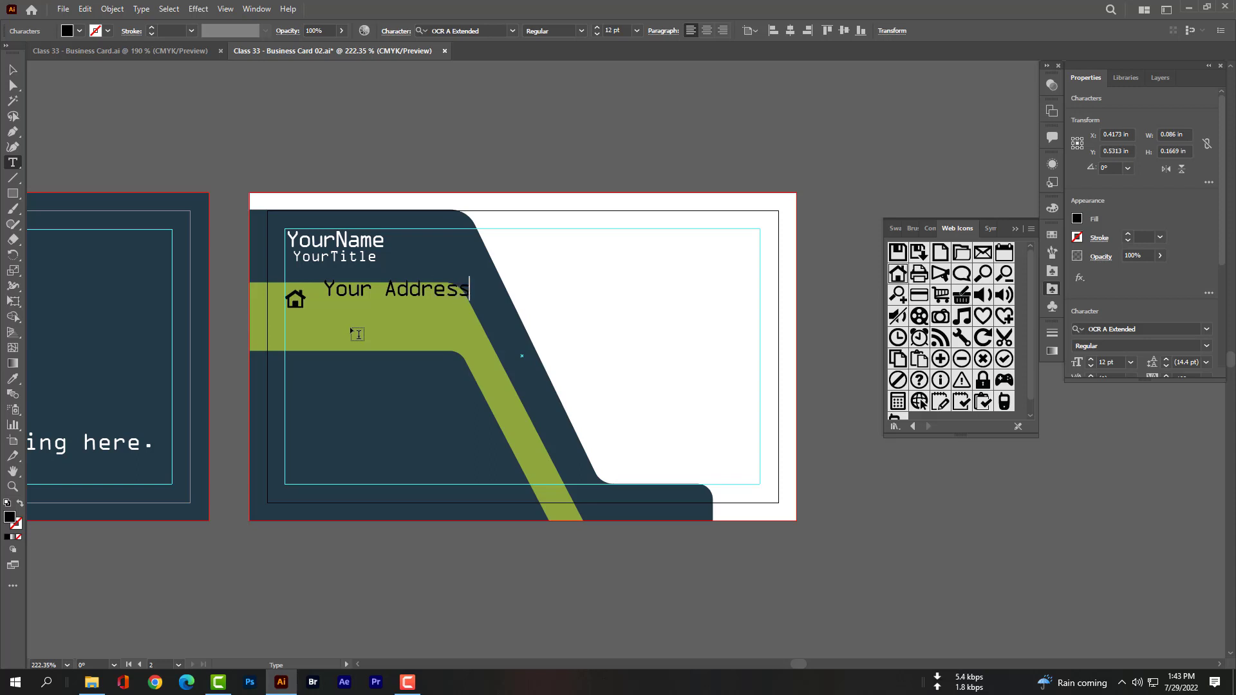
left_click(13, 69)
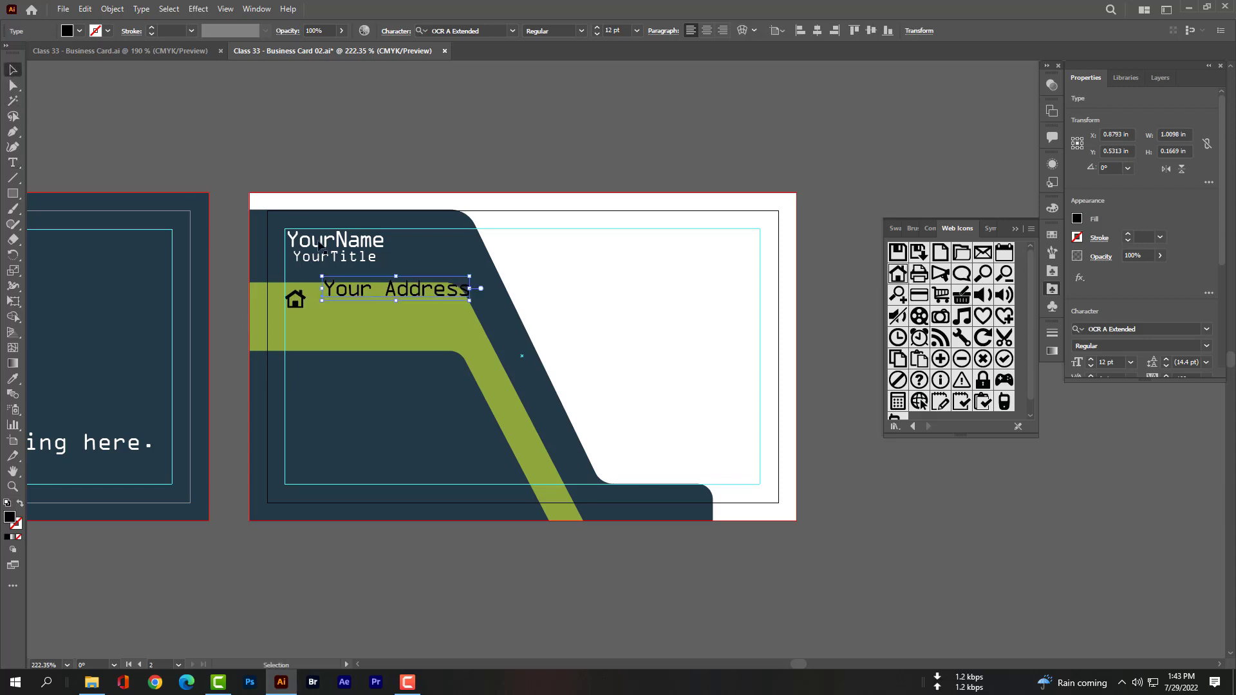
left_click_drag(390, 294, 382, 304)
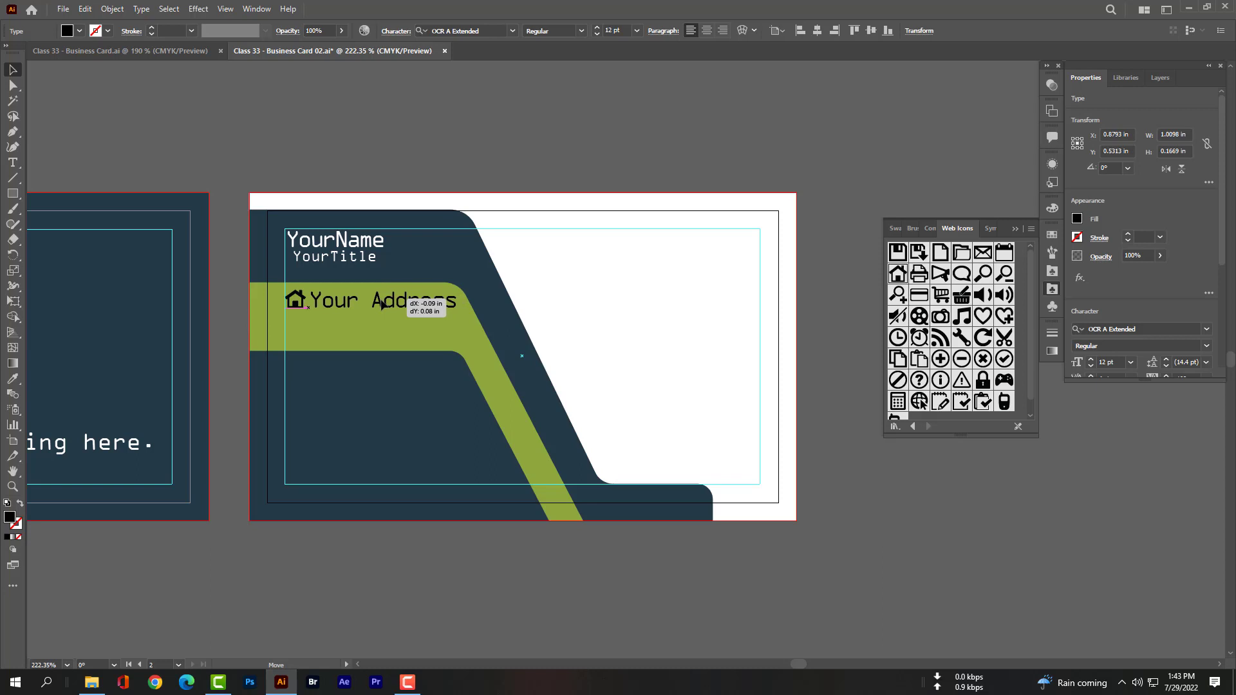
Step: Try out fonts for the Your Address text, ending on a script typeface
double_click(382, 304)
key("ctrl+a")
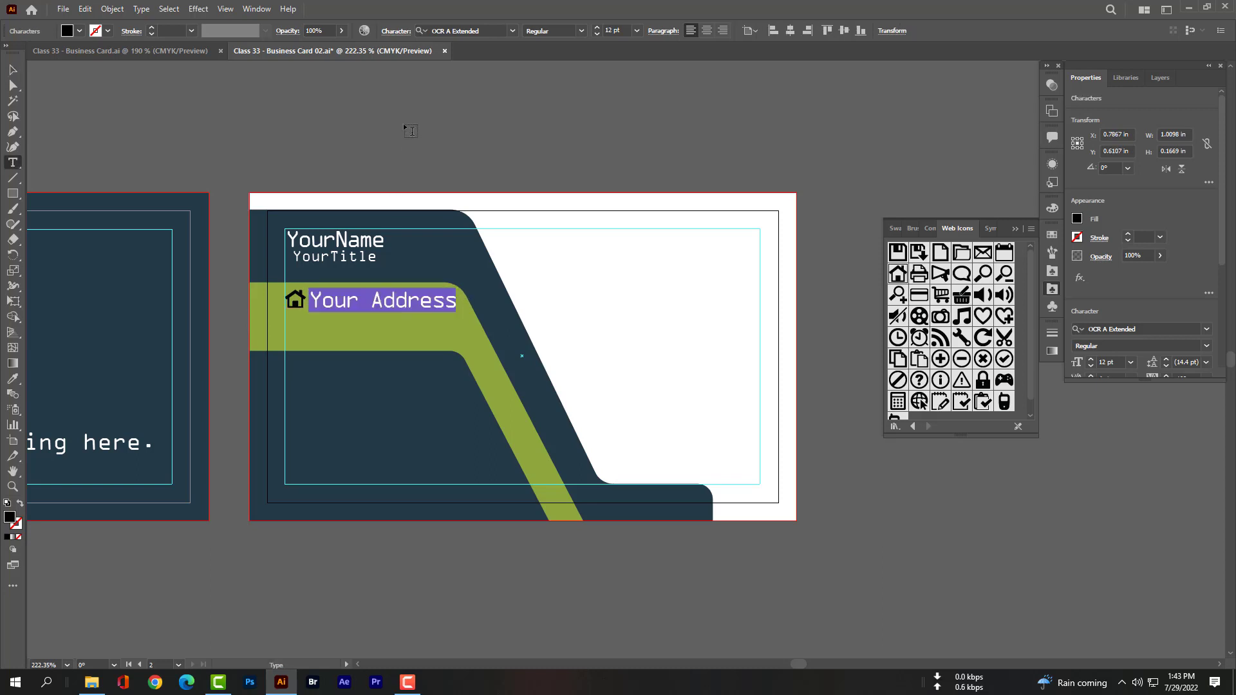
left_click(455, 31)
key("Down")
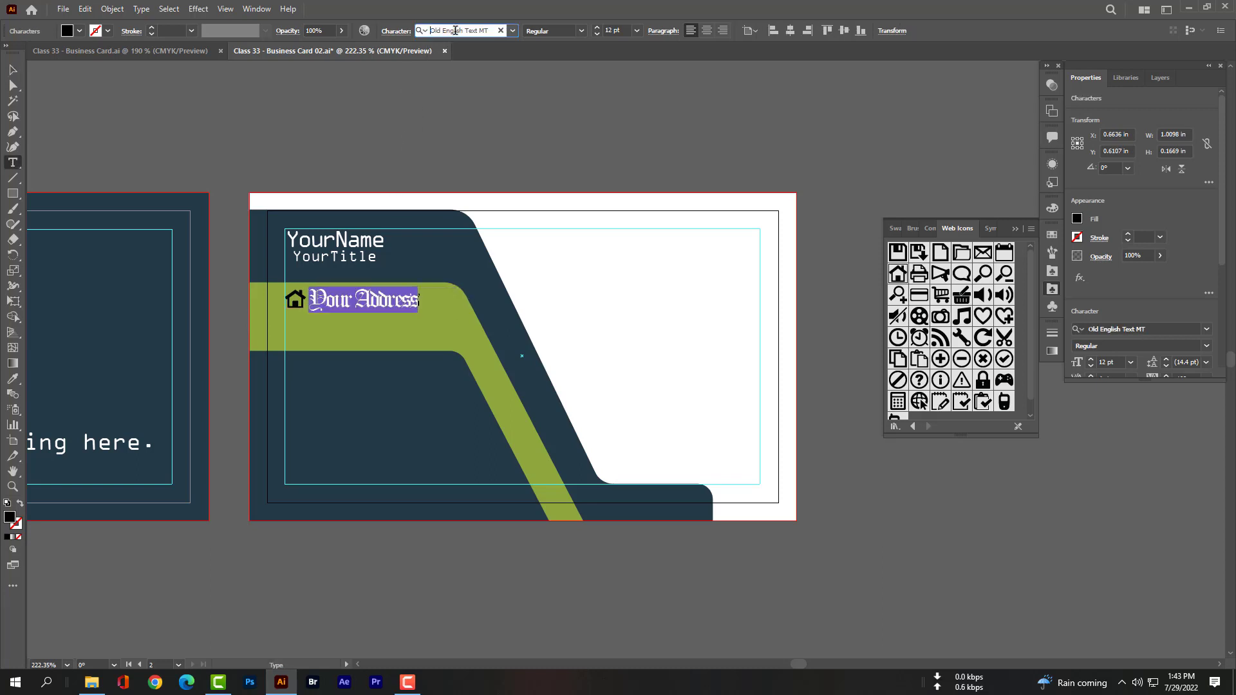
key("Down")
key("Down")
key("Down")
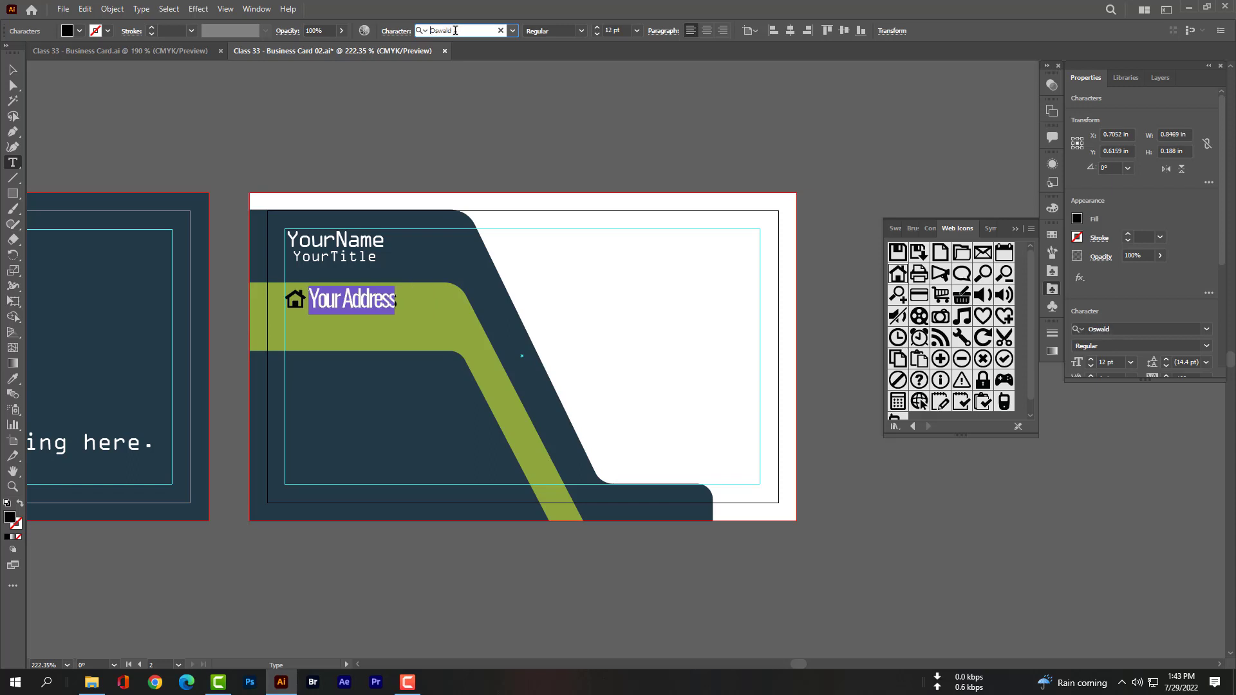
key("Down")
key("Down")
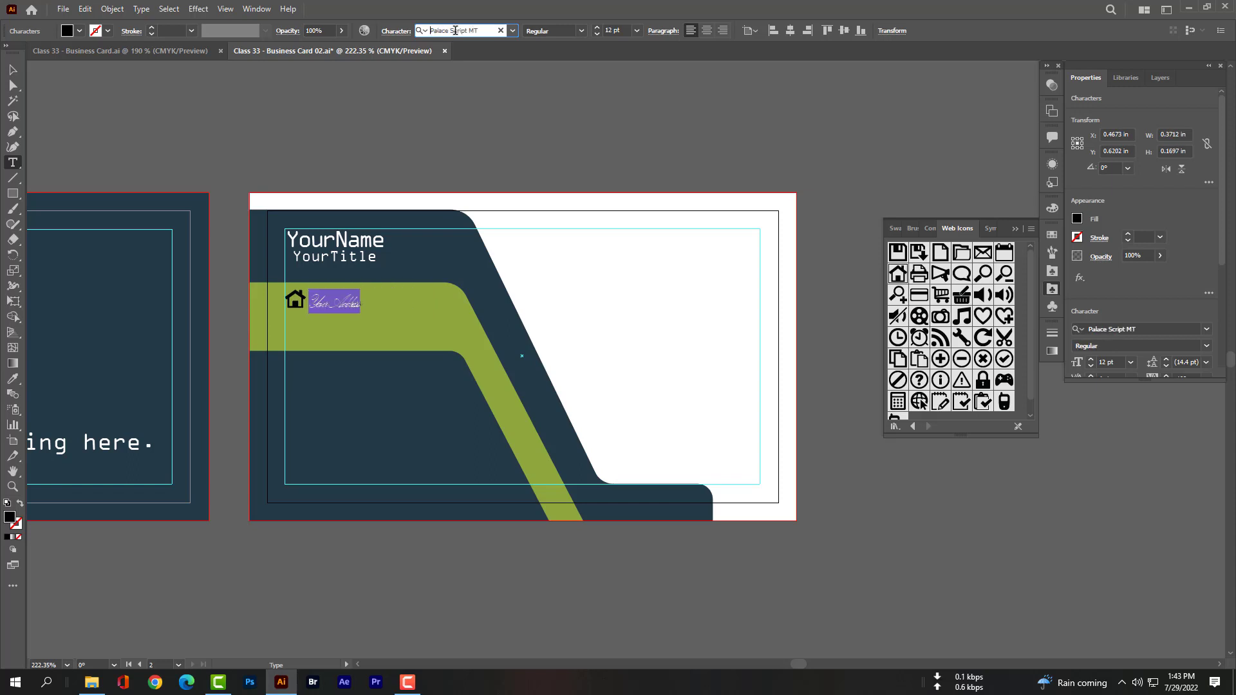
key("Down")
Step: Shrink the address text and duplicate it into a second line below
left_click(13, 69)
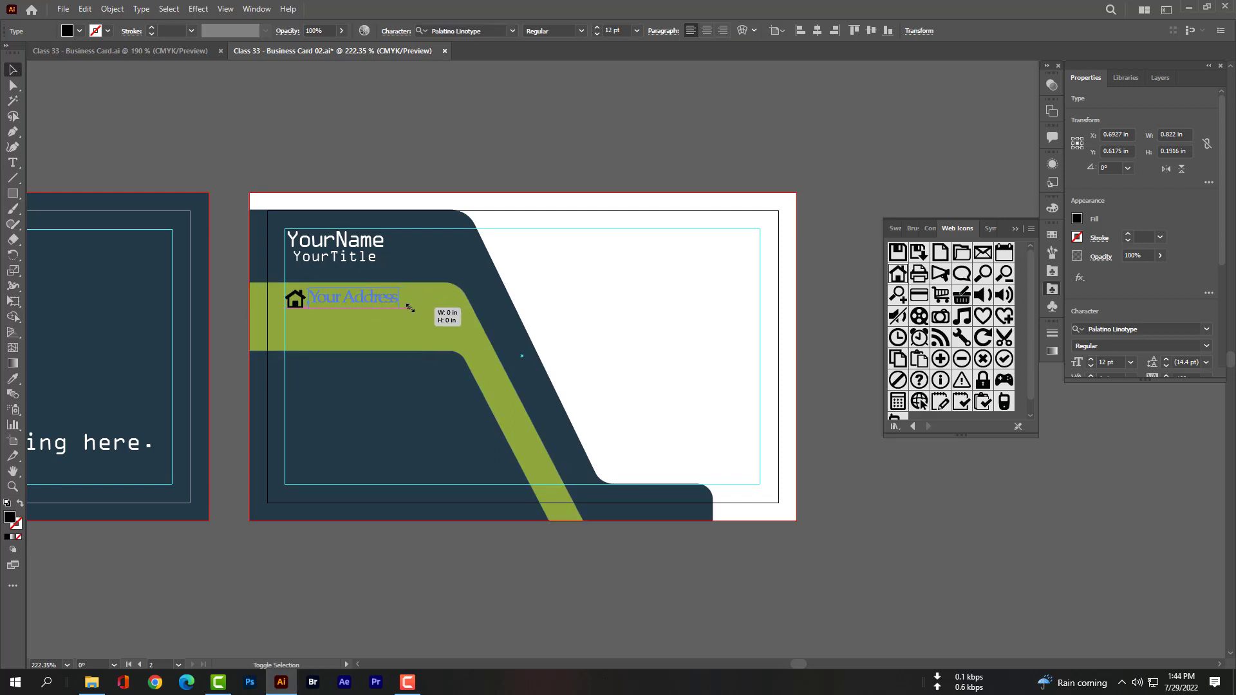
left_click_drag(429, 314, 374, 301)
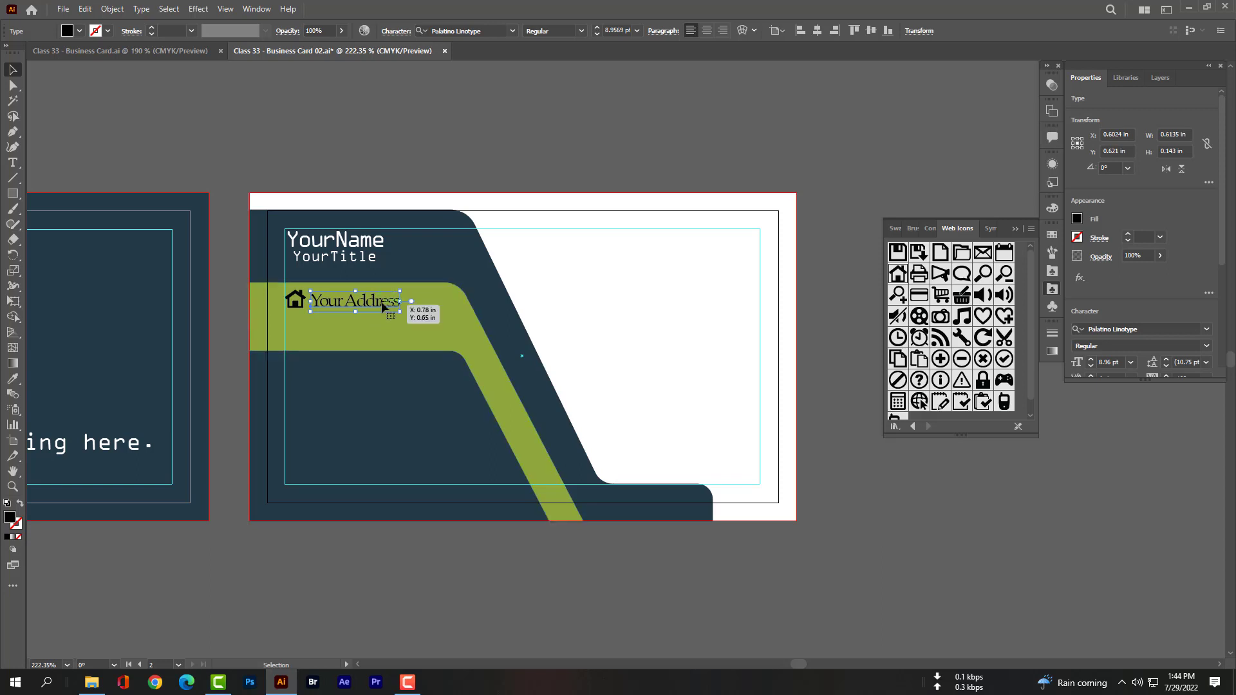
left_click_drag(373, 300, 381, 325)
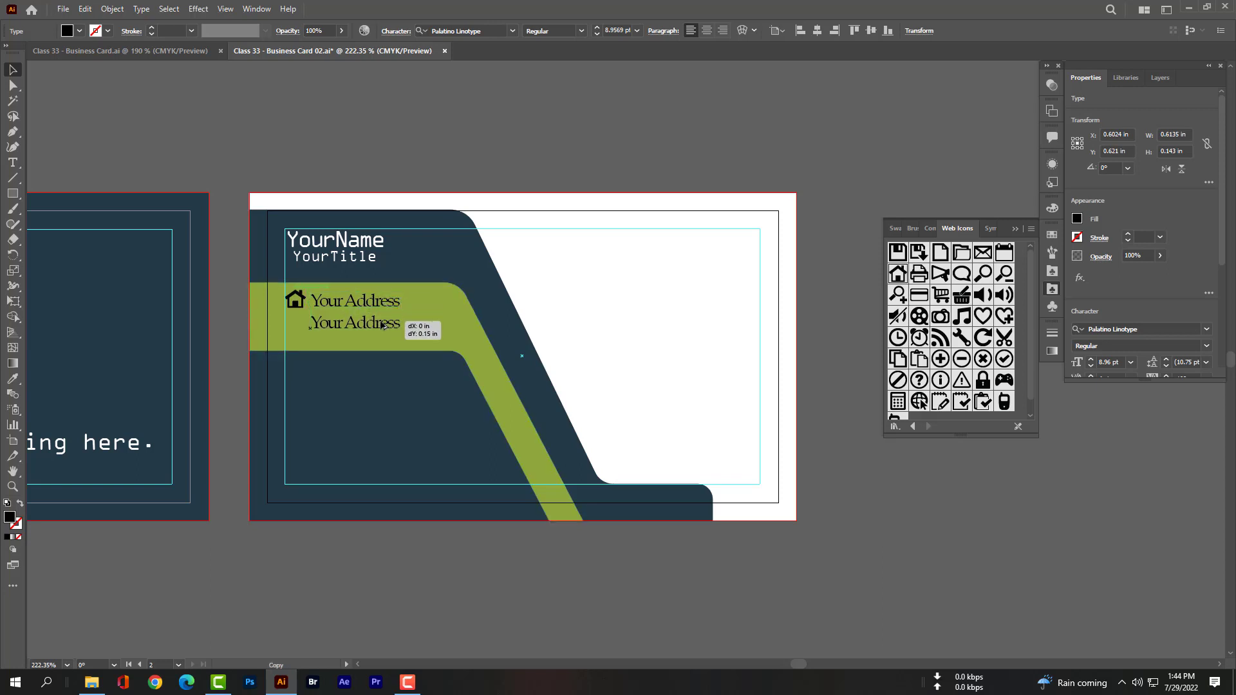
left_click_drag(381, 325, 387, 328)
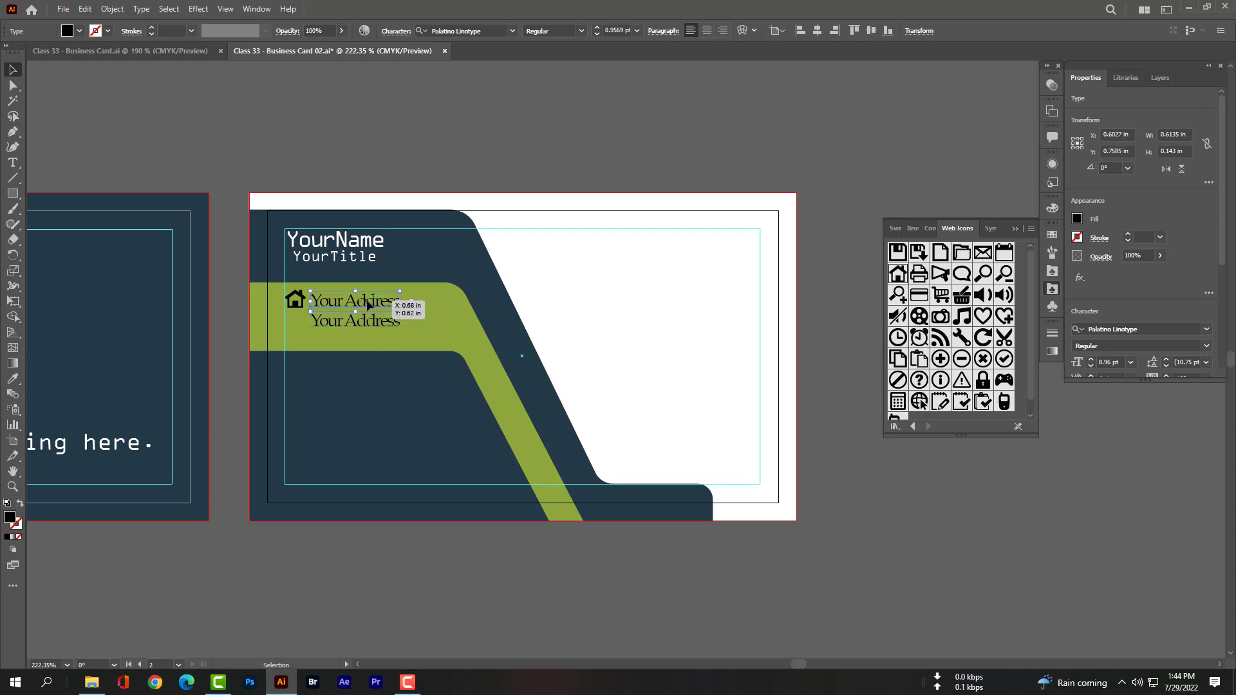
left_click_drag(369, 305, 371, 307)
Step: Set both address lines' fill to white
left_click(1077, 219)
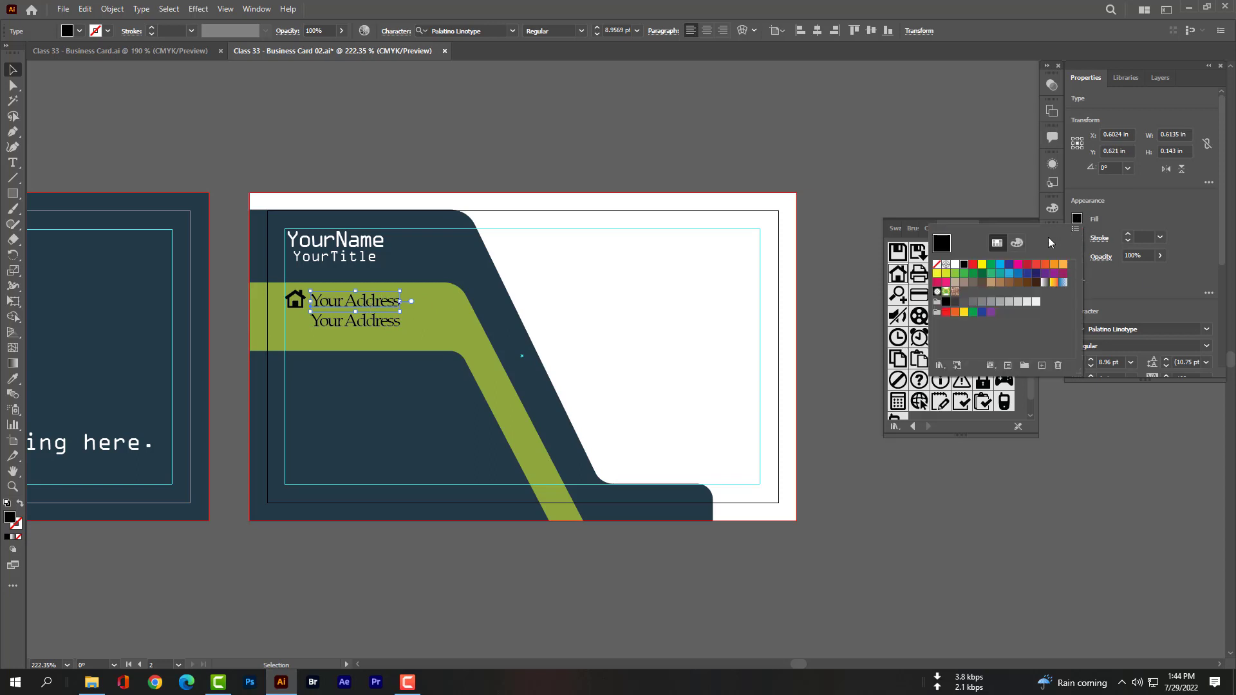
left_click(963, 266)
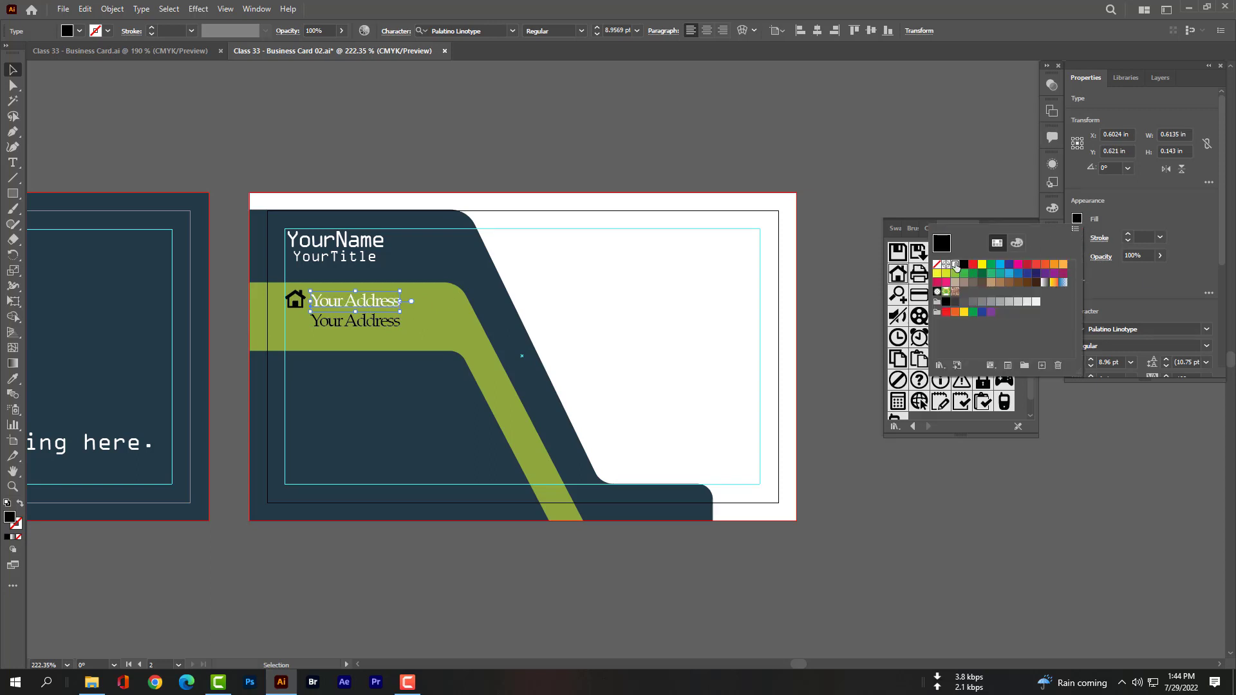
left_click(375, 328)
left_click(1077, 219)
left_click(955, 265)
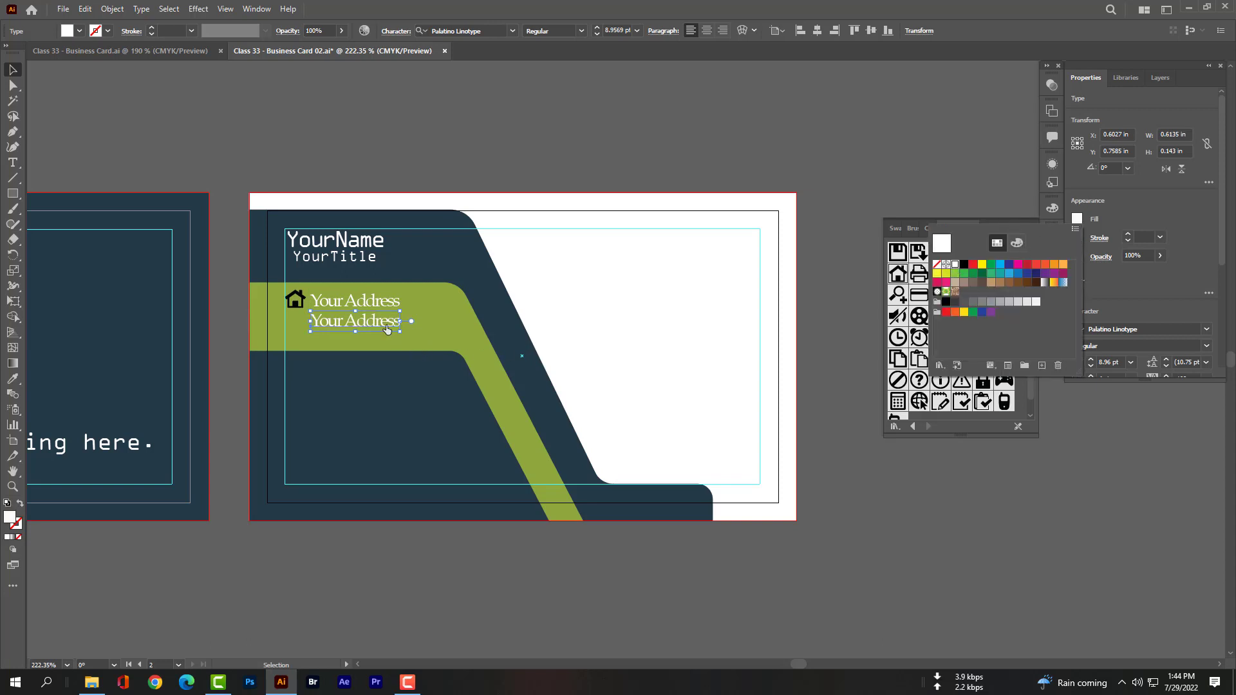
Step: Add a third address line below and nudge all three lines up
left_click_drag(375, 321, 379, 338, "alt")
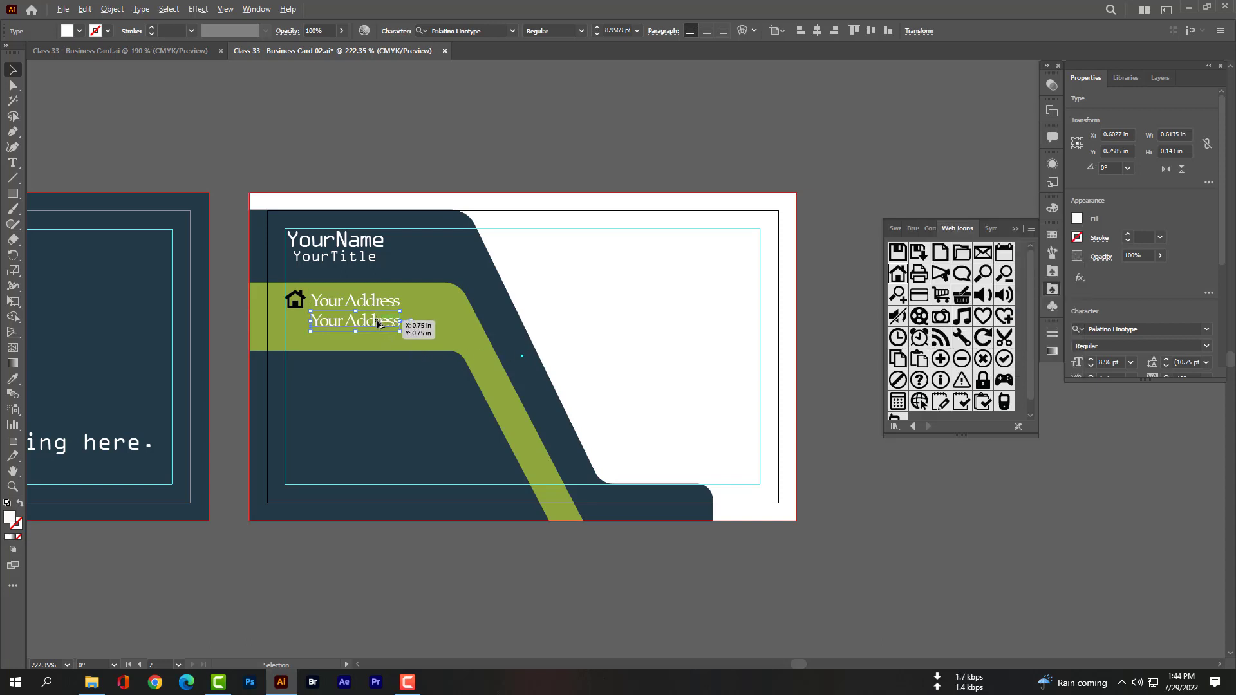
left_click_drag(379, 338, 379, 345)
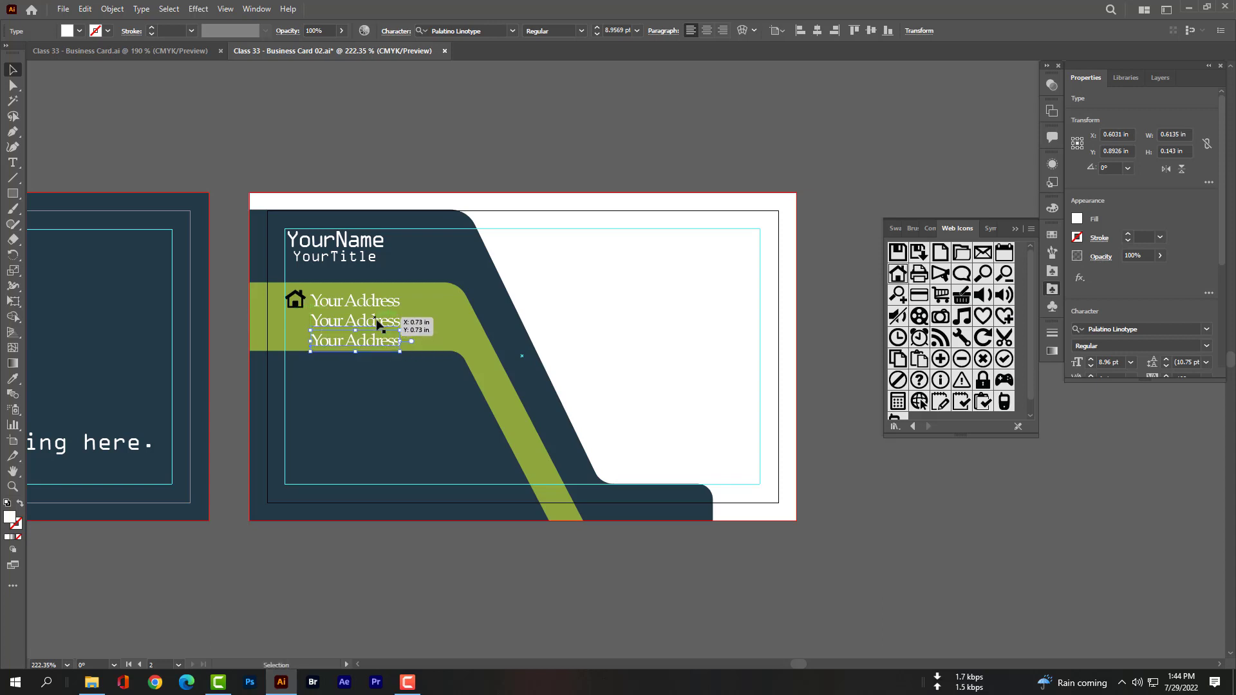
left_click(378, 326, "shift")
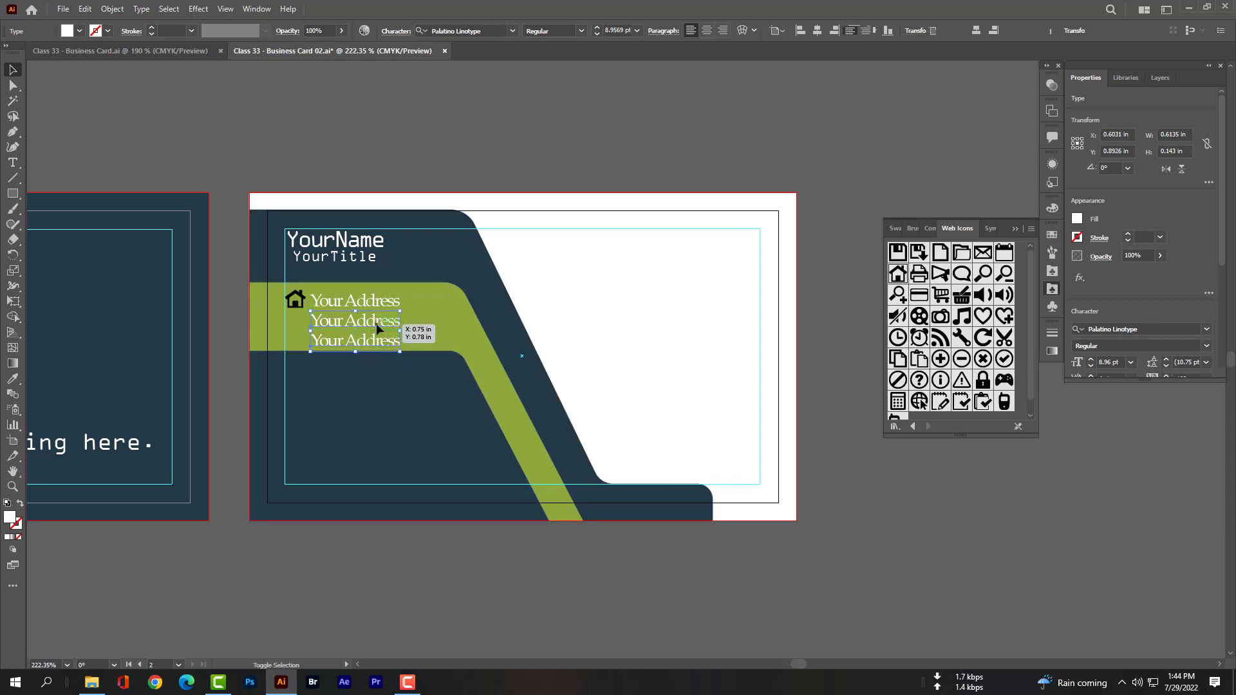
left_click(375, 308, "shift")
key("Up")
key("Up")
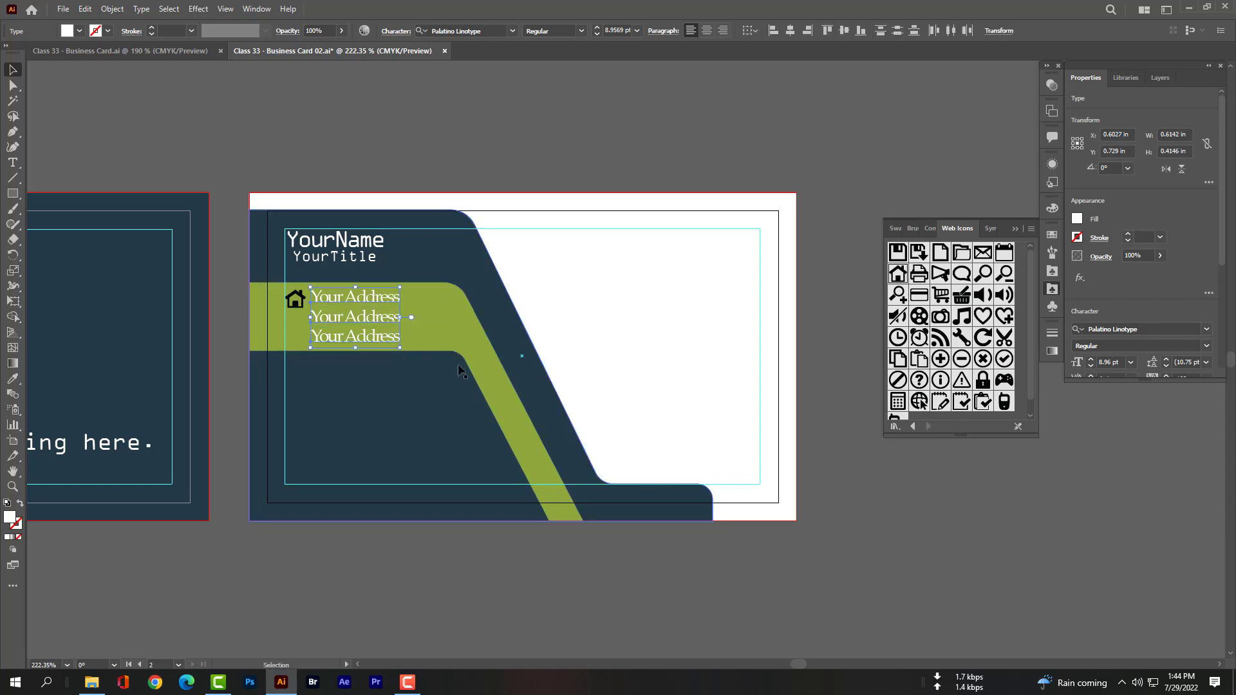
left_click(395, 394)
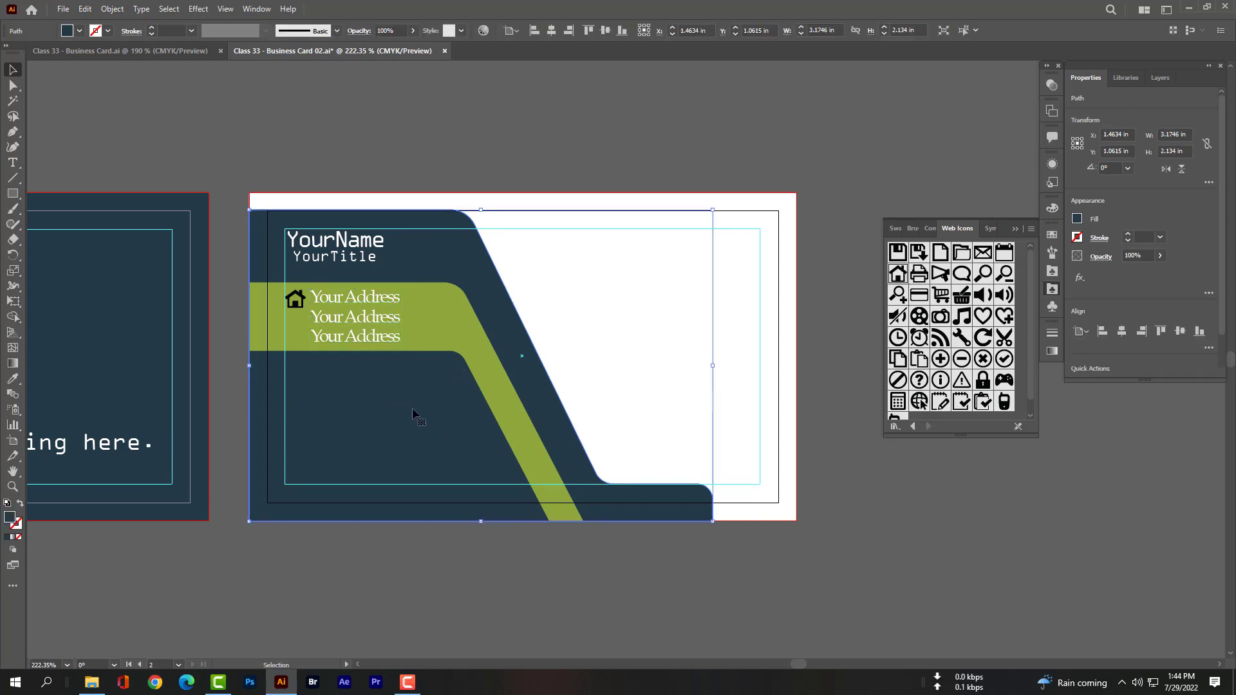
Step: Turn all three Your Address lines black
left_click(372, 303)
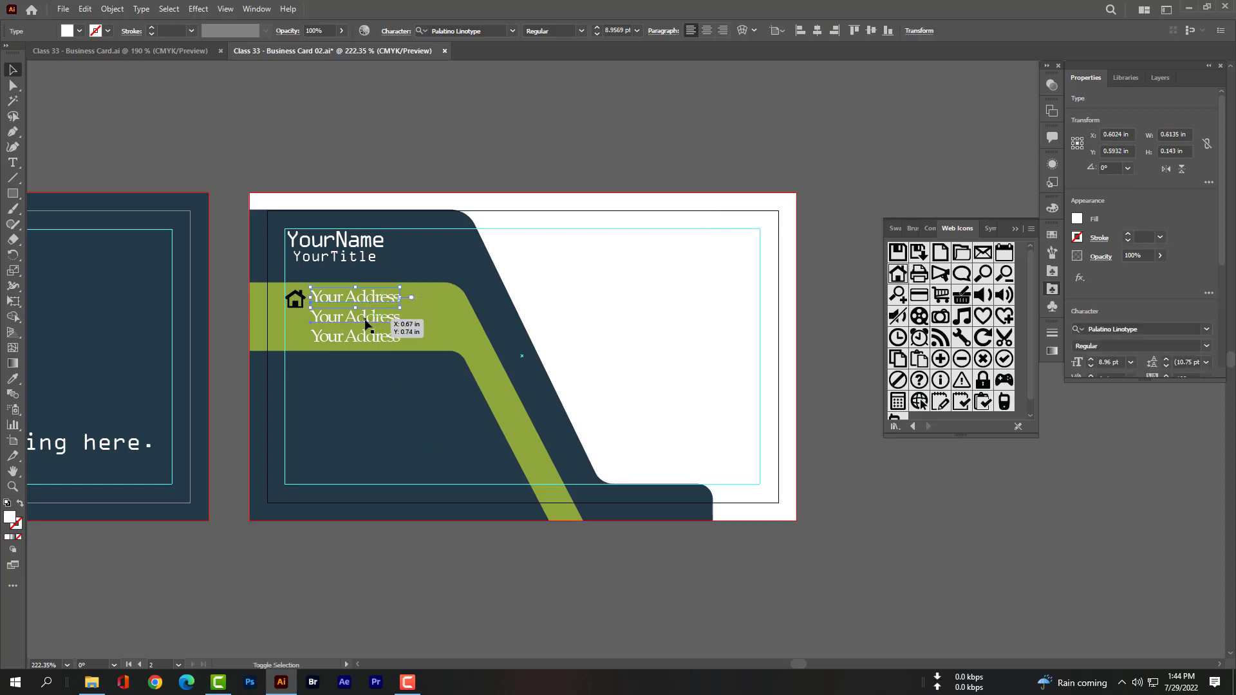
left_click(387, 335, "shift")
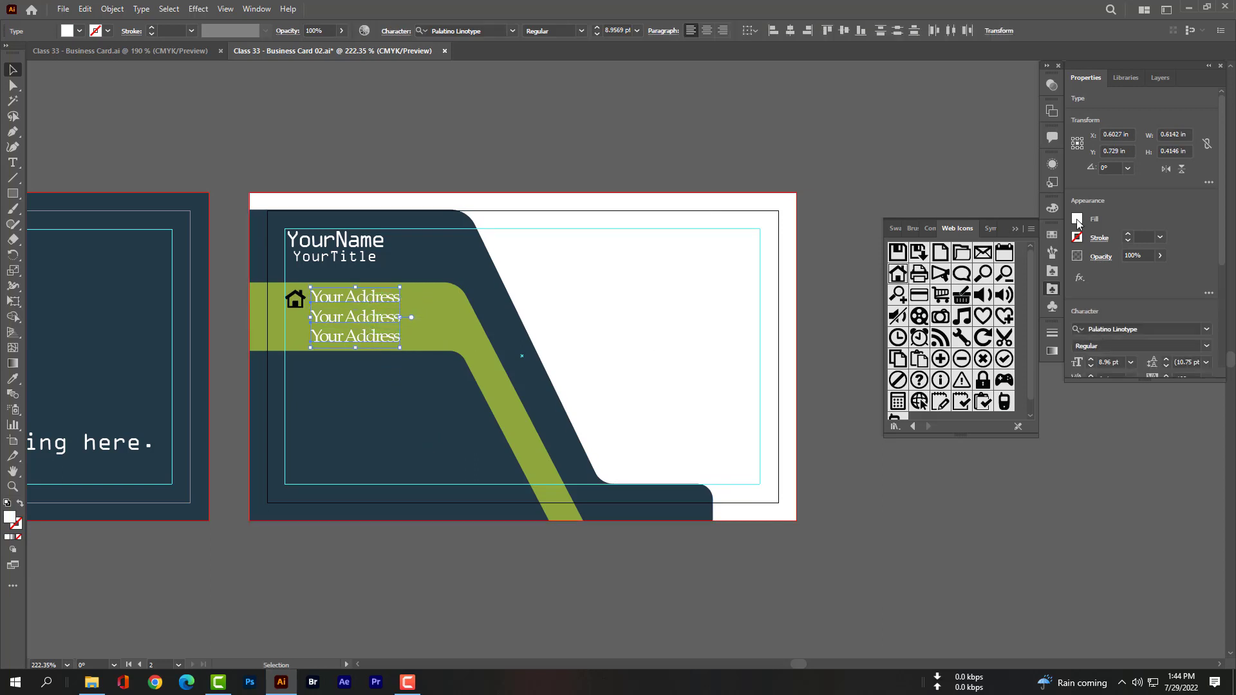
left_click(1077, 220)
left_click(964, 266)
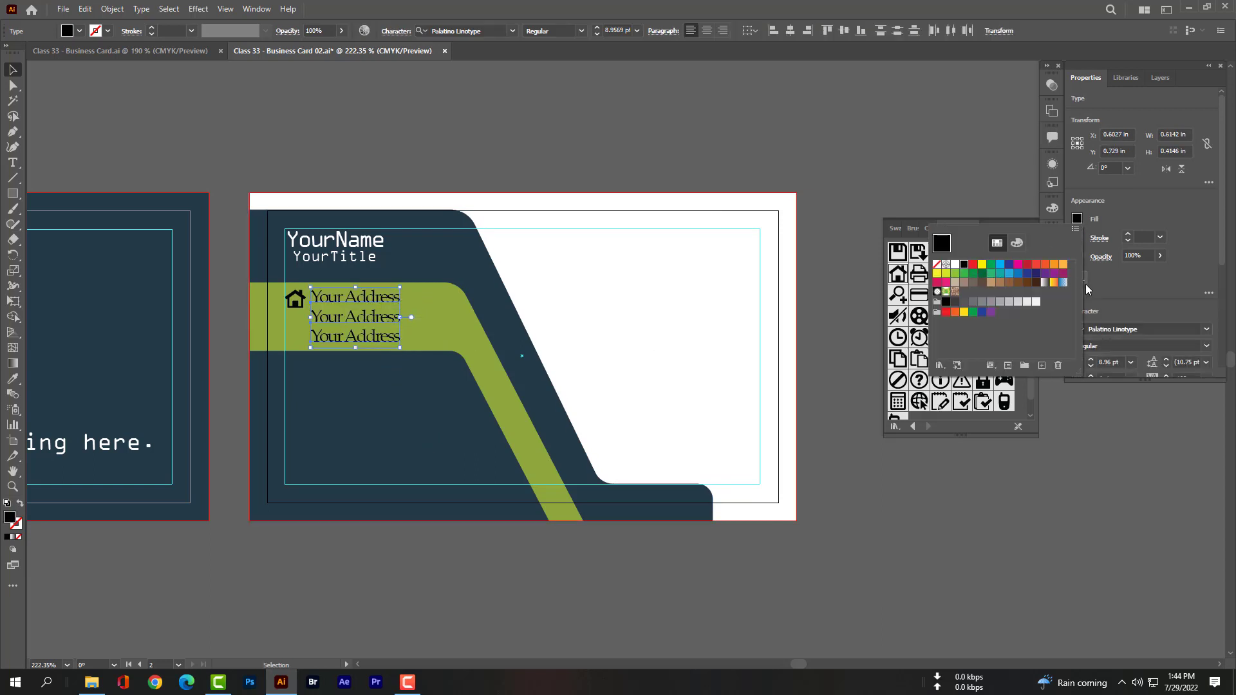
left_click(370, 411)
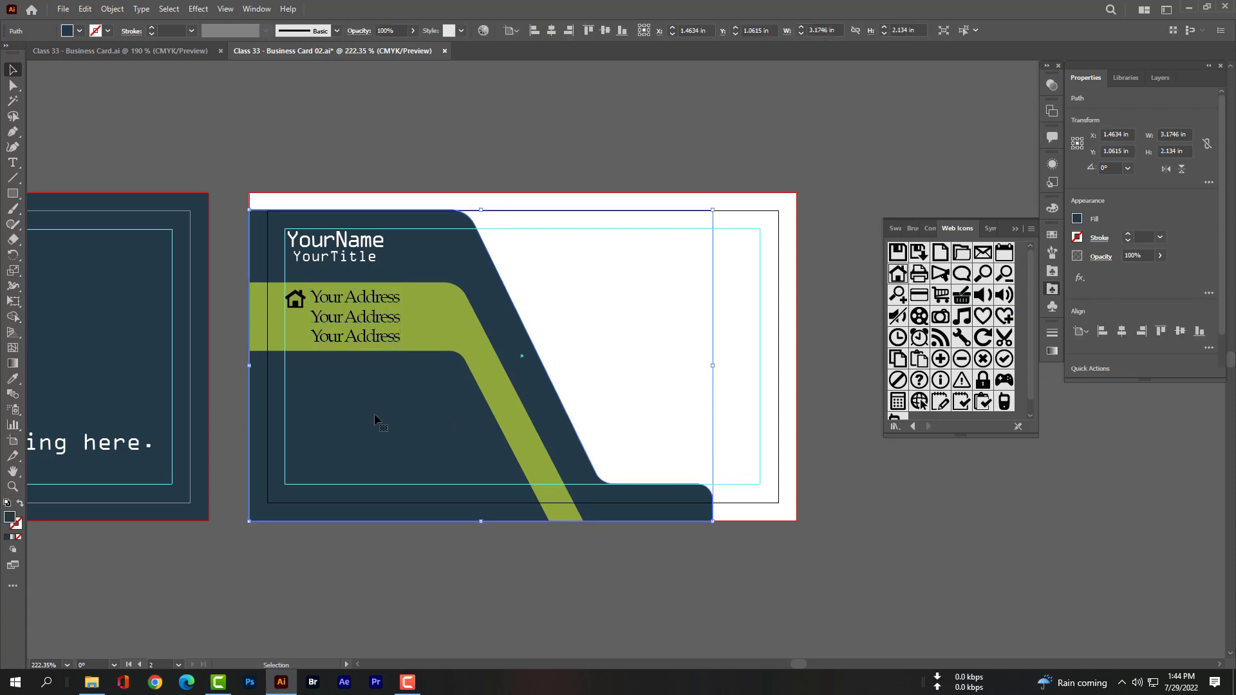
Step: Drag the Web Icons phone symbol onto the card, shrink it and set it below the stripe
scroll(1011, 385, "down", 1)
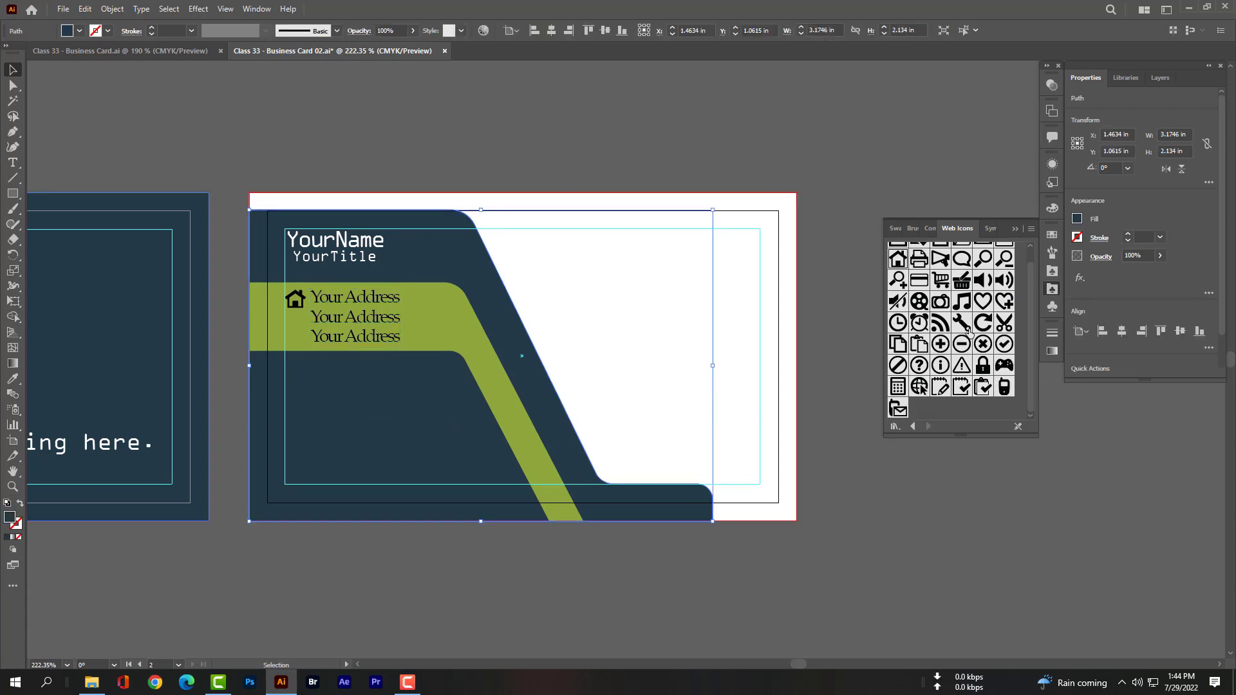
scroll(970, 364, "up", 1)
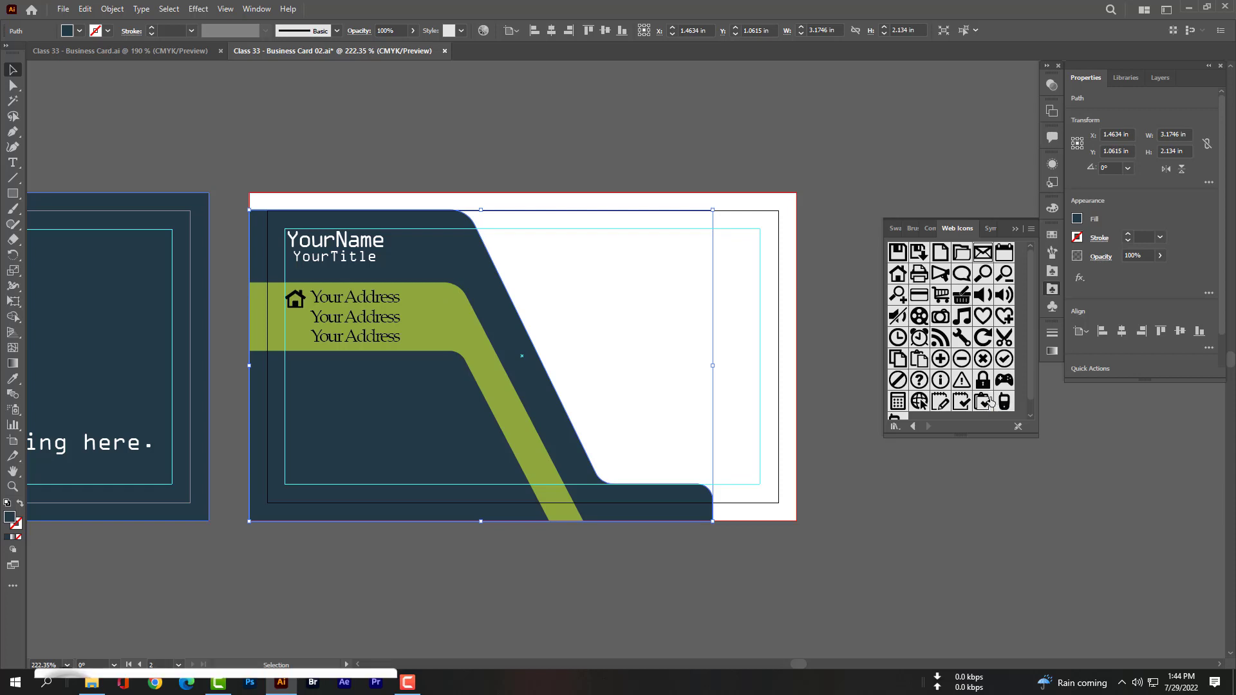
scroll(997, 396, "down", 1)
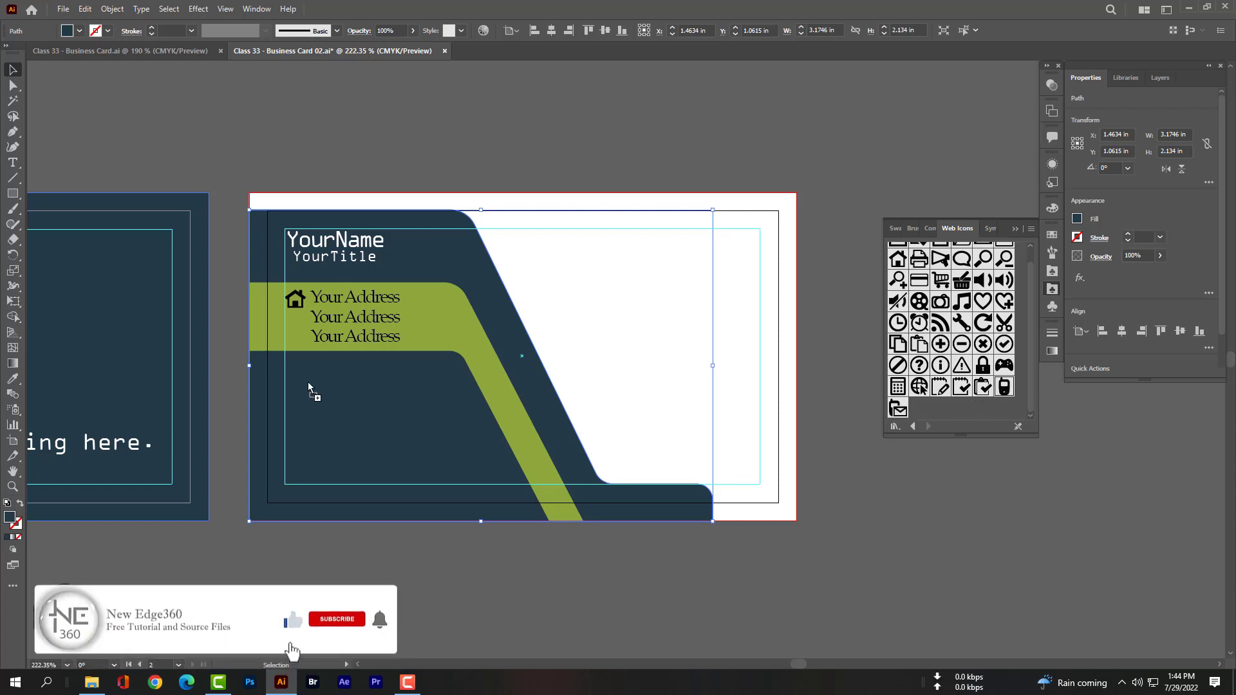
left_click_drag(1004, 386, 300, 383)
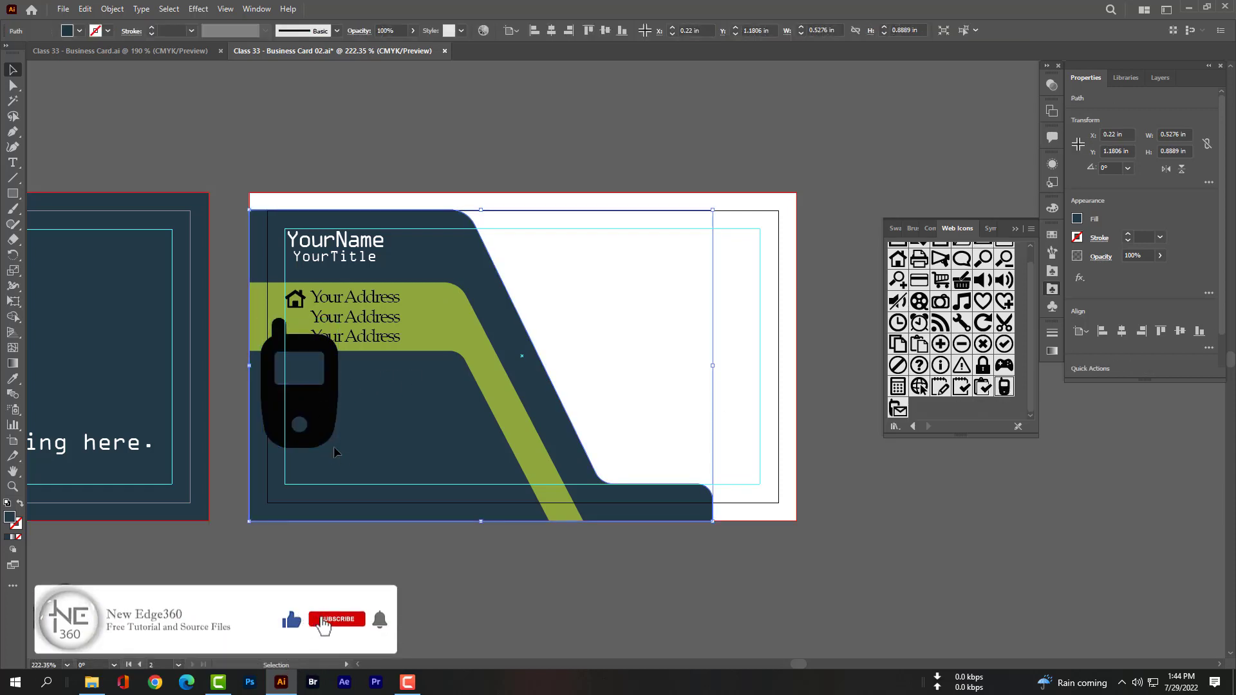
mouse_move(339, 453)
left_mouse_down()
mouse_move(267, 341)
mouse_move(289, 386)
left_mouse_up()
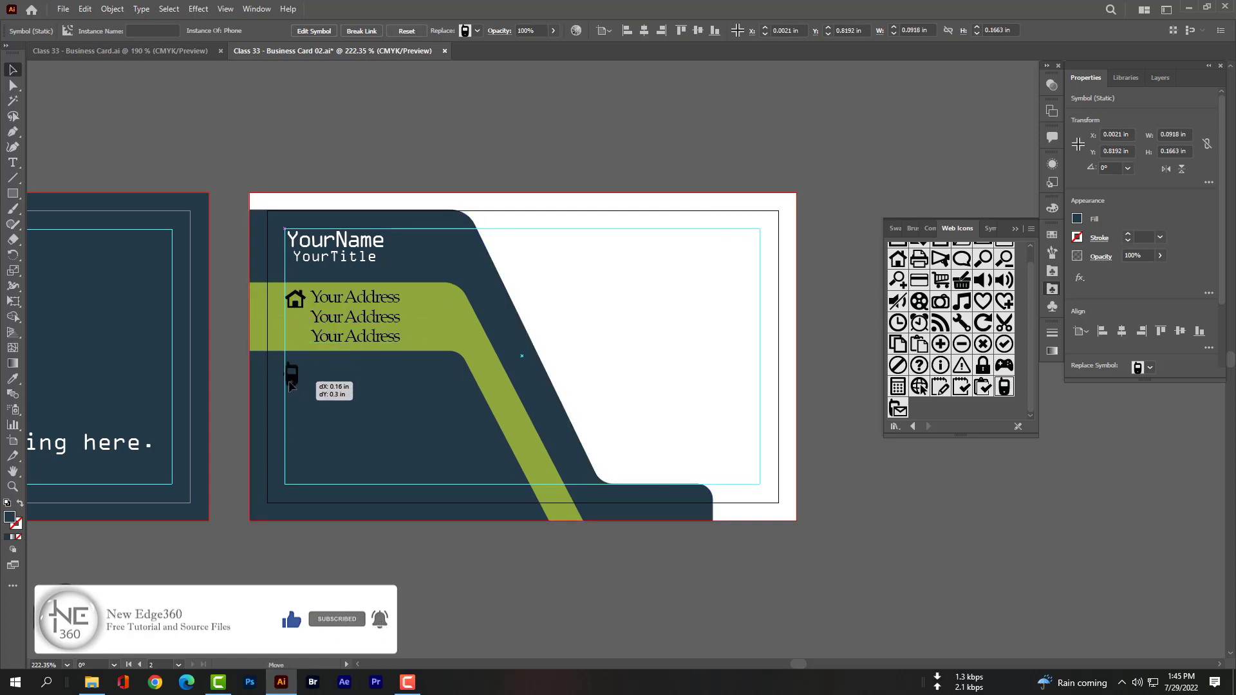
left_click_drag(289, 385, 299, 387)
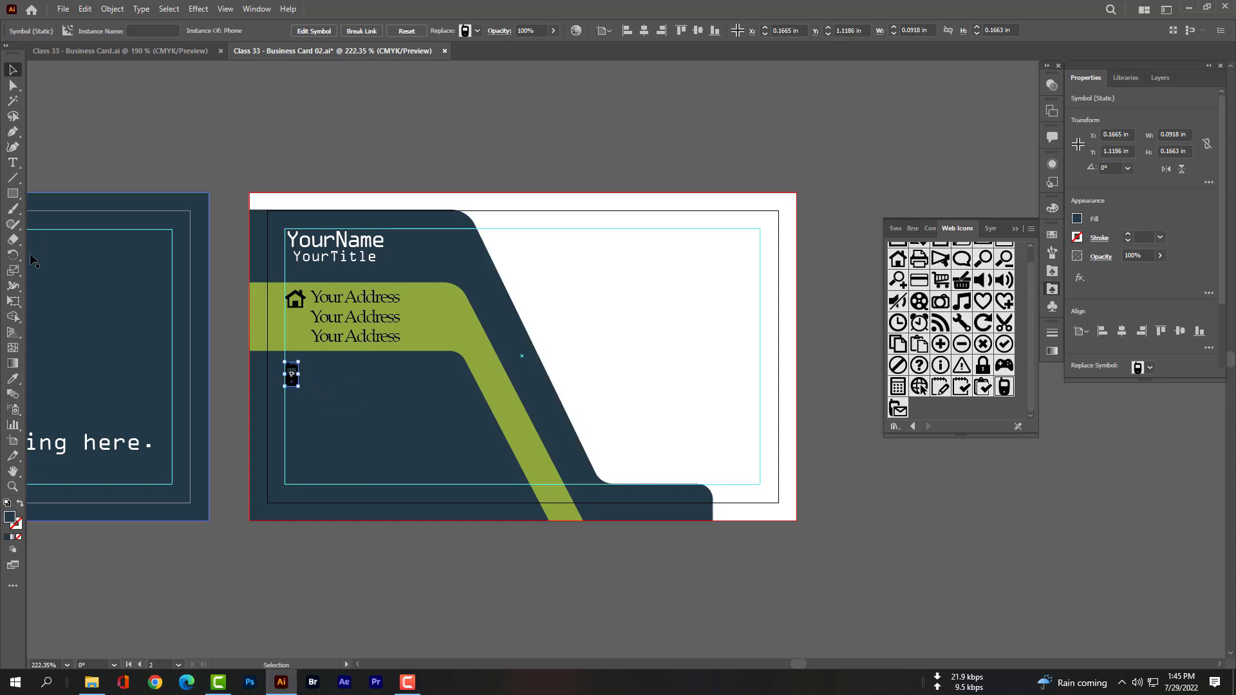
Step: Type 'Your Phone' and position it level beside the phone icon
left_click(12, 166)
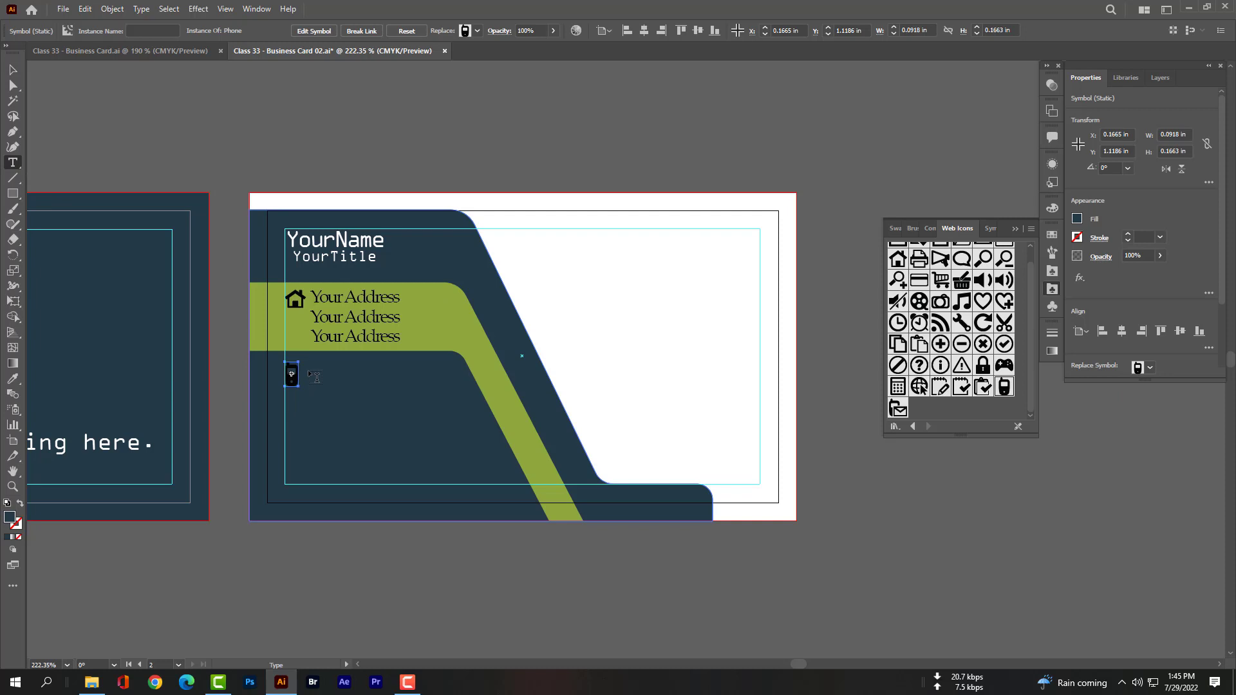
left_click(308, 369)
type("Your")
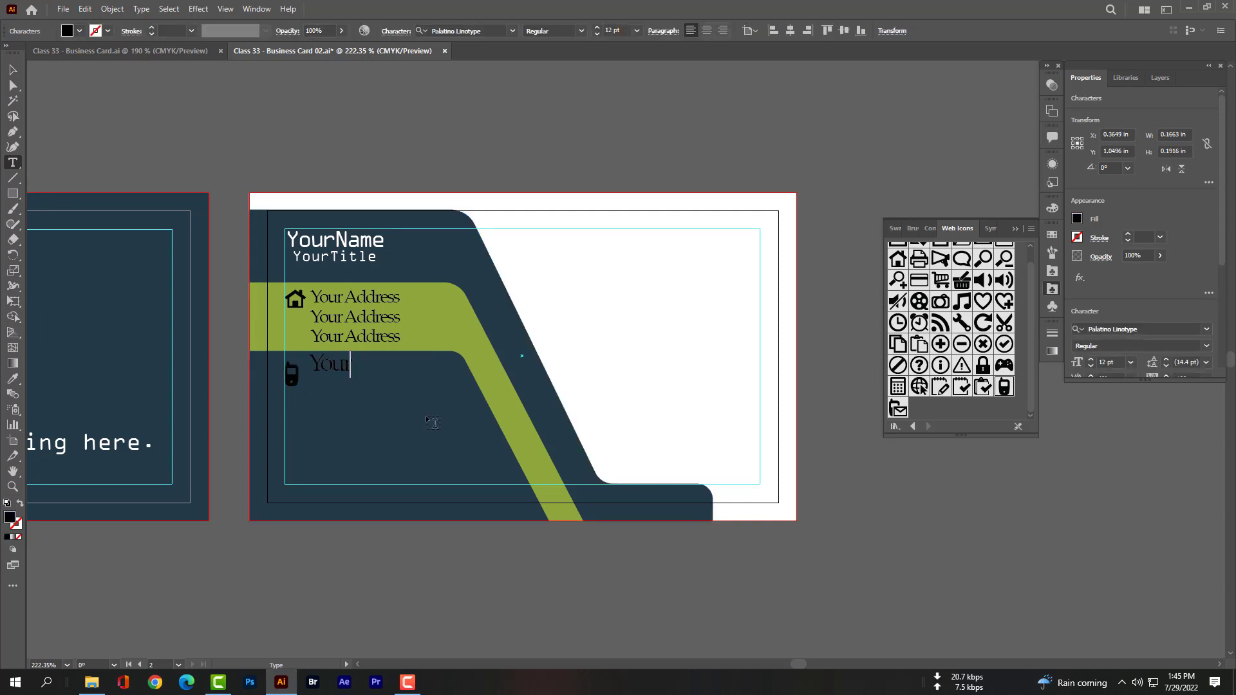
type(" C")
key("BackSpace")
key("BackSpace")
type("Phone")
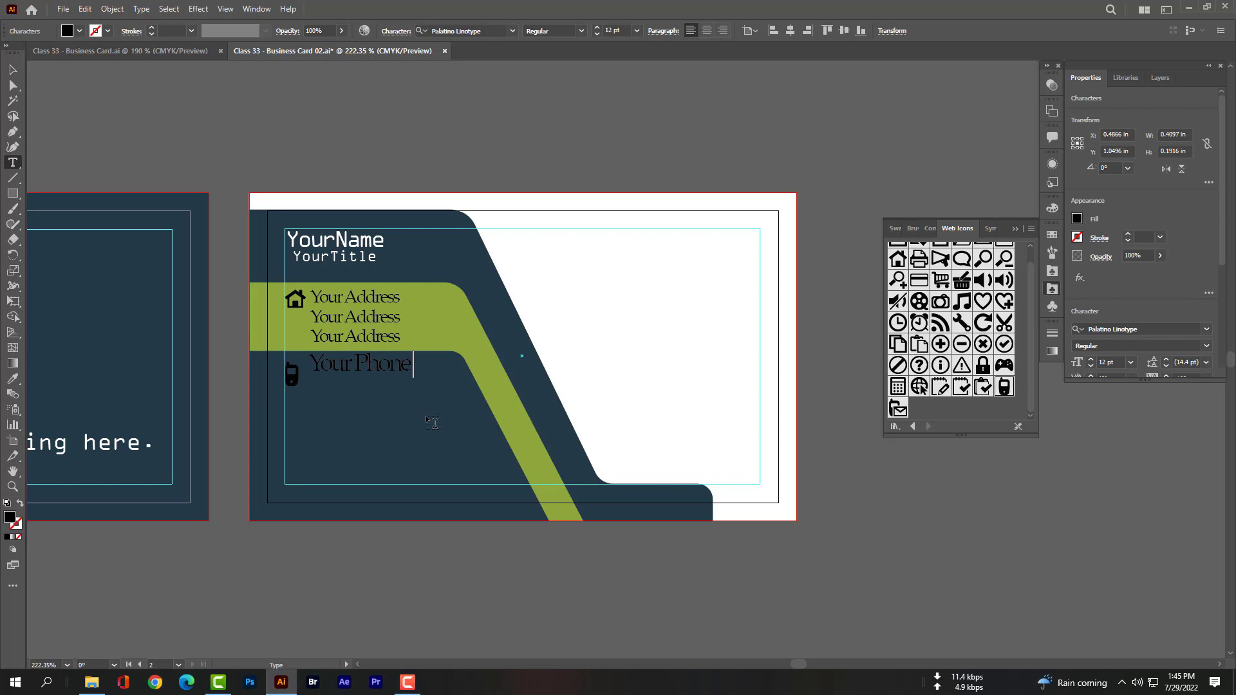
key("BackSpace")
left_click(12, 68)
left_click_drag(336, 362, 335, 373)
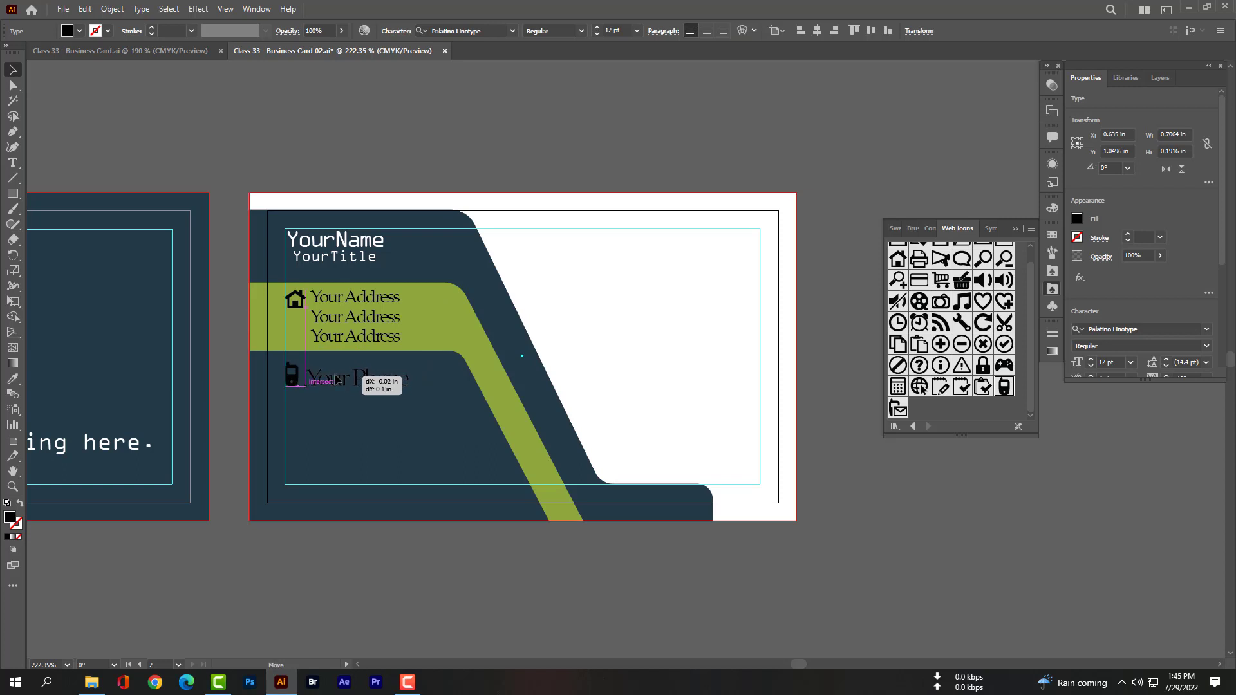
left_click_drag(336, 379, 335, 374)
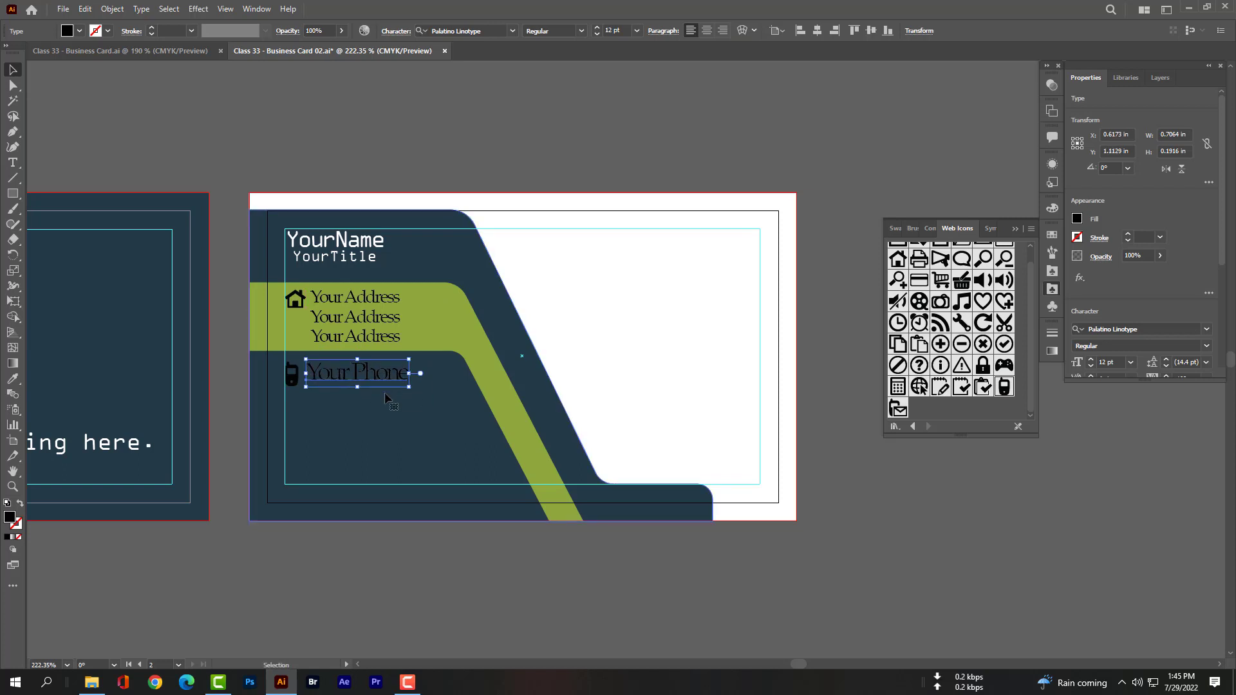
key("Down")
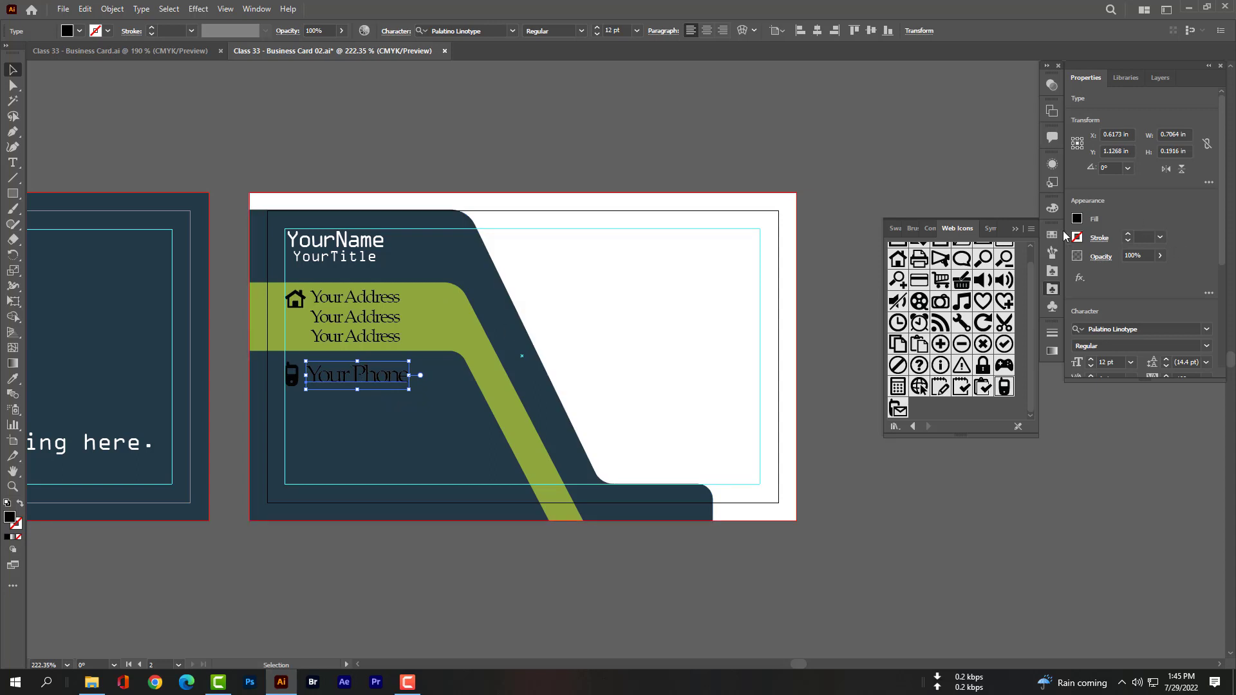
Step: Make the Your Phone text white and stretch it slightly wider
left_click(1076, 219)
left_click(956, 264)
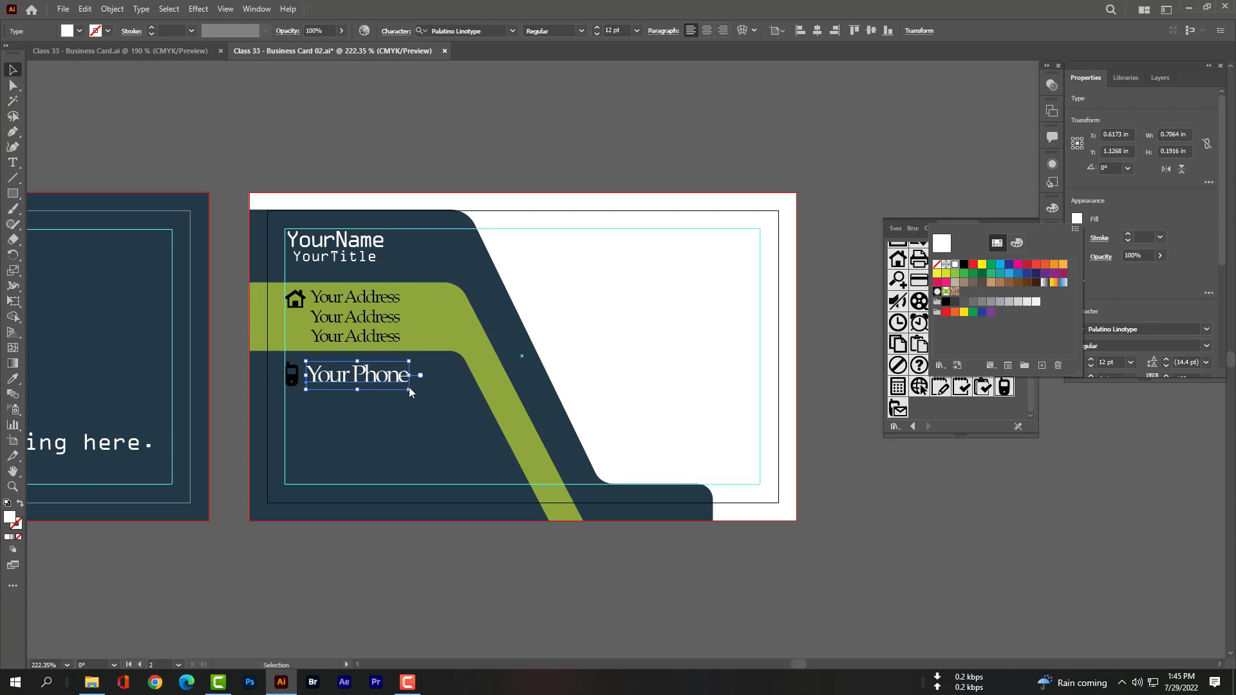
left_click(408, 388)
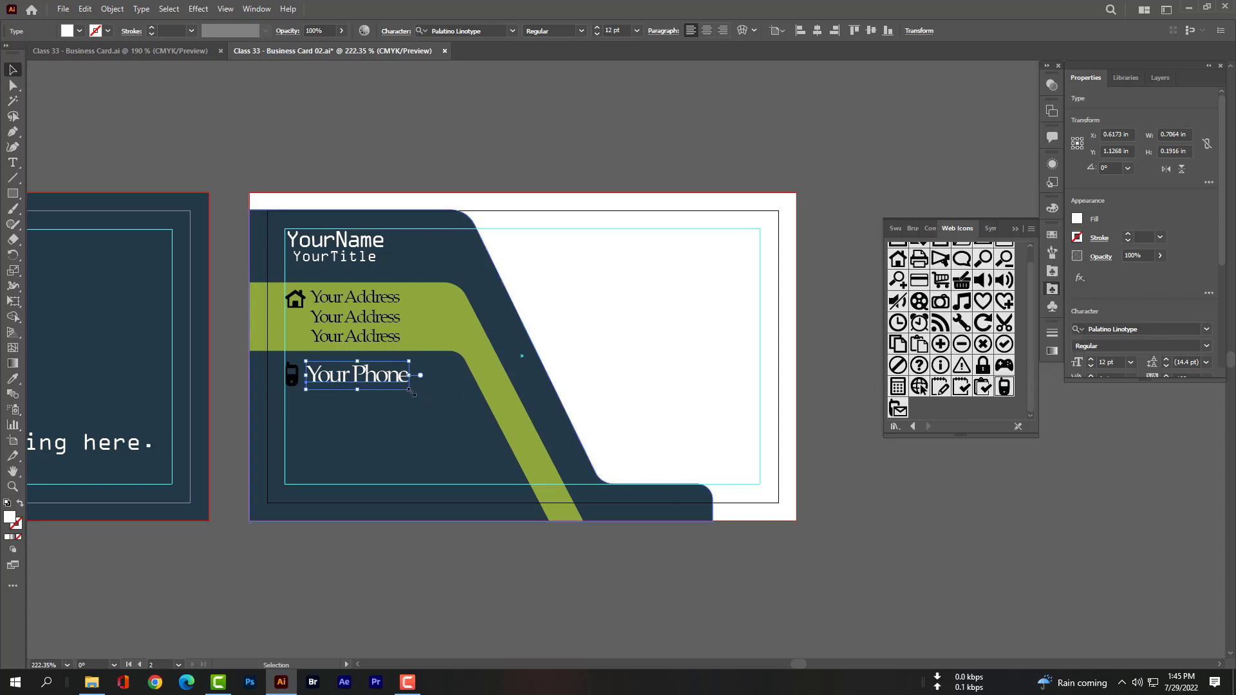
left_click_drag(409, 390, 418, 377)
Step: Set the Your Phone text in the Poiret One font
left_click(389, 379)
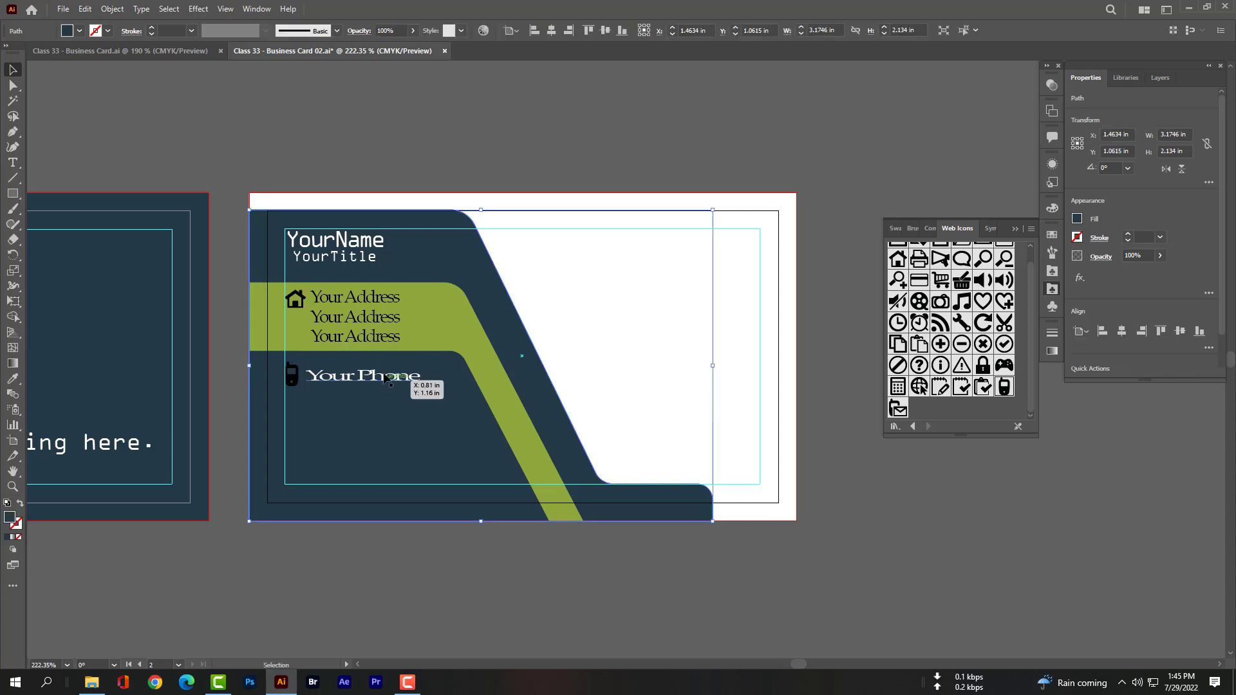
double_click(383, 375)
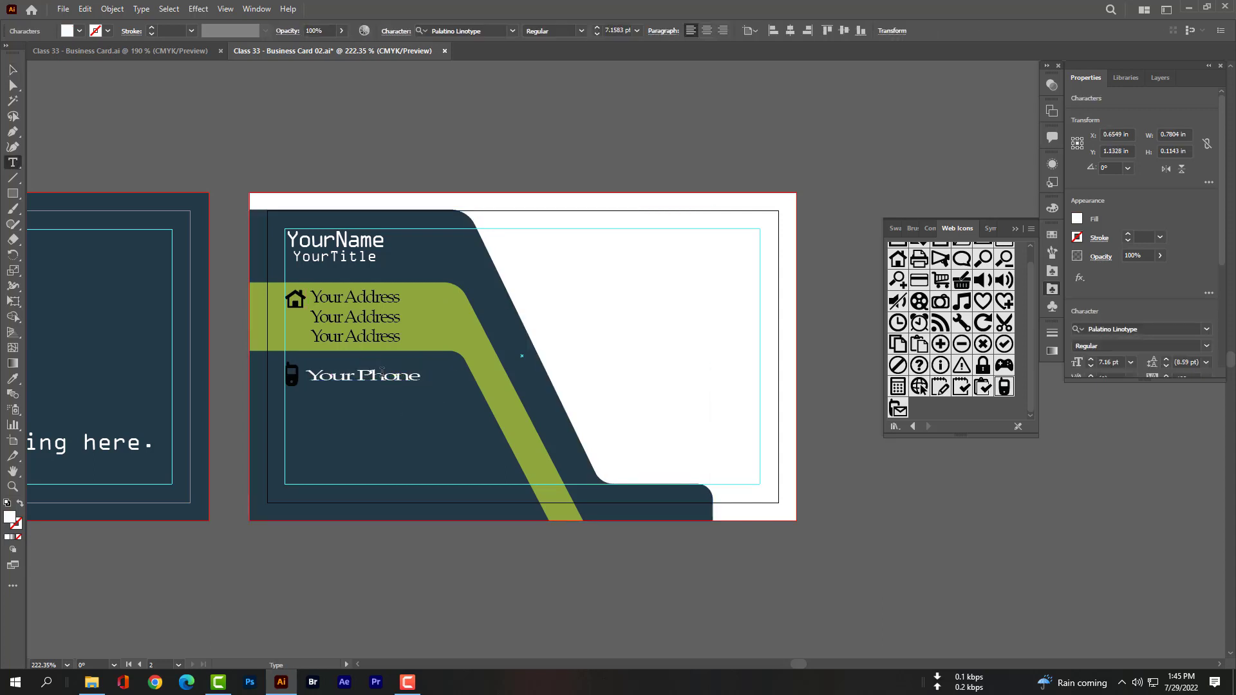
triple_click(382, 372)
left_click(478, 31)
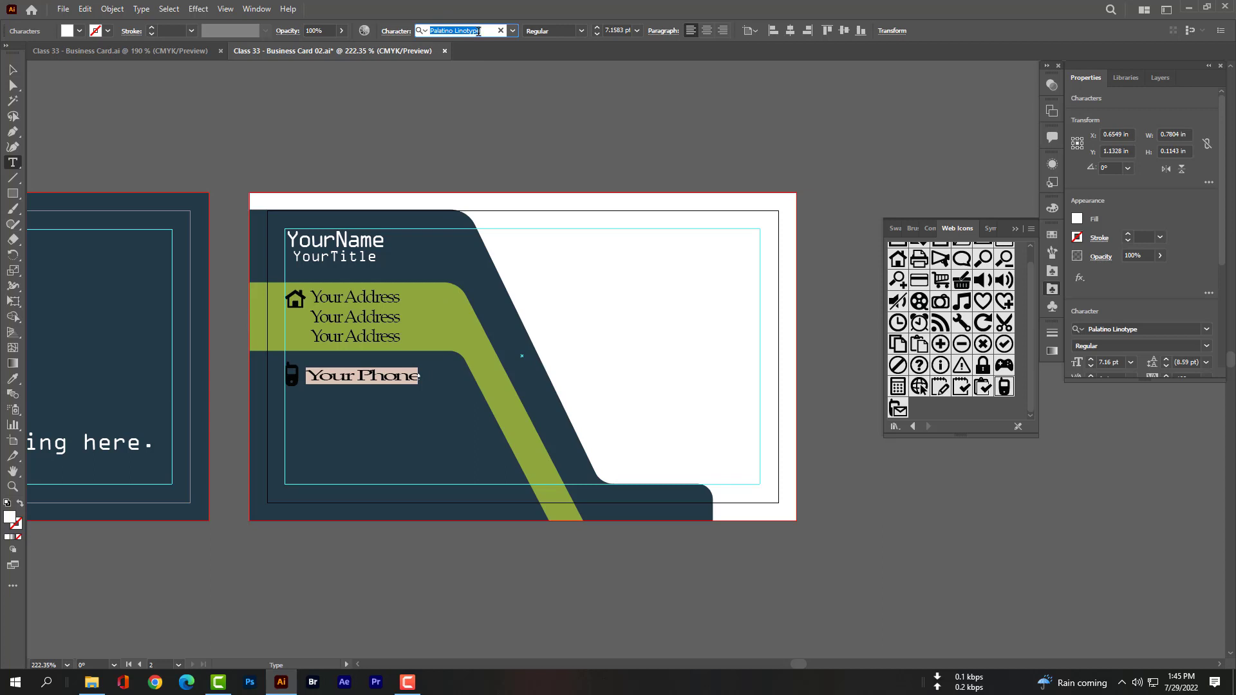
type("Papyrus")
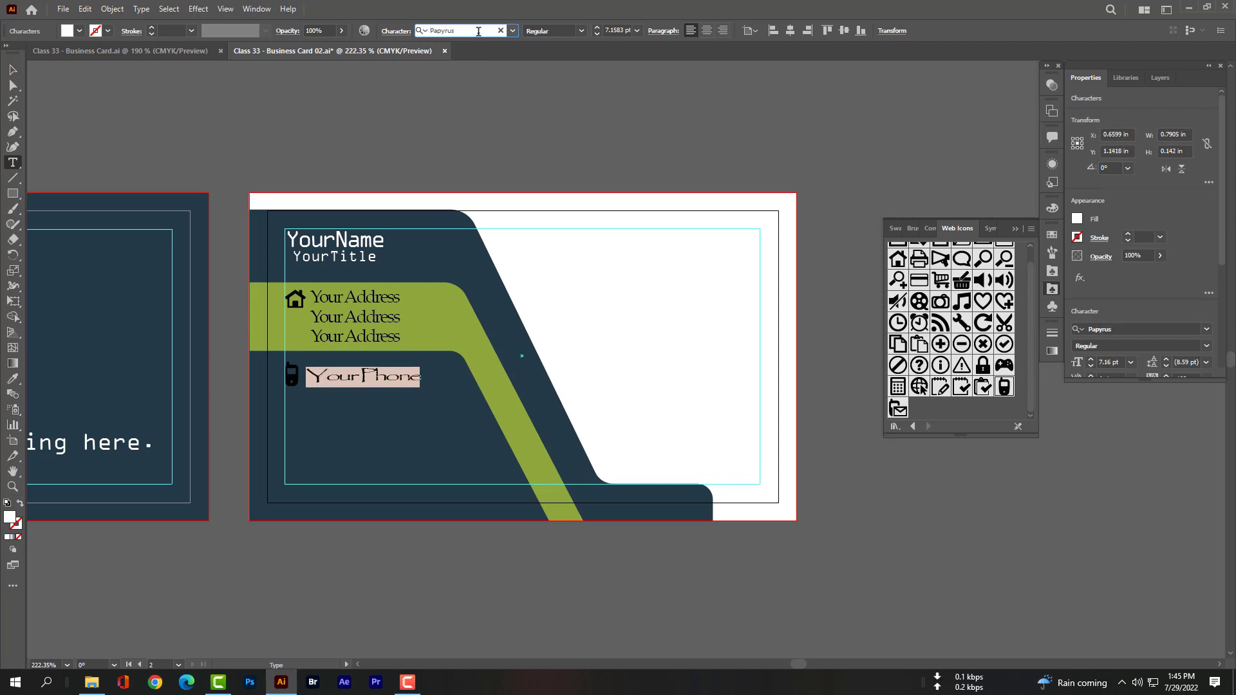
key("Down")
key("Down")
key("Down")
key("Up")
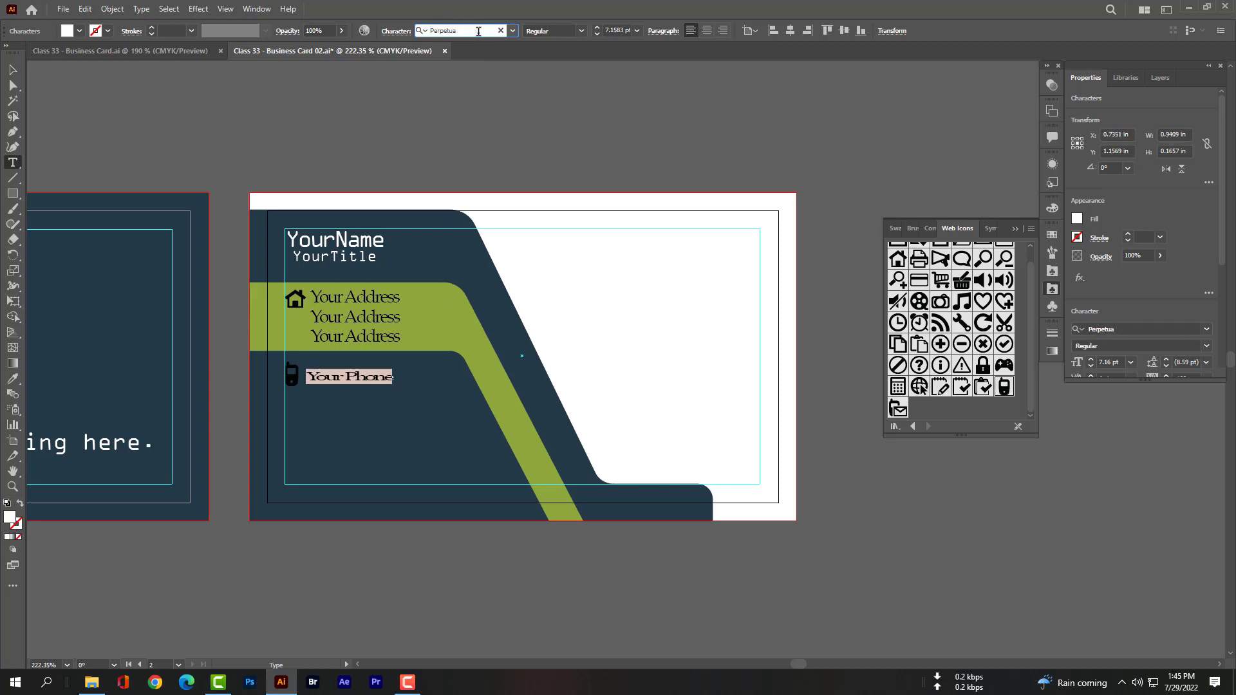
key("Down")
key("Down")
key("Down")
key("Down")
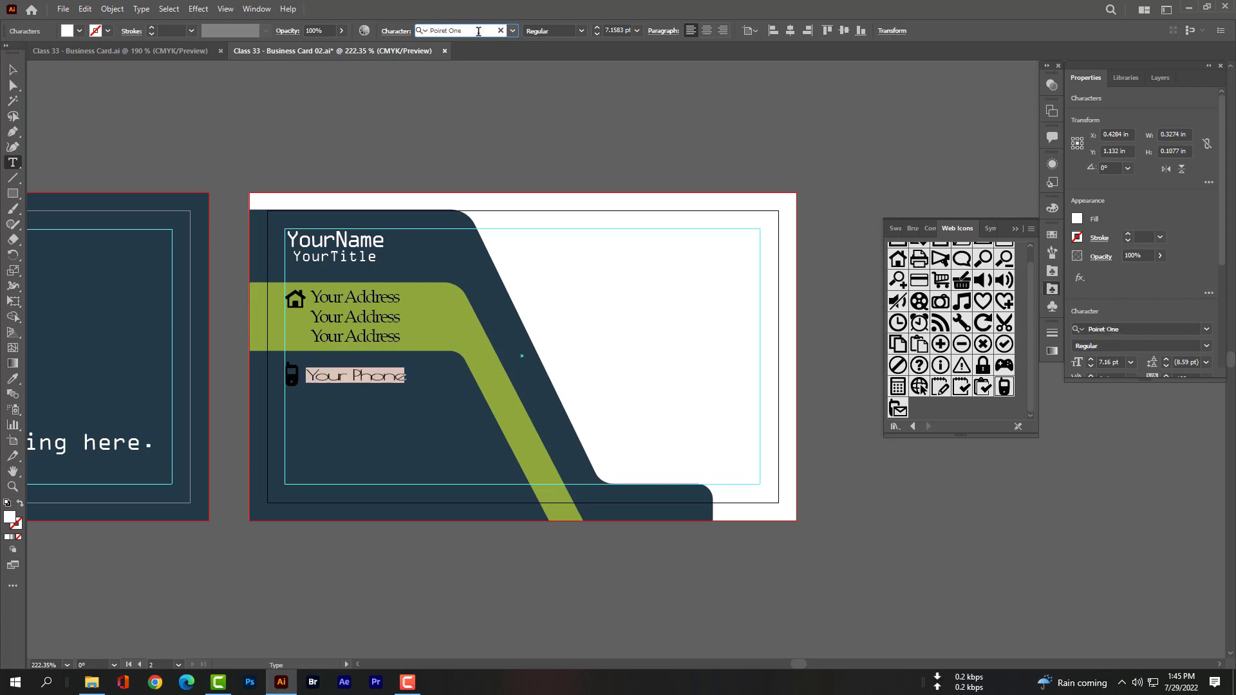
key("Up")
key("Up")
key("Escape")
Step: Reposition and enlarge Your Phone, then set its size to 8 pt
left_click(378, 419)
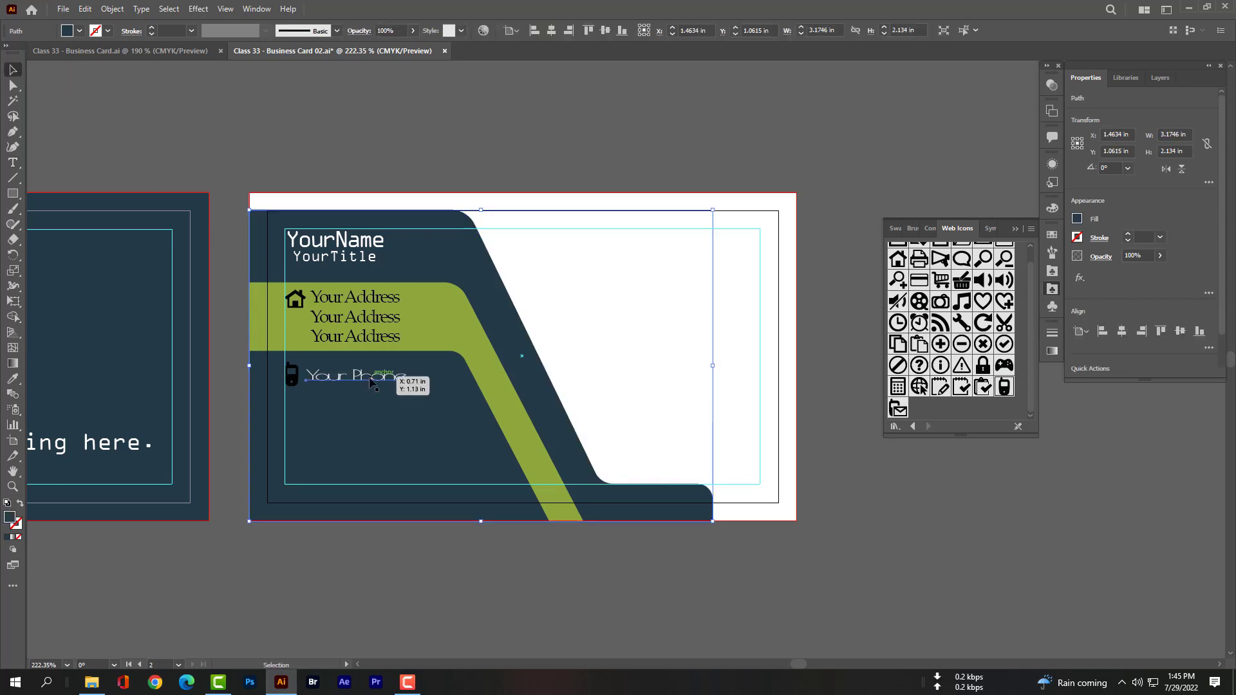
left_click_drag(386, 379, 440, 396)
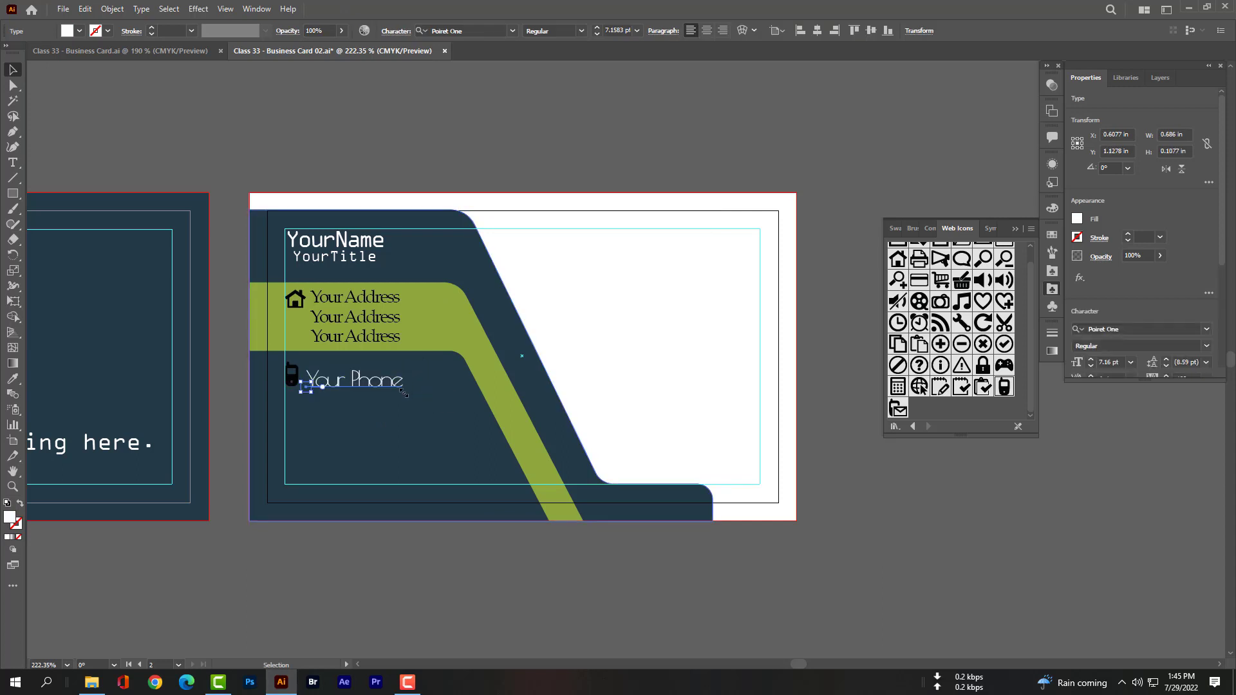
left_click_drag(348, 380, 380, 379)
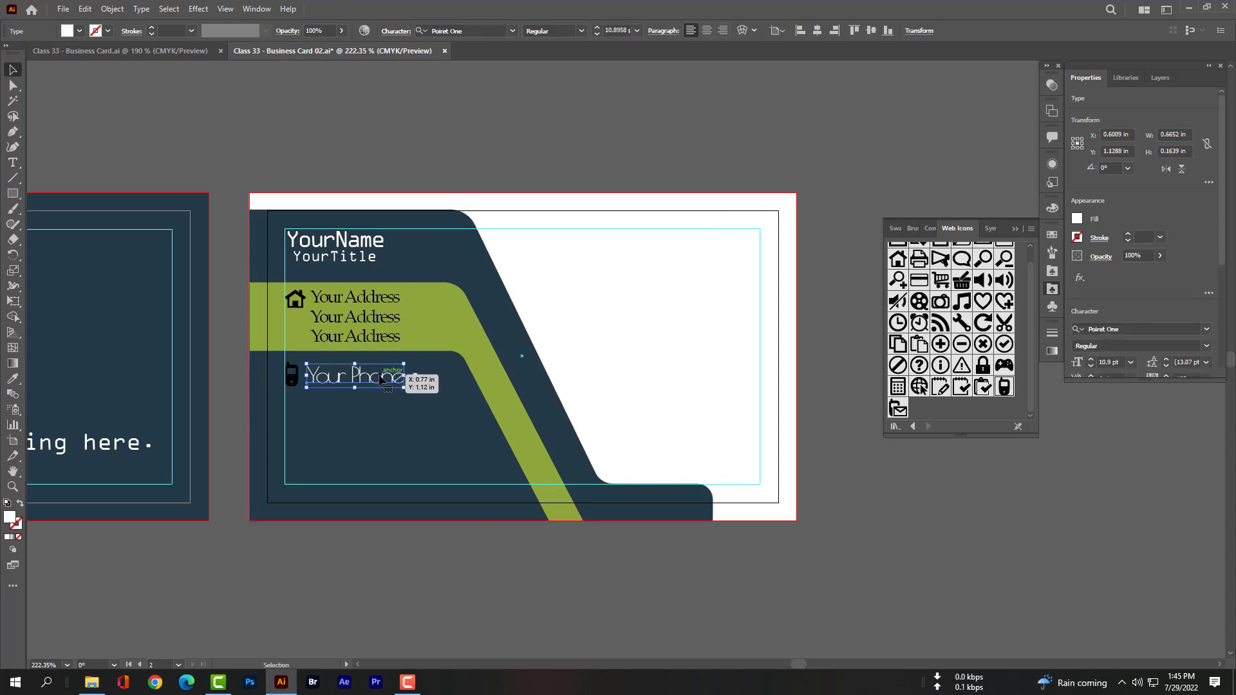
double_click(380, 380)
triple_click(379, 379)
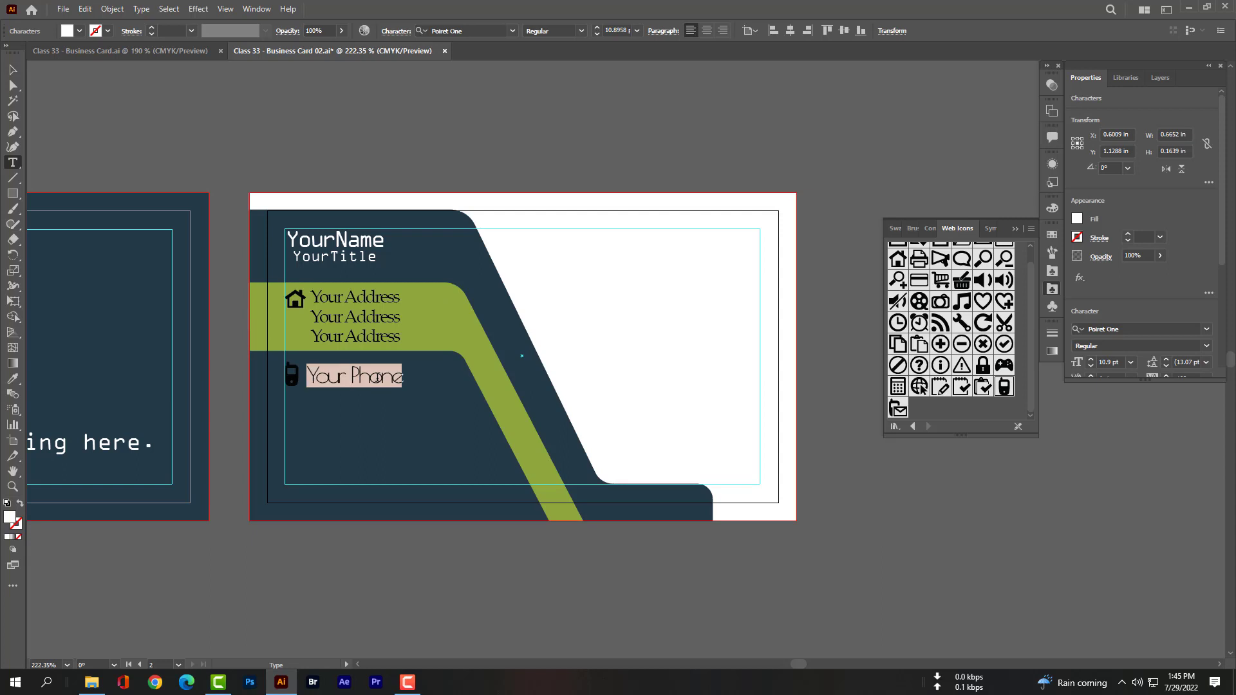
left_click(637, 30)
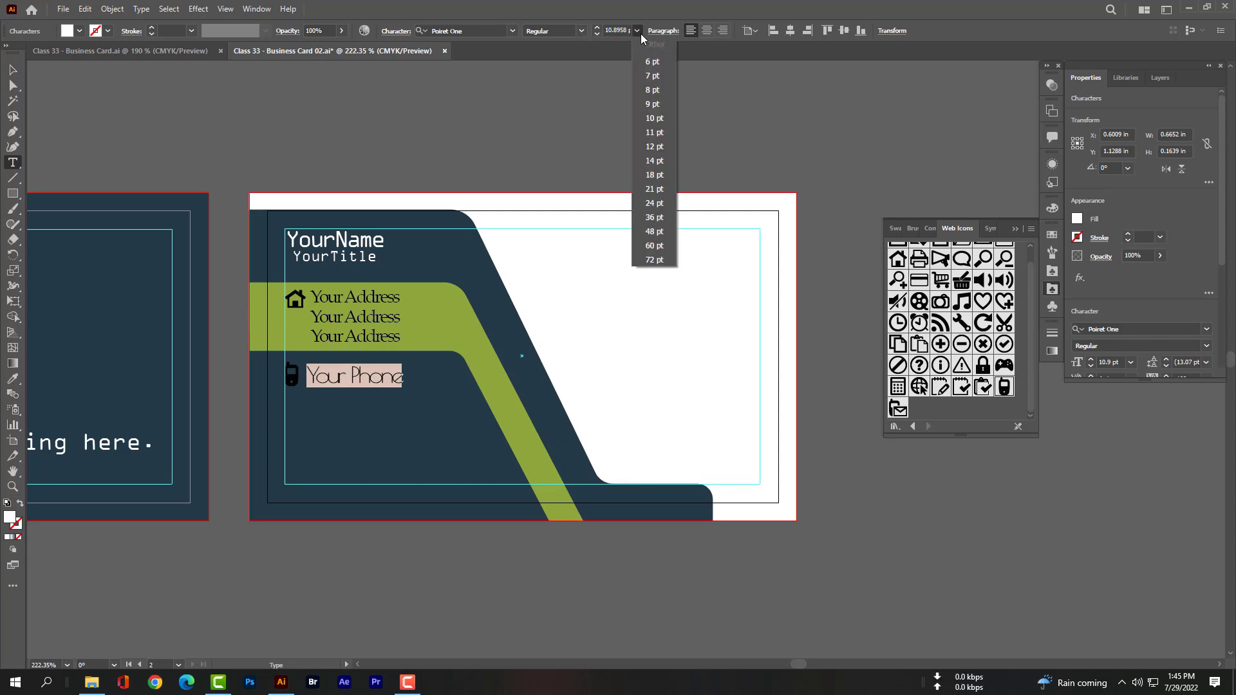
left_click(651, 87)
key("ctrl+shift+a")
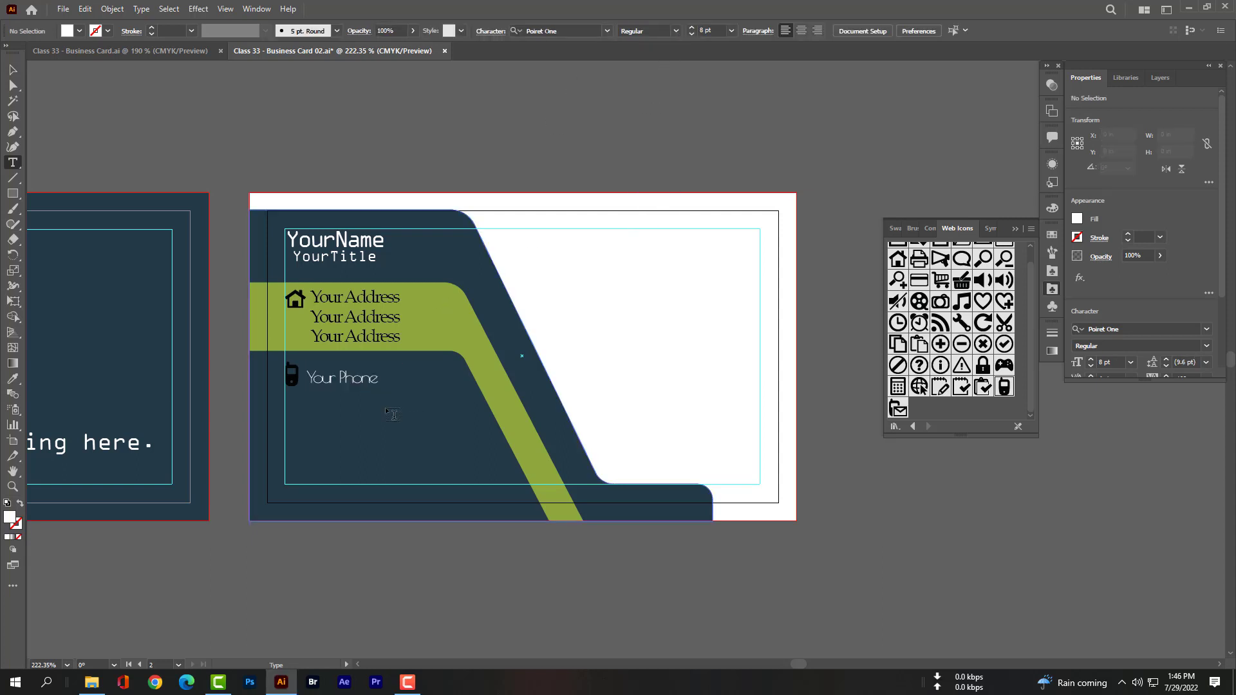
Step: Nudge the Your Phone text up to sit level with the phone icon
left_click(15, 68)
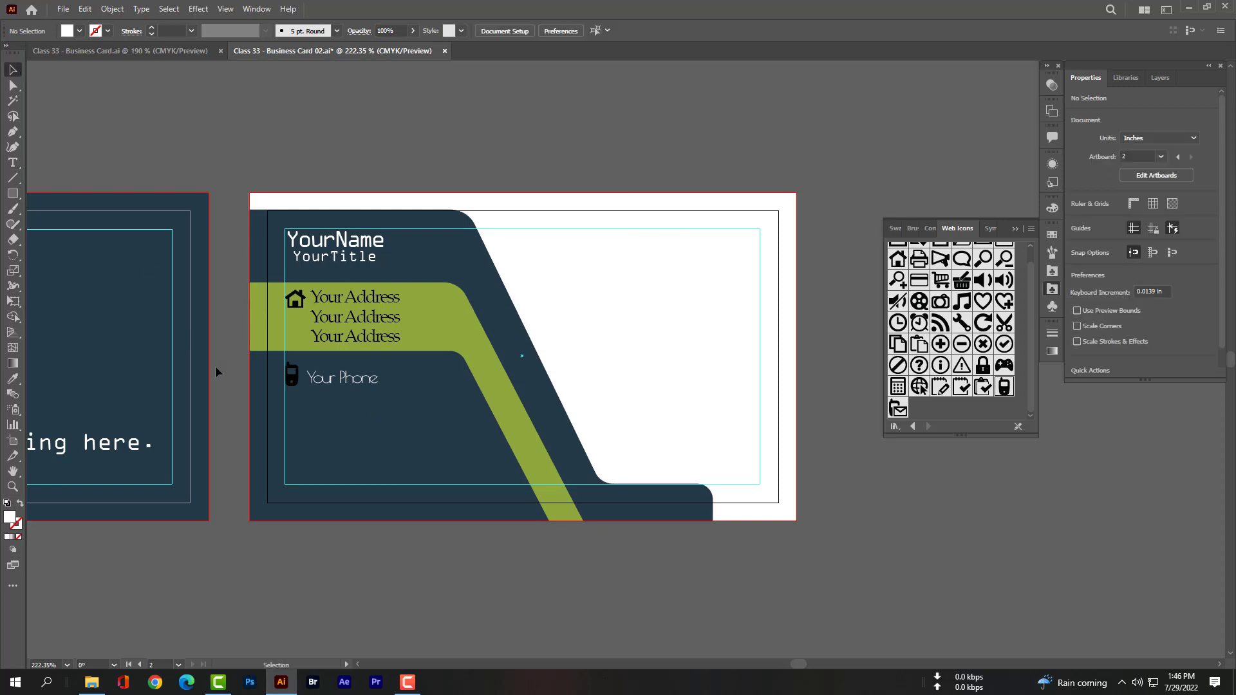
left_click(361, 379)
key("Down")
key("Up")
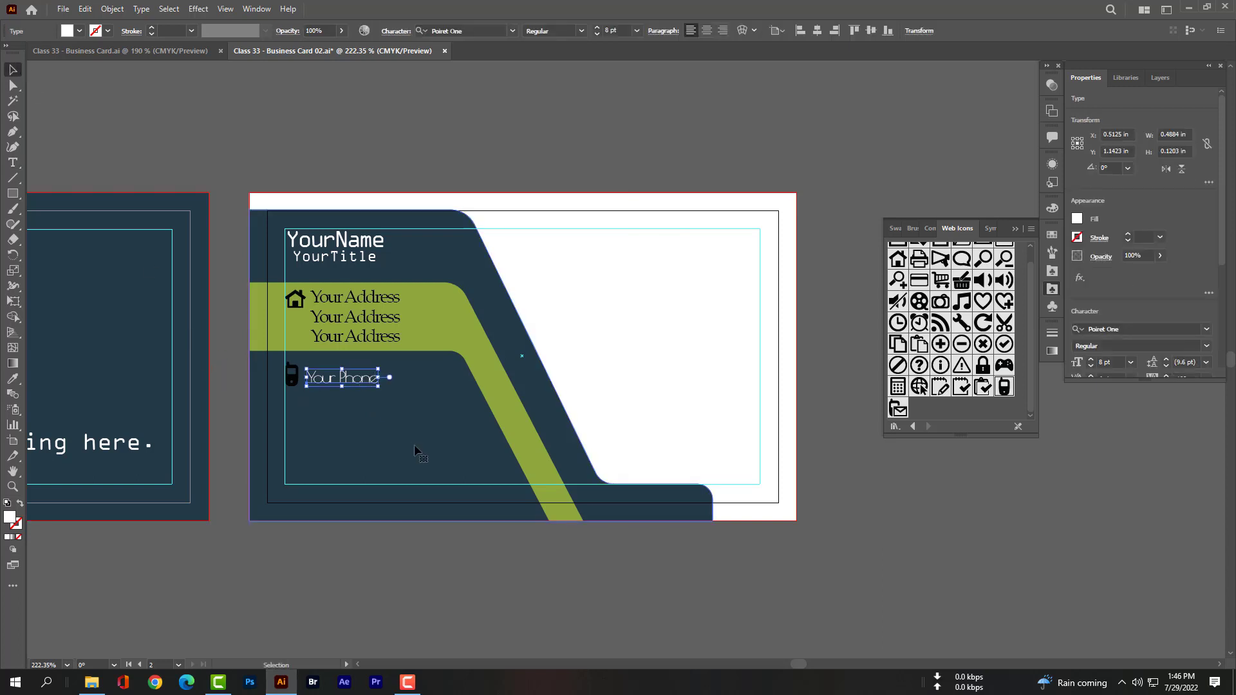
key("Up")
Step: Select the envelope symbol in the Web Icons panel
left_click(417, 450)
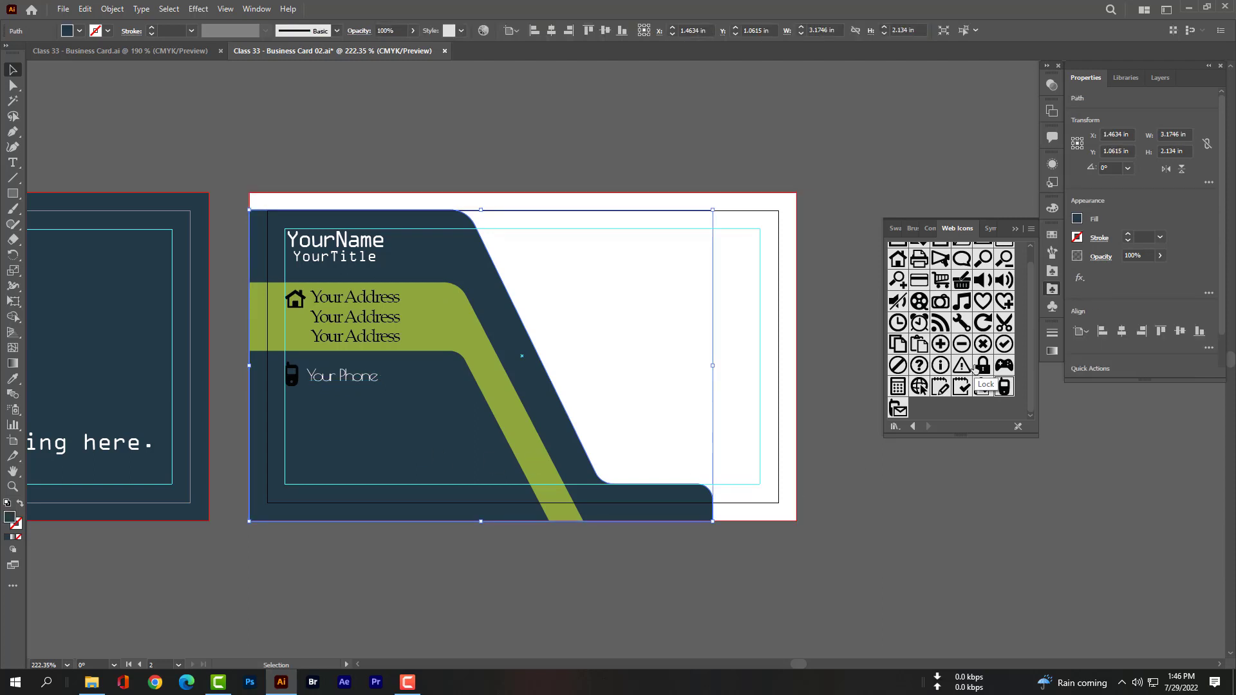
scroll(975, 369, "up", 1)
left_click(987, 258)
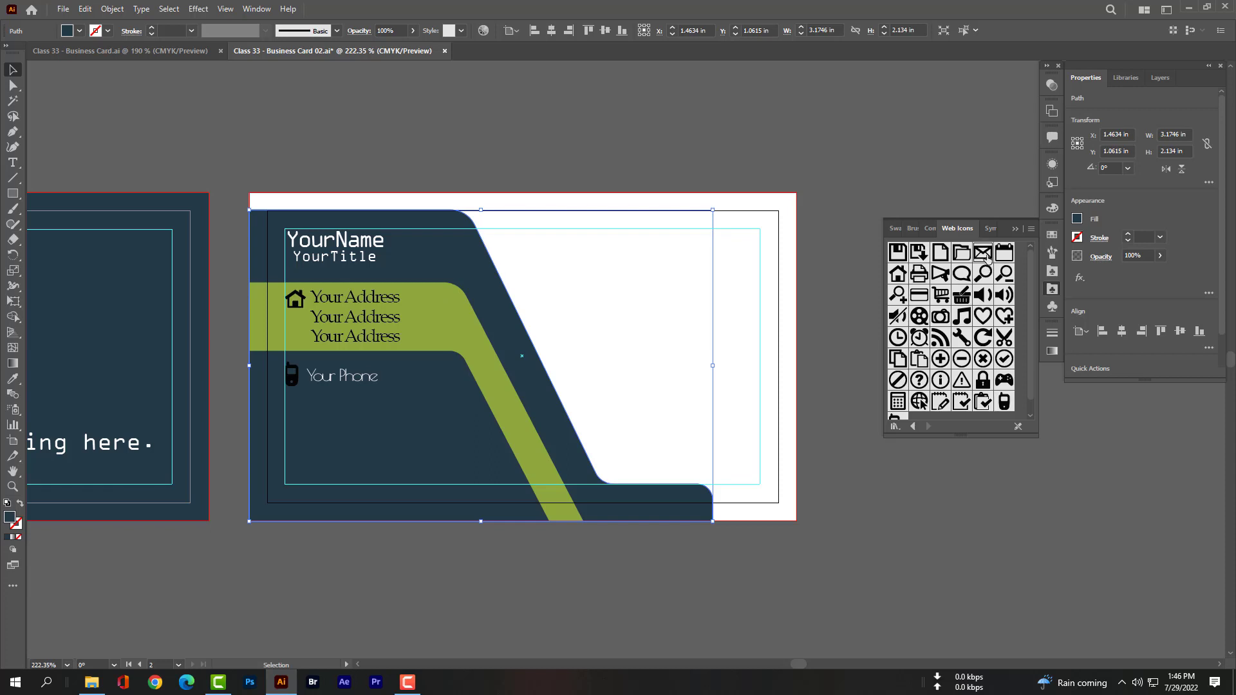
Step: Place the envelope symbol, shrunk to icon size, under the phone icon
mouse_move(984, 255)
left_mouse_down()
mouse_move(352, 420)
mouse_move(375, 430)
left_mouse_up()
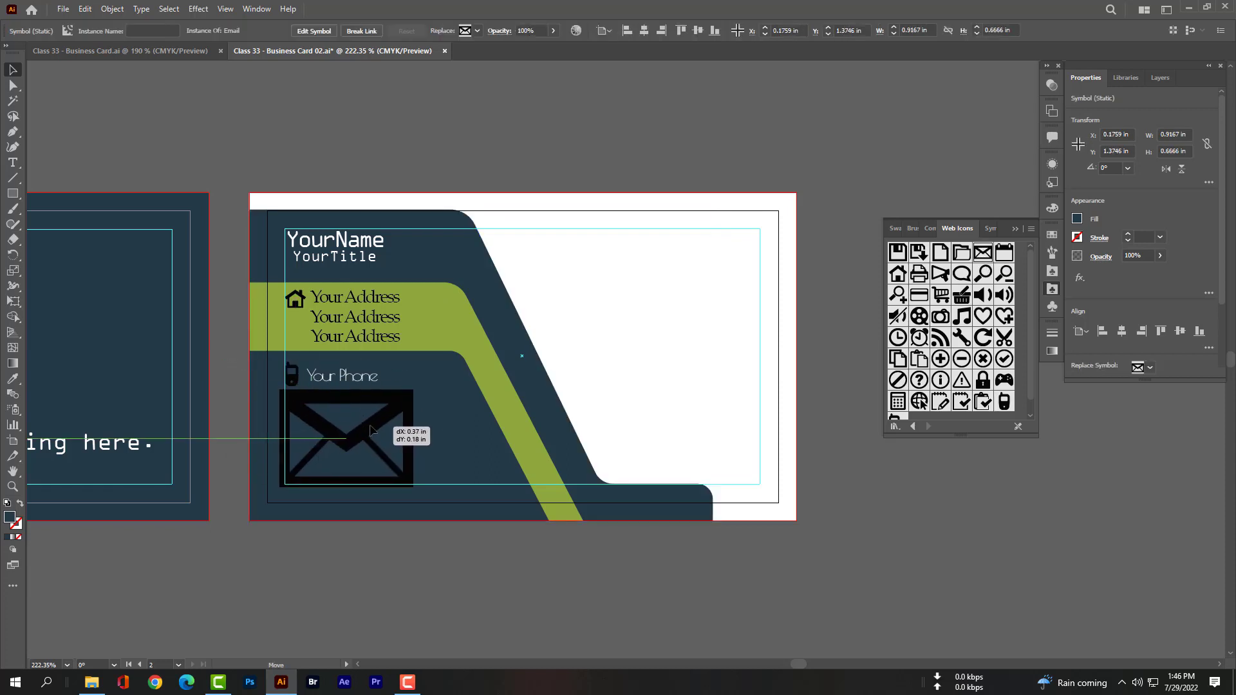
left_click_drag(418, 487, 300, 408)
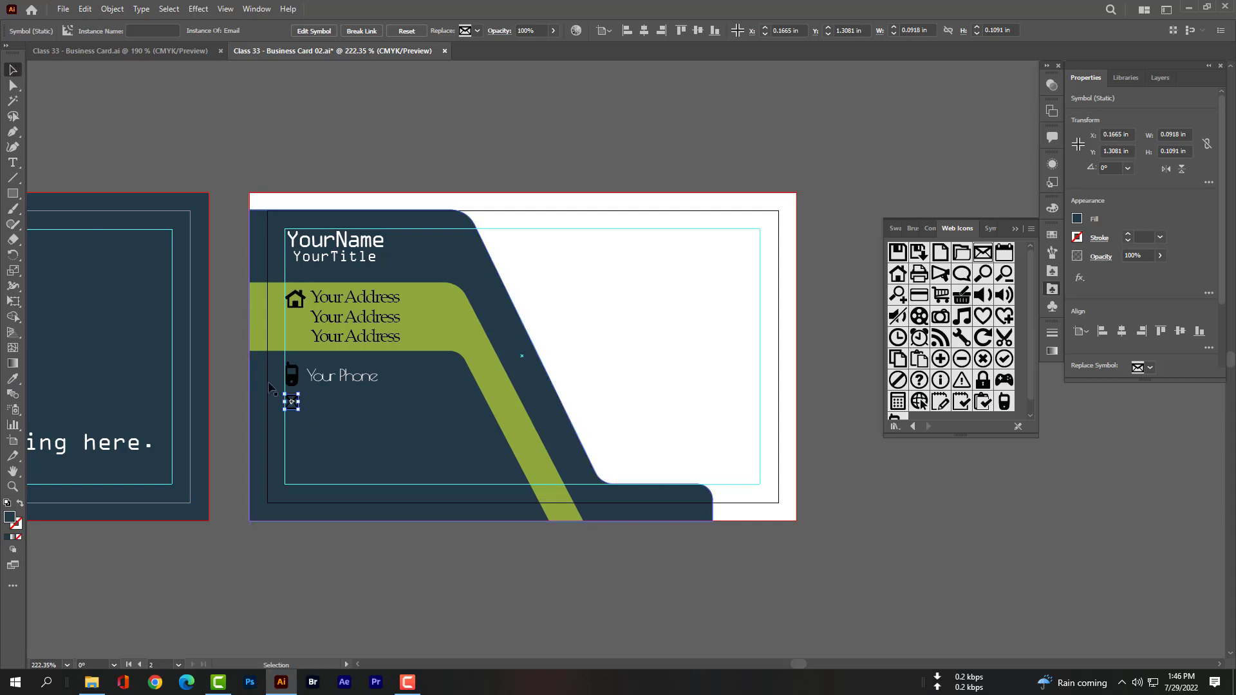
left_click(337, 399)
Step: Copy the Your Phone line beside the envelope and retype it as 'Your Email'
mouse_move(335, 382)
left_mouse_down()
mouse_move(354, 405)
mouse_move(343, 376)
mouse_move(357, 405)
mouse_move(399, 406)
left_mouse_up()
double_click(354, 406)
left_click(13, 70)
double_click(356, 403)
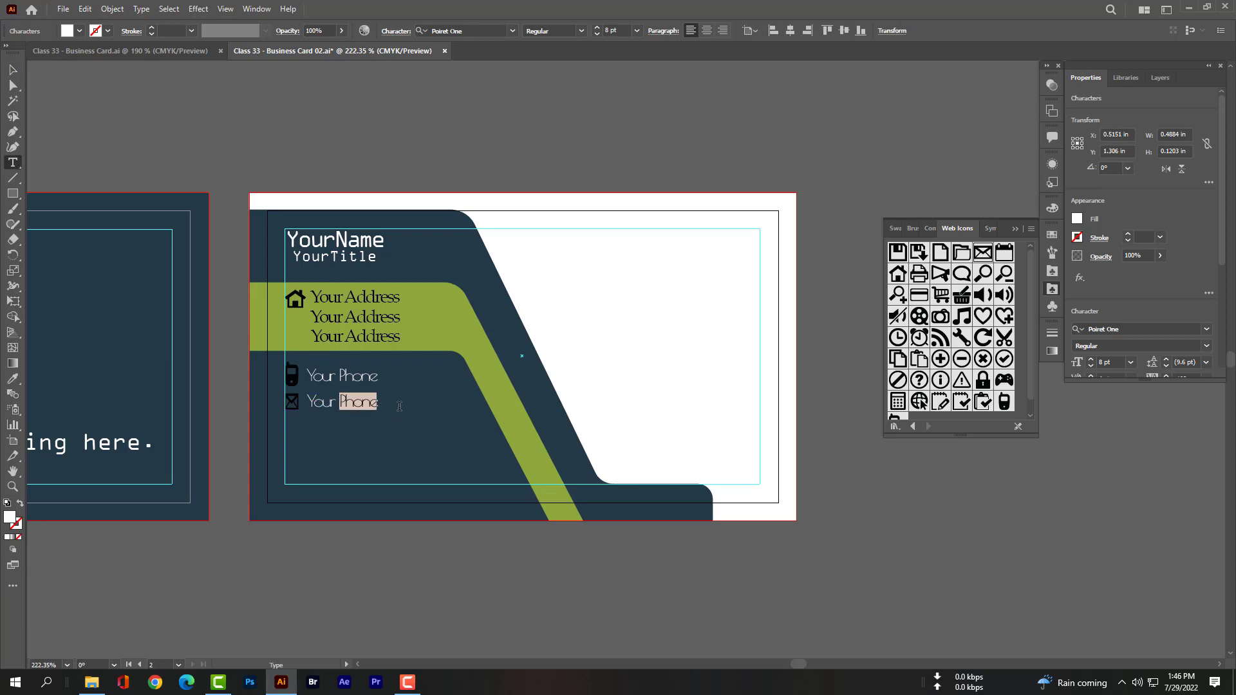
type("Email")
left_click(12, 69)
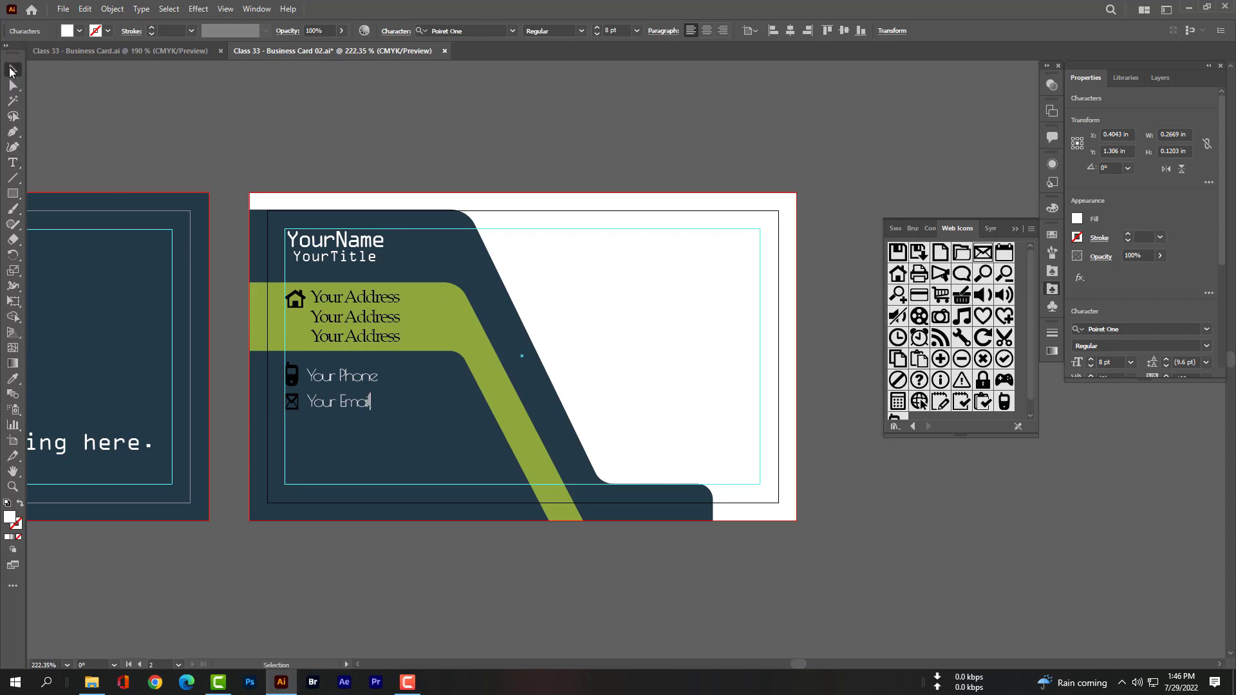
left_click(400, 429)
scroll(926, 392, "down", 1)
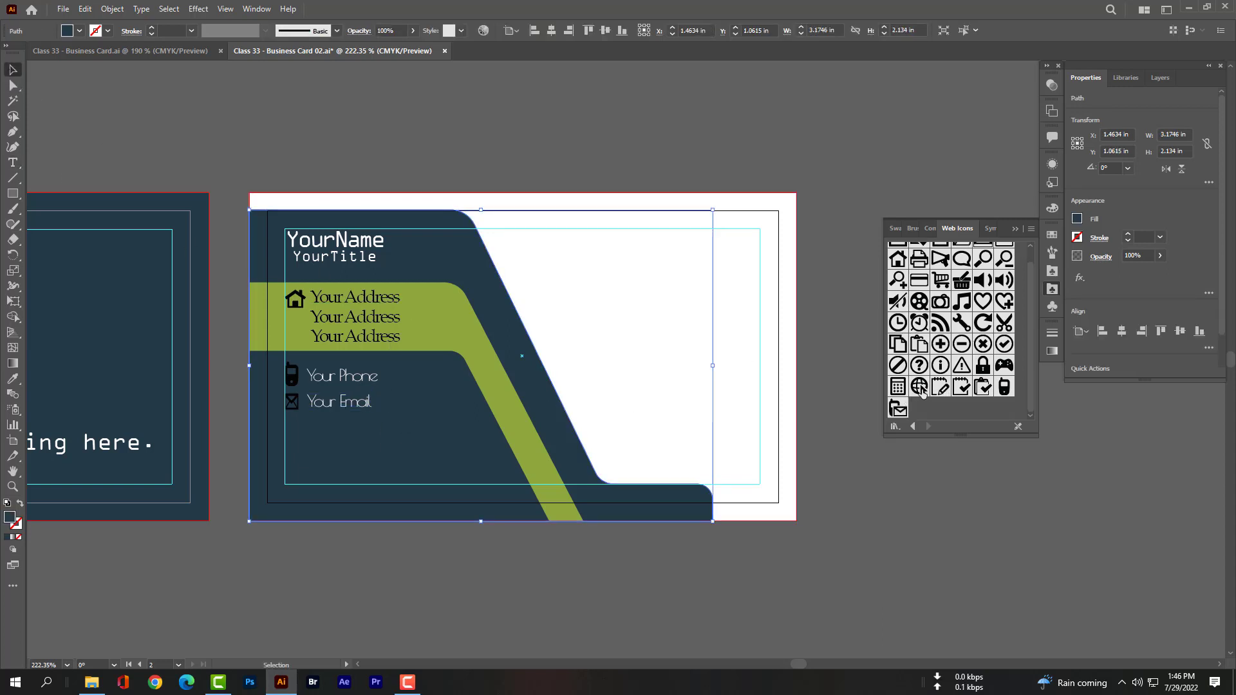
Step: Place the globe symbol under the envelope, shrunk to icon size and aligned
left_click_drag(341, 457, 340, 452)
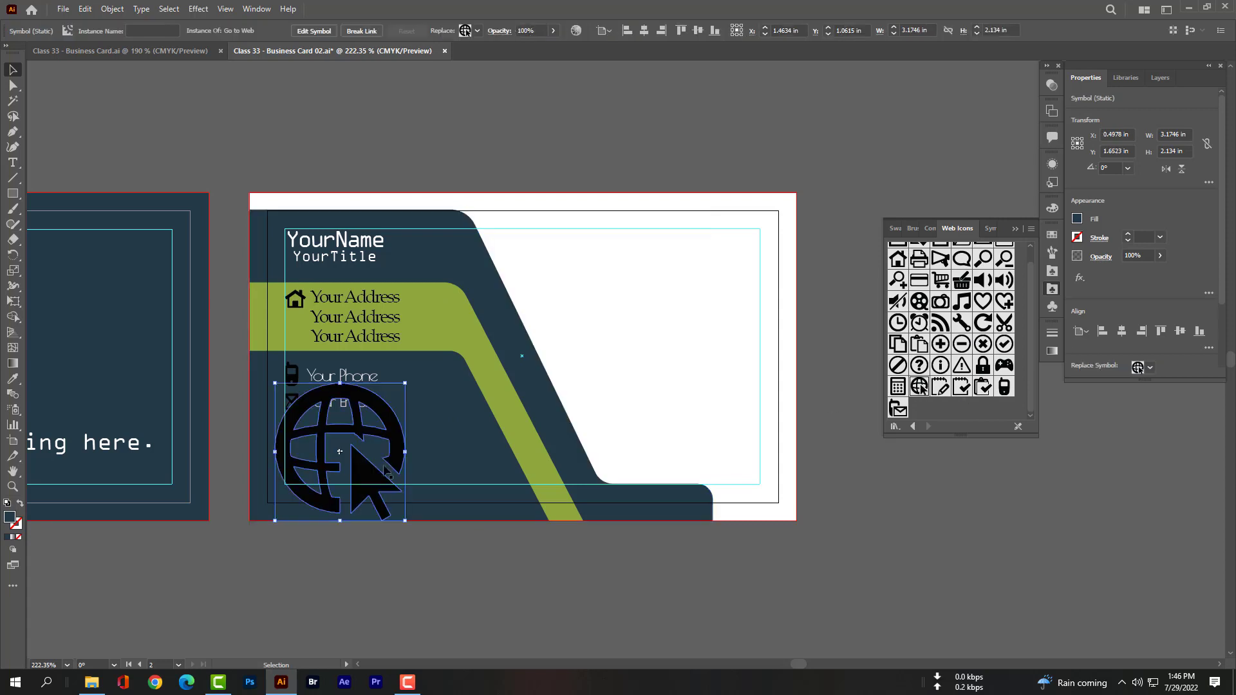
mouse_move(404, 521)
left_mouse_down()
mouse_move(304, 414)
mouse_move(301, 447)
left_mouse_up()
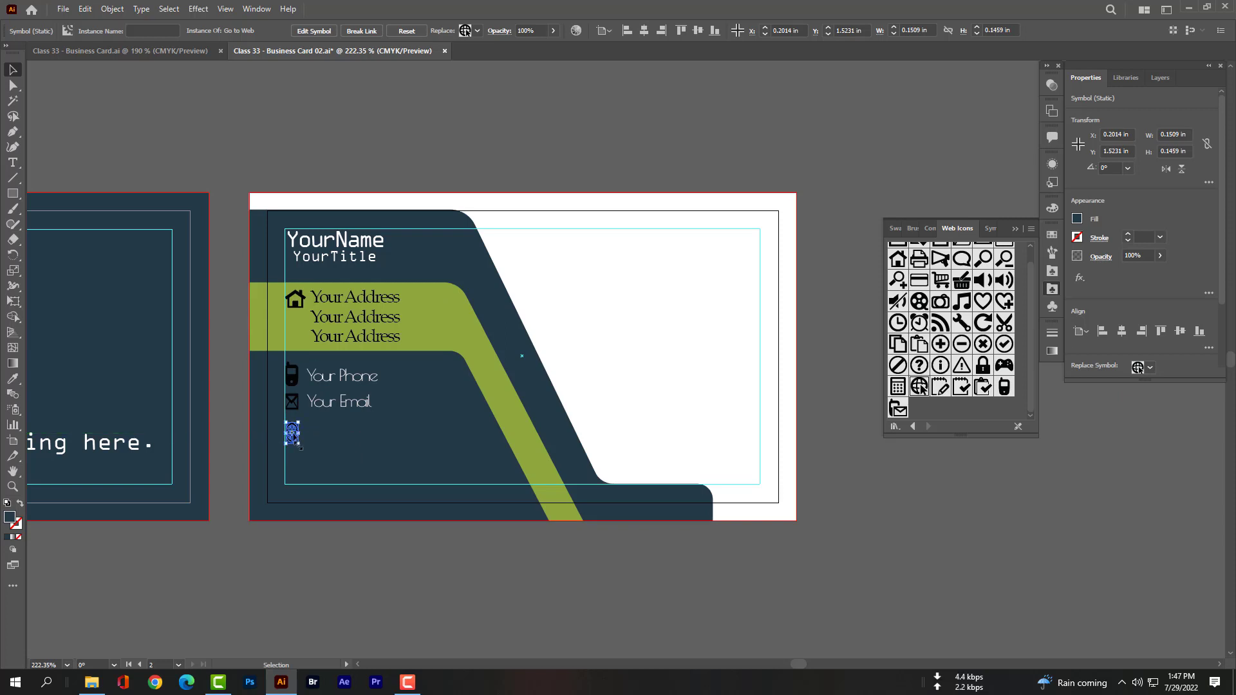
left_click_drag(300, 447, 299, 439)
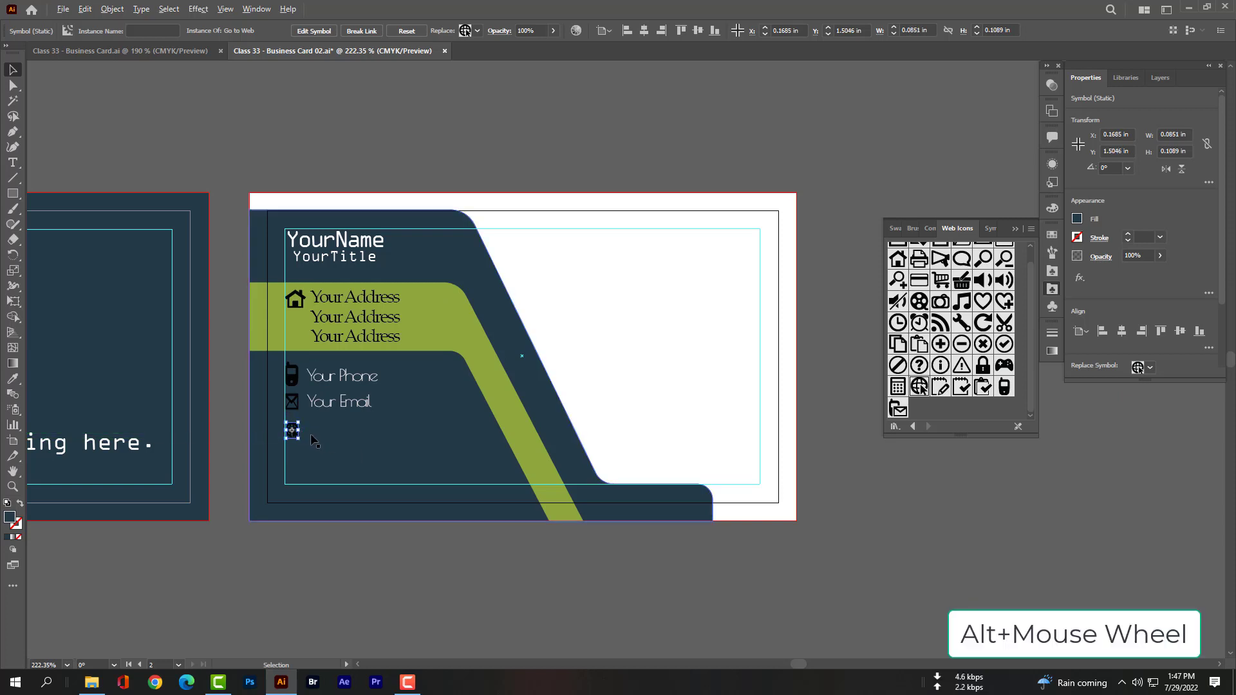
scroll(314, 441, "up", 1)
scroll(314, 442, "up", 1)
scroll(314, 441, "up", 1)
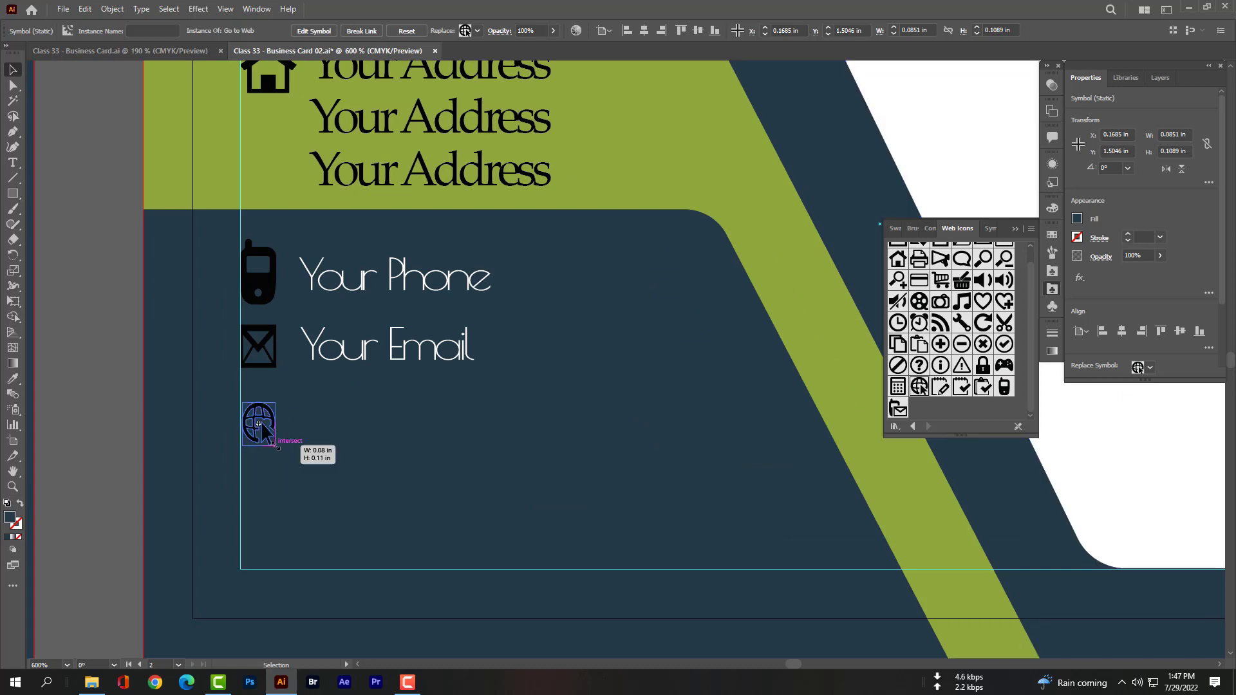
left_click_drag(276, 446, 276, 441)
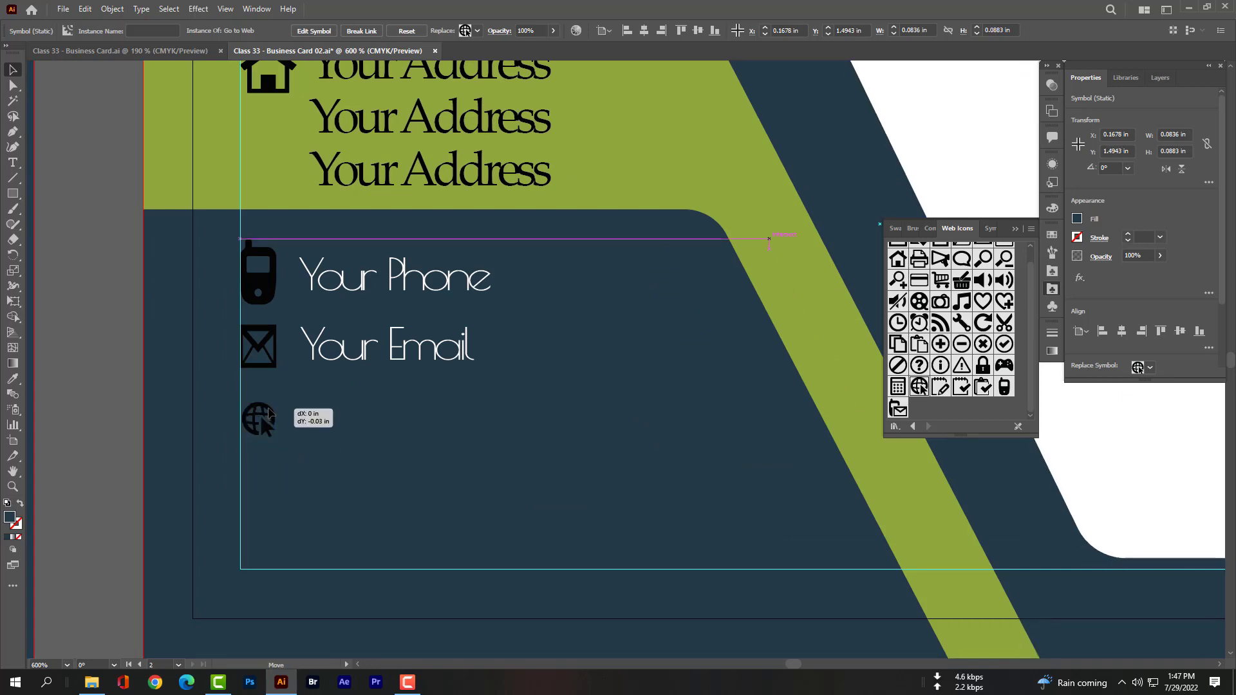
left_click(262, 419, "ctrl")
left_click_drag(263, 420, 279, 413)
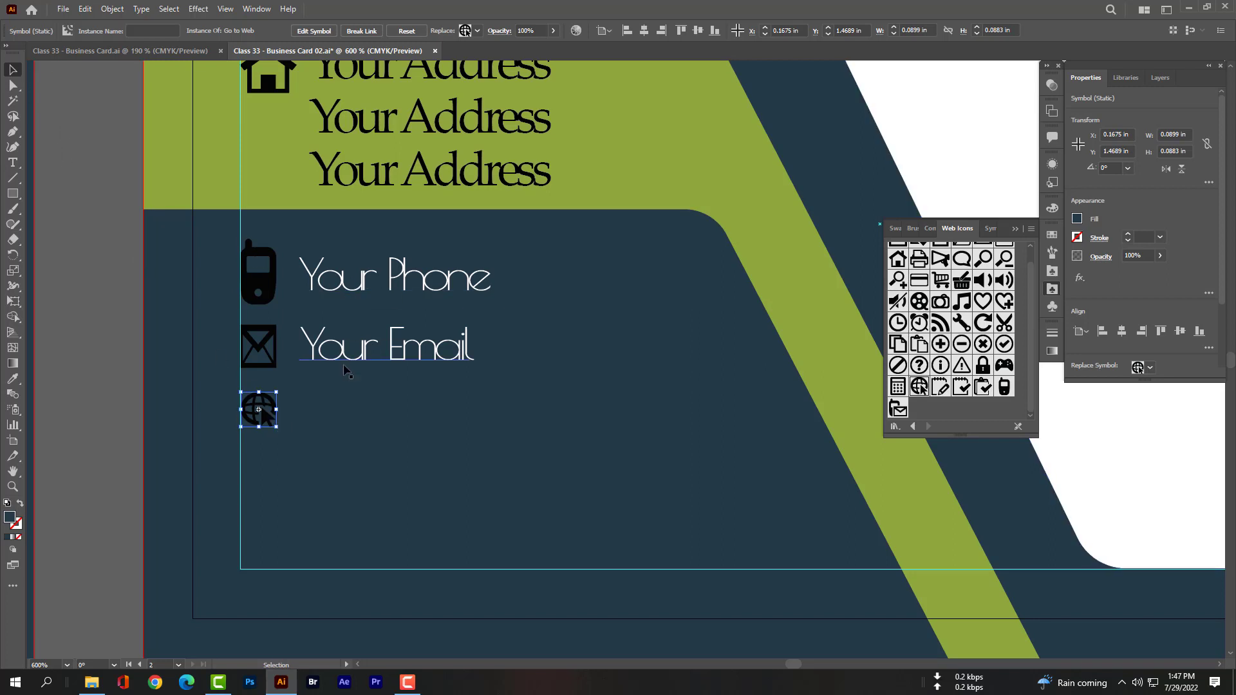
Step: Copy Your Email beside the globe and change it to 'Your Web'
left_click(380, 352)
left_click_drag(391, 350, 386, 417)
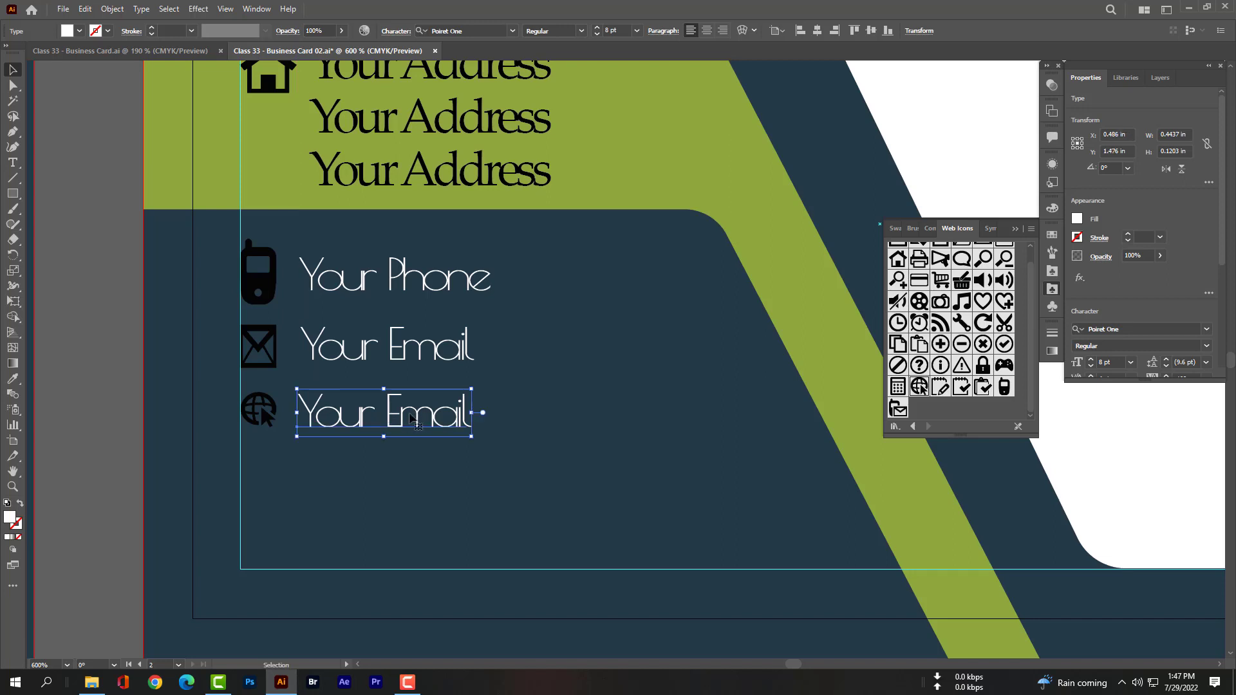
double_click(396, 412)
double_click(403, 407)
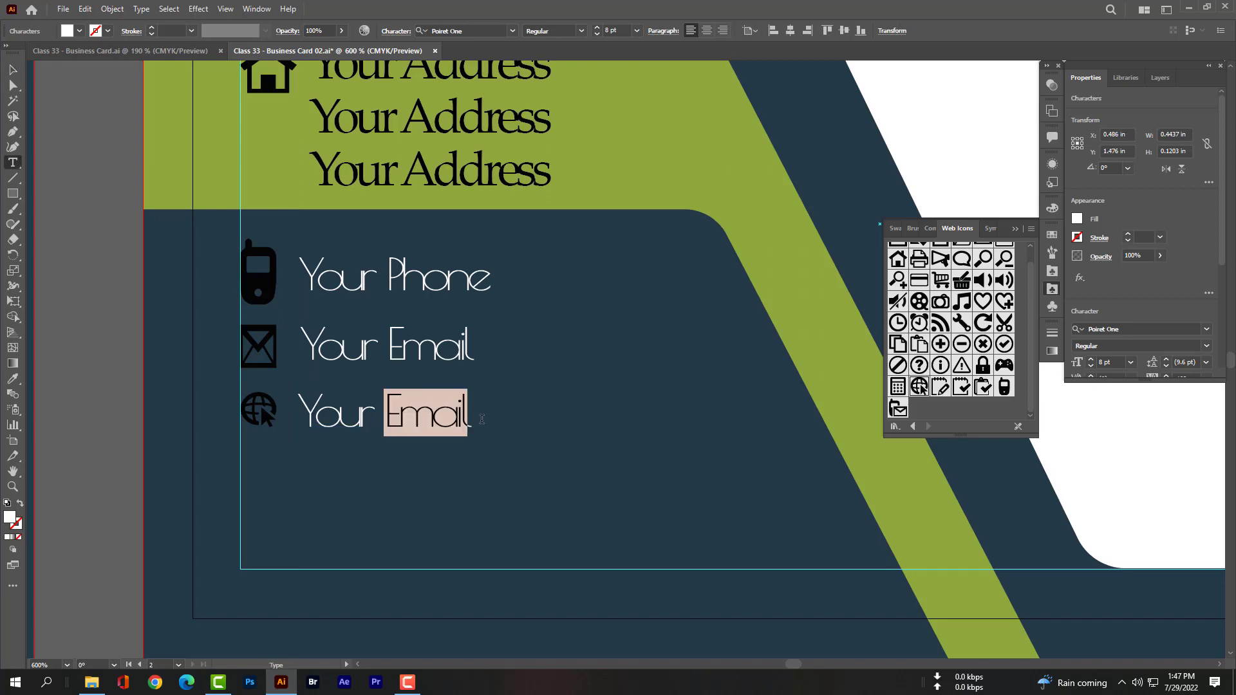
type("Web")
key("Escape")
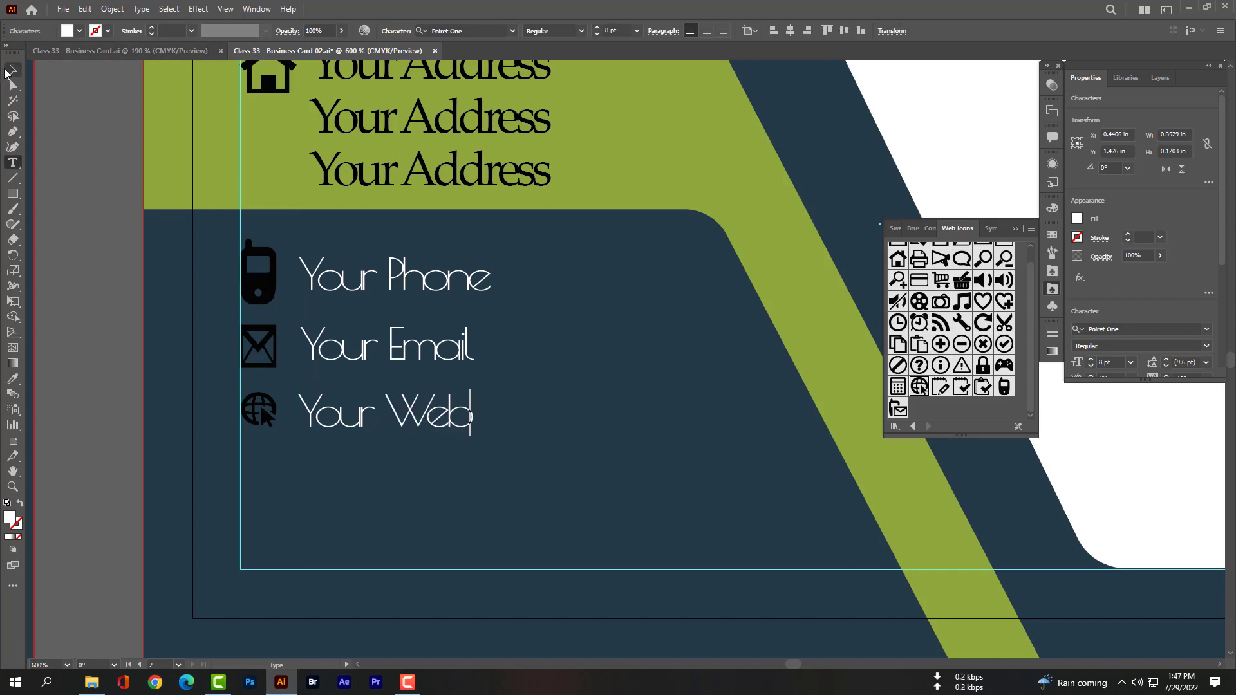
left_click(578, 455)
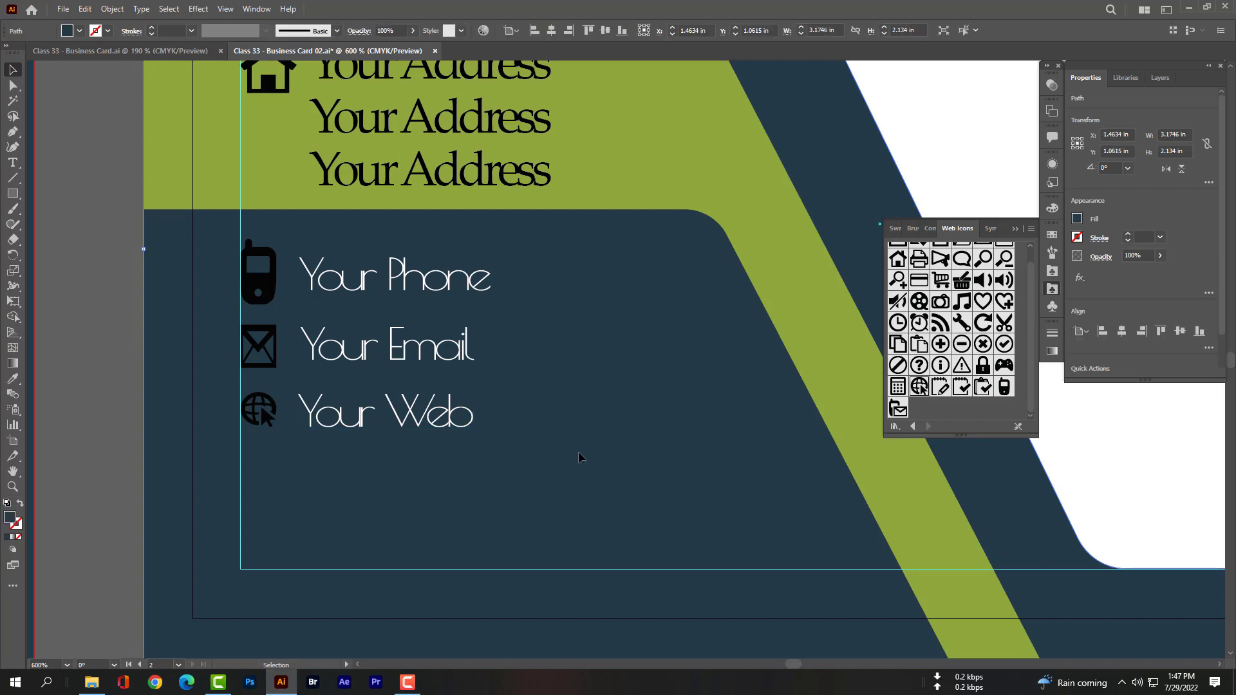
Step: Select the card back and drag water Drop tutorial.png from File Explorer toward Illustrator
scroll(578, 457, "down", 1)
scroll(578, 457, "down", 1)
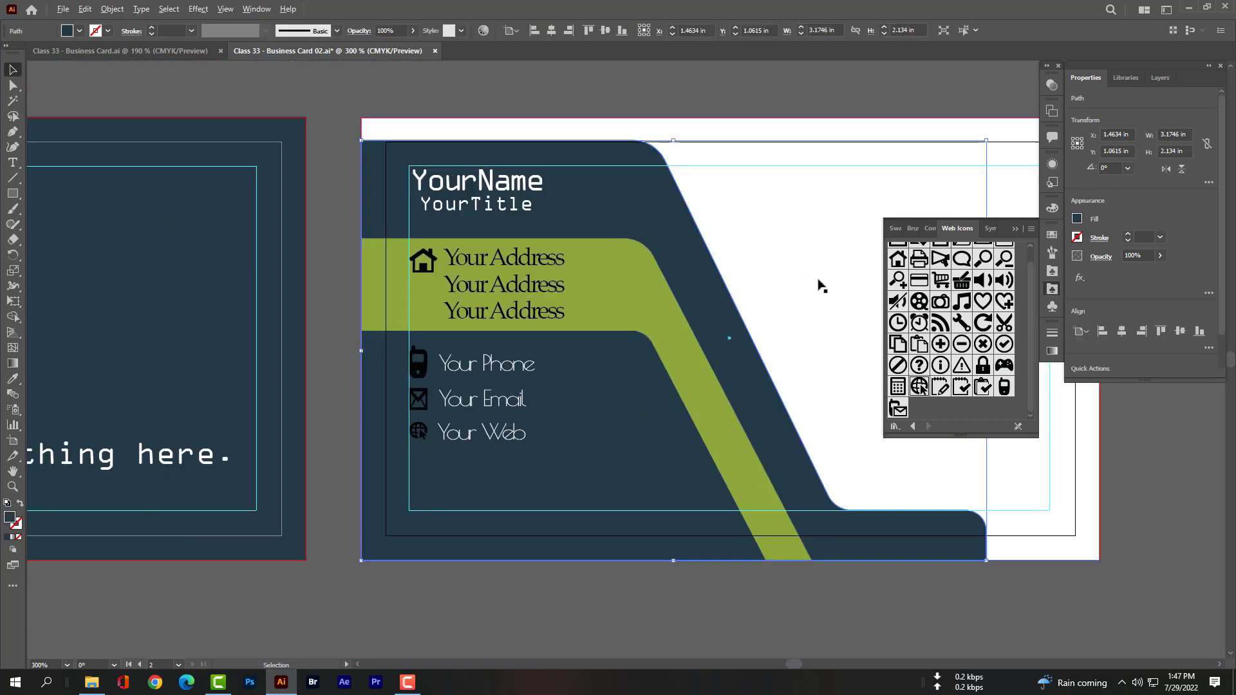
scroll(986, 186, "down", 1)
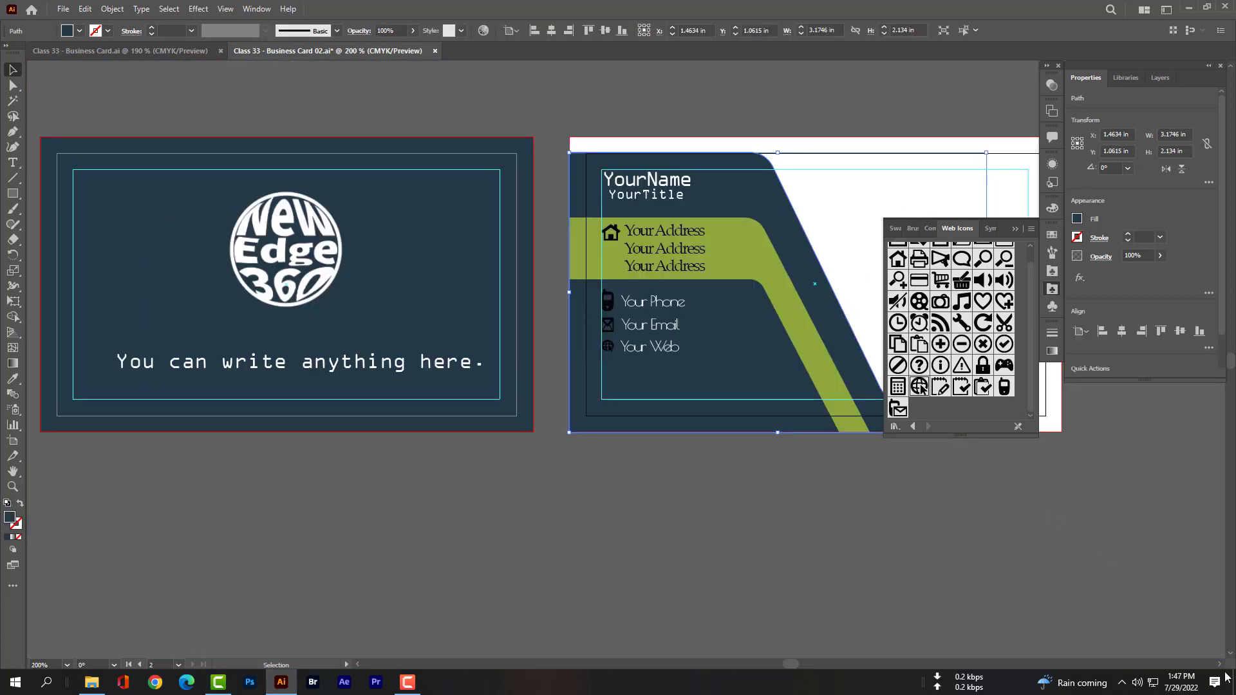
left_click_drag(1220, 665, 1219, 665)
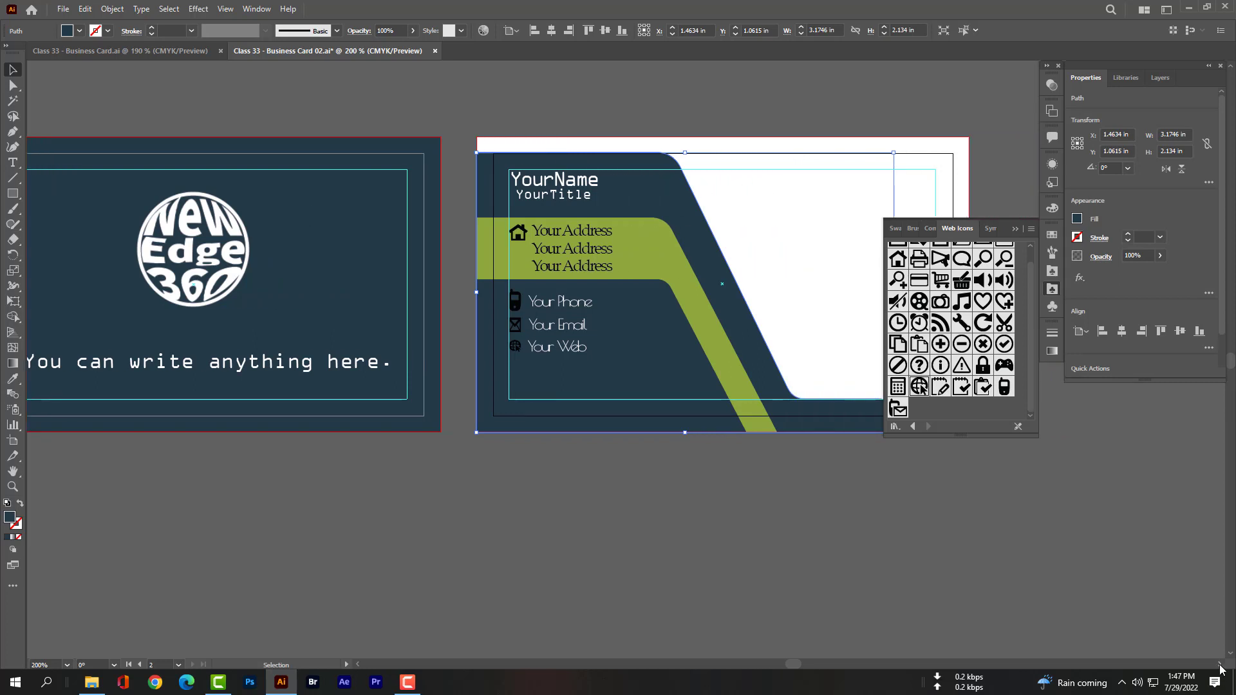
left_click_drag(1221, 670, 1221, 669)
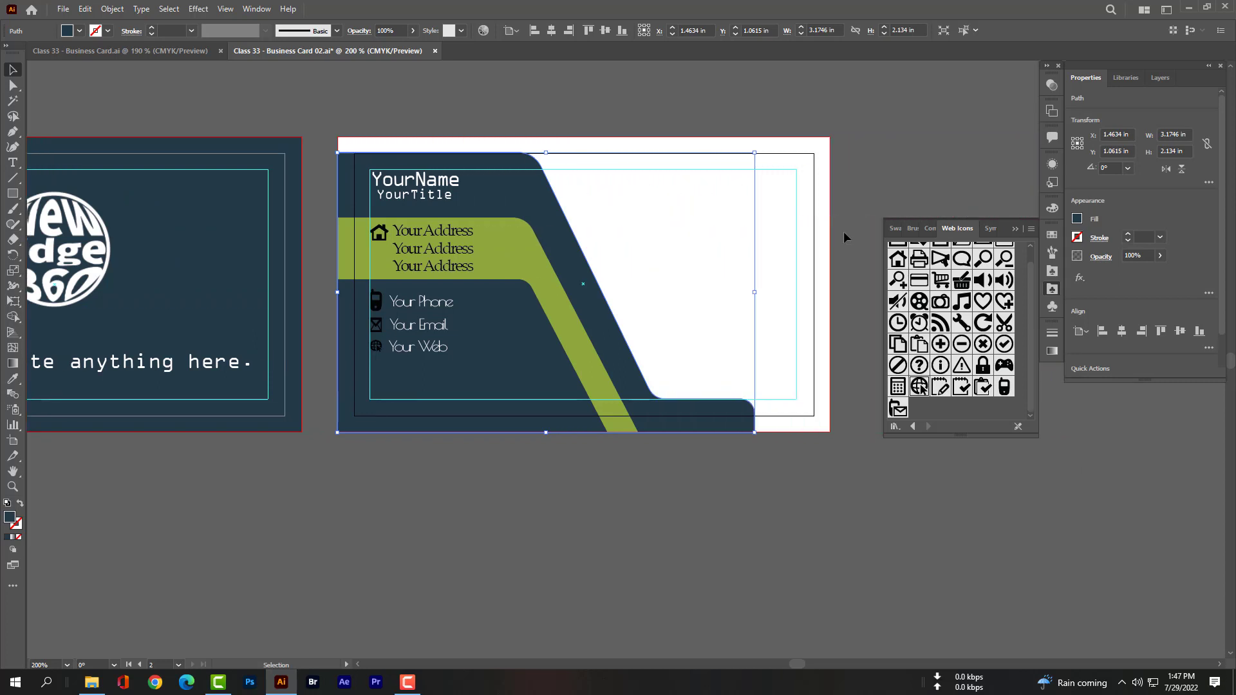
scroll(677, 208, "up", 1)
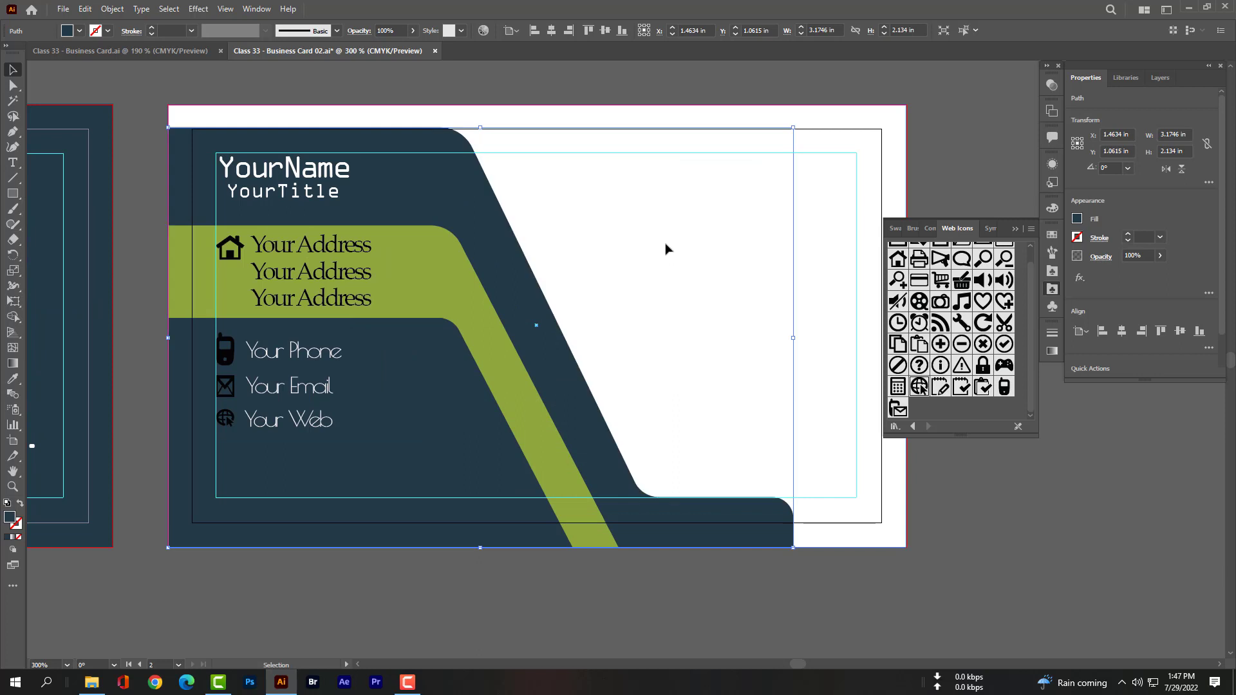
left_click(670, 249)
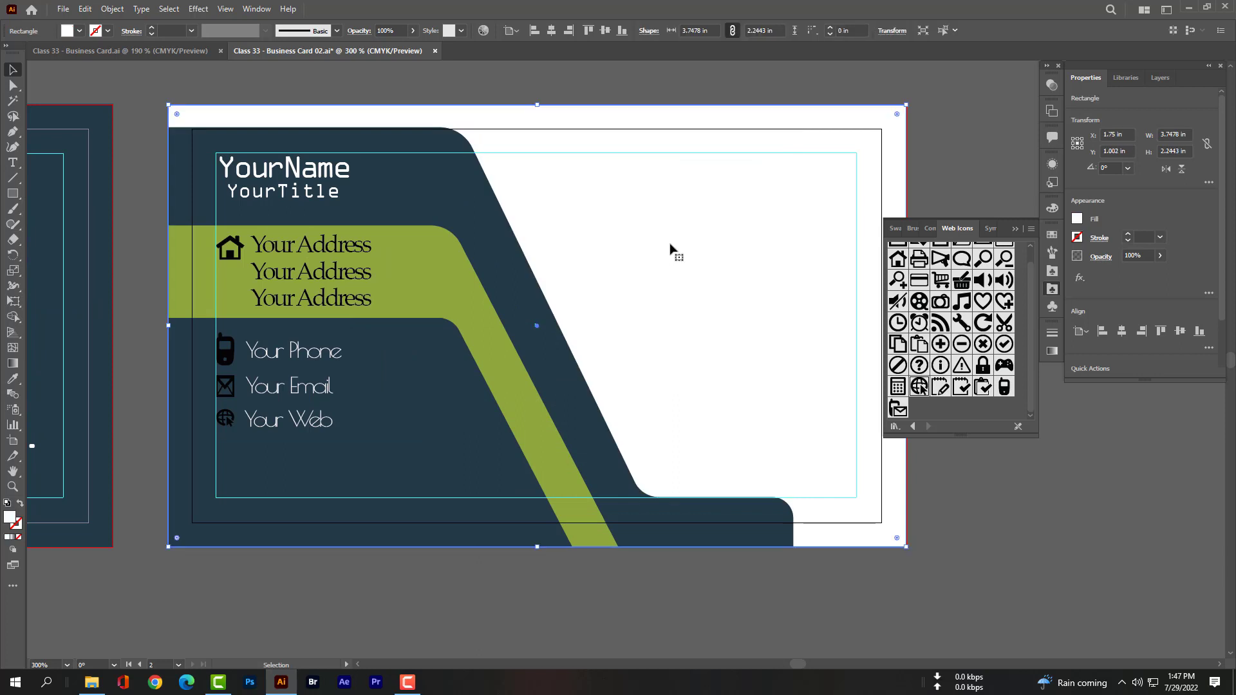
left_click(92, 682)
left_click_drag(642, 156, 283, 681)
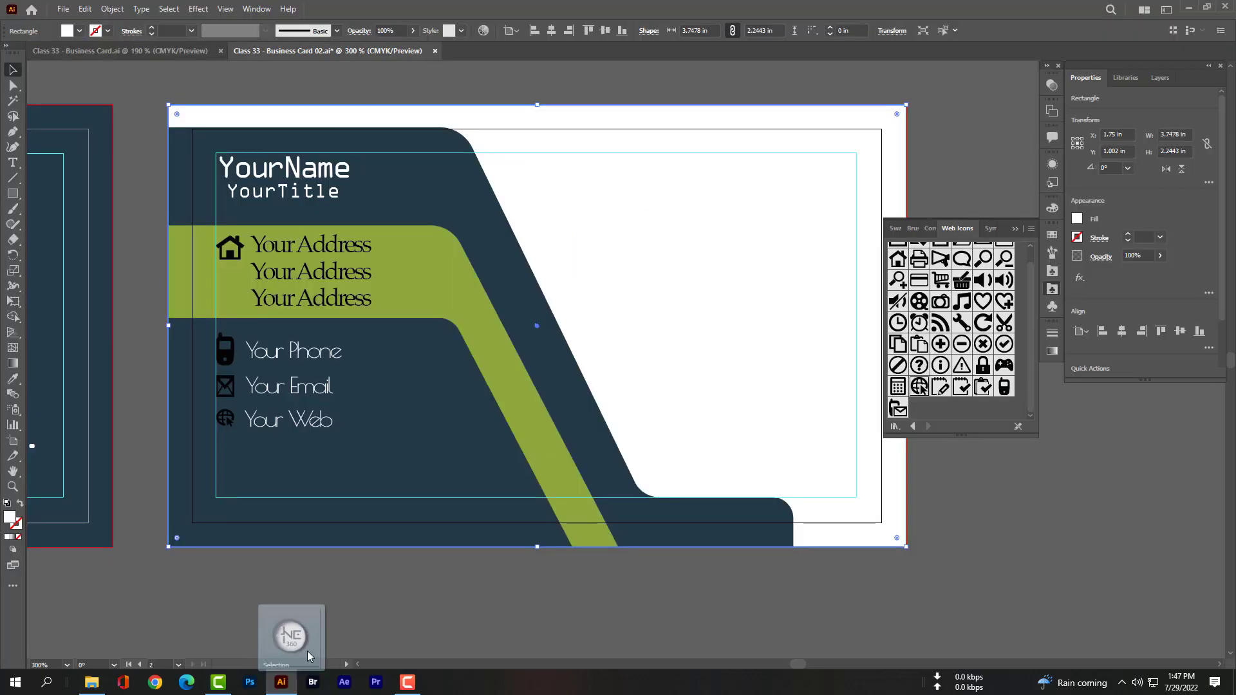
Step: Drop the NE 360 water-drop logo PNG onto the canvas and shrink it
left_click_drag(283, 683, 747, 285)
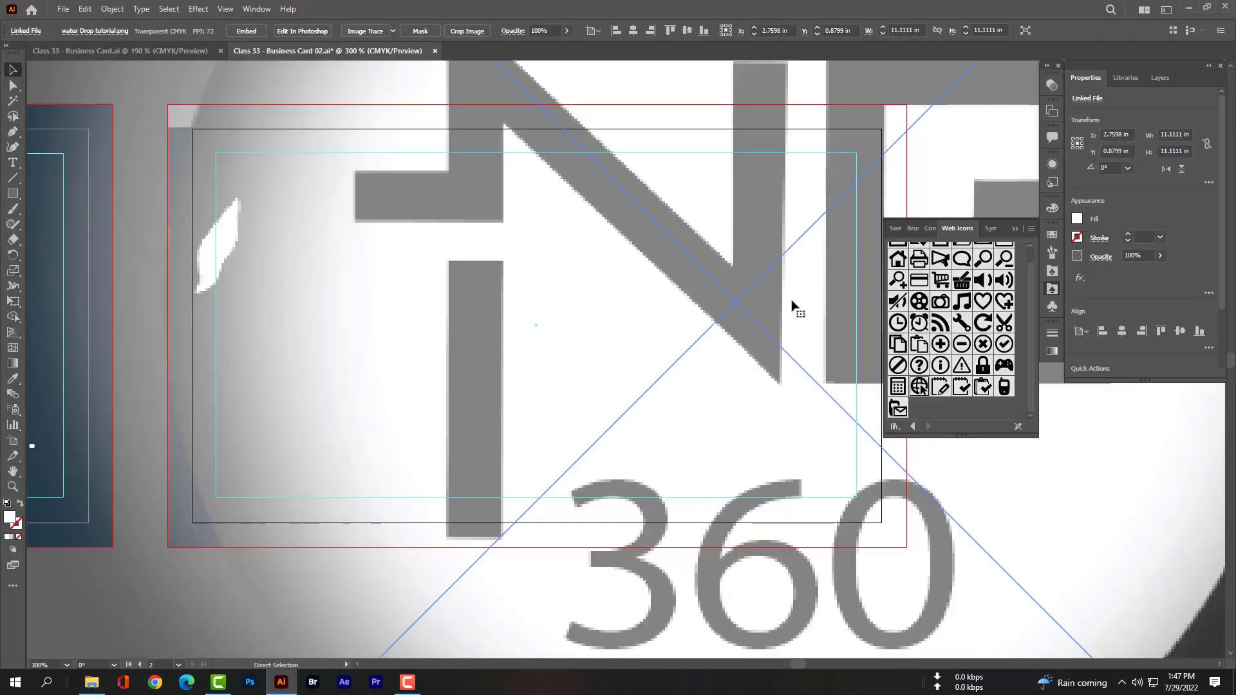
scroll(793, 307, "up", 2)
scroll(795, 307, "up", 1)
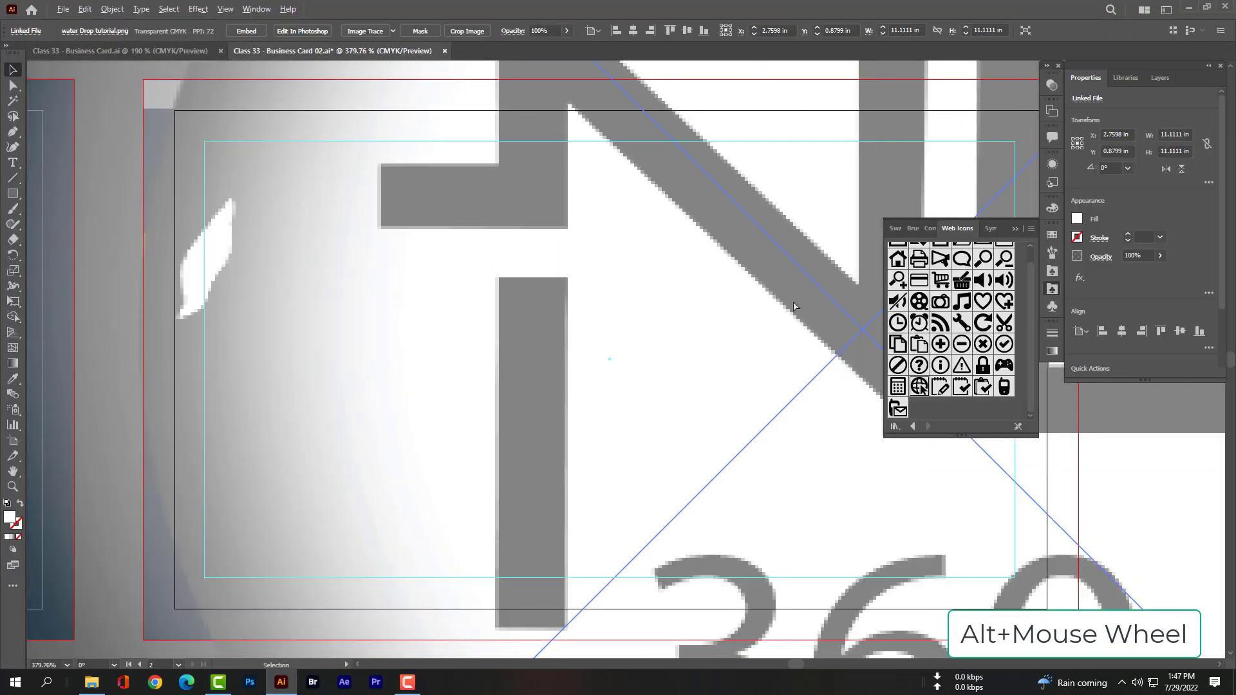
scroll(794, 307, "down", 10)
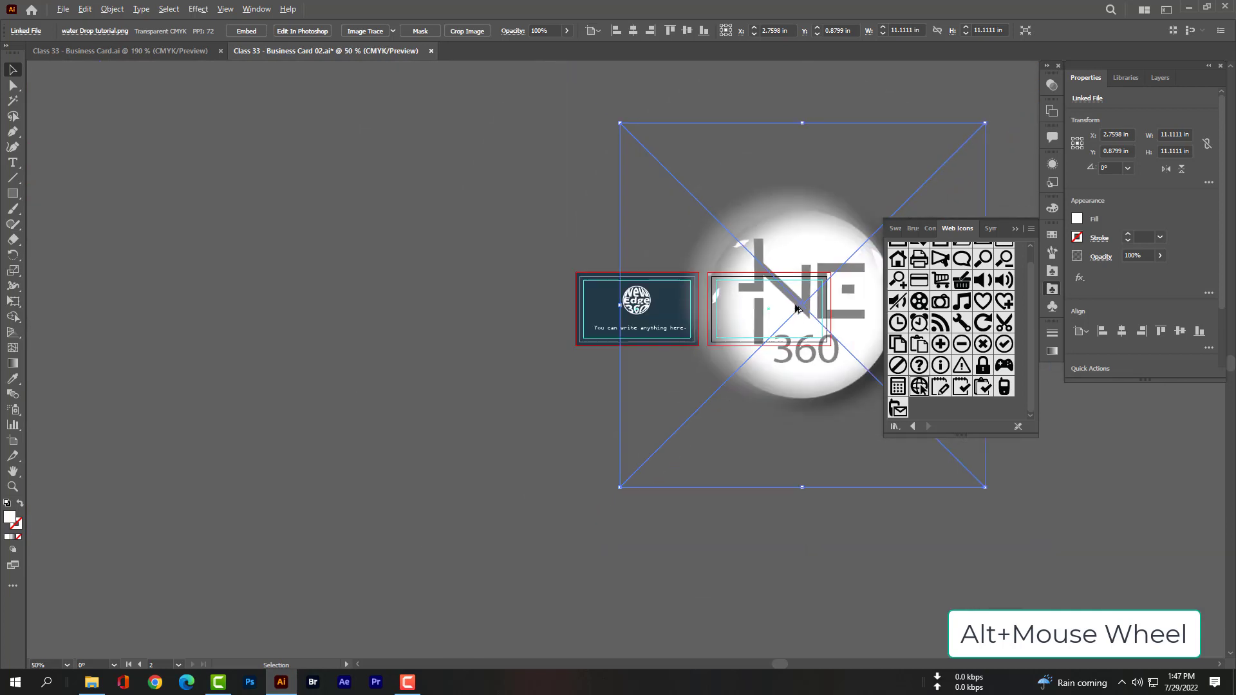
left_click(1014, 229)
mouse_move(982, 484)
left_mouse_down()
mouse_move(649, 166)
mouse_move(817, 325)
left_mouse_up()
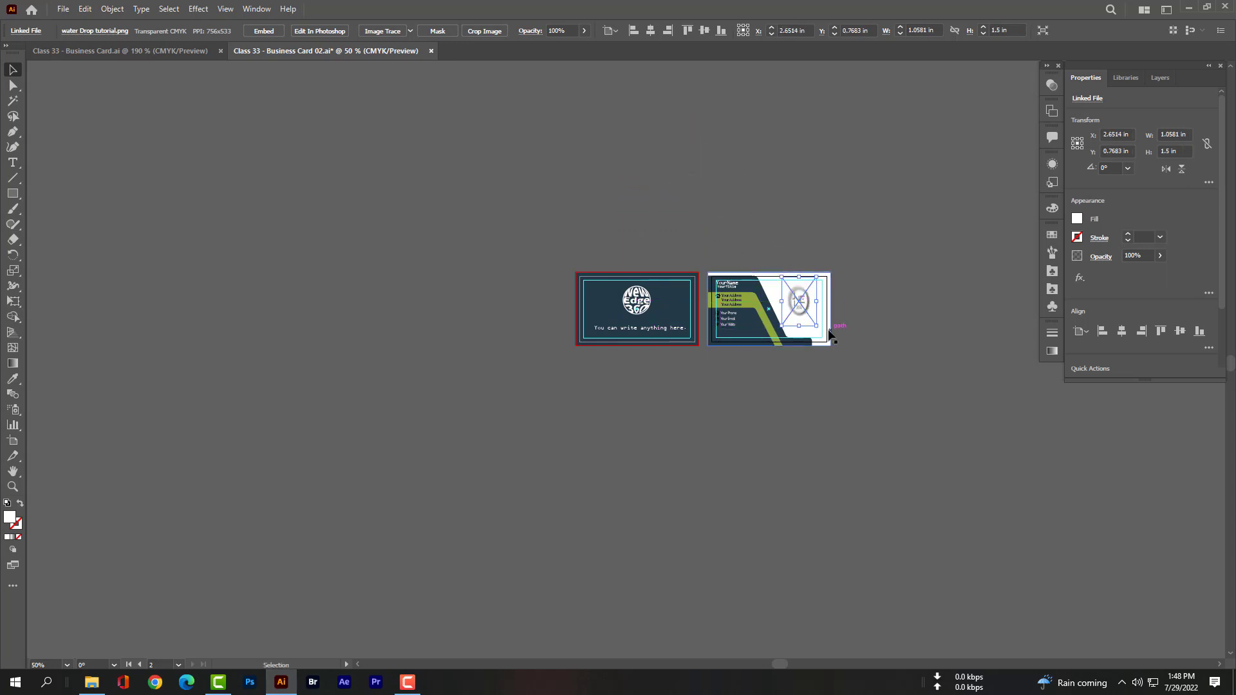
Step: Fine-tune the logo's size and position it in the back card's lower-right white area
key("ctrl+0")
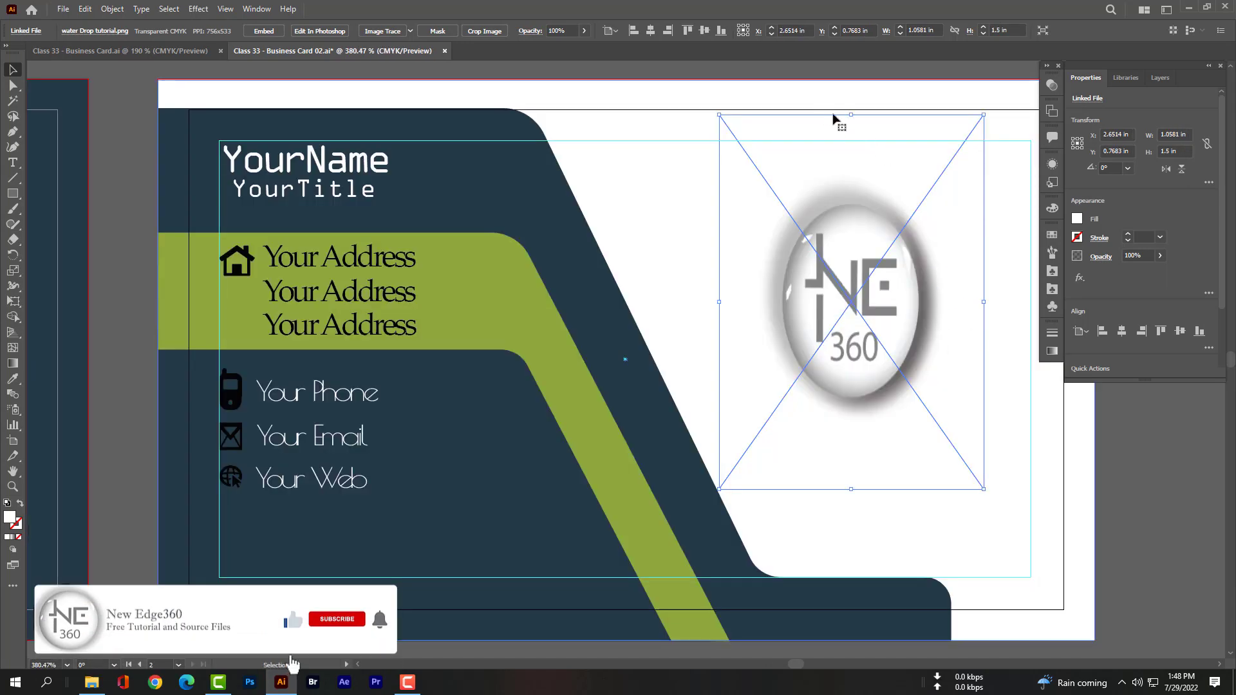
left_click_drag(850, 114, 850, 230)
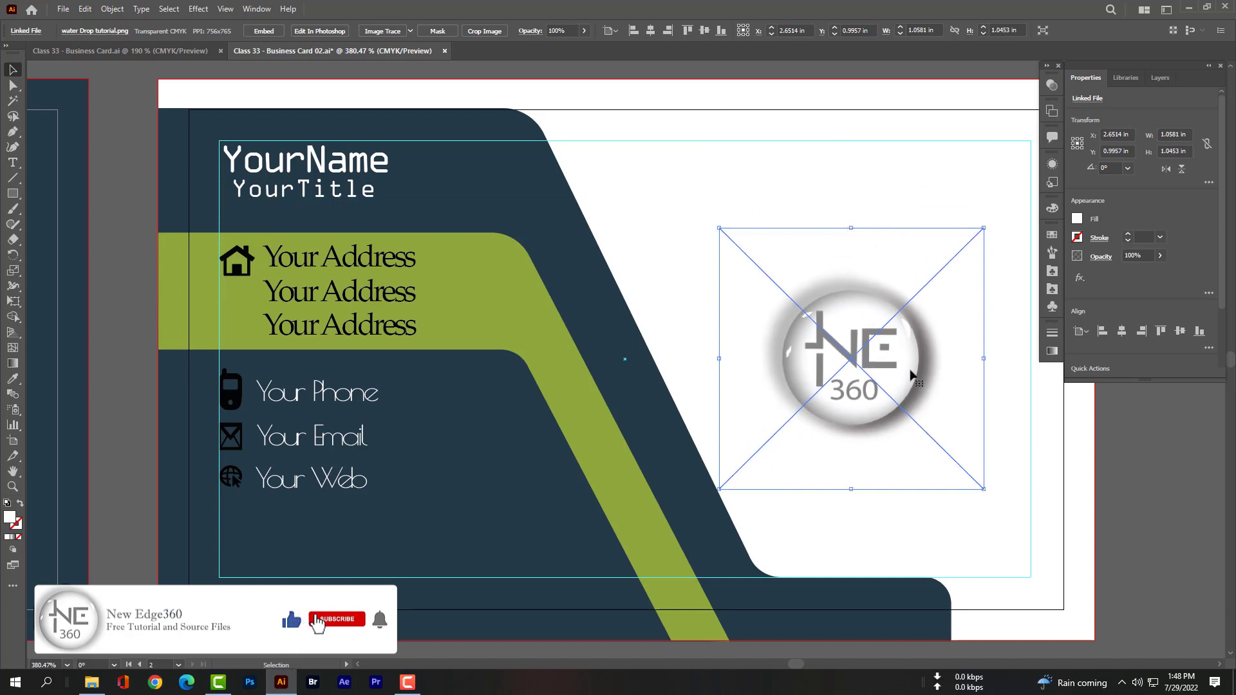
mouse_move(901, 372)
left_mouse_down()
mouse_move(879, 424)
mouse_move(871, 508)
left_mouse_up()
left_click_drag(955, 363, 977, 345)
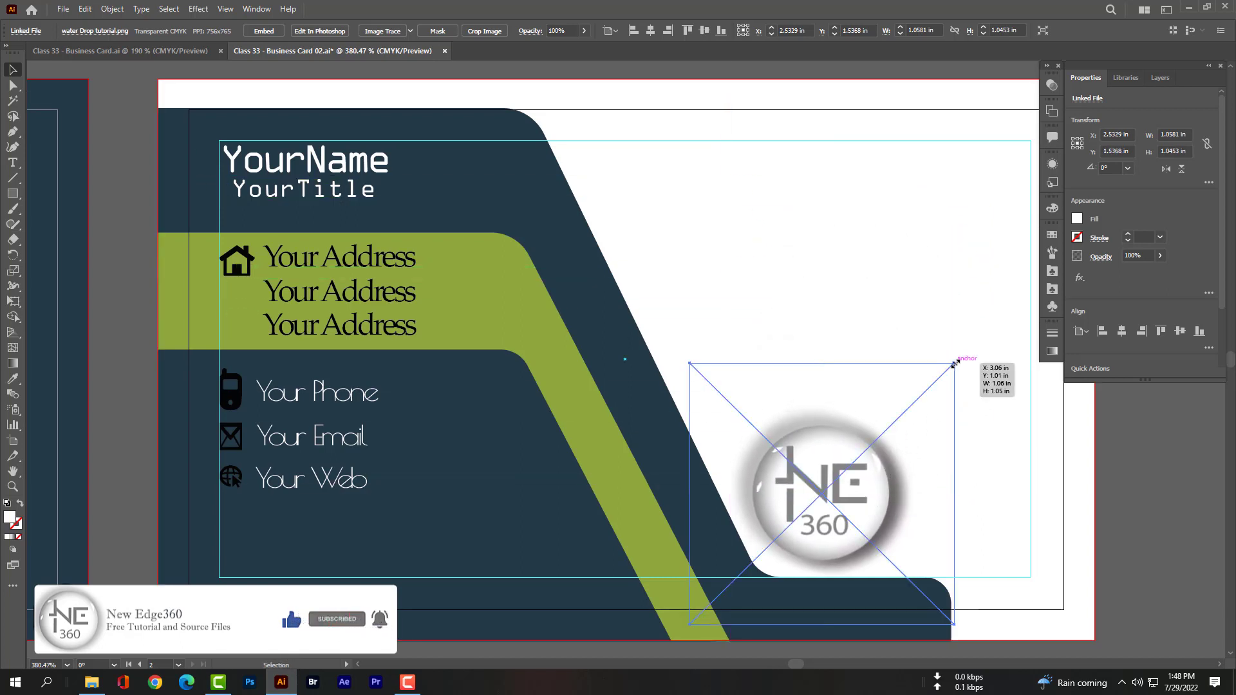
left_click_drag(881, 483, 866, 487)
left_click(864, 264)
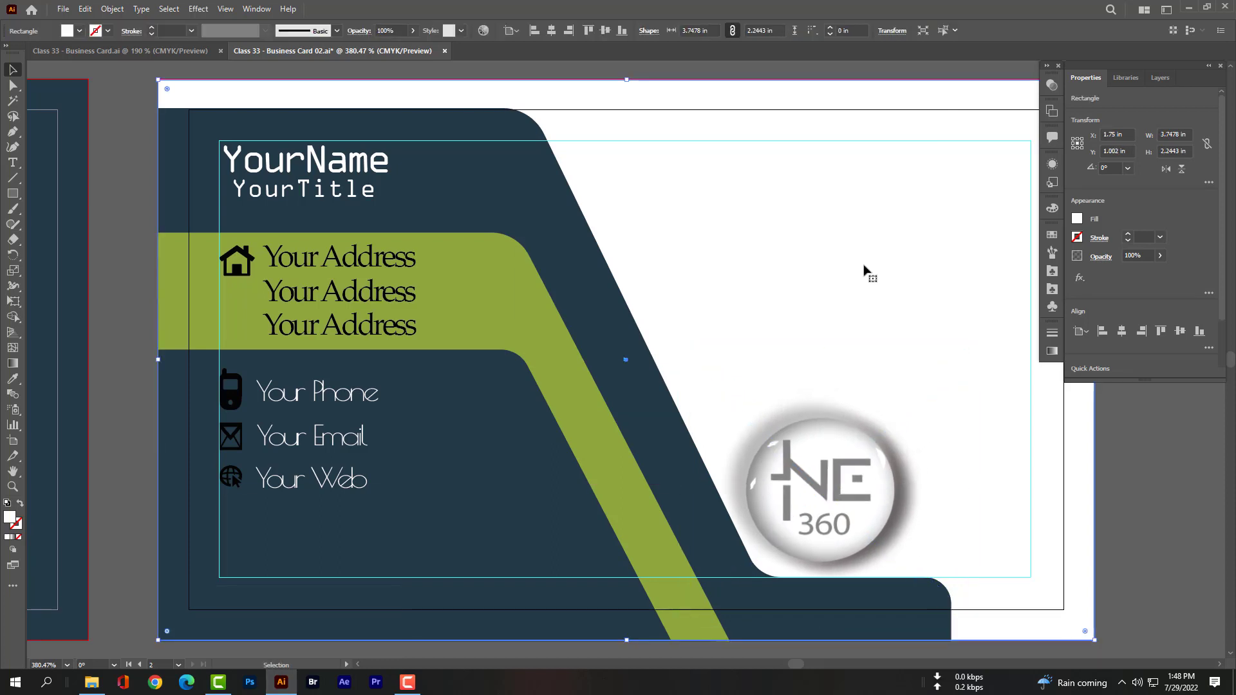
scroll(864, 270, "down", 3)
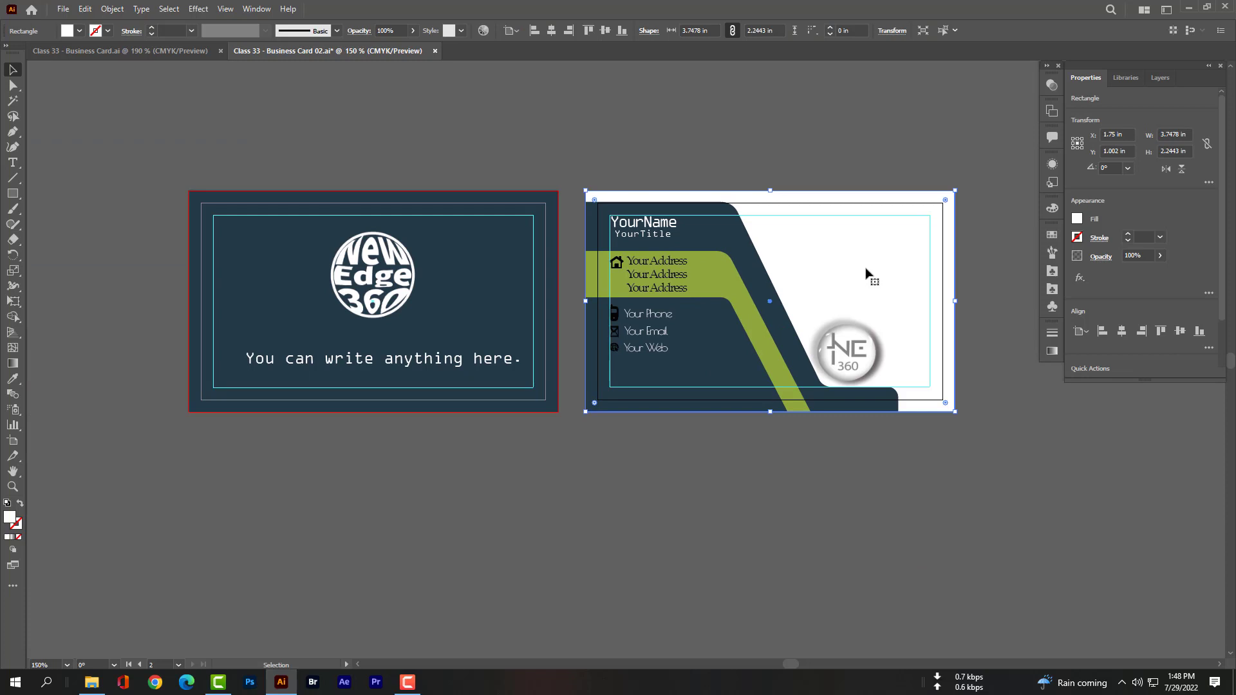
left_click(49, 662)
type("0")
key("Return")
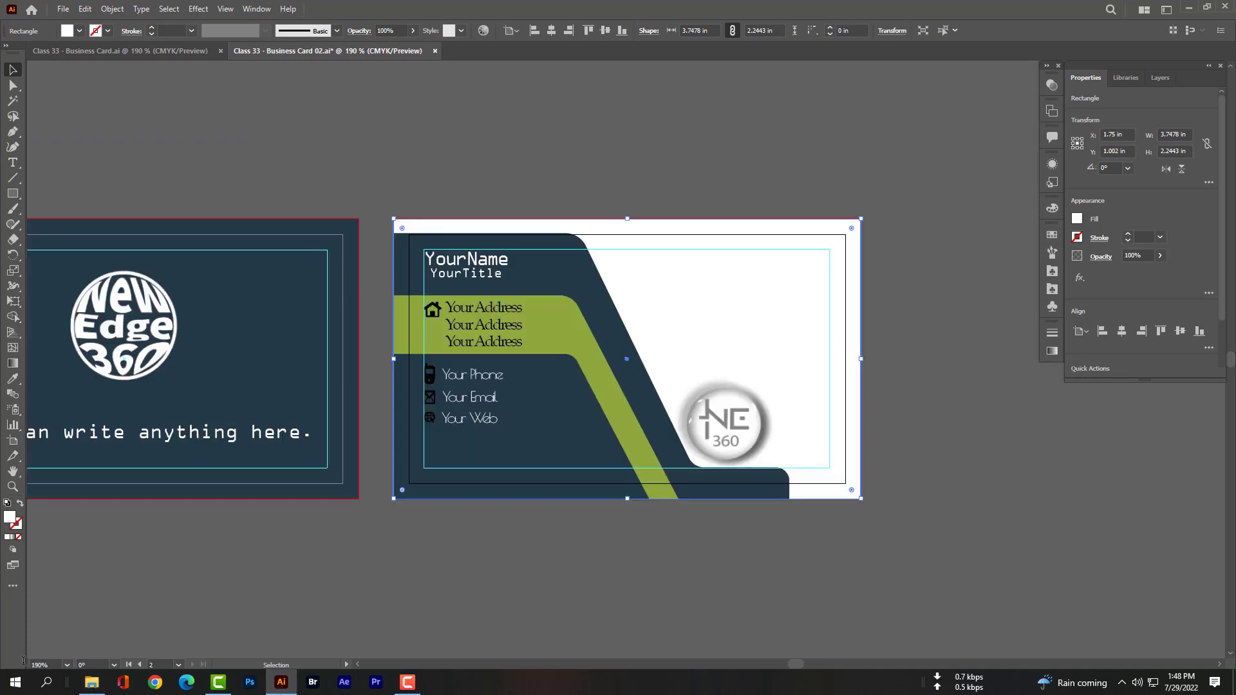
left_click(722, 565)
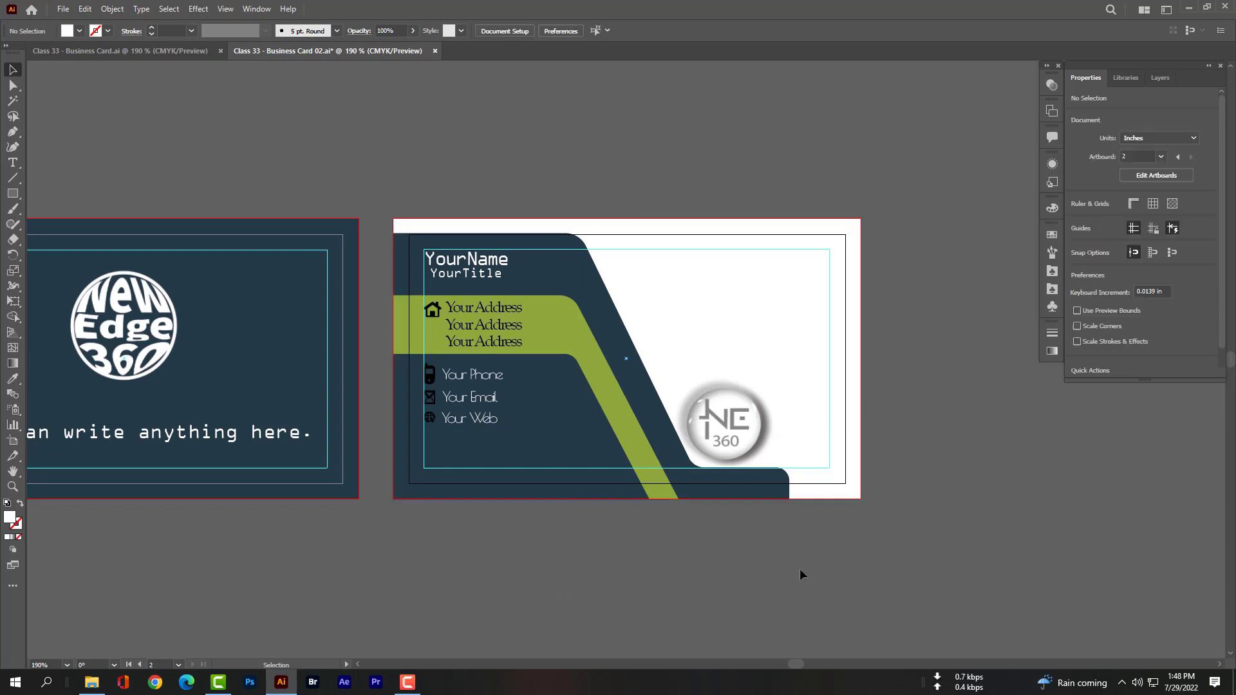
scroll(791, 579, "right", 1)
scroll(791, 578, "left", 2)
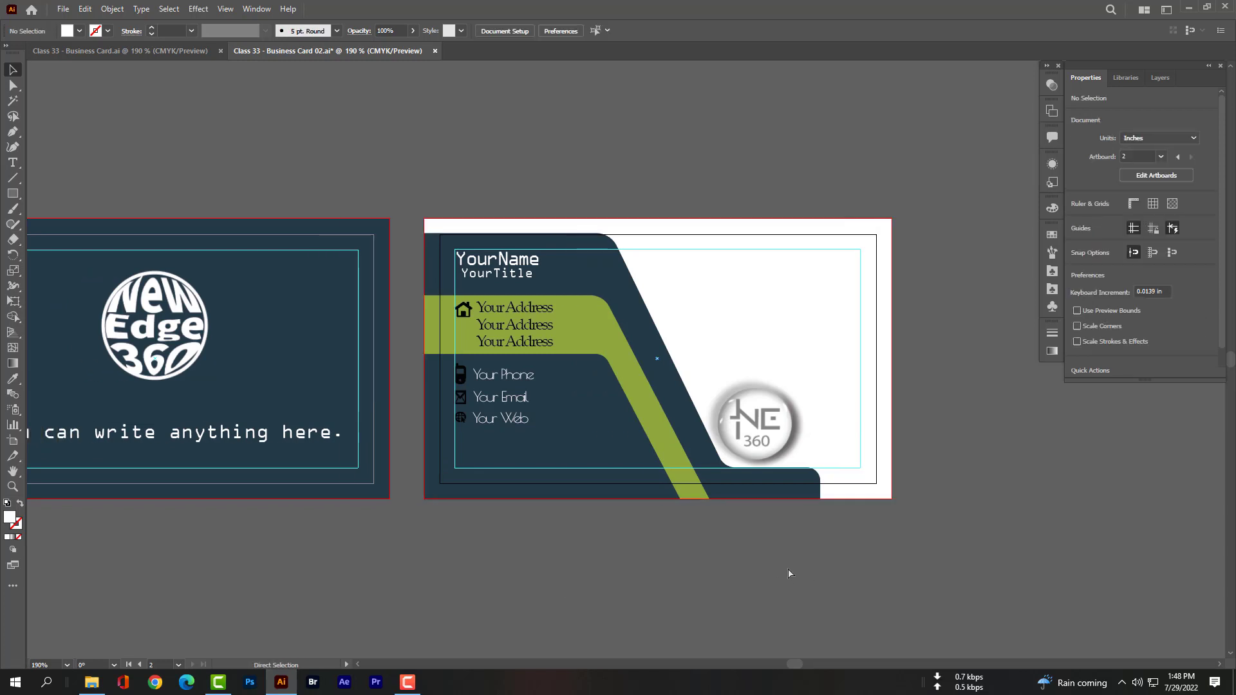
scroll(790, 576, "left", 3)
scroll(789, 572, "left", 1)
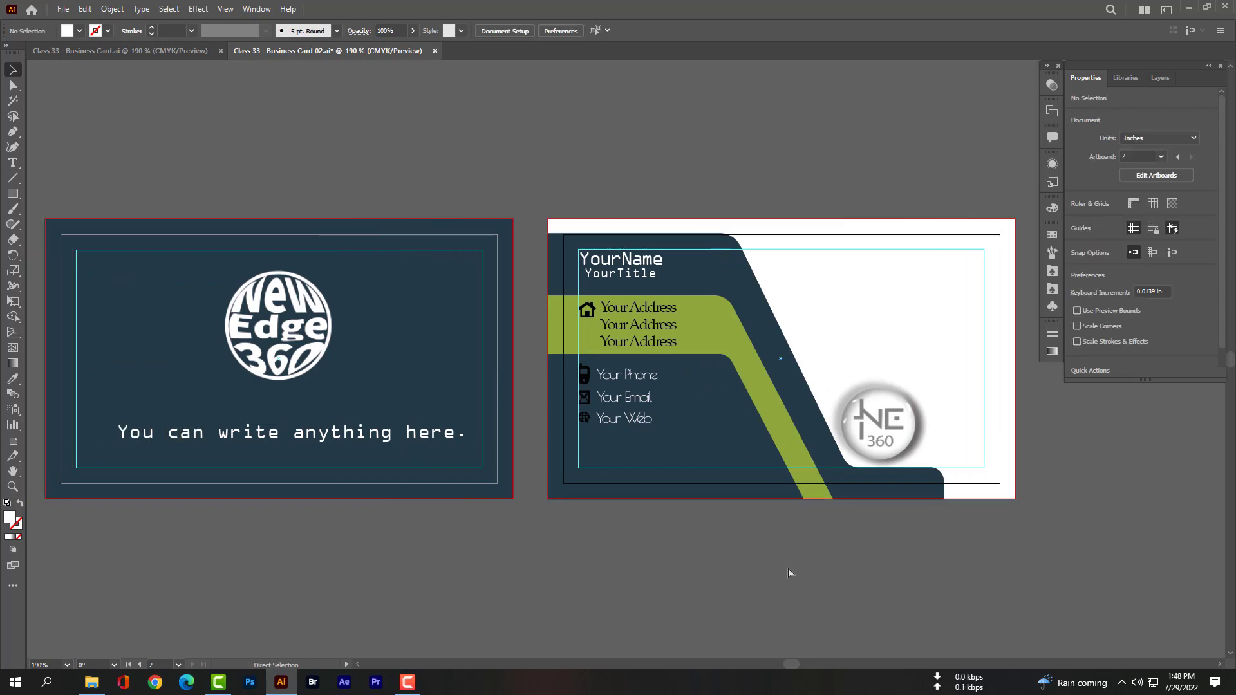